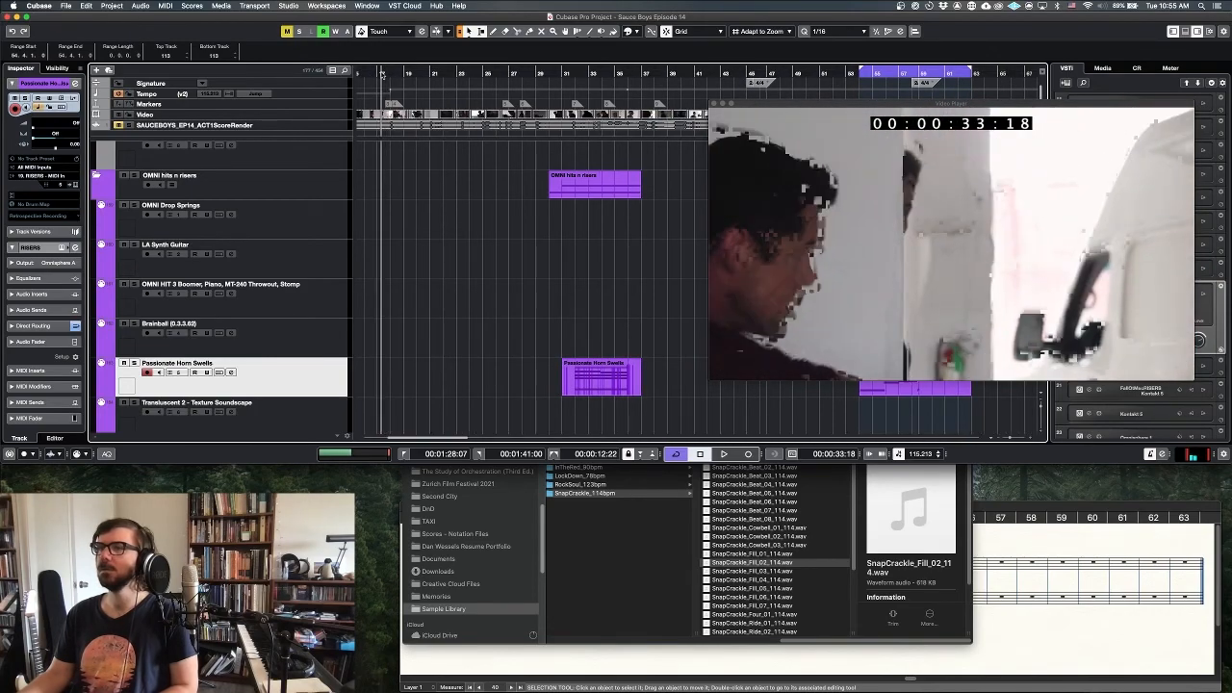
- Turn off cycle playback and review the existing cue against the video up to about 00:01:38
scroll(441, 215, "right", 3)
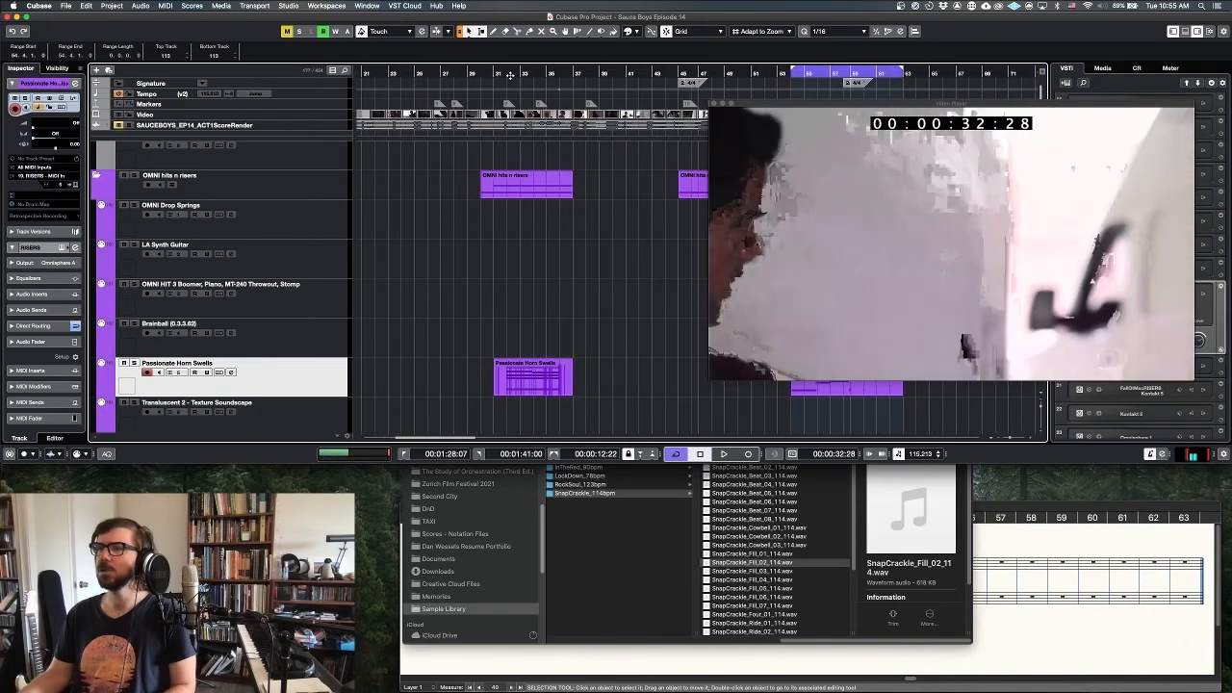
left_click_drag(507, 73, 499, 74)
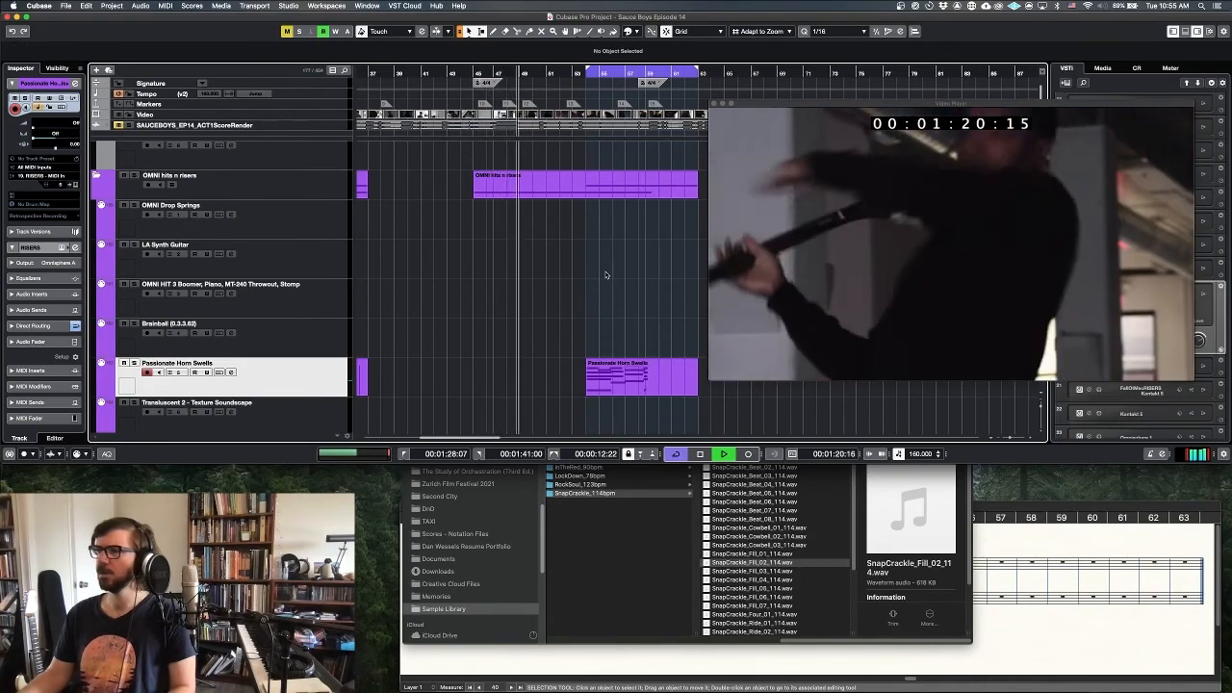
key("shift+g")
scroll(605, 271, "right", 5)
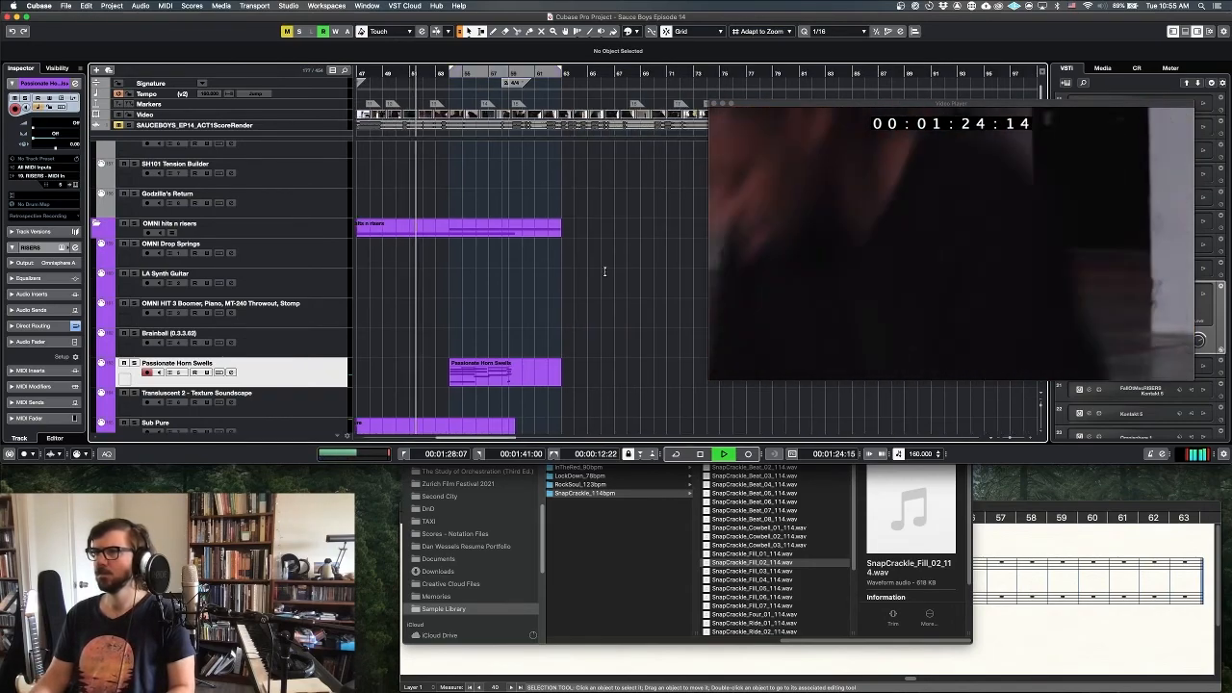
scroll(604, 271, "down", 2)
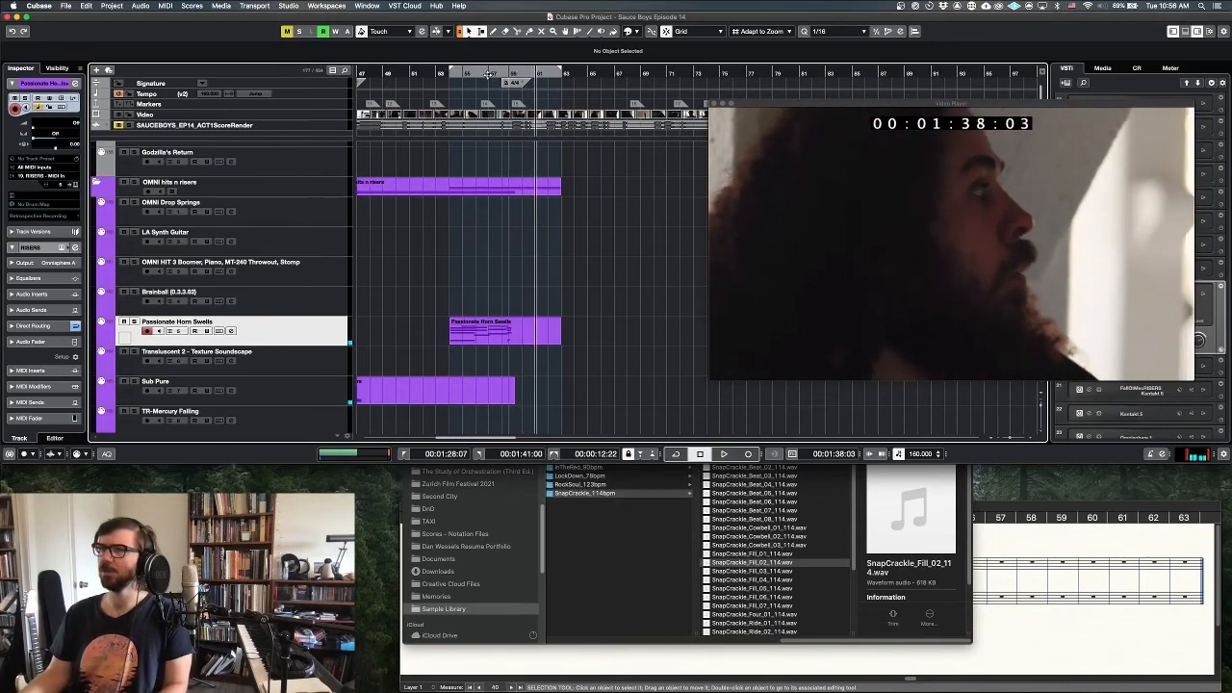
- Set the left locator to 00:01:35:00 and the right locator to 00:02:11:00
left_click(486, 74)
key("space")
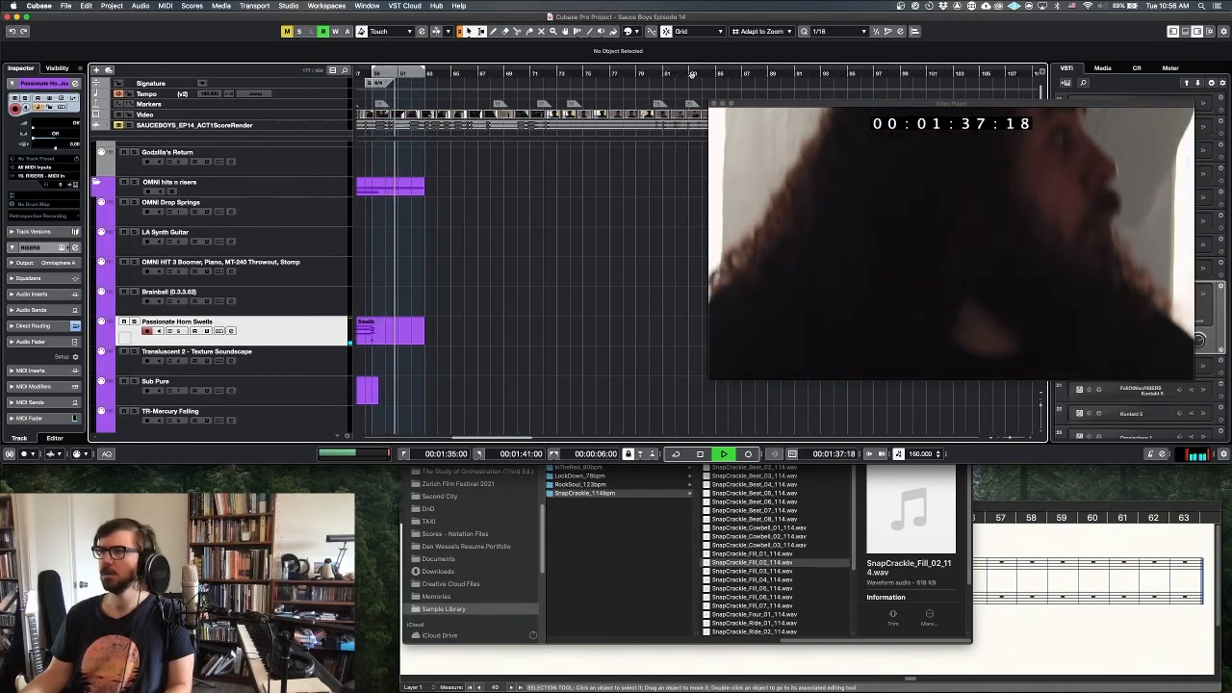
left_click(688, 73, "alt")
key("space")
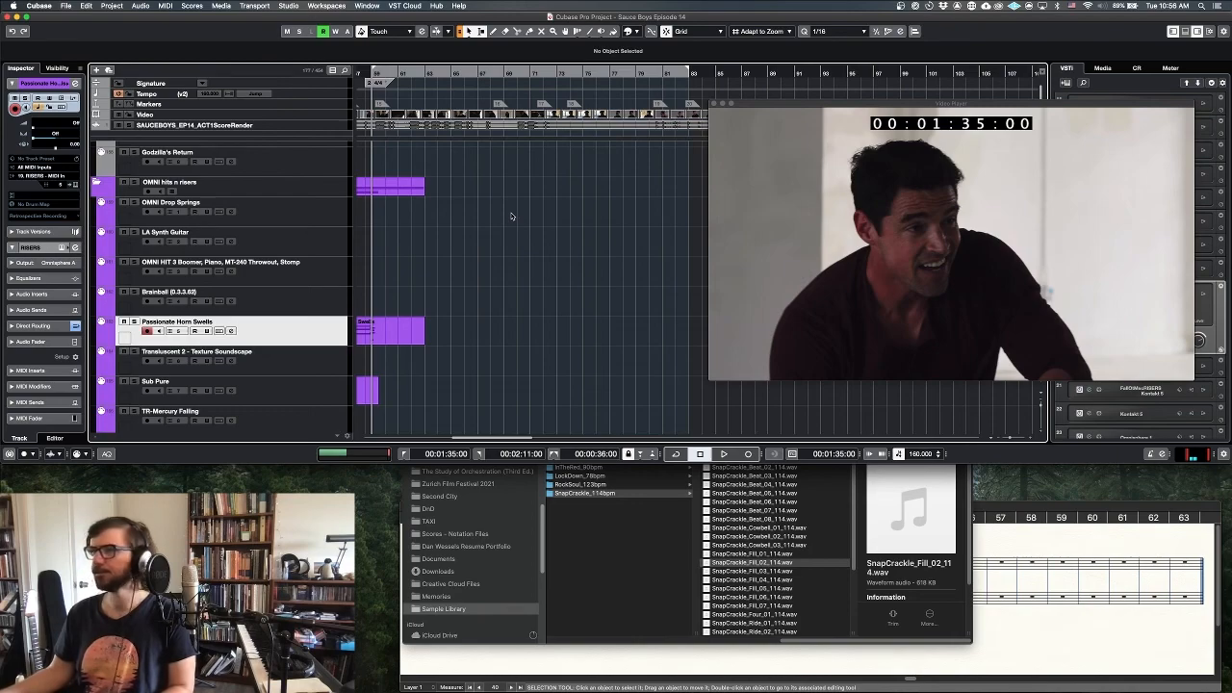
- Play the scene from 00:01:35:00 to study where the music should change
key("space")
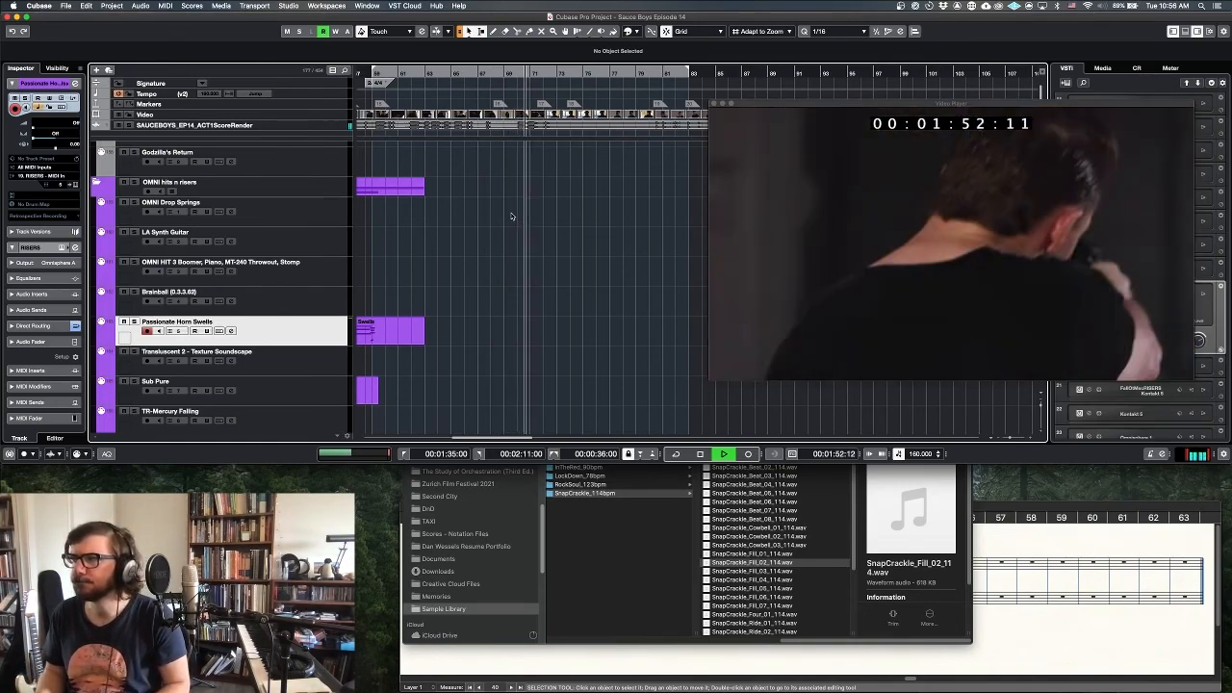
key("space")
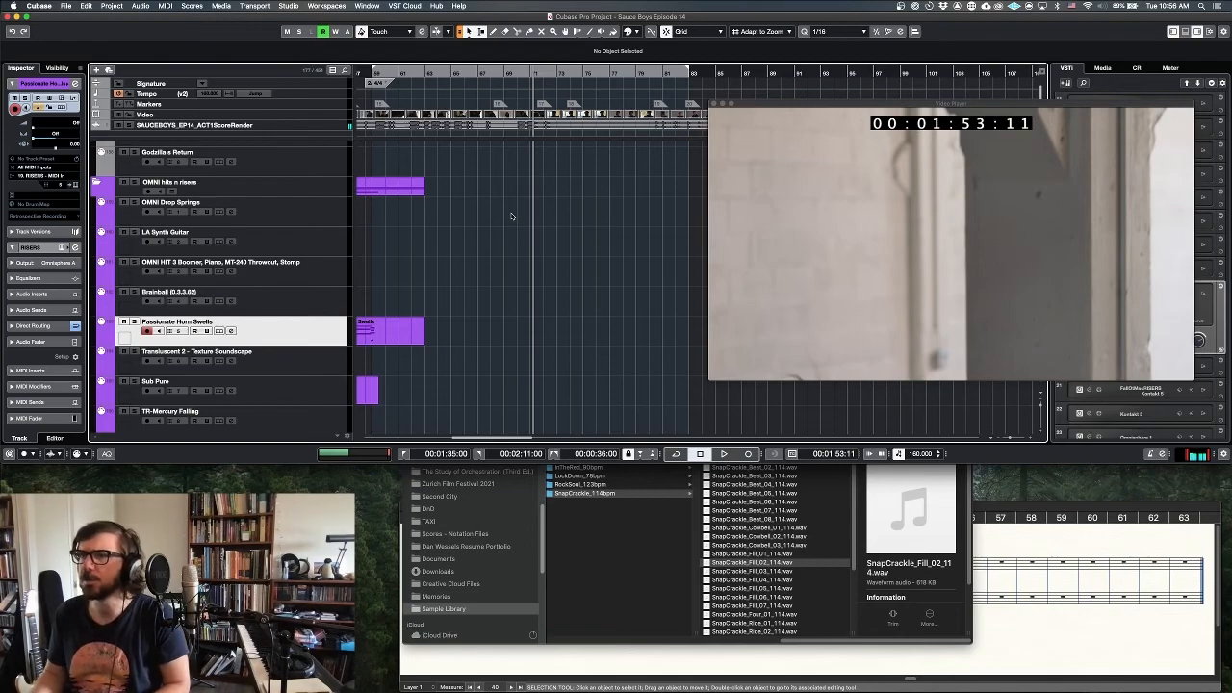
key("space")
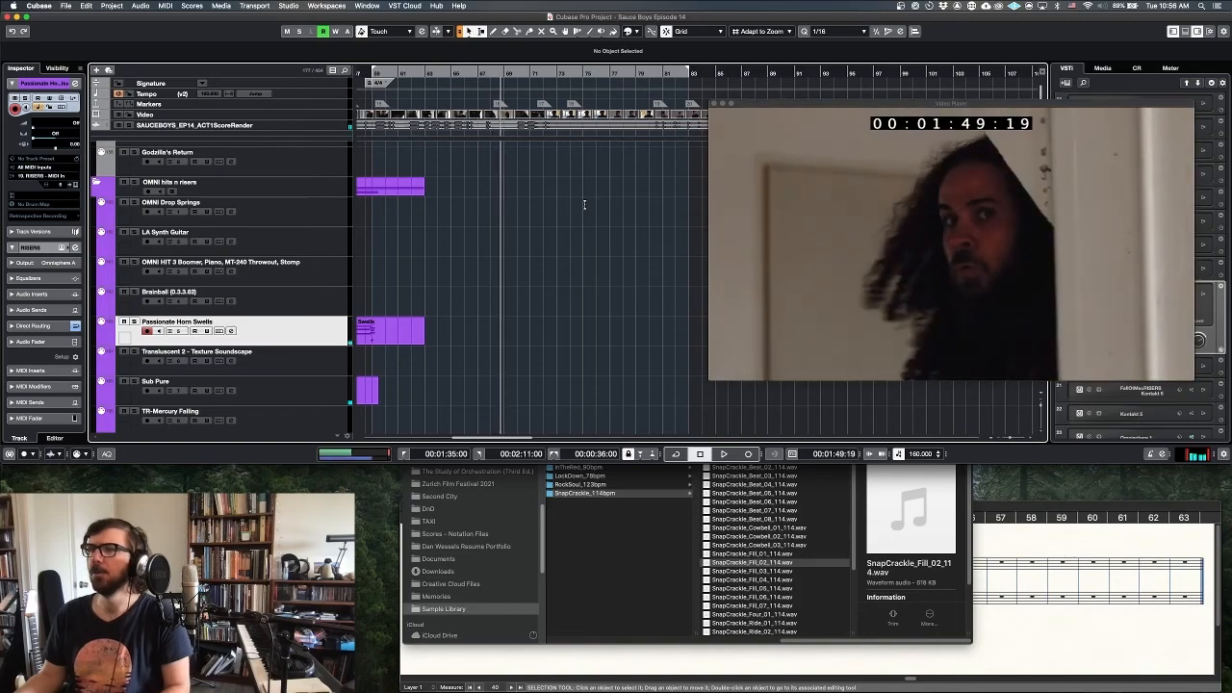
- Zoom in around the 00:01:49:19 cut and move the left locator to 00:01:48:15 at bar 68
key("h")
key("h")
key("h")
key("h")
key("h")
key("h")
key("h")
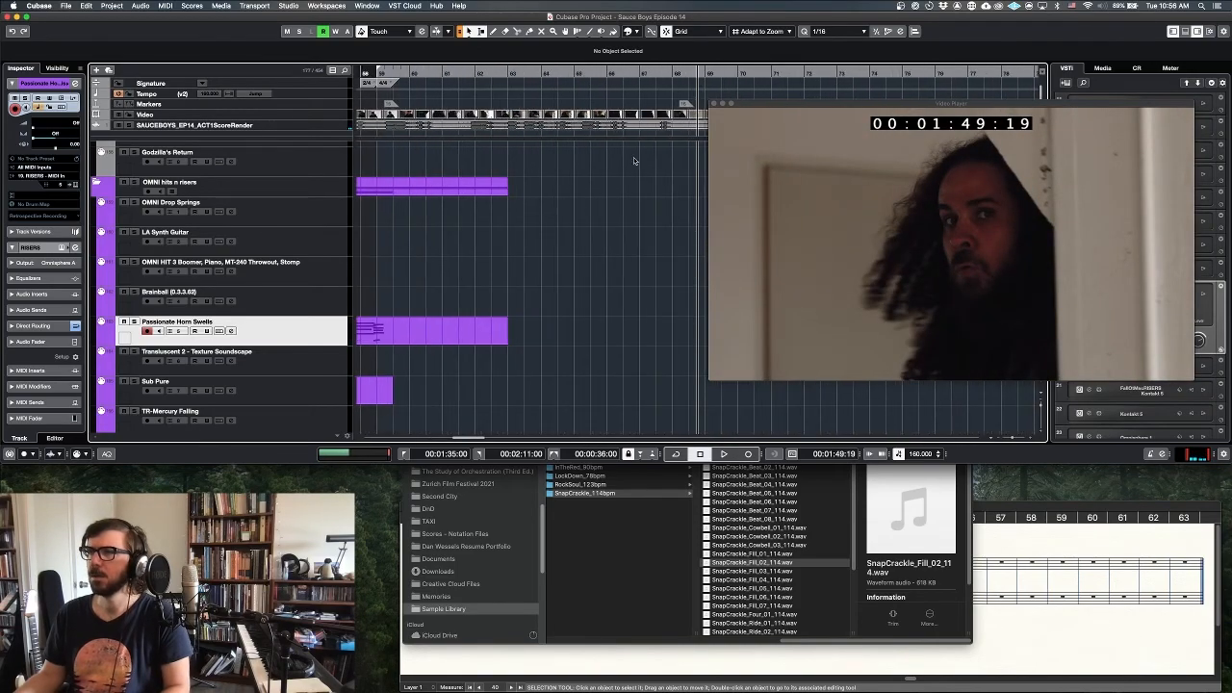
left_click(665, 69, "super")
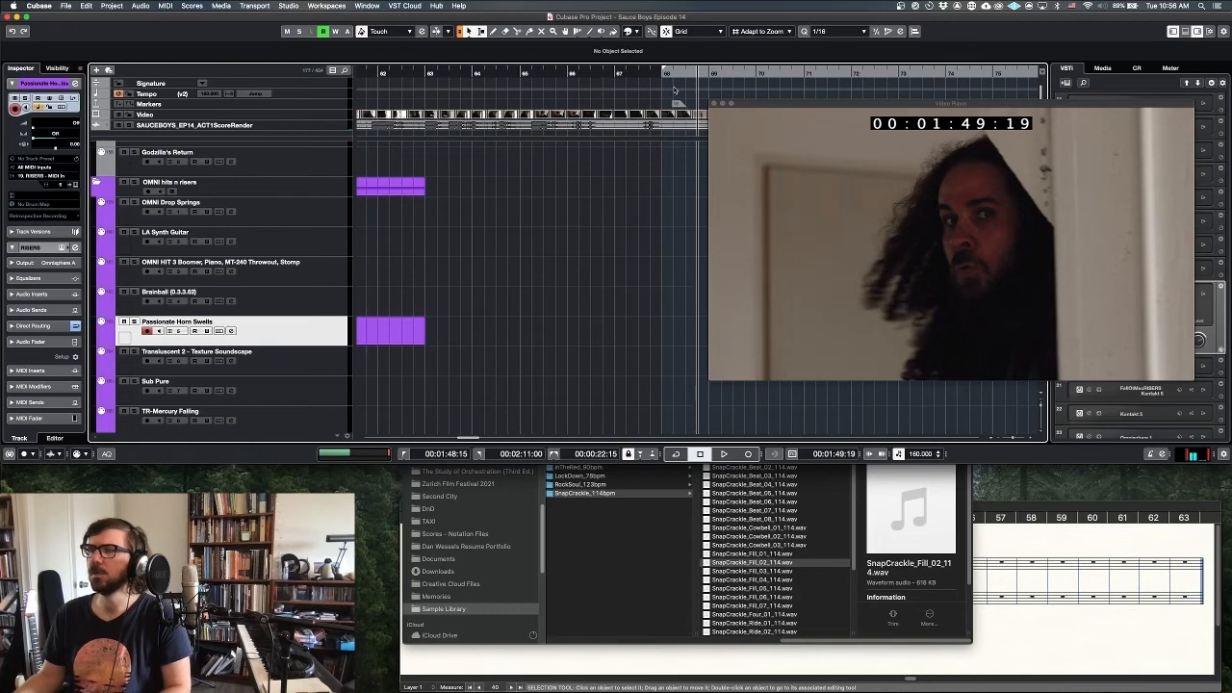
- Briefly play the scene from the left locator at bar 68 and return the playhead there
key("KP_1")
key("space")
key("space")
key("KP_1")
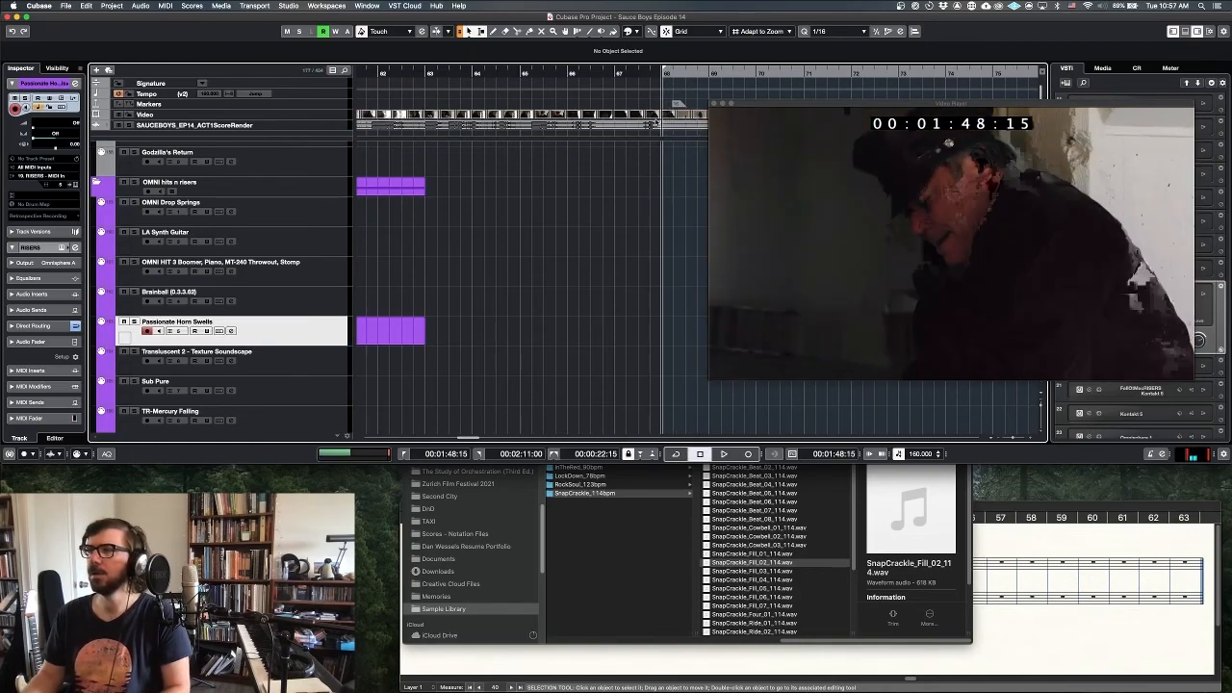
- Switch to the Sauce Boys Ep 14 score in Finale and add more measures after measure 63
left_click(1091, 533)
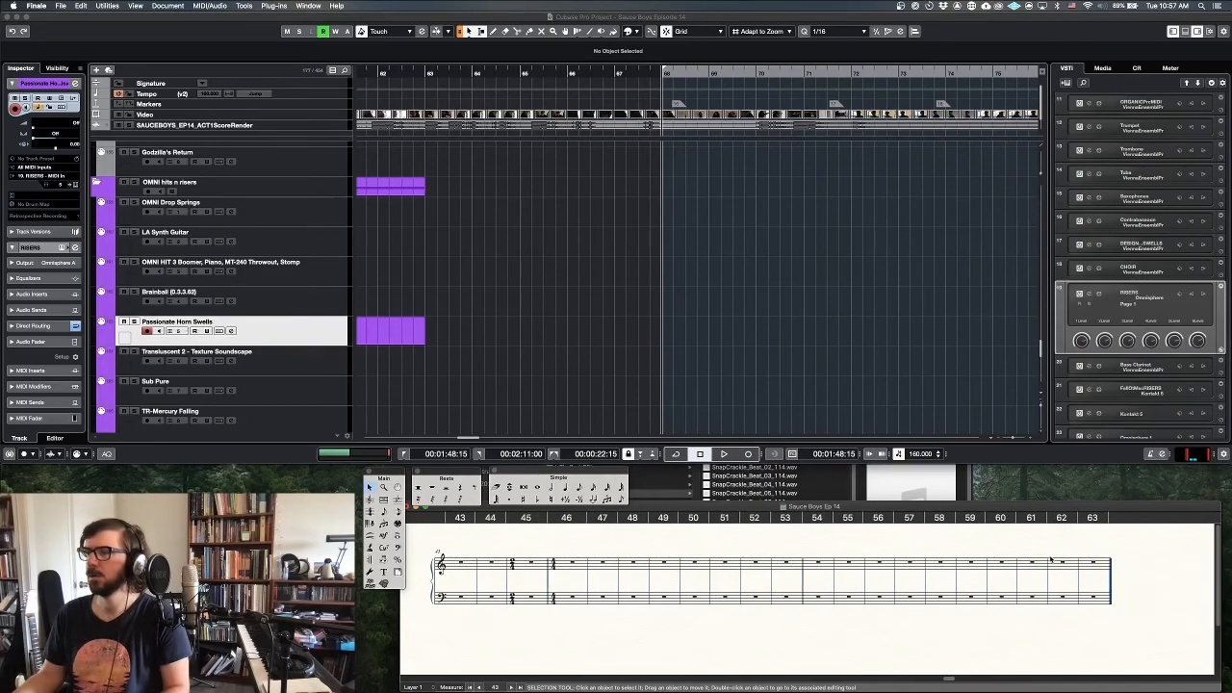
right_click(1095, 573)
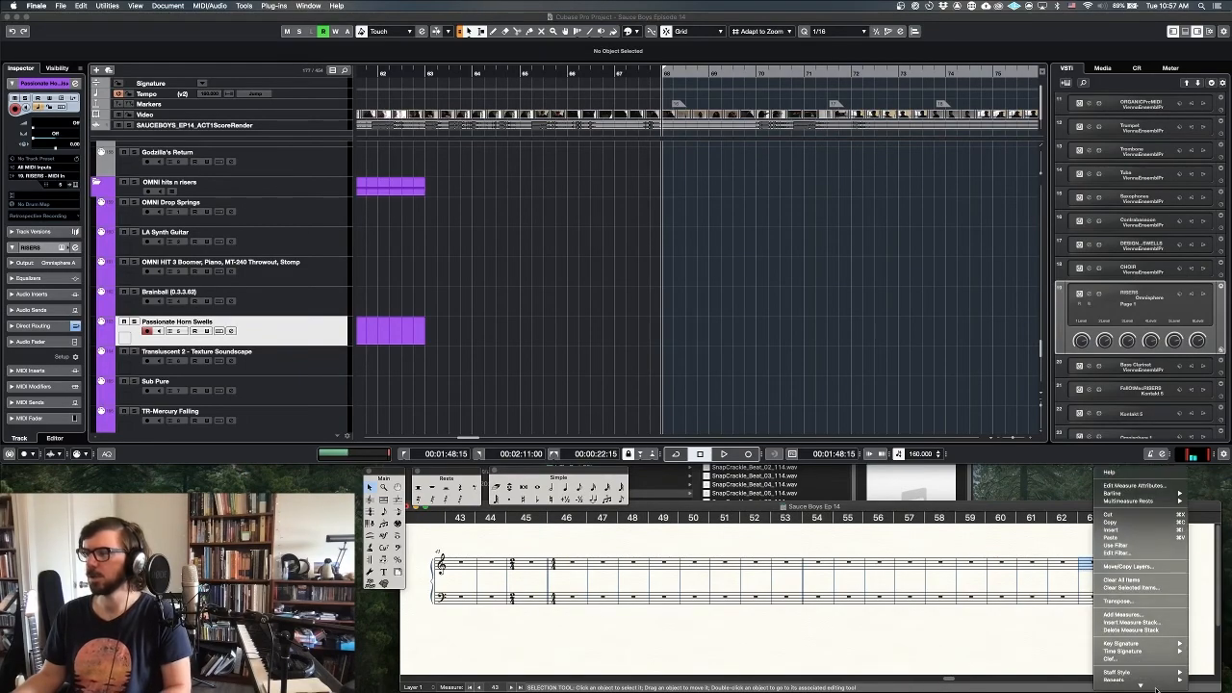
left_click(1134, 599)
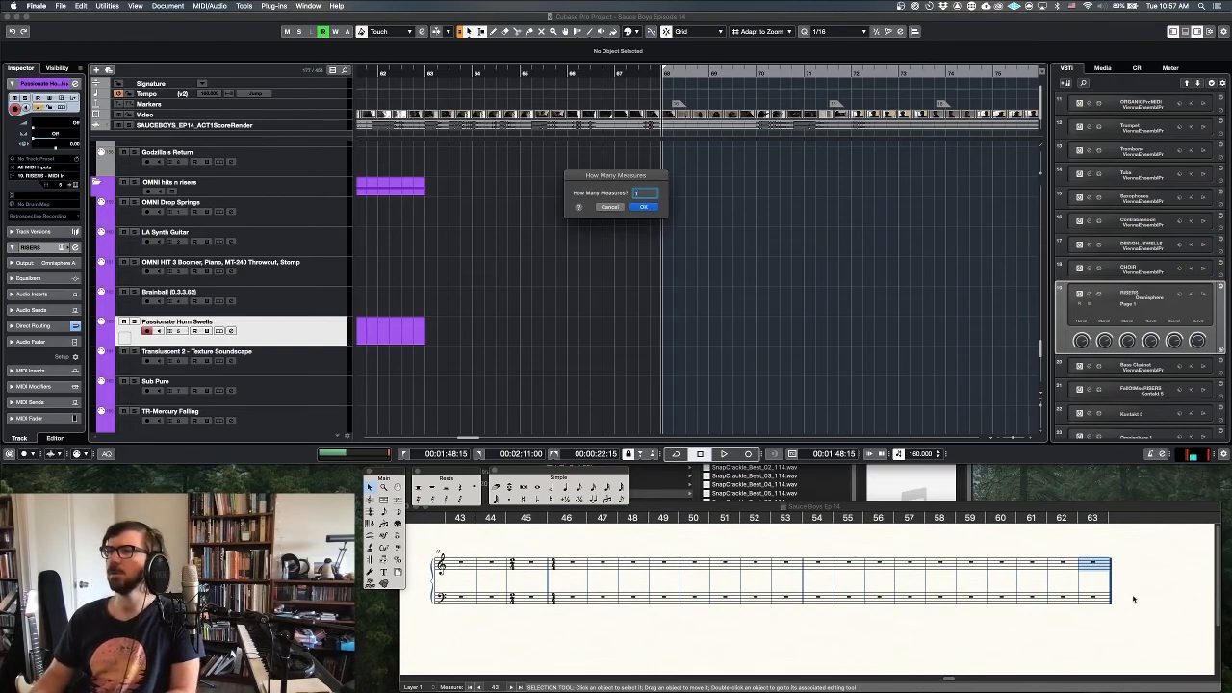
key("Return")
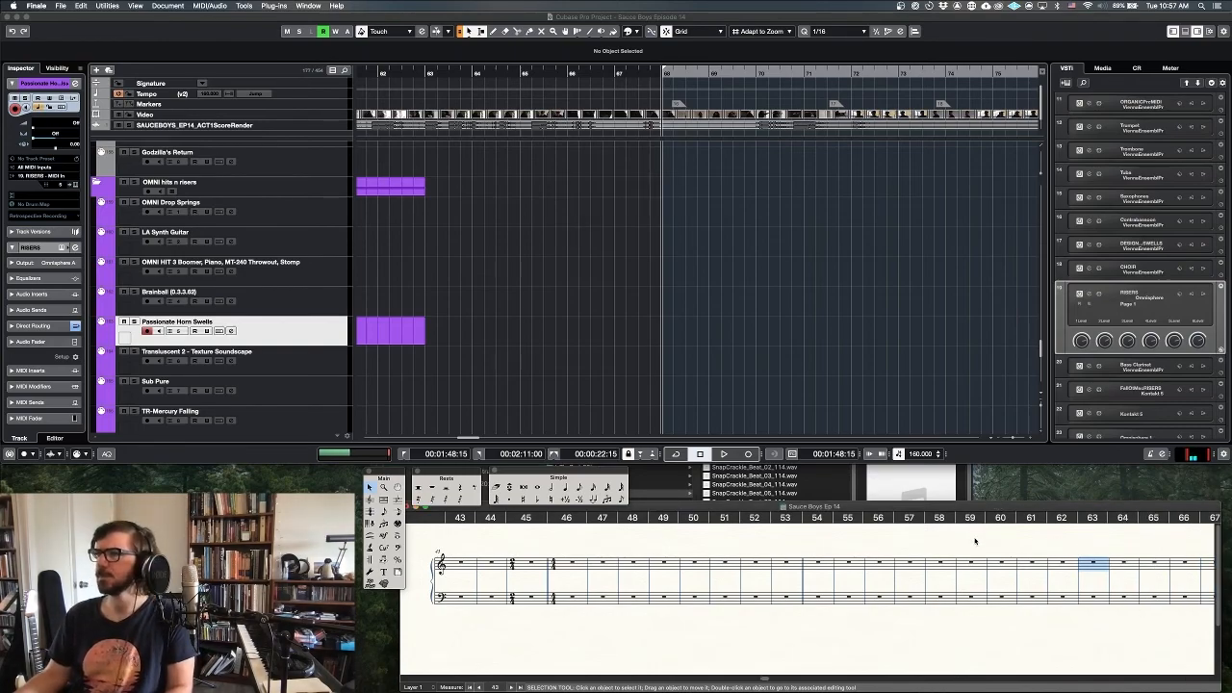
- Give measure 67 of the score a double barline at its end
scroll(958, 568, "right", 4)
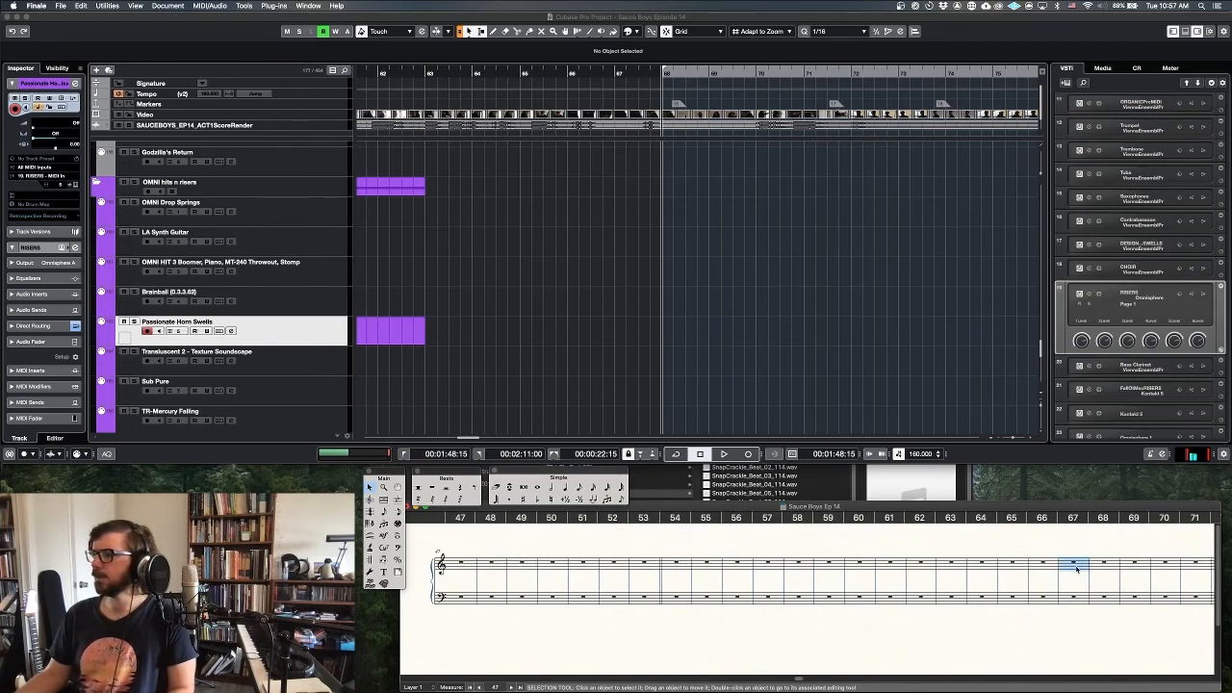
right_click(1076, 569)
mouse_move(1093, 592)
left_click(1194, 598)
- Switch back to Cubase and play the passage leading from about bar 53 to bar 59, replaying it from bar 54
scroll(639, 280, "left", 5)
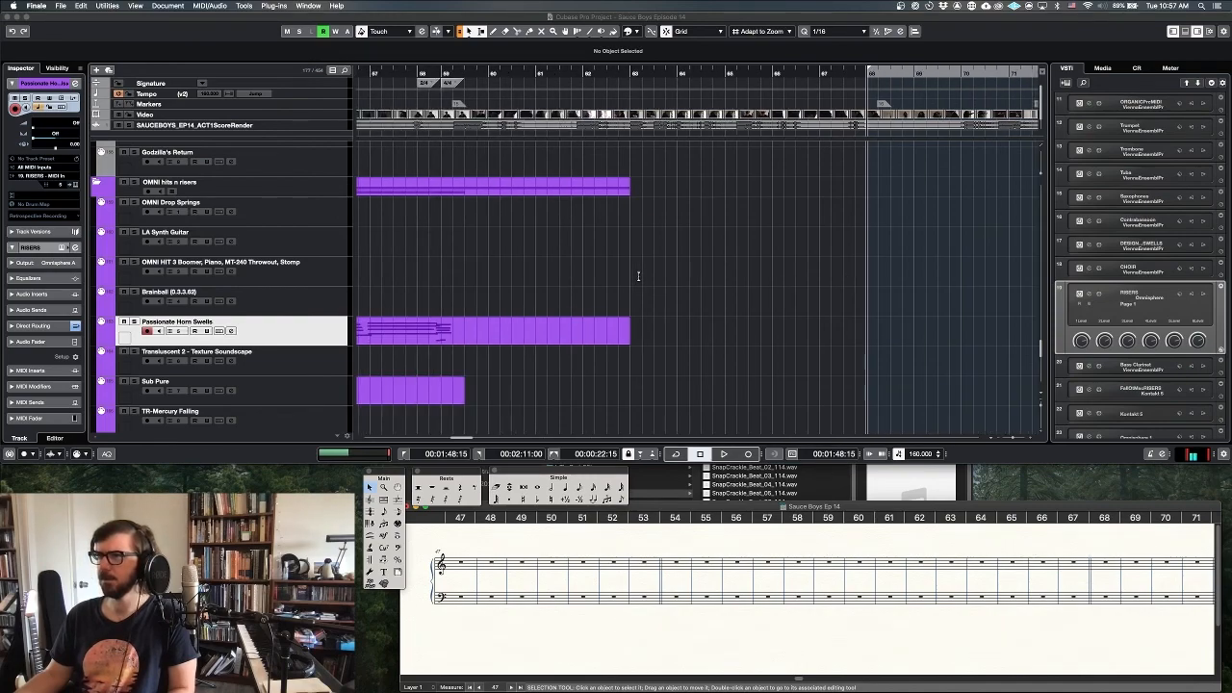
scroll(465, 160, "left", 6)
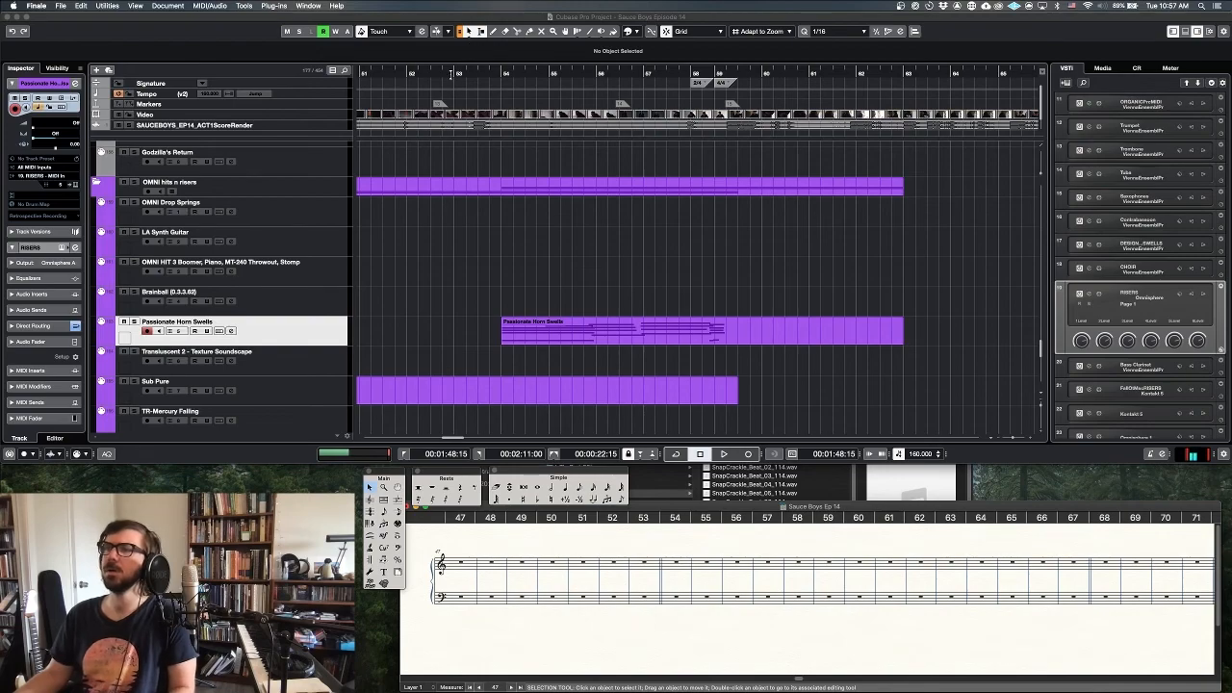
left_click(450, 74)
key("space")
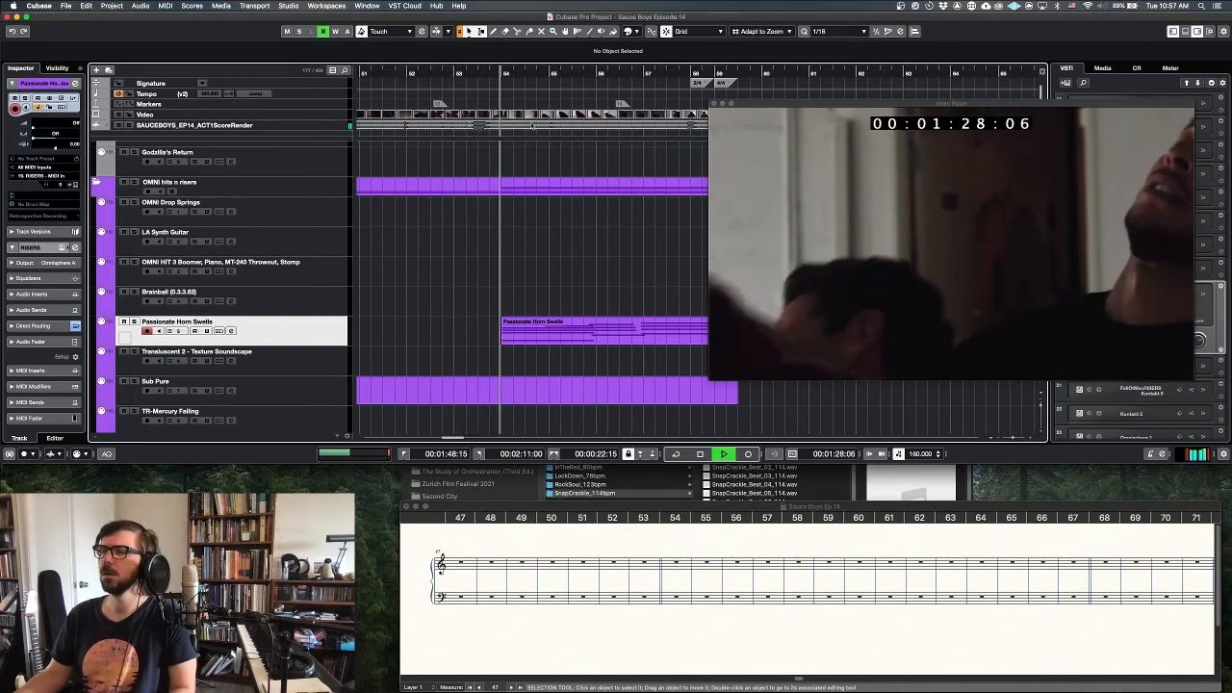
scroll(558, 268, "right", 2)
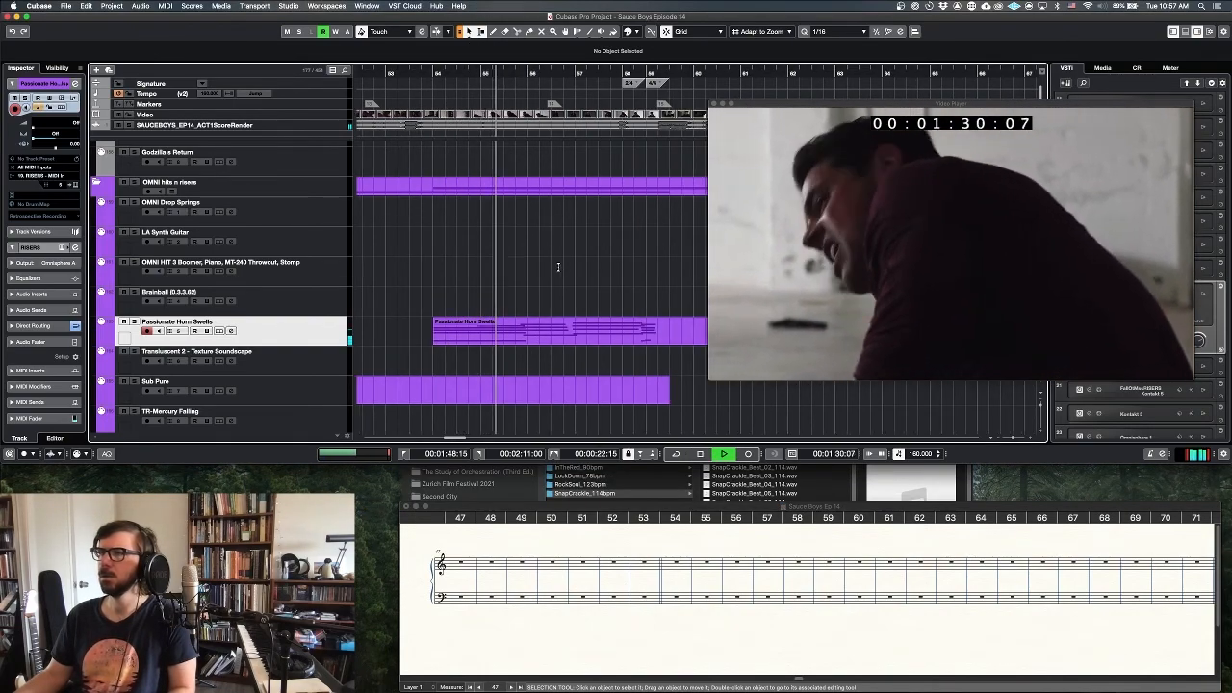
scroll(572, 256, "right", 2)
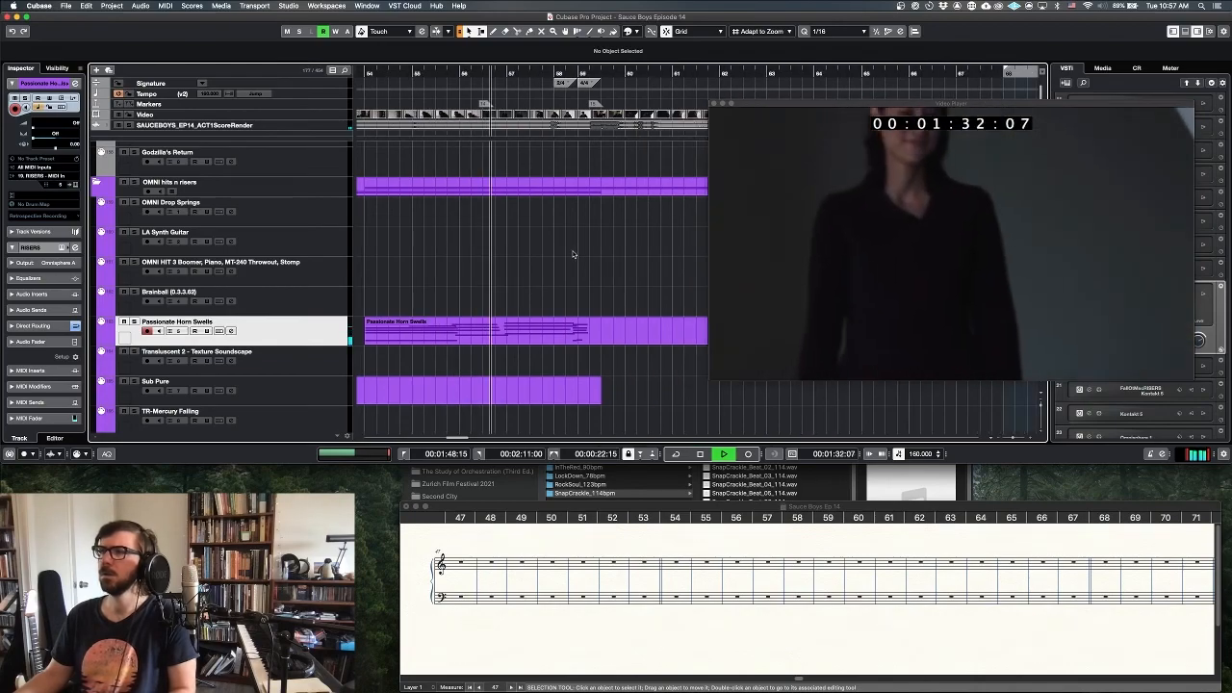
scroll(574, 255, "left", 2)
scroll(573, 255, "right", 2)
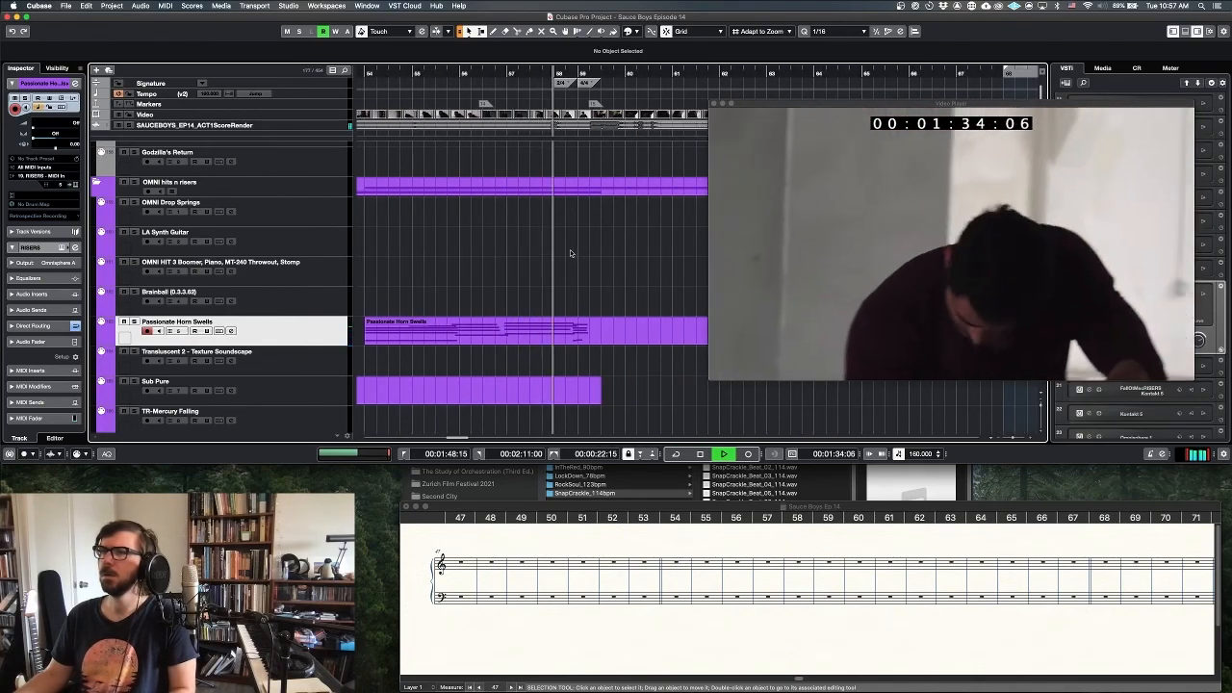
key("space")
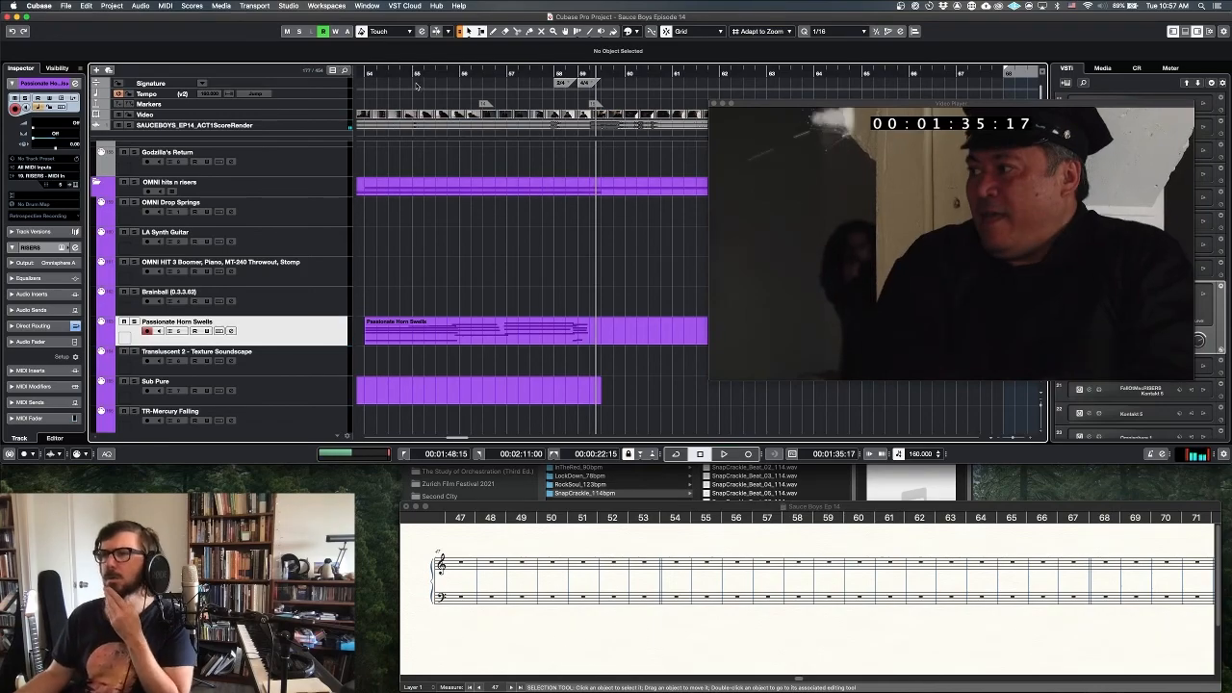
left_click(367, 72)
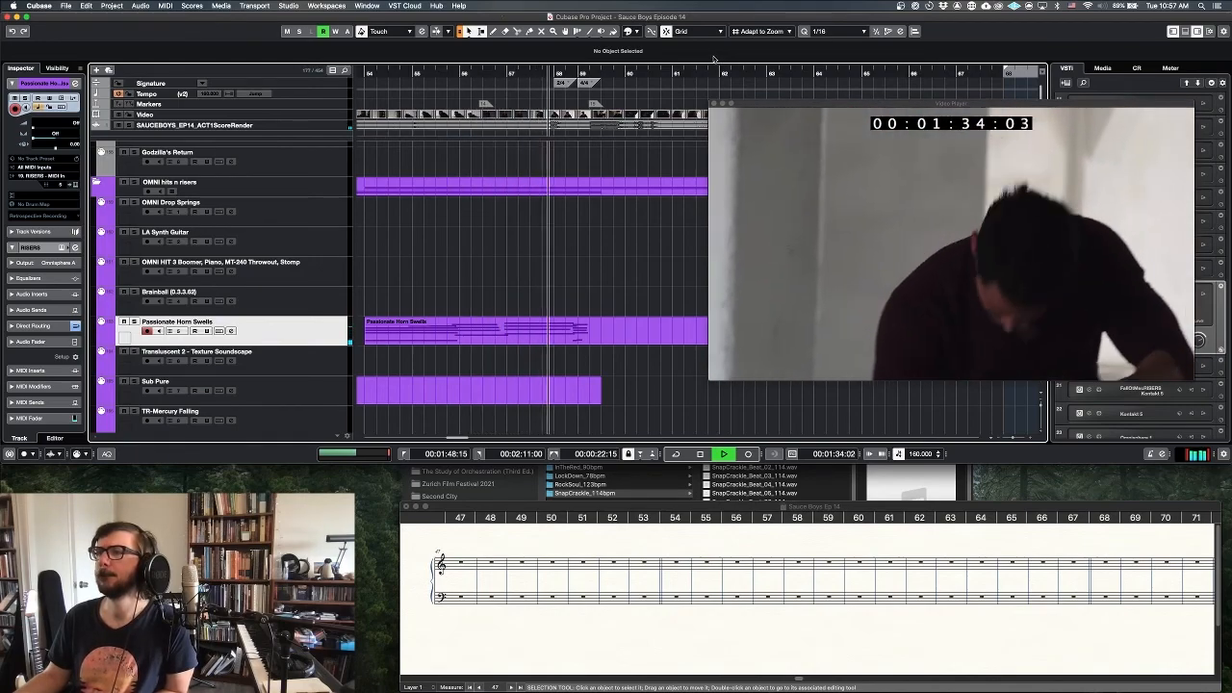
key("space")
- Check the picture at 00:01:34:07, then delete the 2/4 and 4/4 time signature changes at bars 58 and 59
left_click_drag(560, 81, 548, 81)
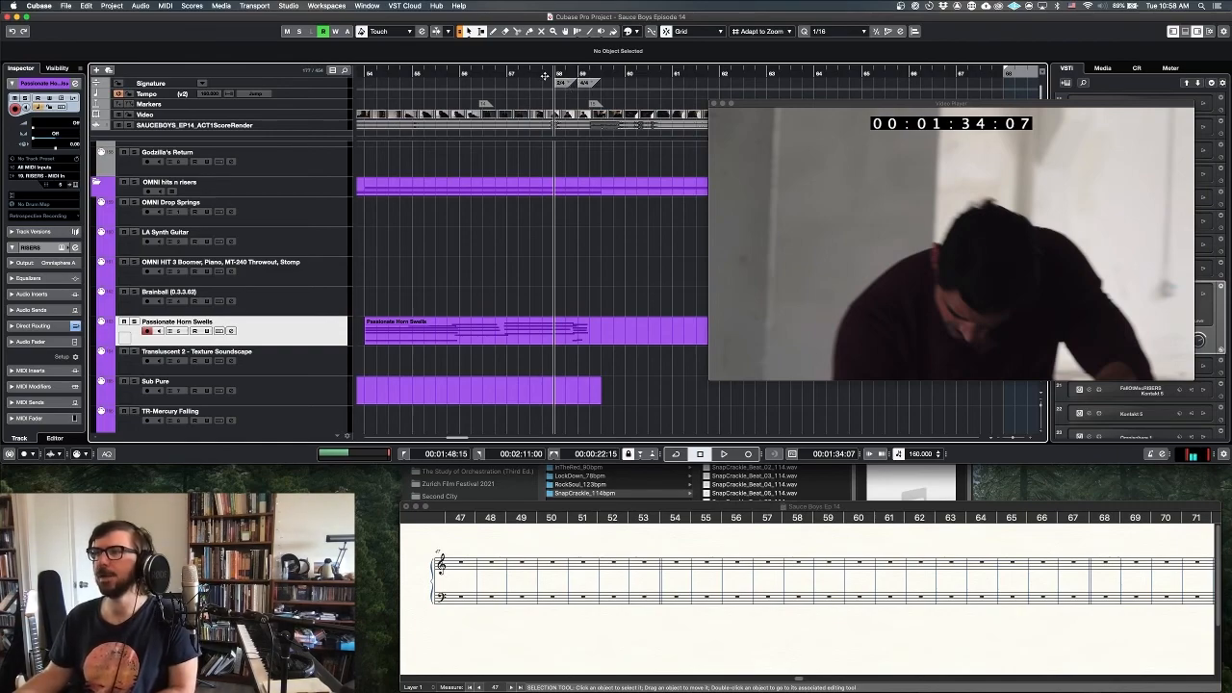
mouse_move(554, 74)
left_mouse_down()
mouse_move(592, 77)
mouse_move(554, 79)
left_mouse_up()
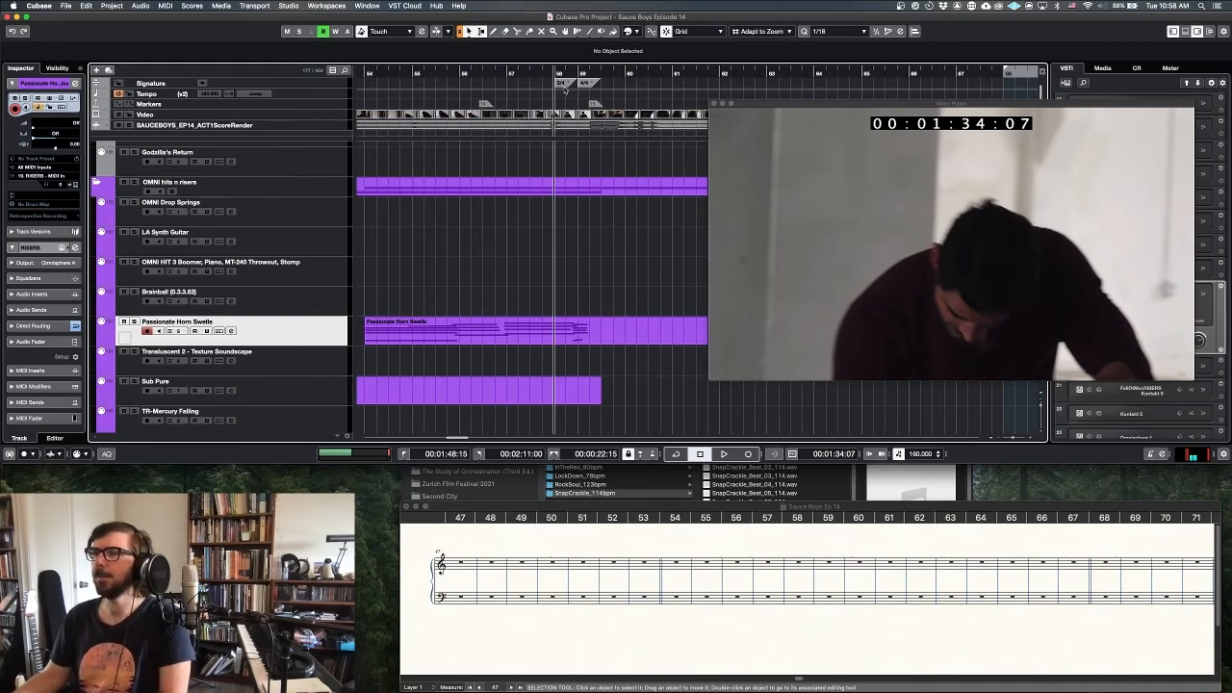
key("Delete")
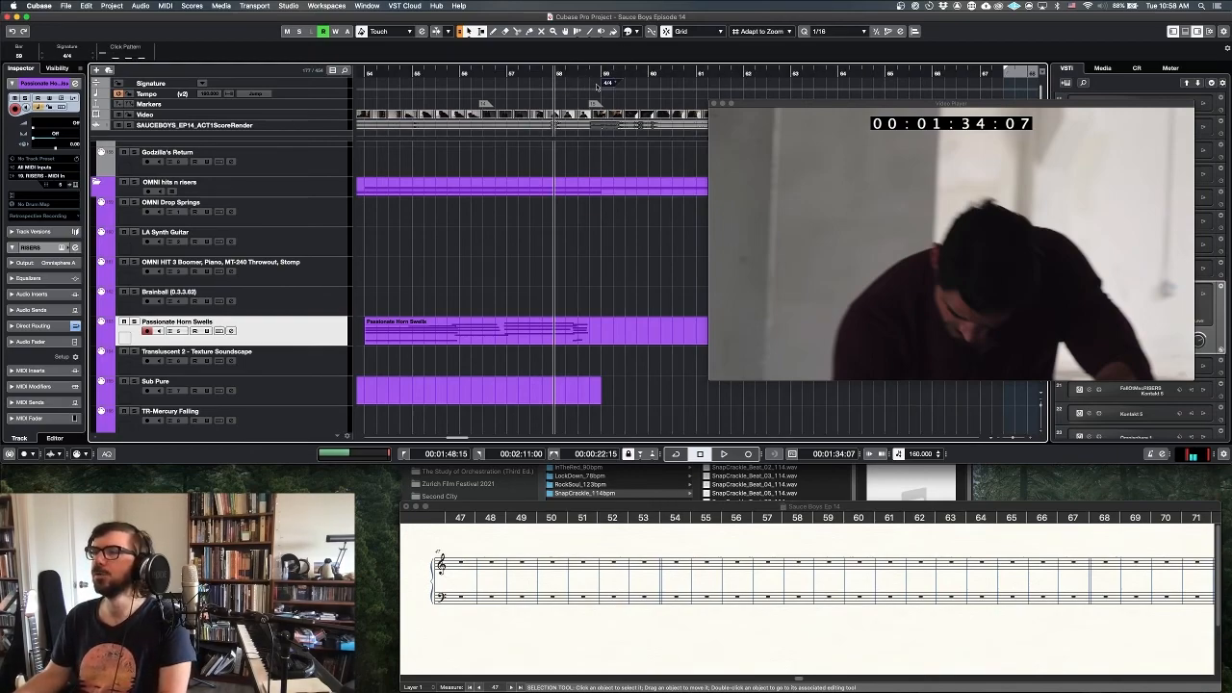
left_click(370, 77)
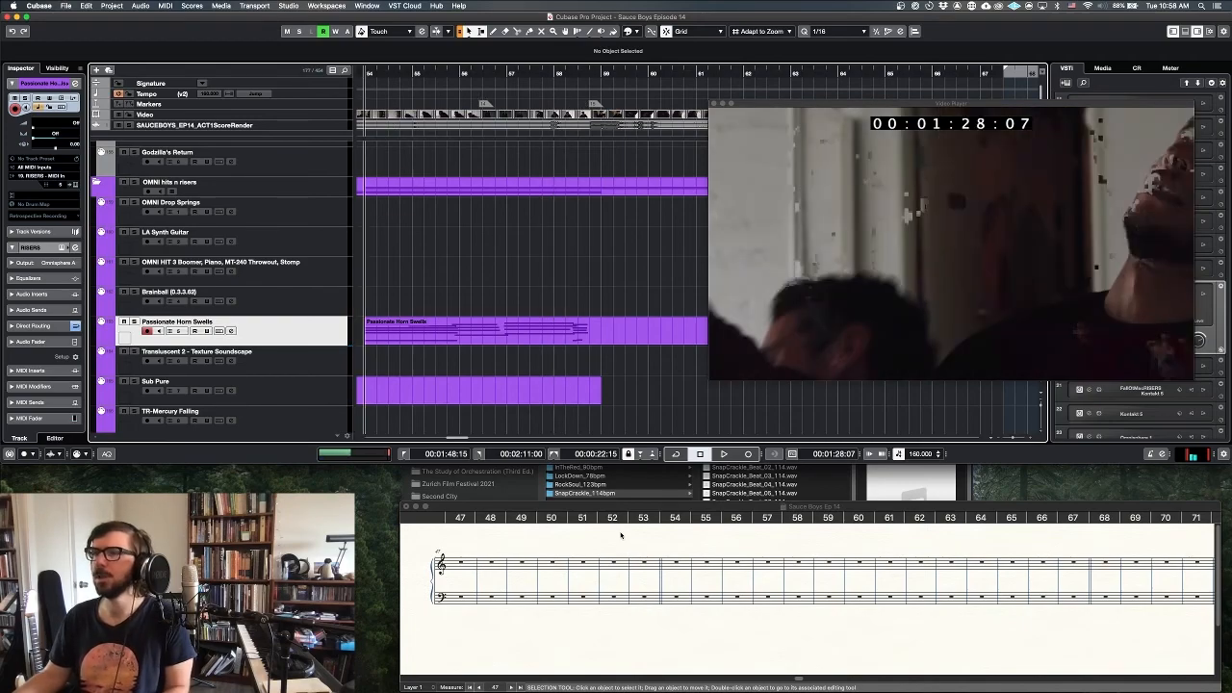
- Open the Passionate Horn Swells part for editing and set the locators to 00:01:28:07 and 00:01:35:22
double_click(437, 335)
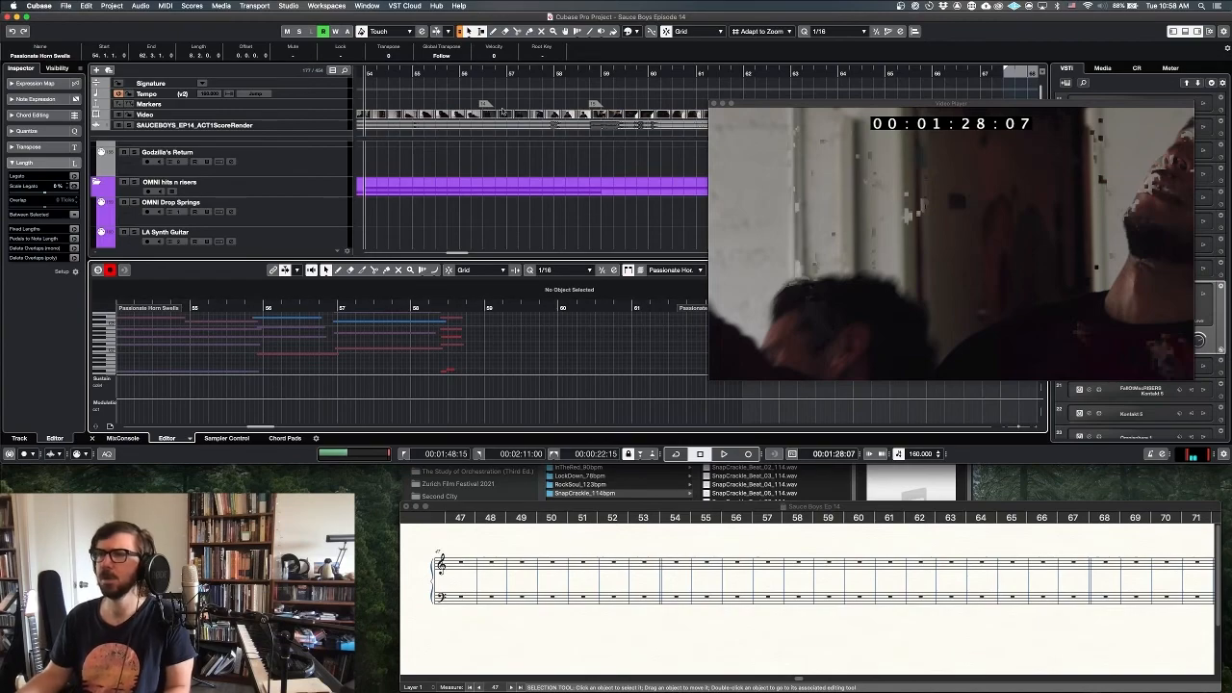
left_click(366, 71)
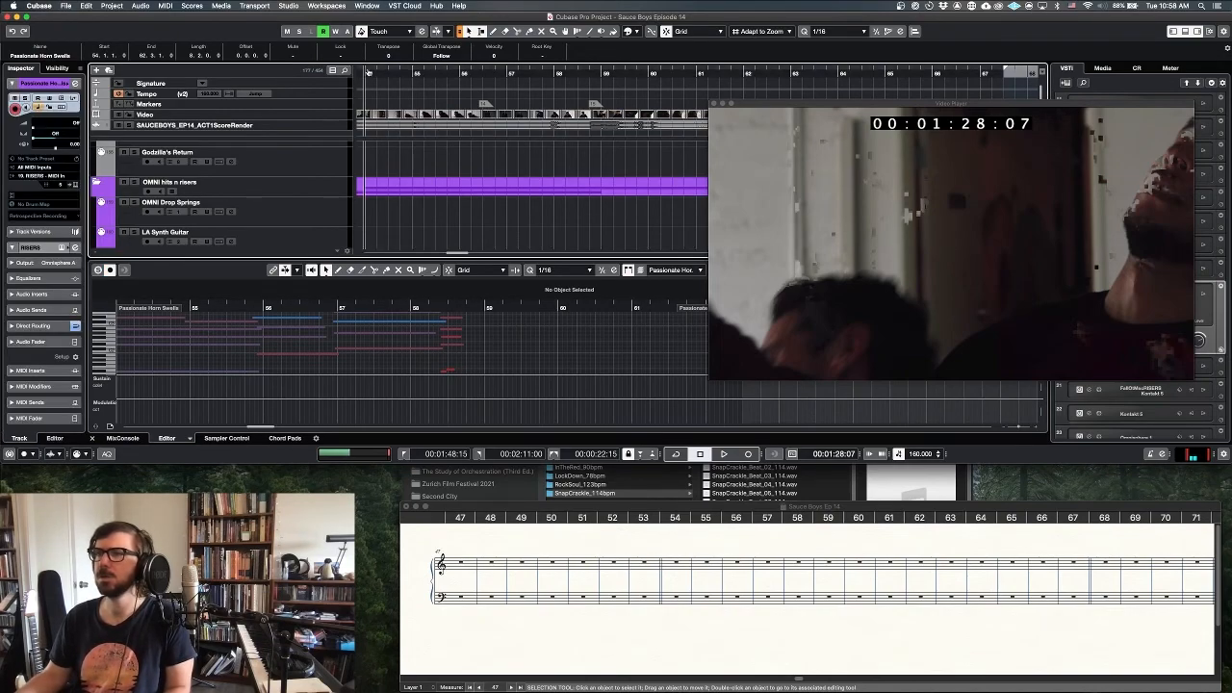
left_click(368, 72, "super")
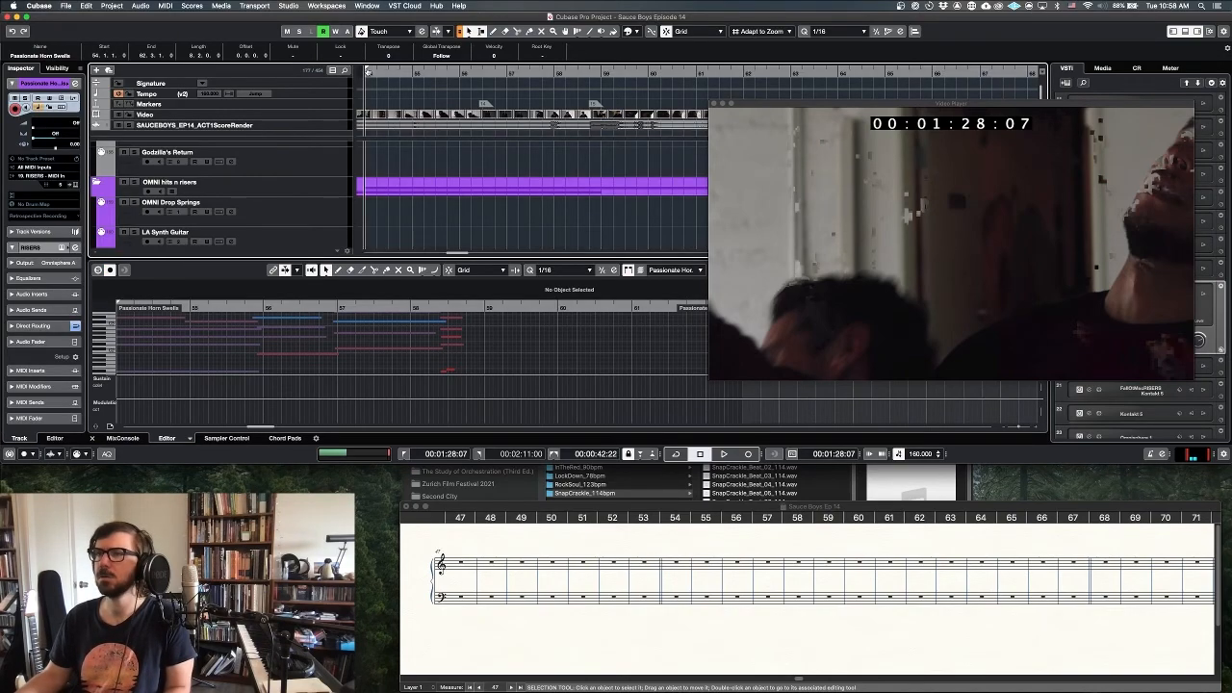
left_click(604, 70, "alt")
key("space")
- Switch to Finale and enter whole-note chords in treble measures 54 to 57 with Speedy Entry
left_click(701, 587)
scroll(691, 583, "right", 1)
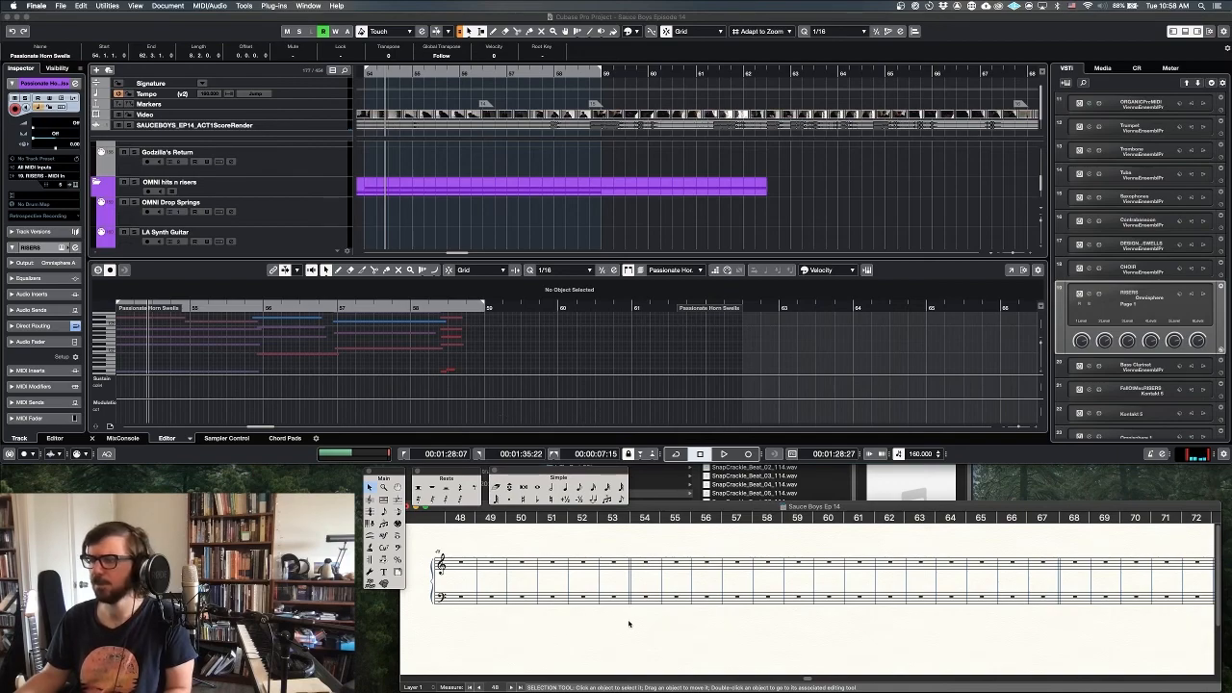
scroll(627, 624, "right", 1)
key("ctrl+s")
left_click(611, 562)
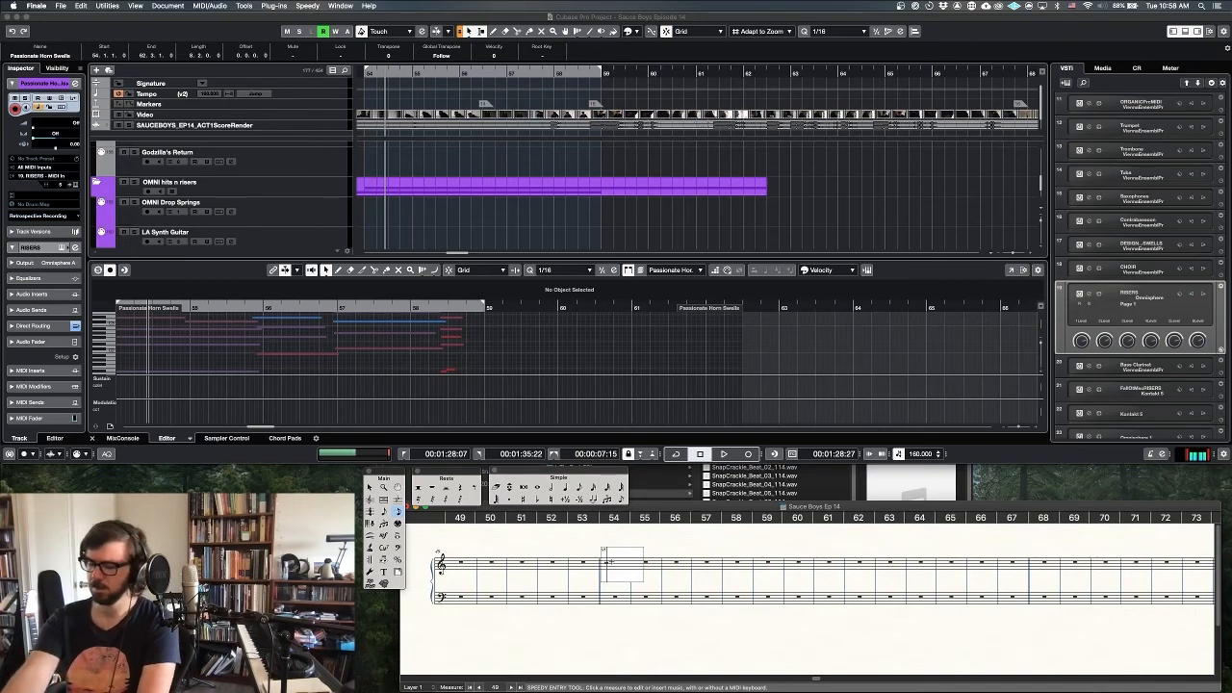
key("7")
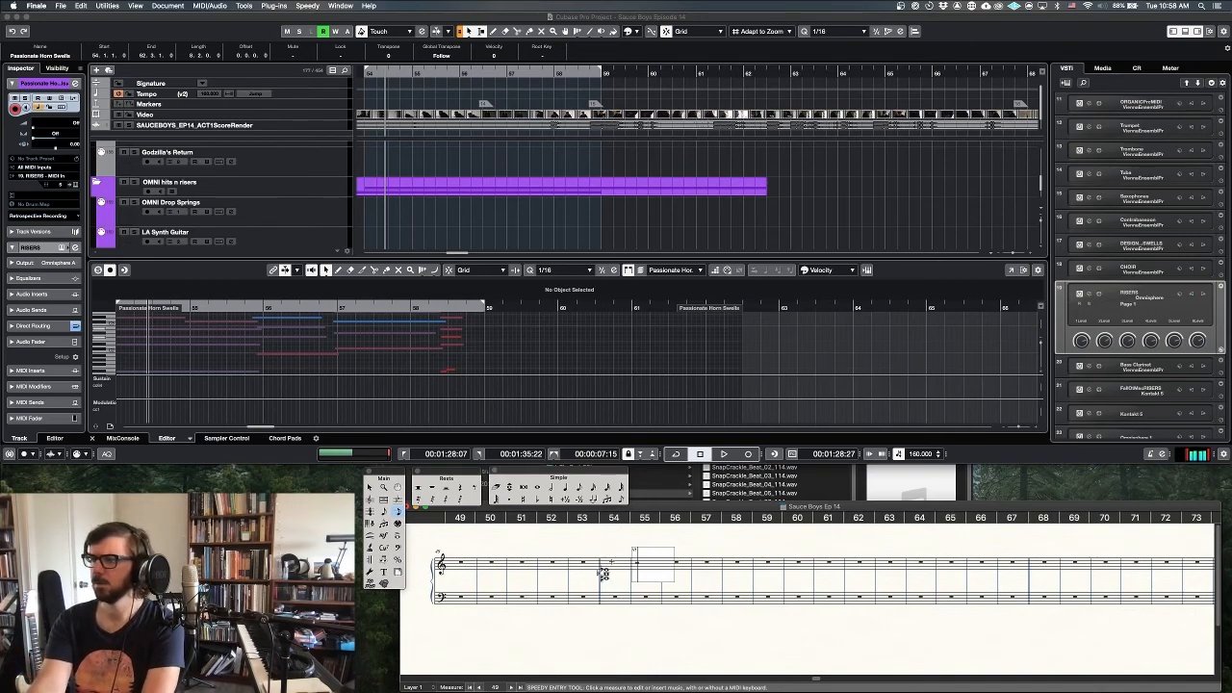
key("7")
key("7")
key("7")
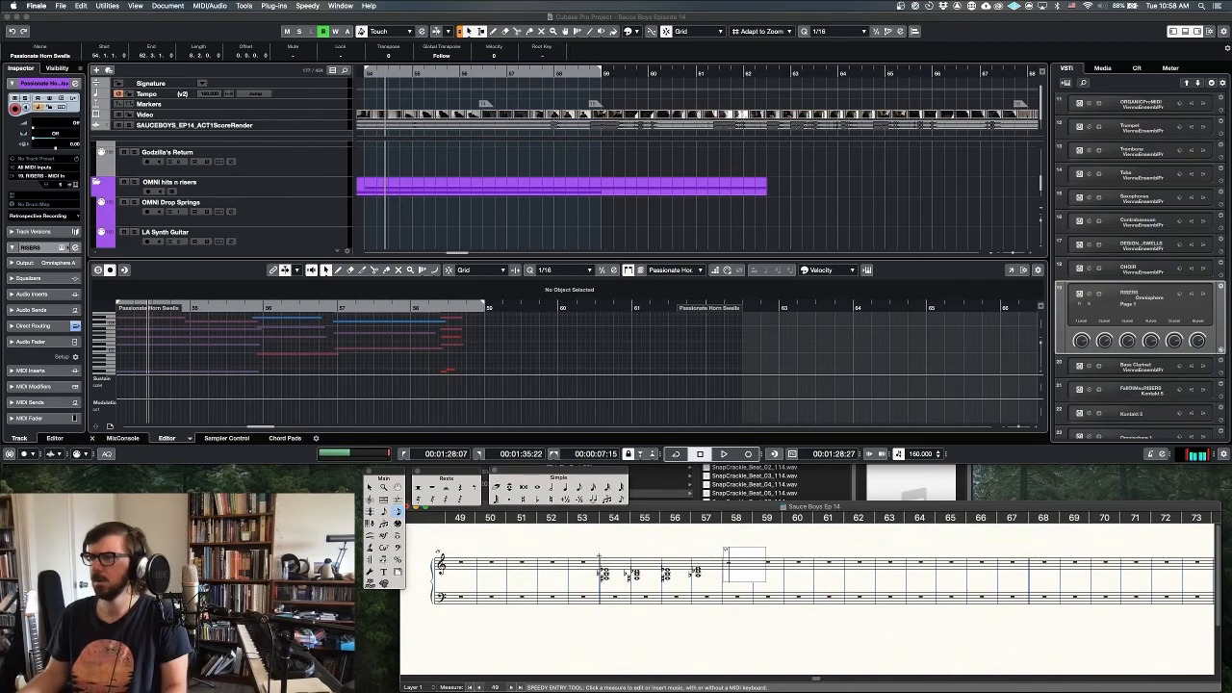
key("Escape")
key("Escape")
- Switch to Cubase and play the picture from 00:01:28:07 to about 00:01:35:29
left_click(624, 222)
key("space")
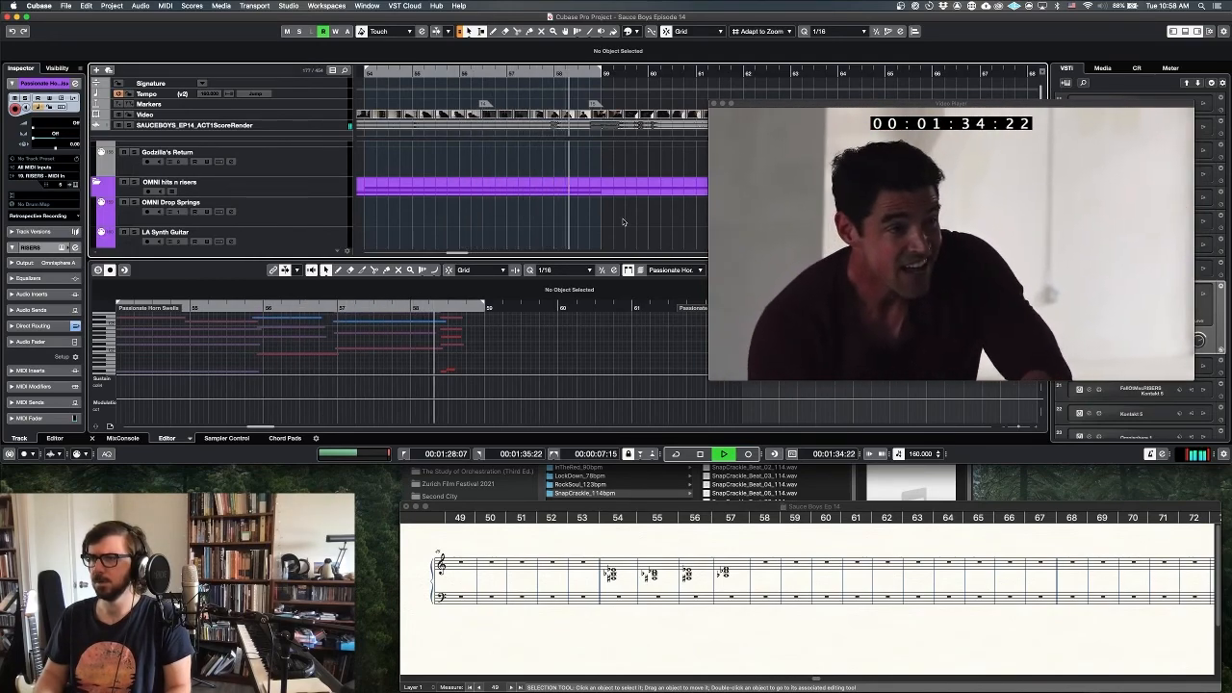
key("space")
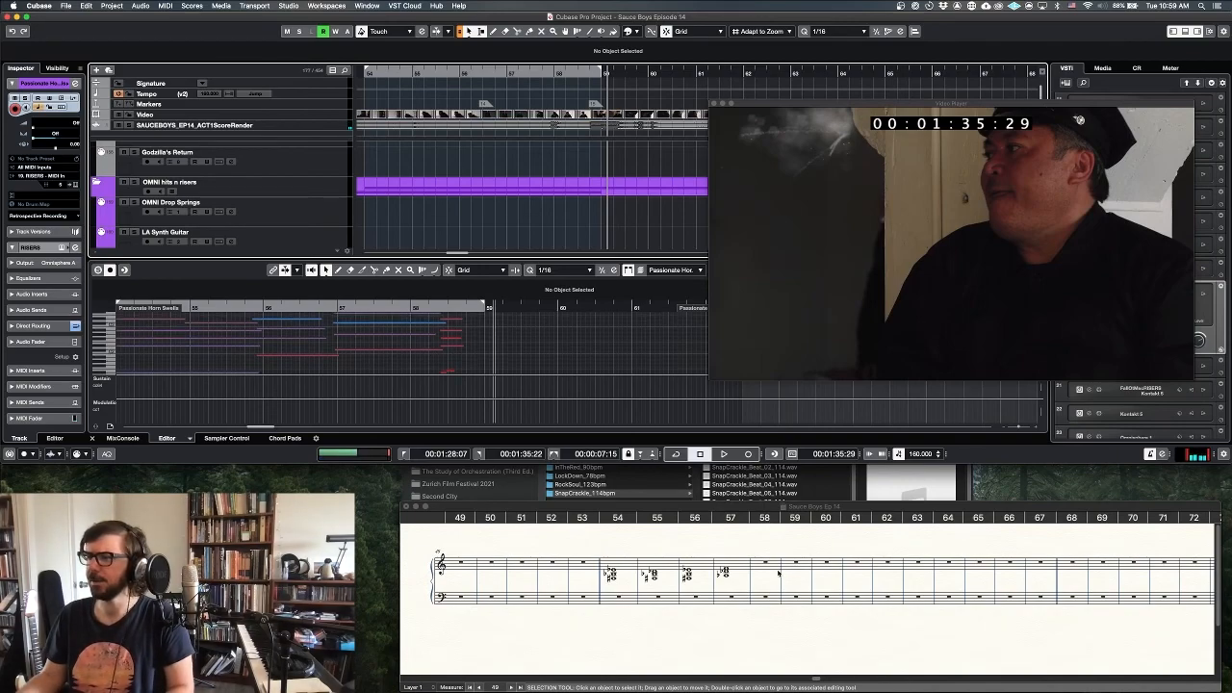
- In Finale, re-enter the measure 57 chord tied into a whole-note chord in measure 58, and place a quarter-note chord at the start of measure 59
left_click(767, 556)
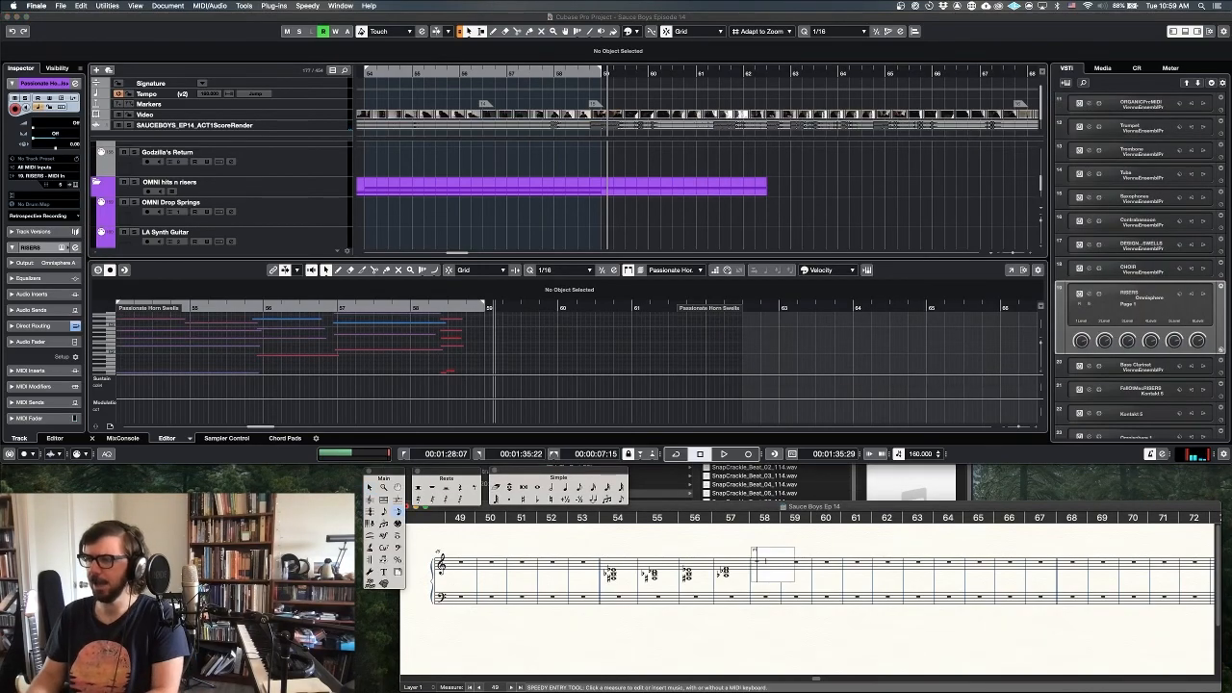
key("Left")
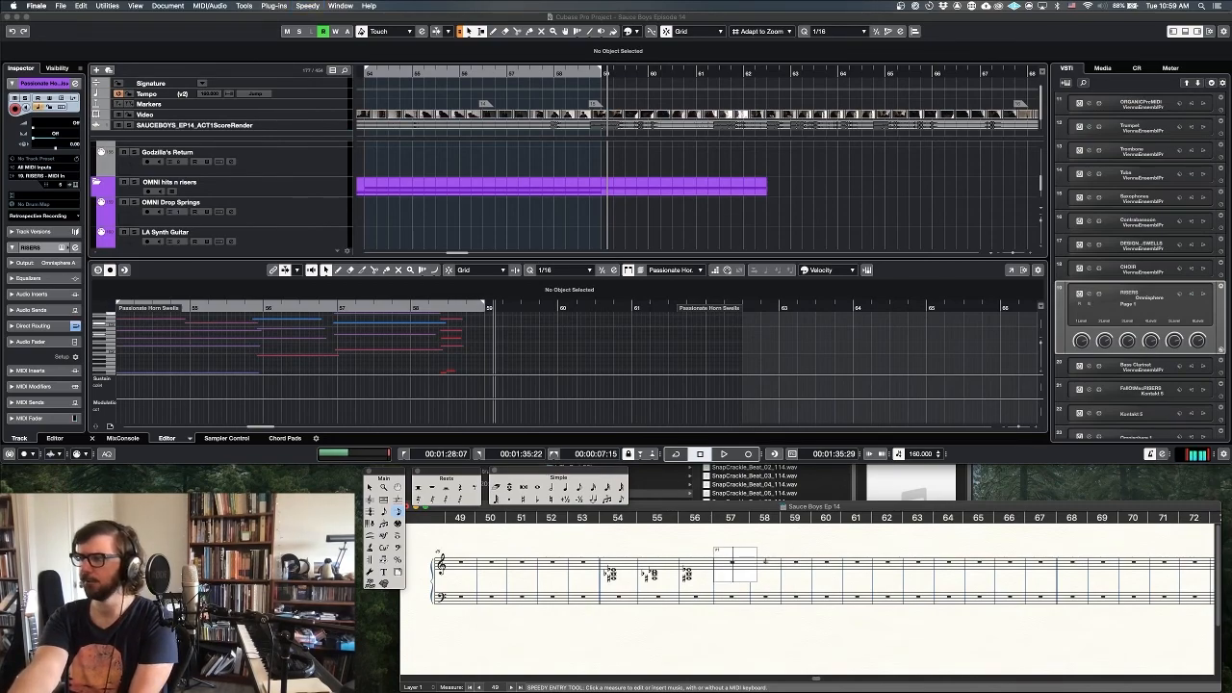
key("7")
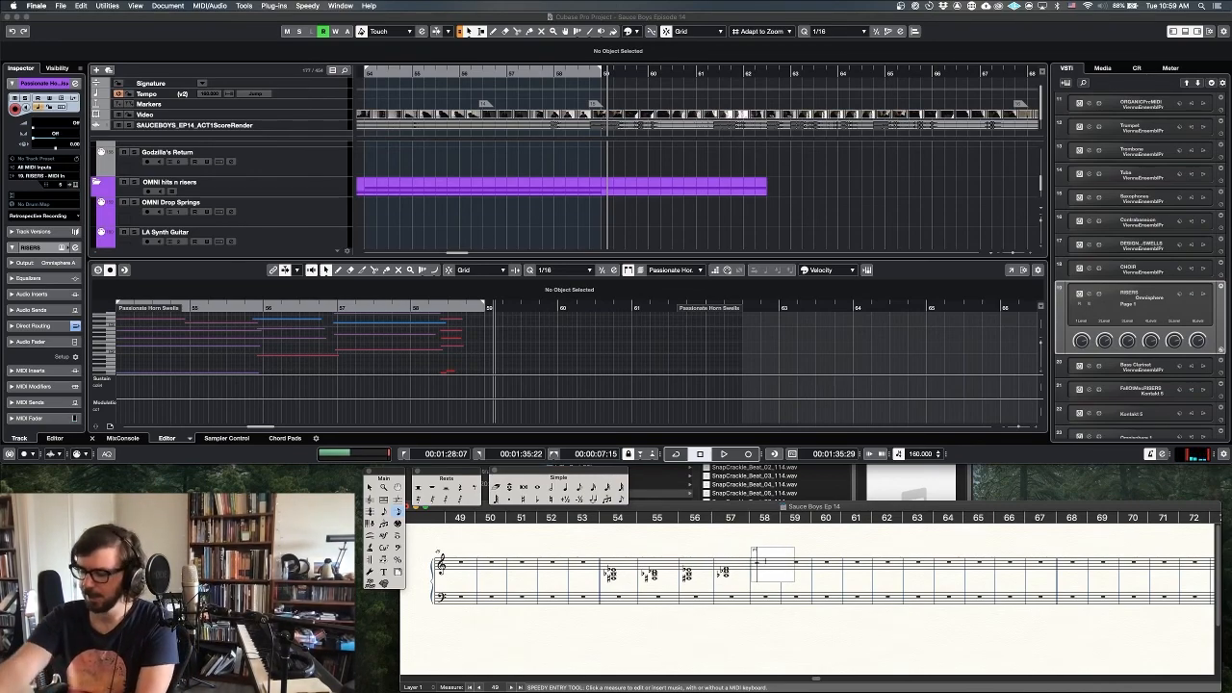
key("=")
key("7")
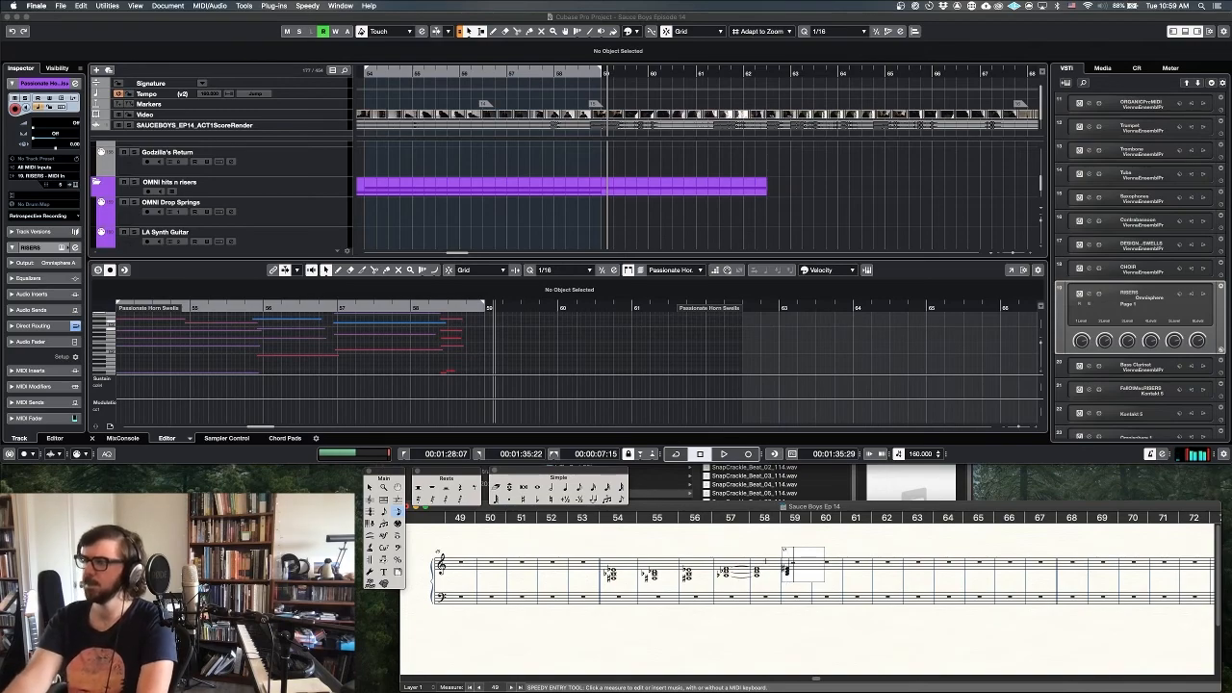
key("Escape")
- Give measure 58 of the score a double barline at its end
left_click(767, 564)
right_click(777, 565)
mouse_move(794, 589)
left_click(888, 600)
- Go through the chords in measures 54 to 57, then add chord symbols E♭m, C♭, D♭ and Bm above measures 54, 56, 57 and 59
left_click(398, 512)
left_click(618, 566)
key("Down")
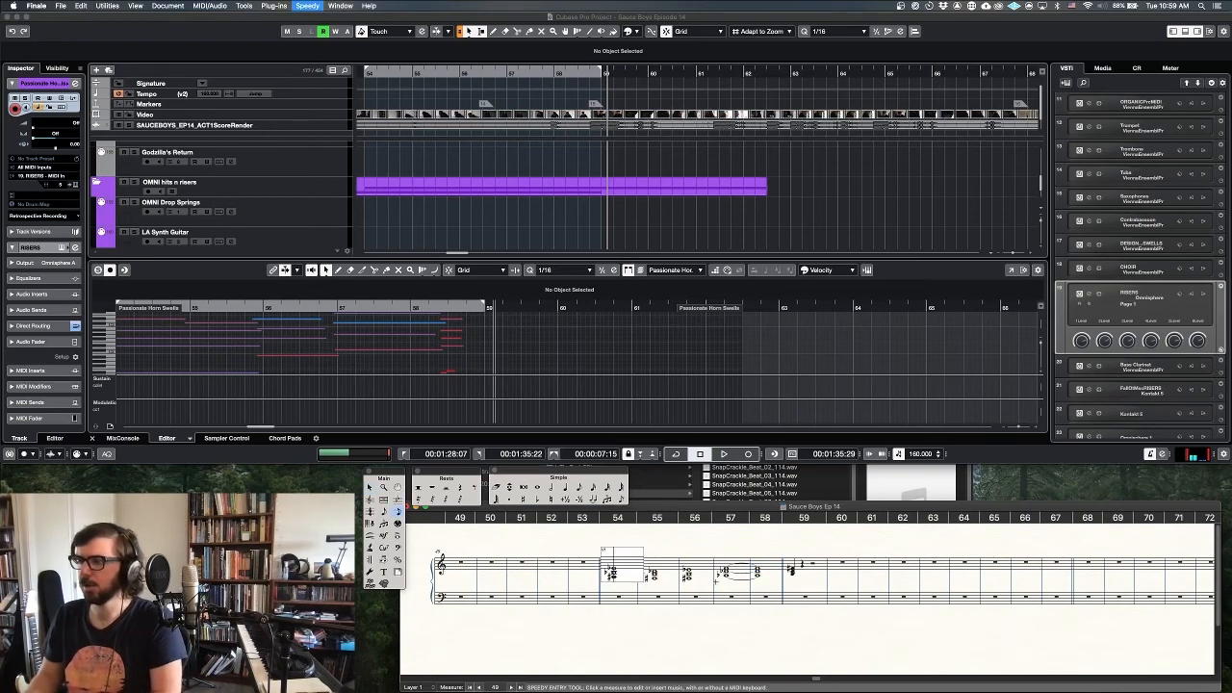
key("Right")
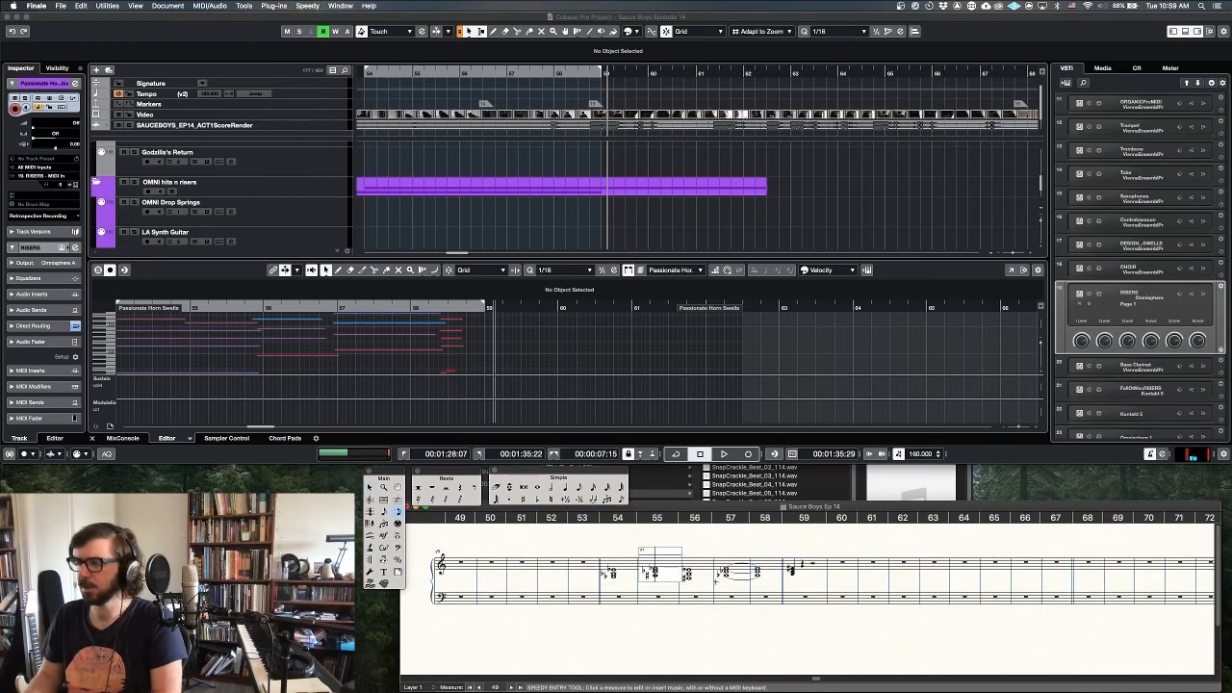
key("Right")
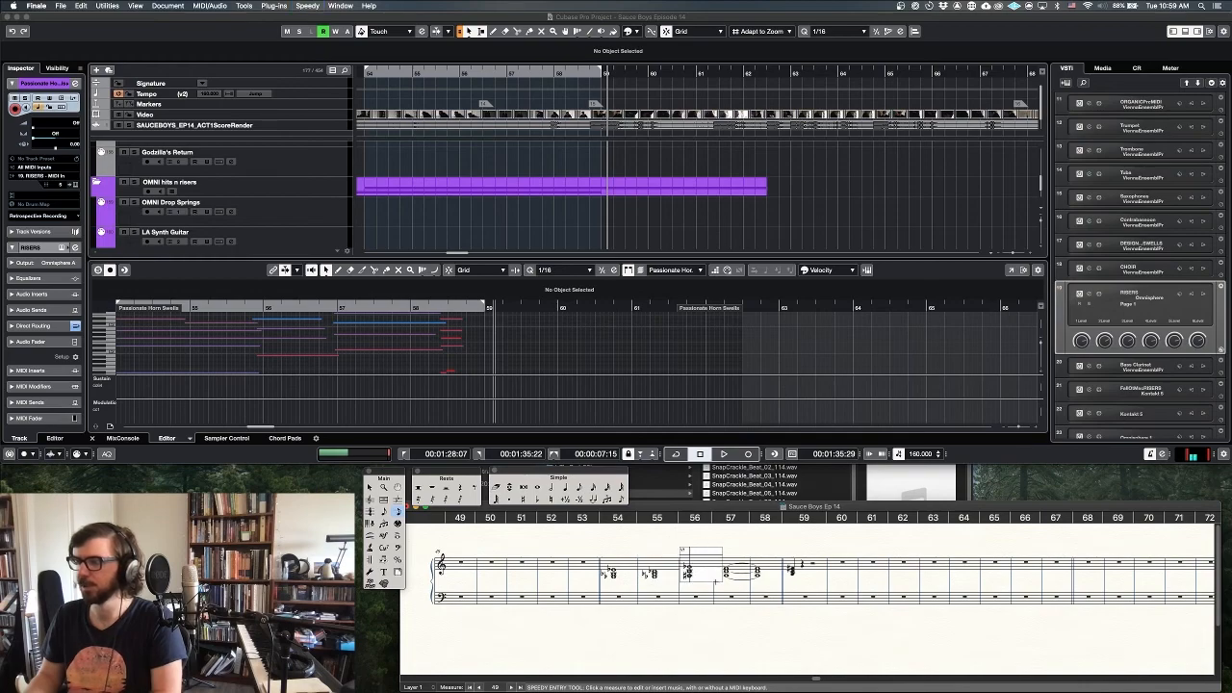
key("Right")
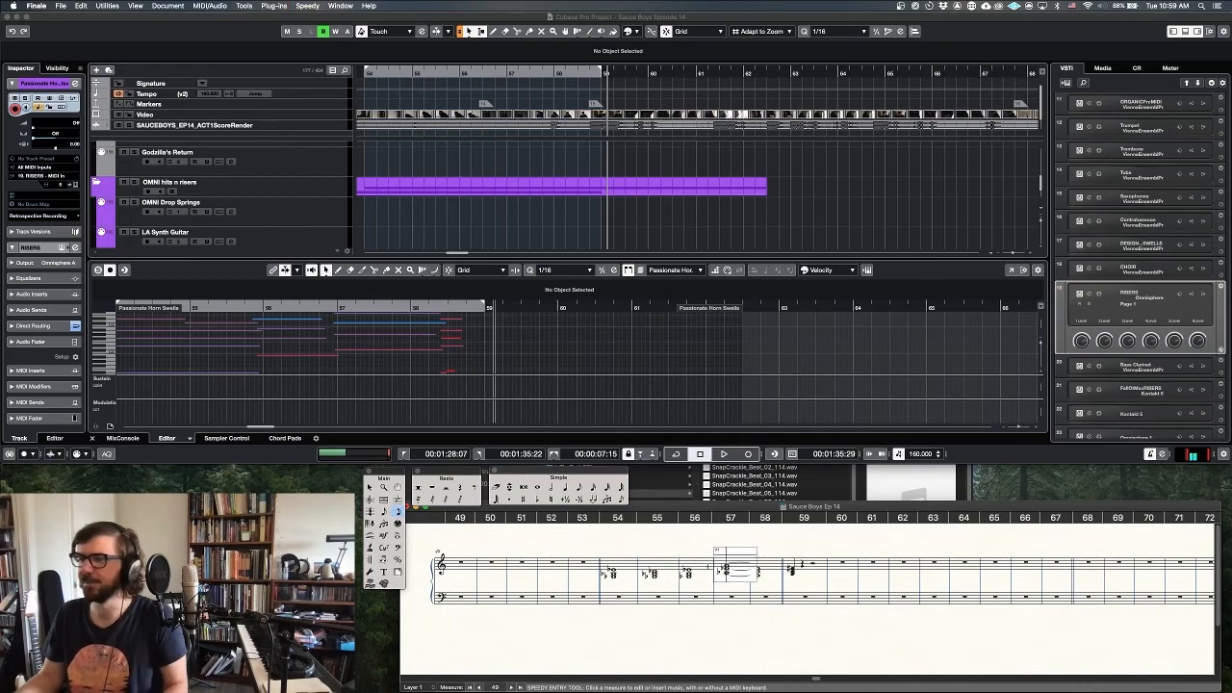
key("Escape")
key("ctrl+c")
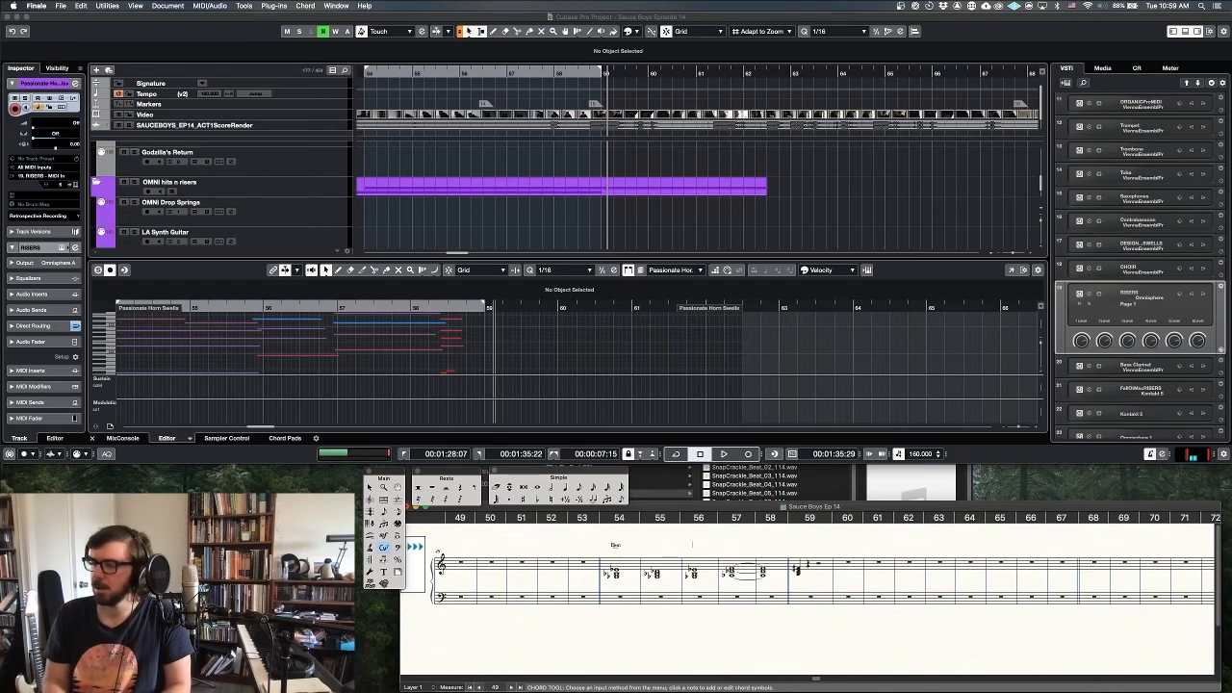
type("C6")
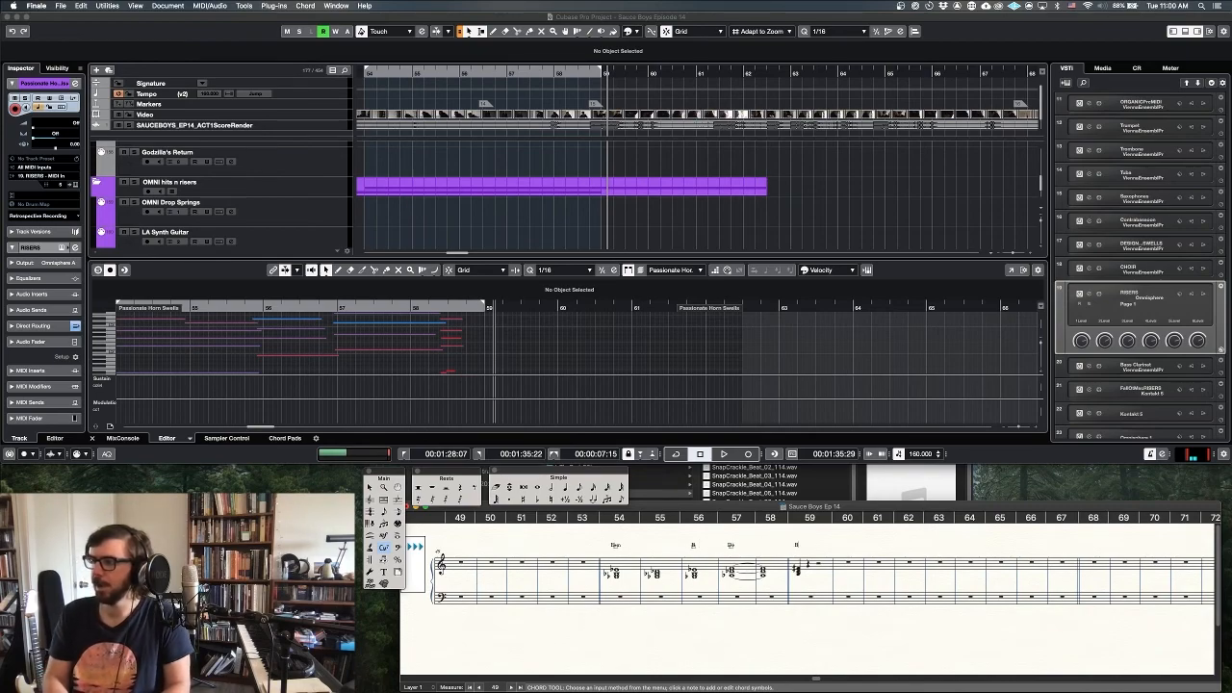
type("Bm")
key("Escape")
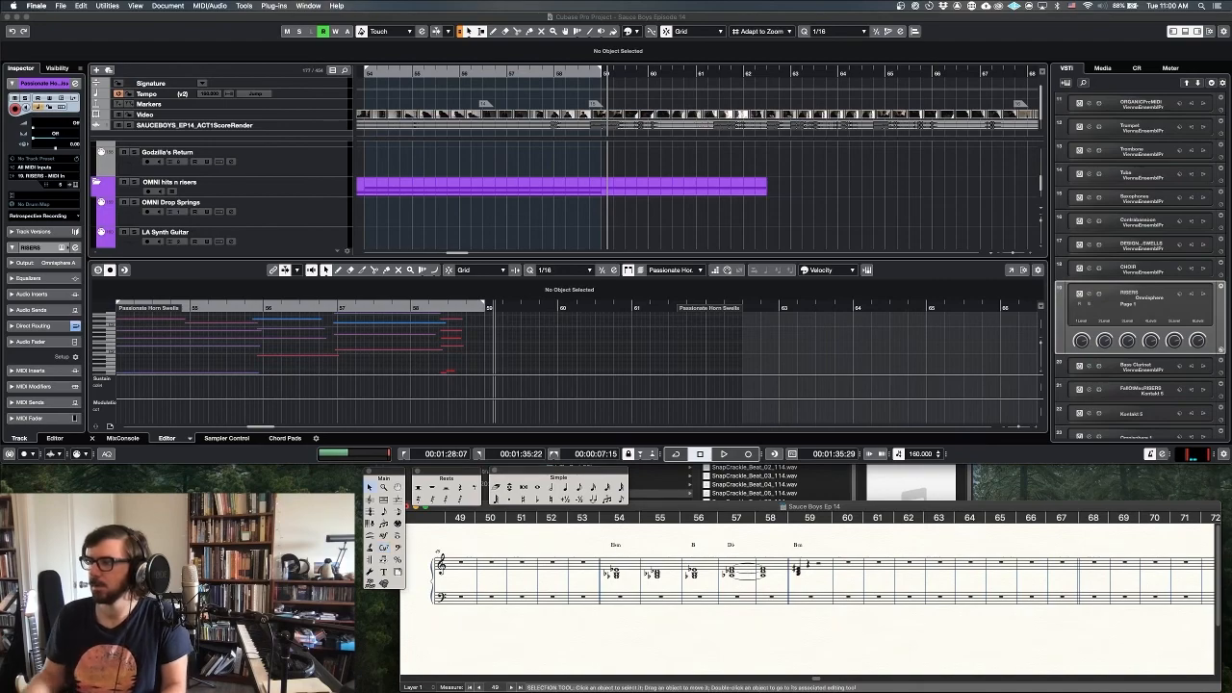
- Turn off Simplify Spelling for chord symbols and respell the measure 56 chord to match its C♭ symbol
left_click(686, 553)
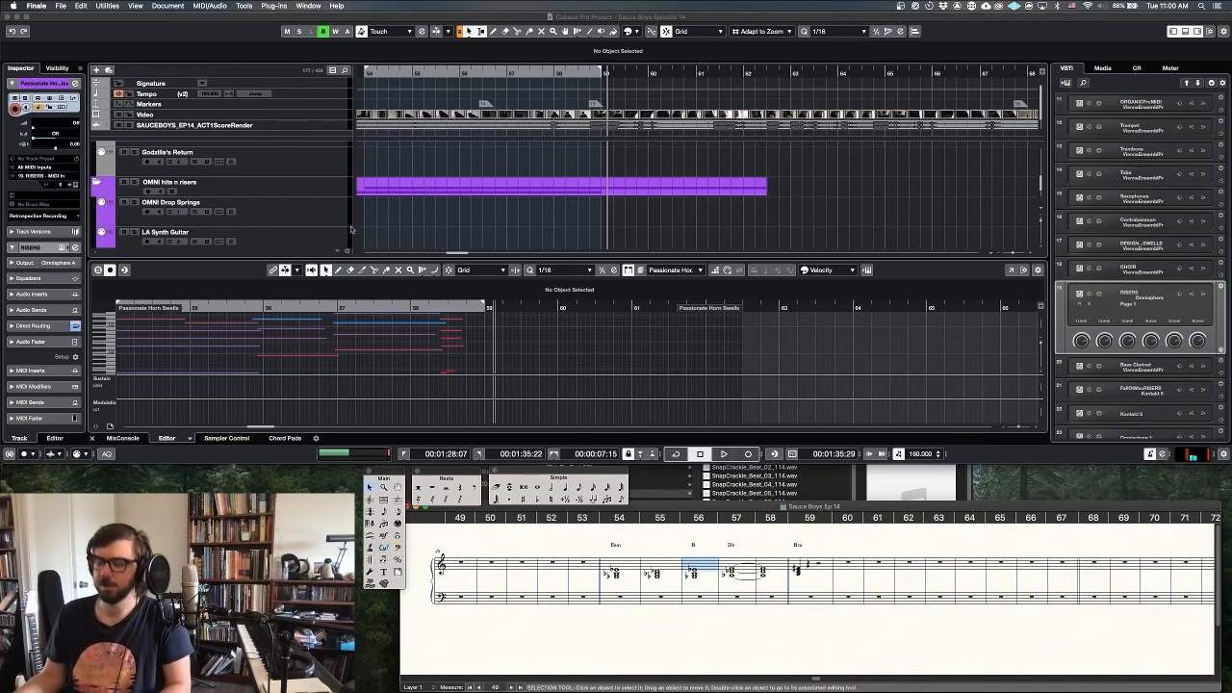
left_click(383, 547)
left_click(305, 6)
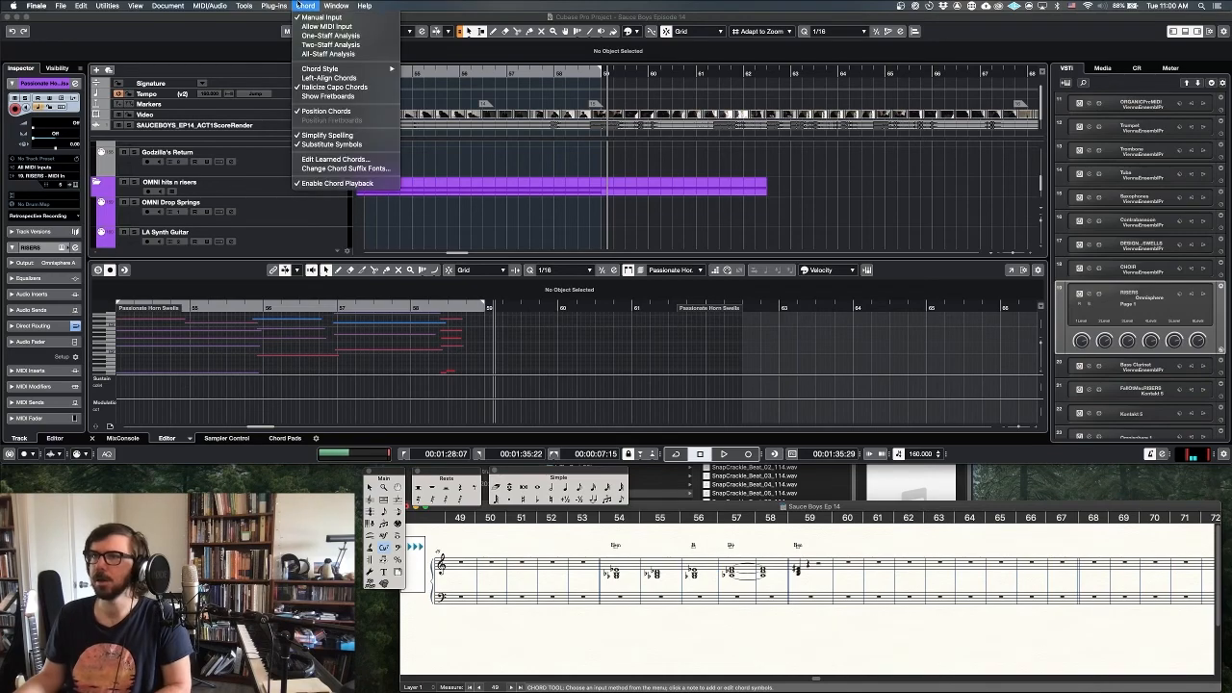
left_click(351, 135)
key("Escape")
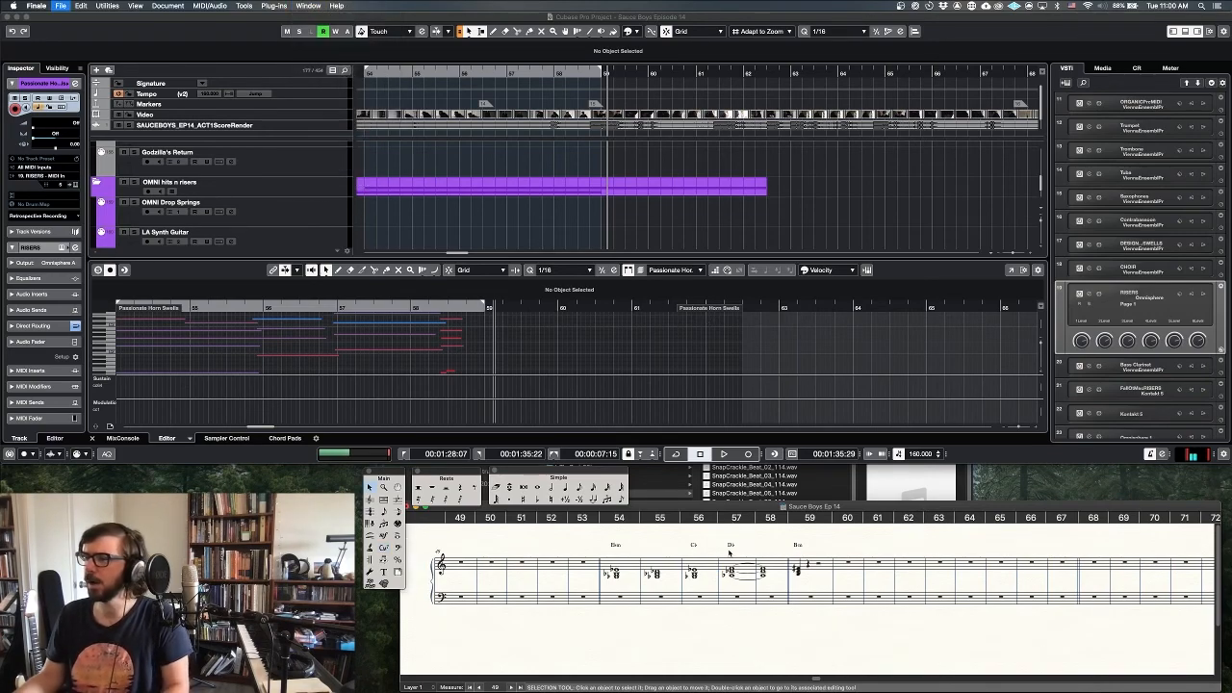
left_click(398, 512)
left_click(714, 567)
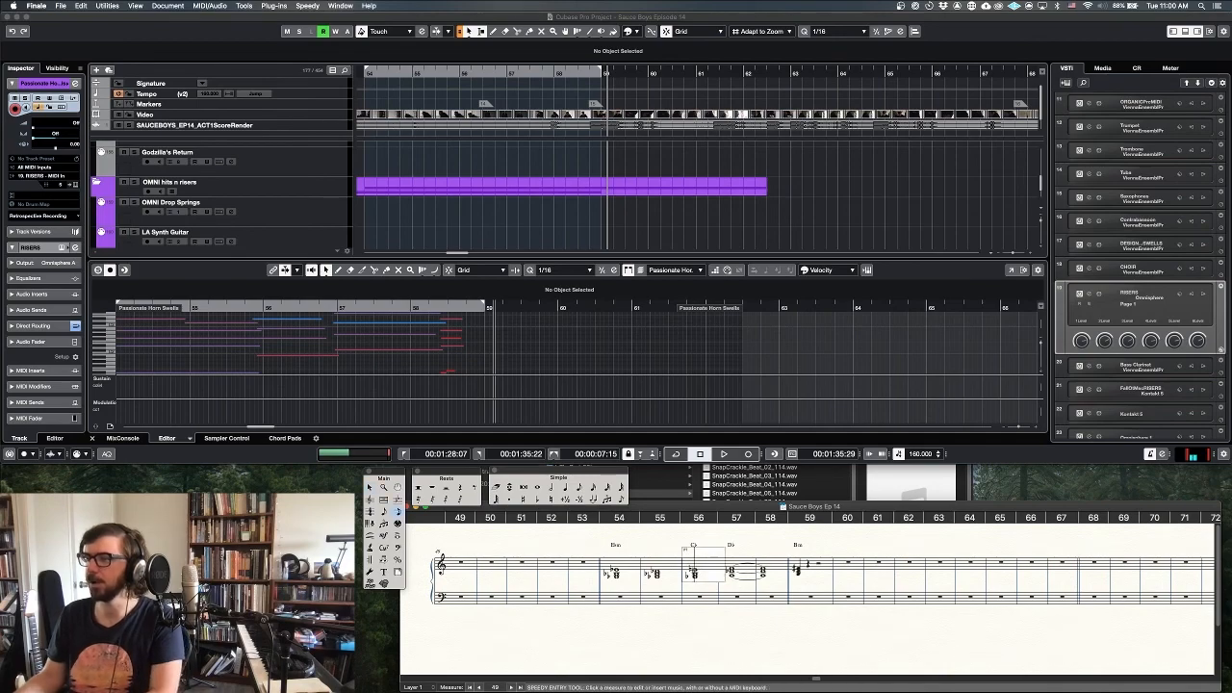
key("Escape")
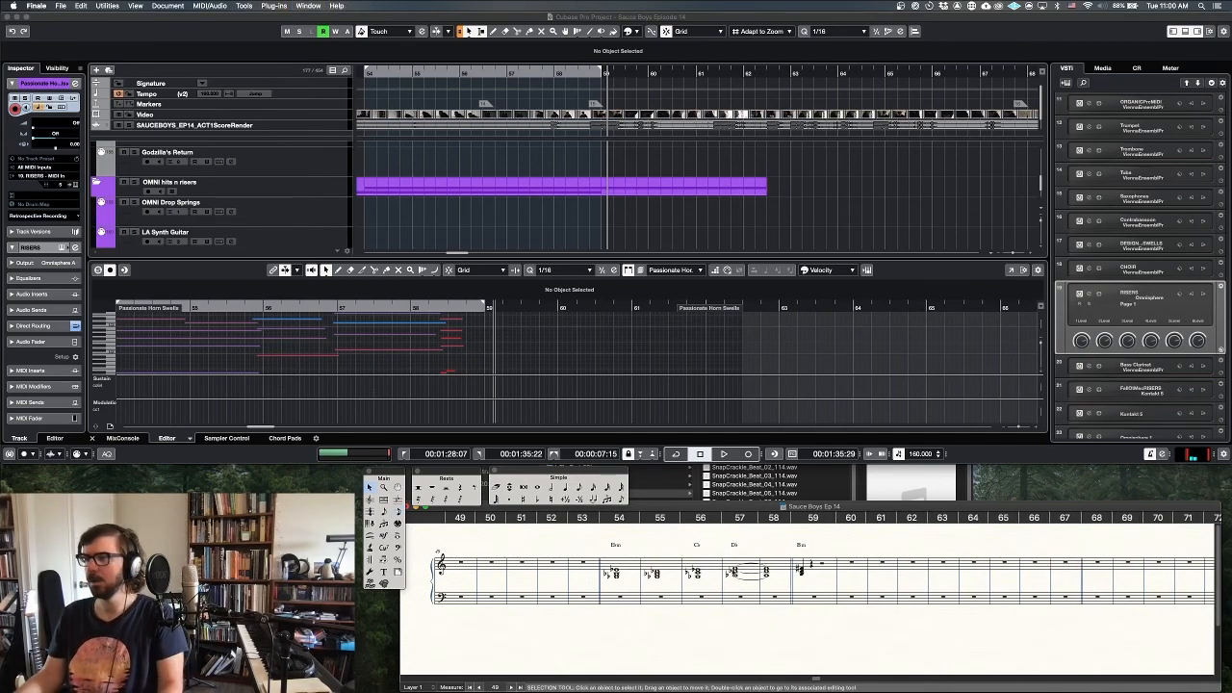
- Bring measures 53 onward into view, then switch to Cubase and replay the passage from 00:01:28:07 to about 00:01:35:27
scroll(758, 564, "right", 4)
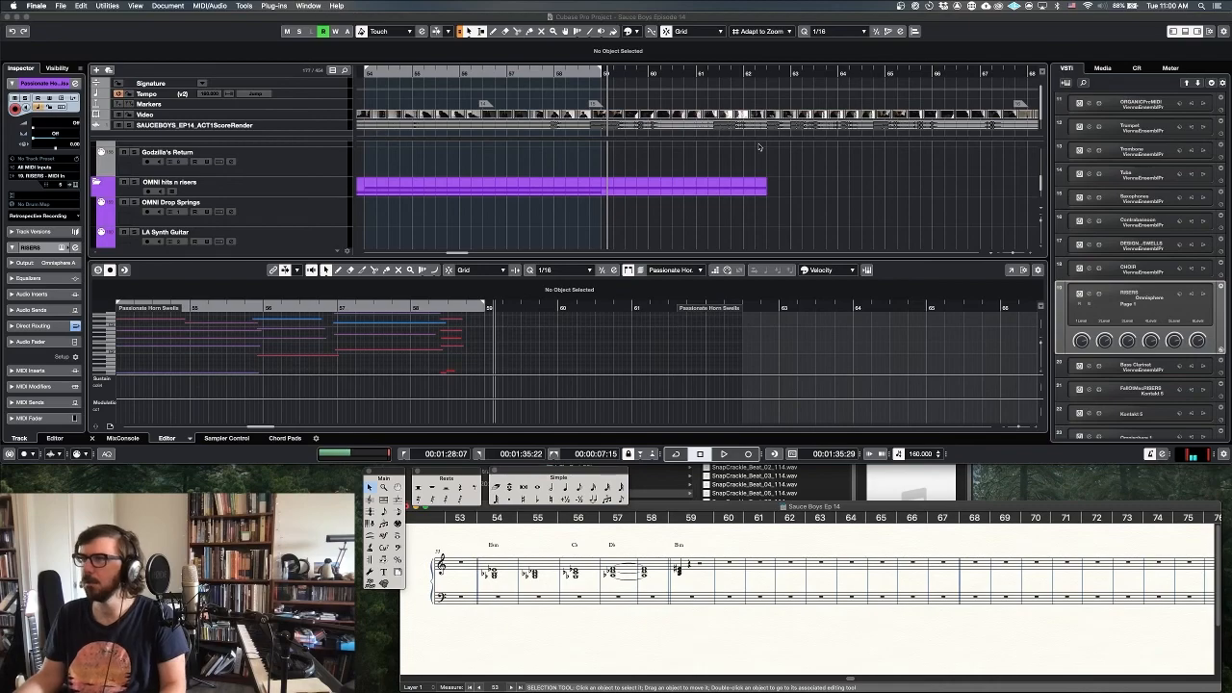
left_click(827, 179)
key("space")
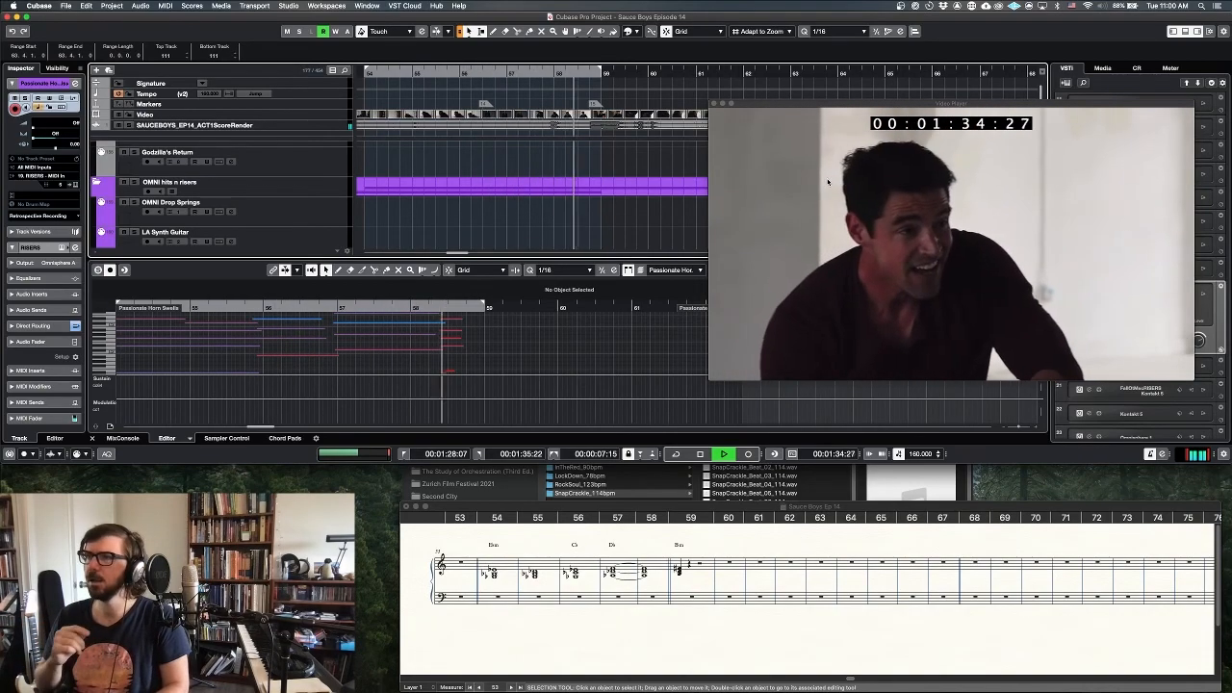
key("space")
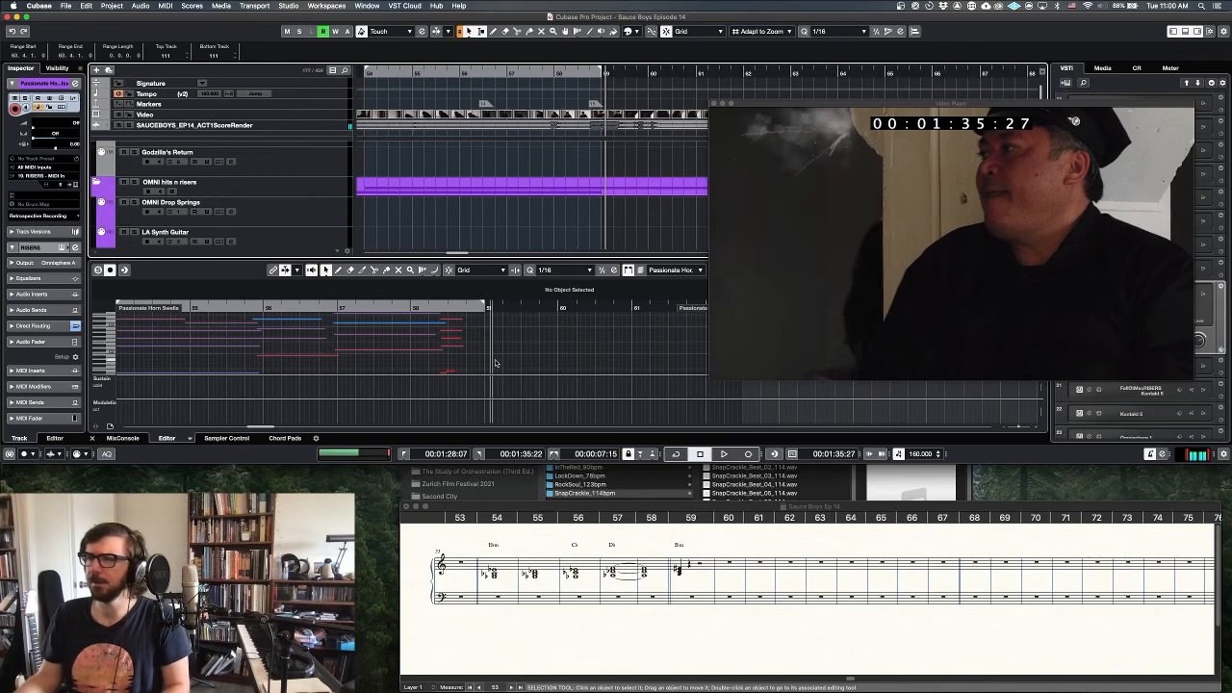
- Clear all notes from the Passionate Horn Swells part, close its editor and delete the part from the track
scroll(487, 373, "down", 1)
left_click_drag(472, 367, 455, 311)
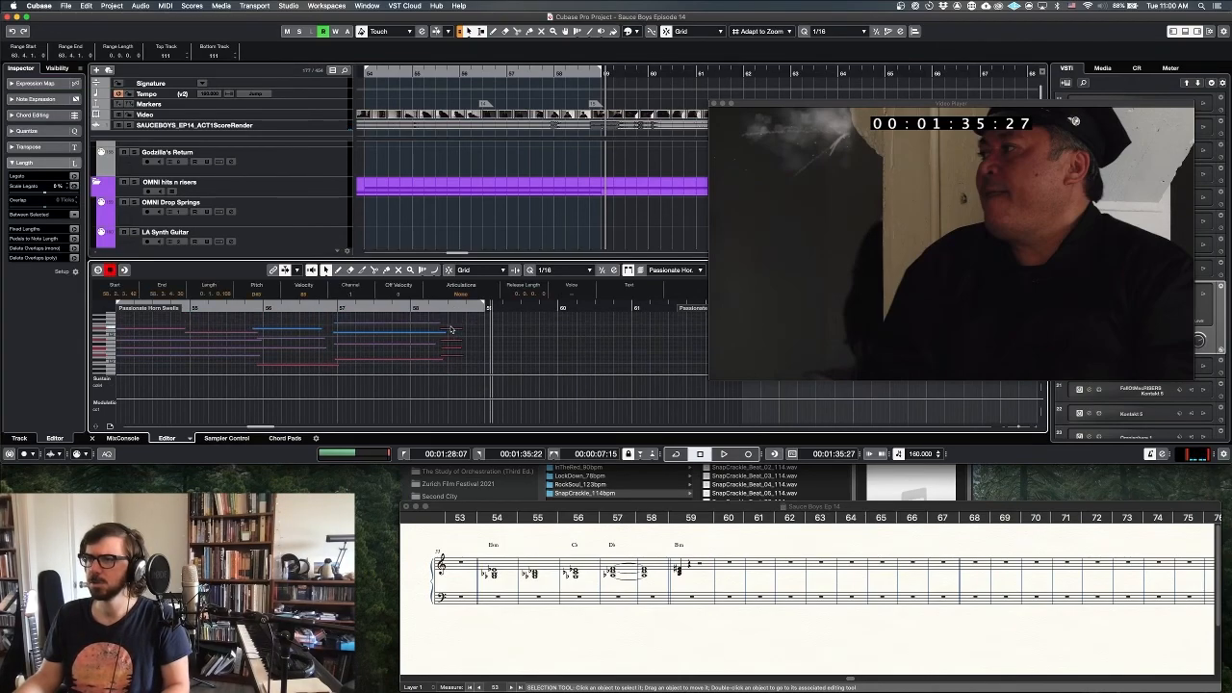
left_click(455, 330)
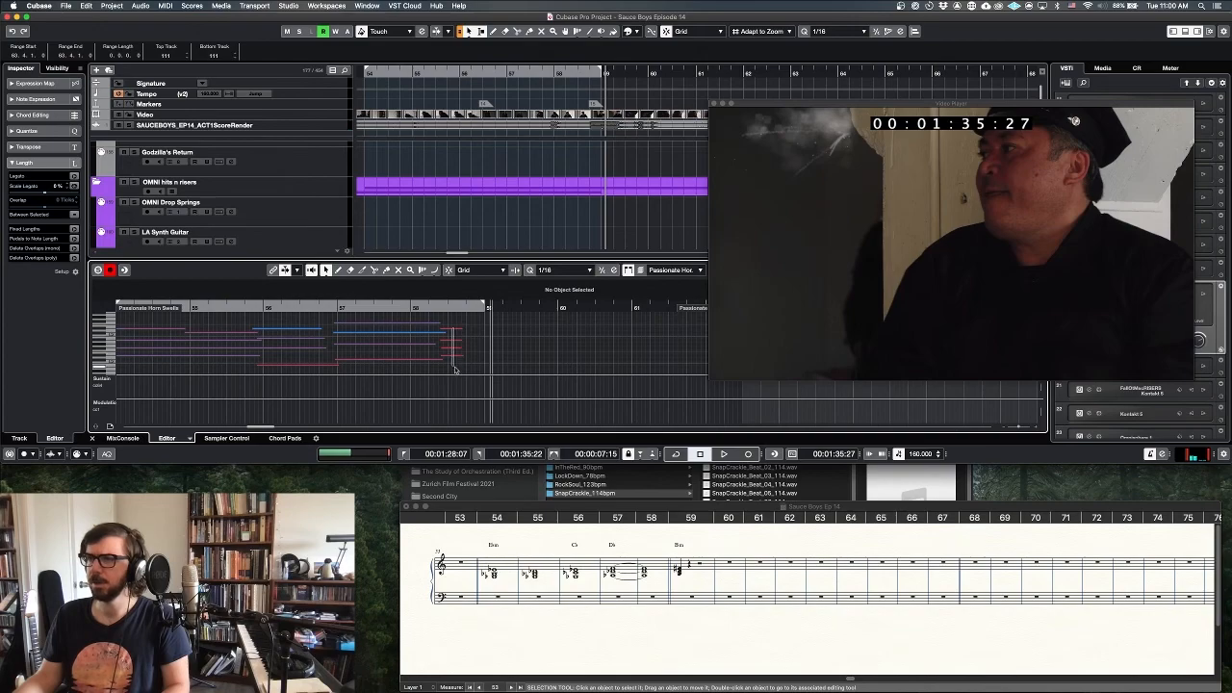
left_click_drag(477, 314, 425, 346)
key("Delete")
scroll(495, 350, "up", 2)
scroll(497, 351, "up", 1)
left_click(481, 327)
key("super+a")
key("super+x")
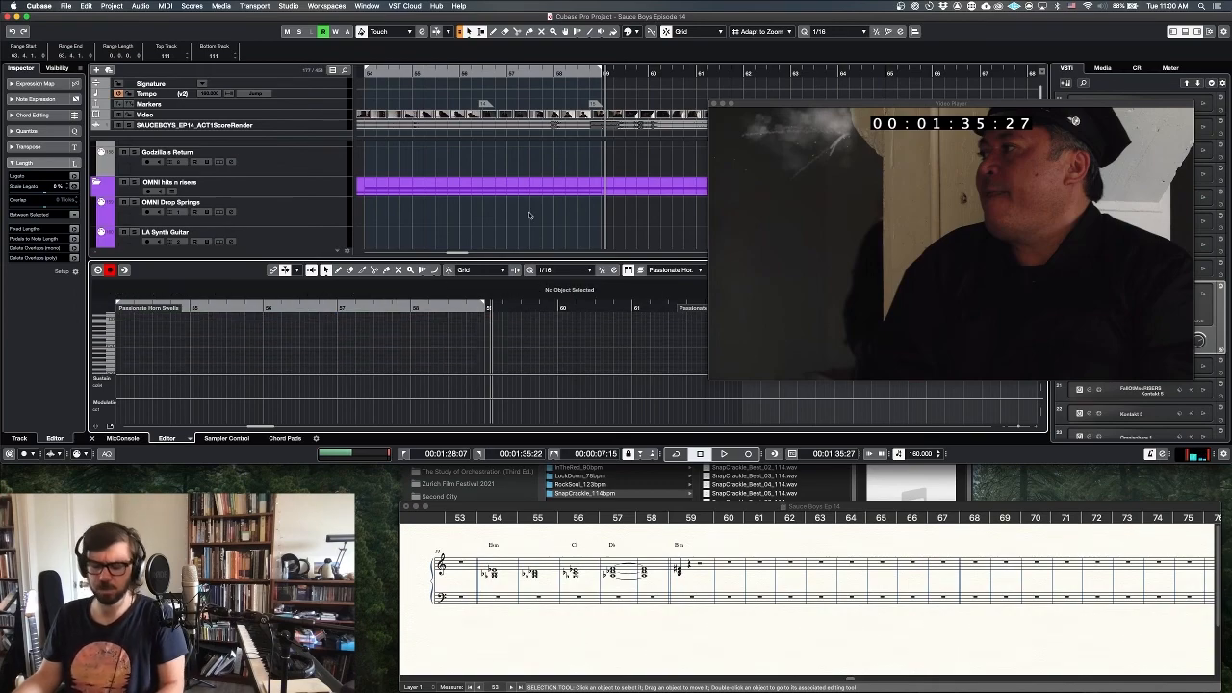
key("Return")
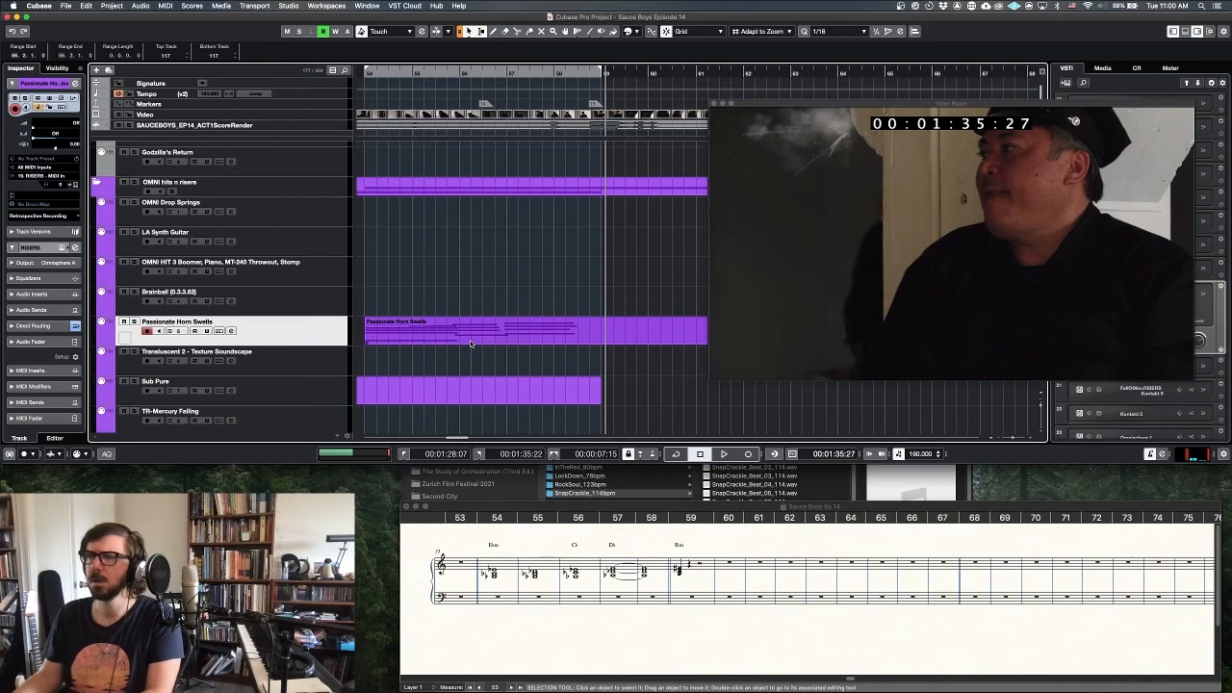
key("Delete")
- Record a new Passionate Horn Swells take from 00:01:28:07, then play it back against the picture
key("KP_Multiply")
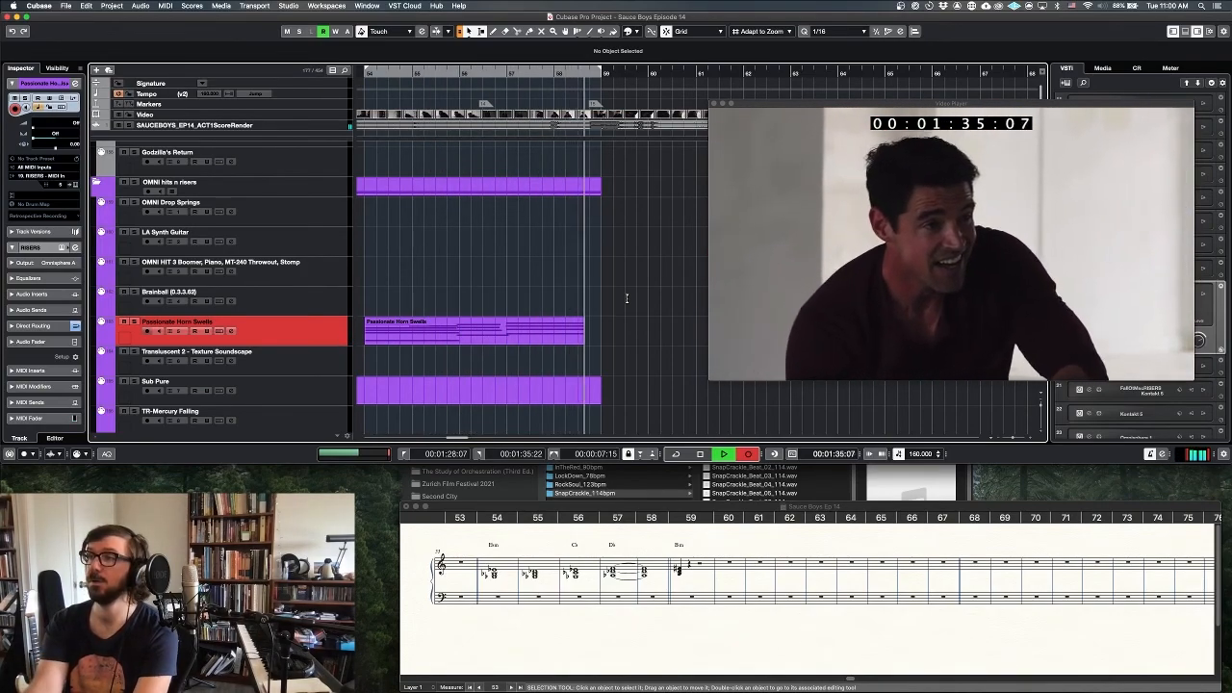
key("space")
key("space")
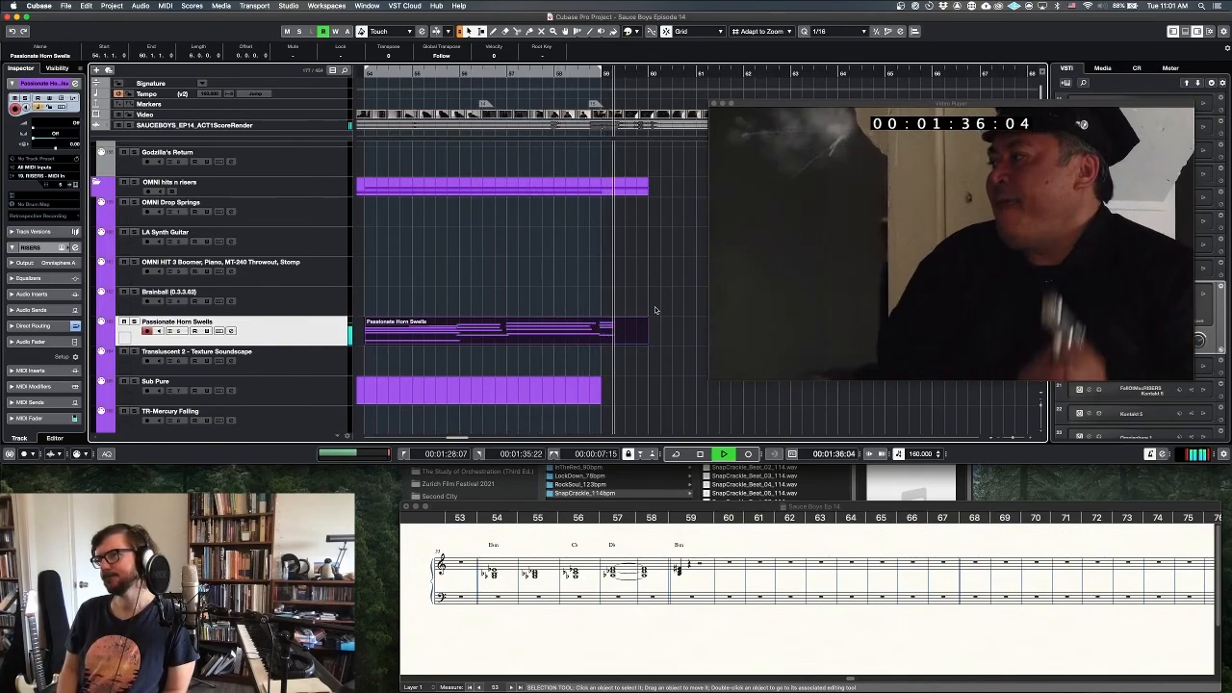
key("space")
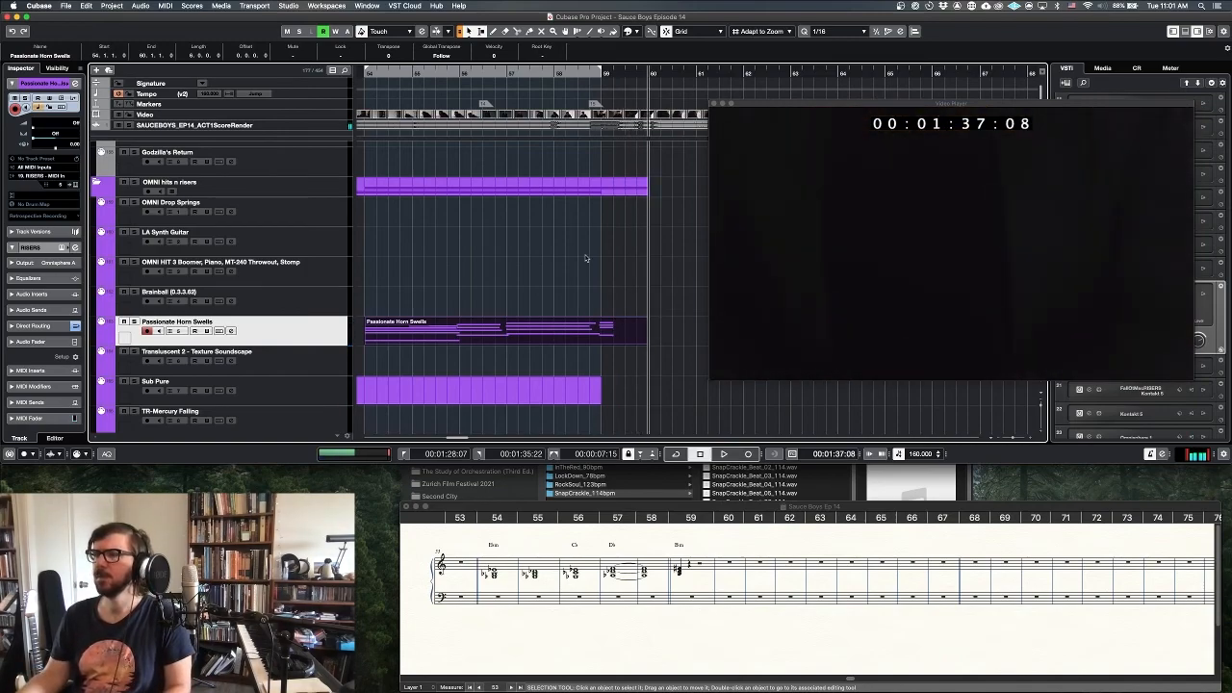
- Set the locators to 00:01:35:22 and 00:01:52:07 and play from the start of that range
left_click(603, 72, "super")
scroll(703, 77, "right", 2)
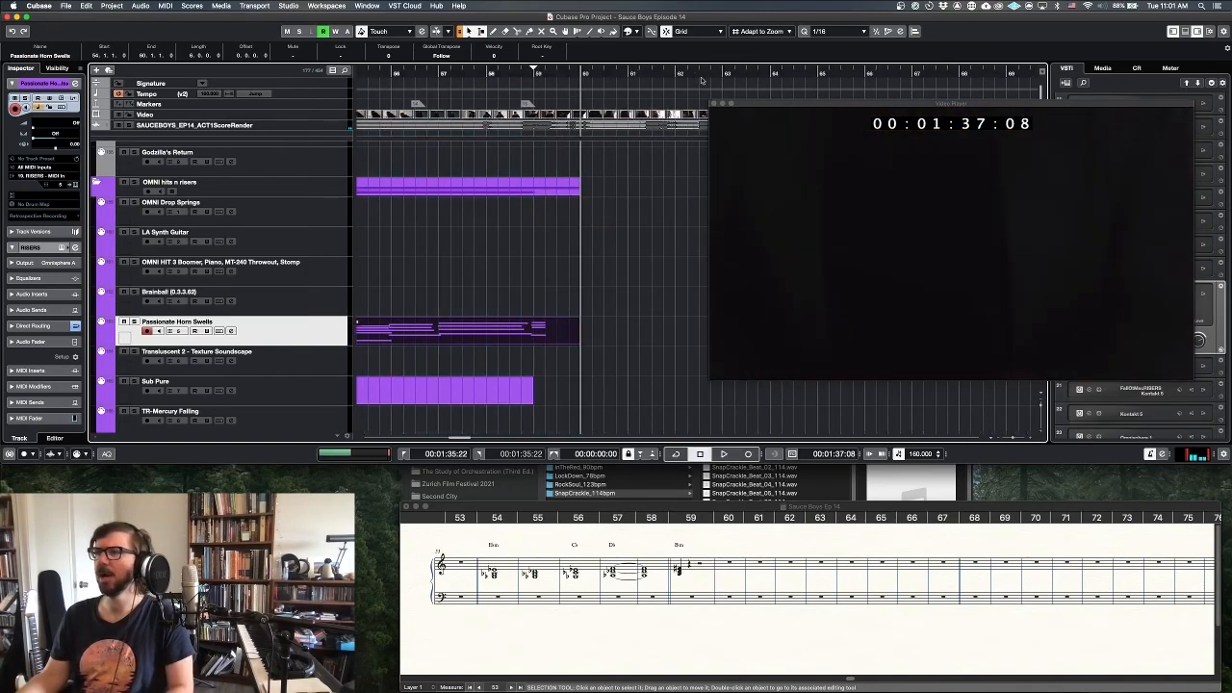
left_click(990, 73, "alt")
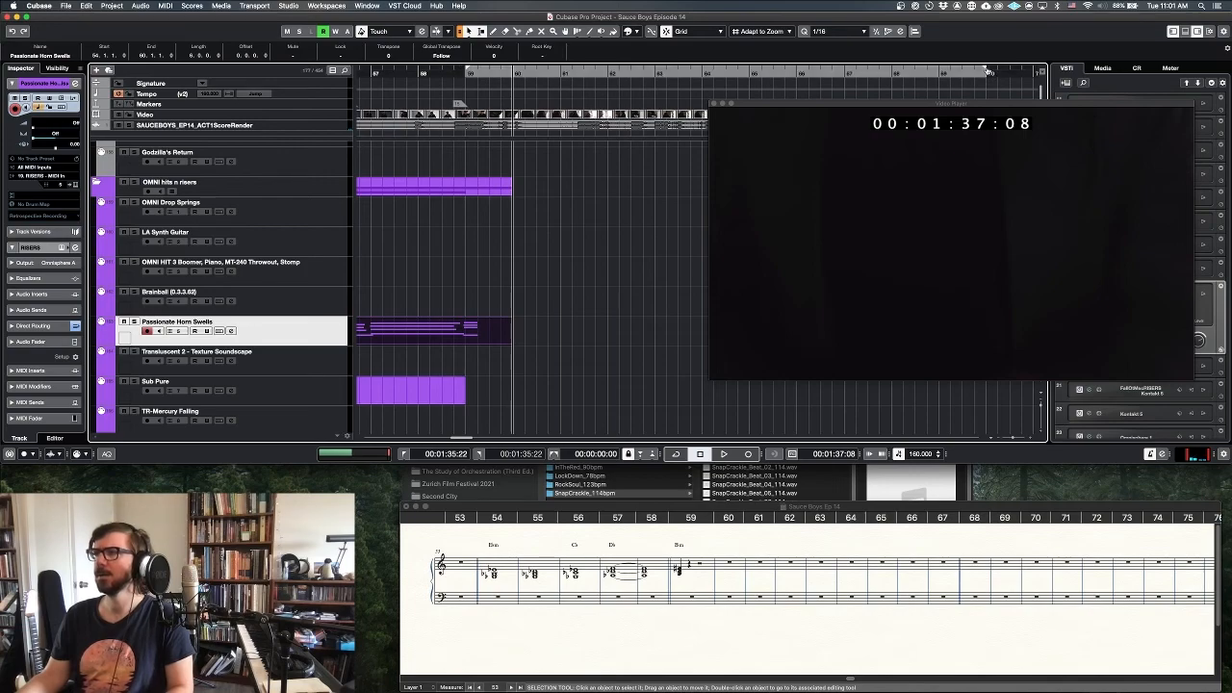
key("1")
key("space")
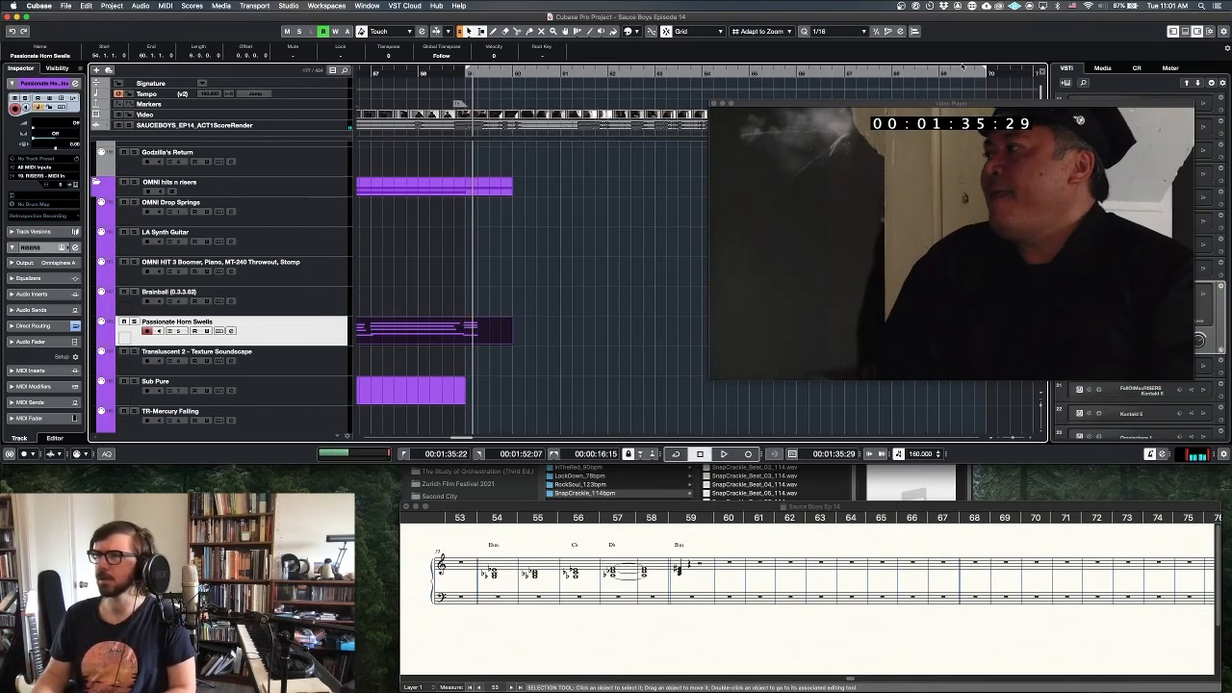
- Replay the picture from the left locator at 00:01:35:22 to about 00:01:38:27
key("1")
key("space")
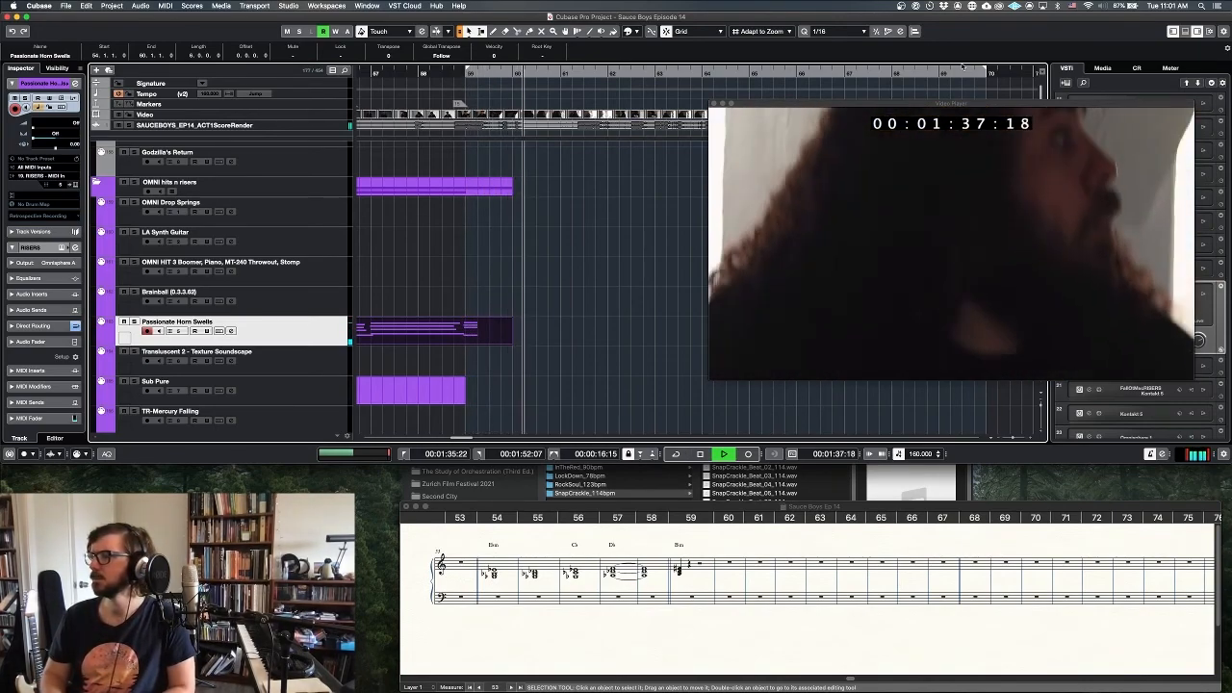
key("space")
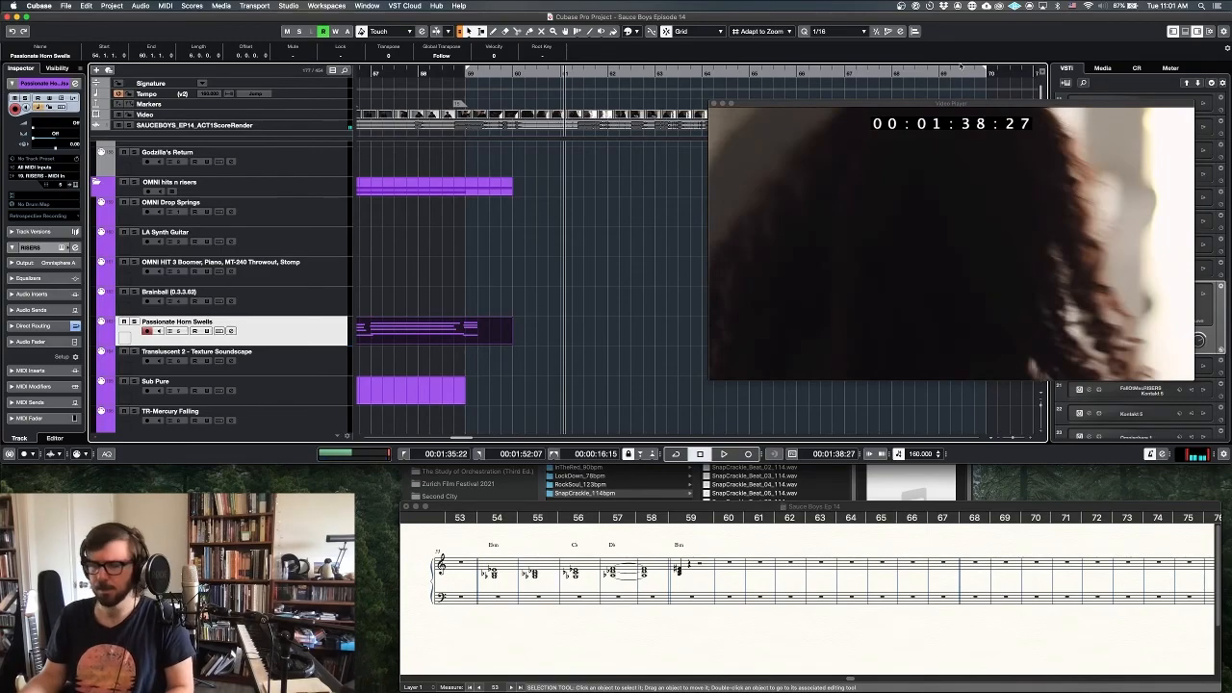
- Copy the earlier Octaplus Drums and O Daiko Set parts to bar 59, at the start of the locator range
key("g")
key("shift+g")
key("shift+g")
key("shift+g")
scroll(563, 247, "up", 10)
key("g")
key("g")
key("g")
key("g")
scroll(563, 247, "up", 10)
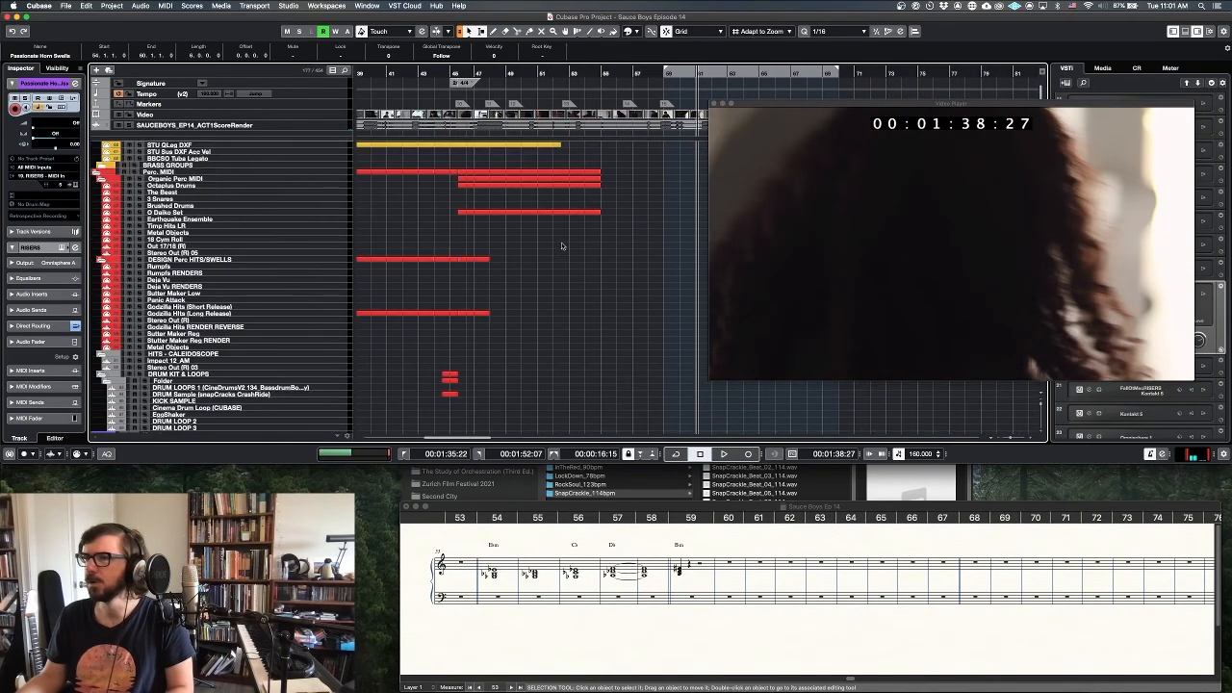
key("h")
key("h")
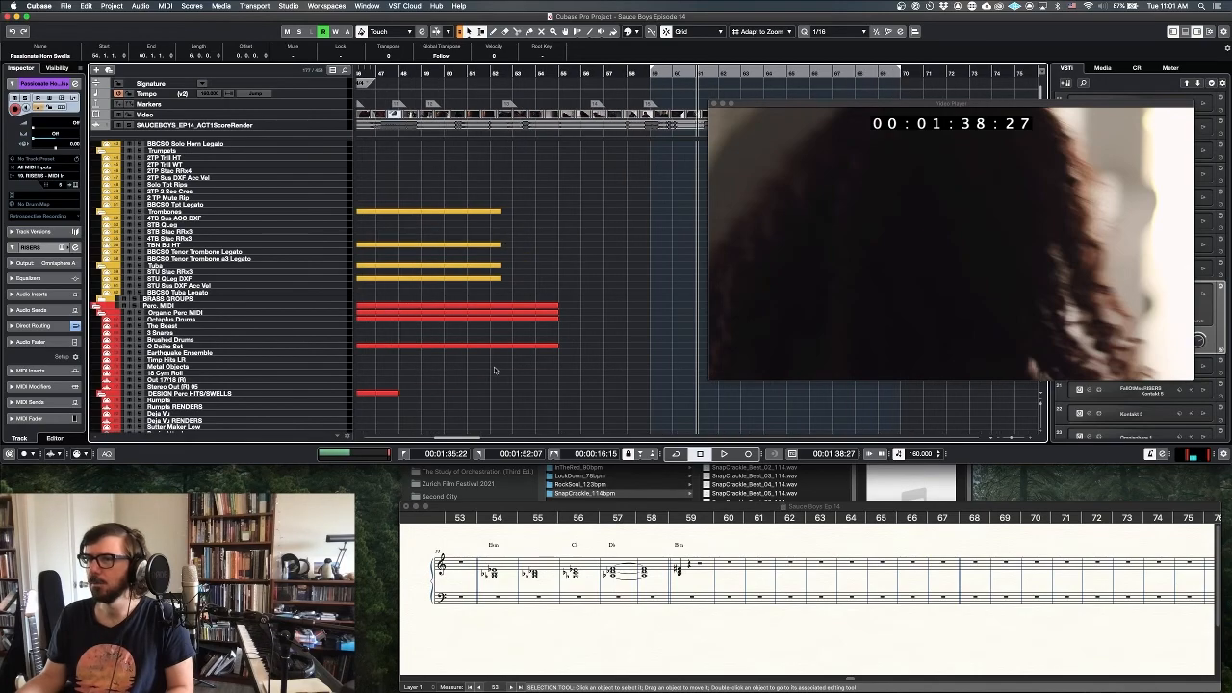
key("shift+h")
scroll(493, 373, "down", 3)
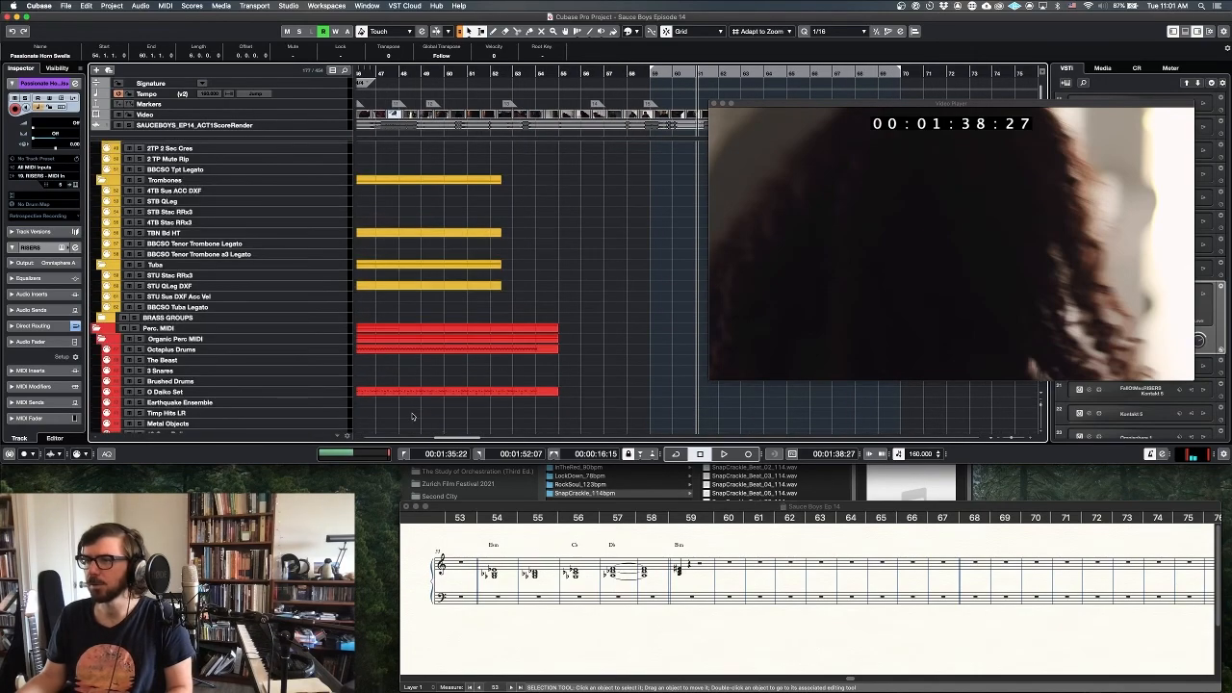
left_click_drag(413, 417, 700, 356)
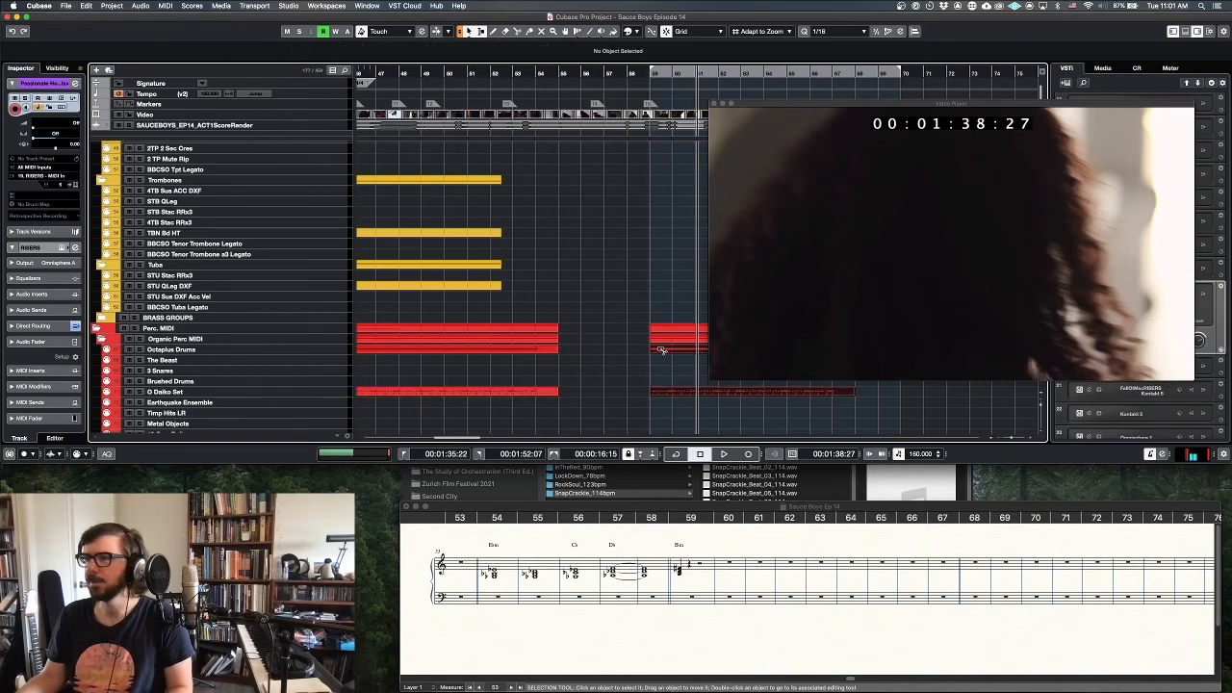
- Deselect the copied percussion parts and play them against the picture from 00:01:35:22 to about 00:01:37:16
left_click(637, 318)
key("KP_1")
key("space")
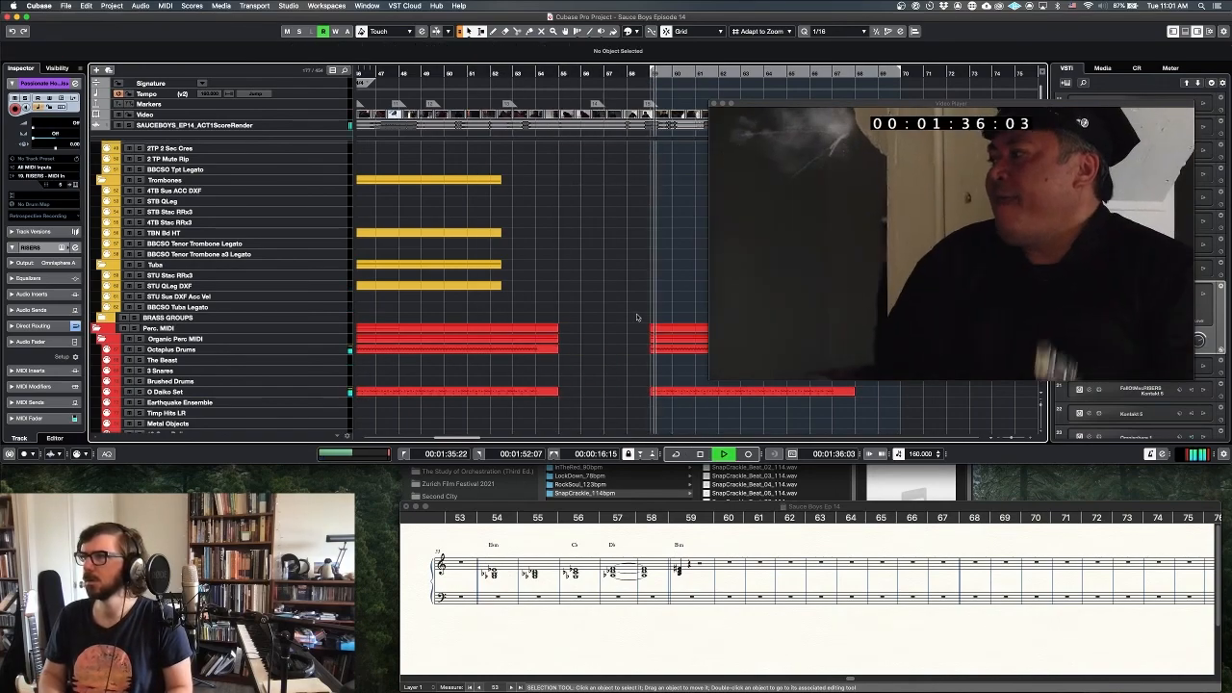
key("space")
- Move the copied percussion parts one bar earlier to bar 58, then play the passage through to about 00:01:48:21
left_click_drag(637, 310, 618, 395)
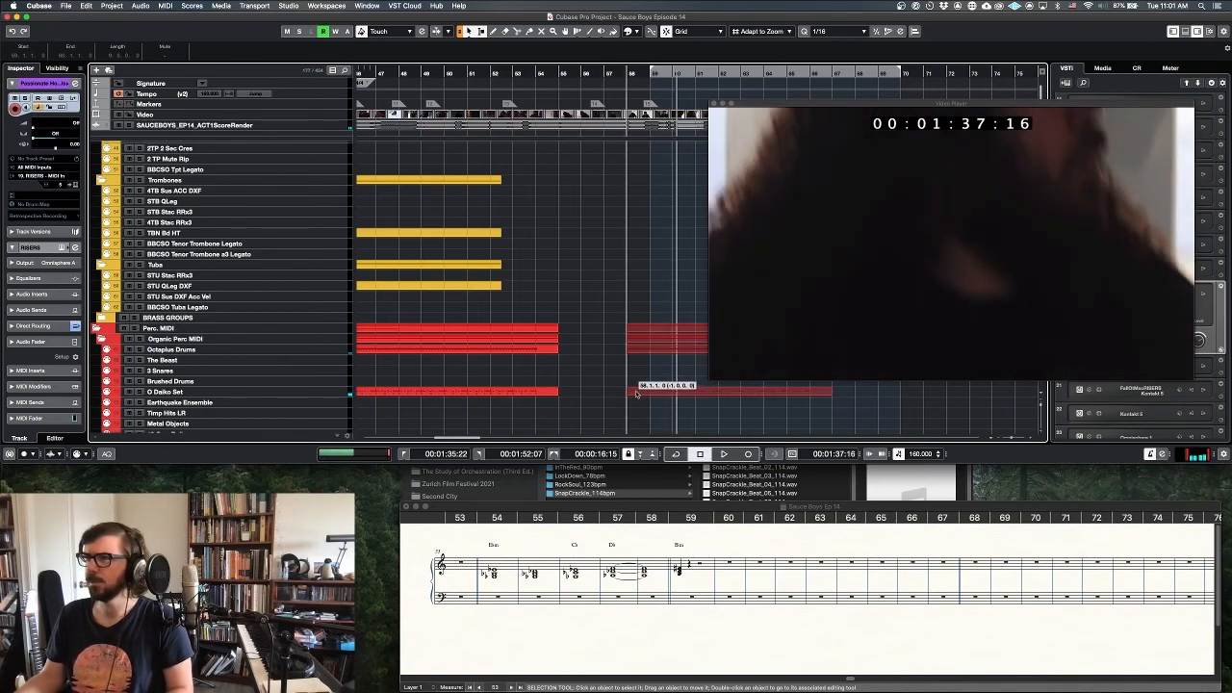
left_click(583, 74)
key("space")
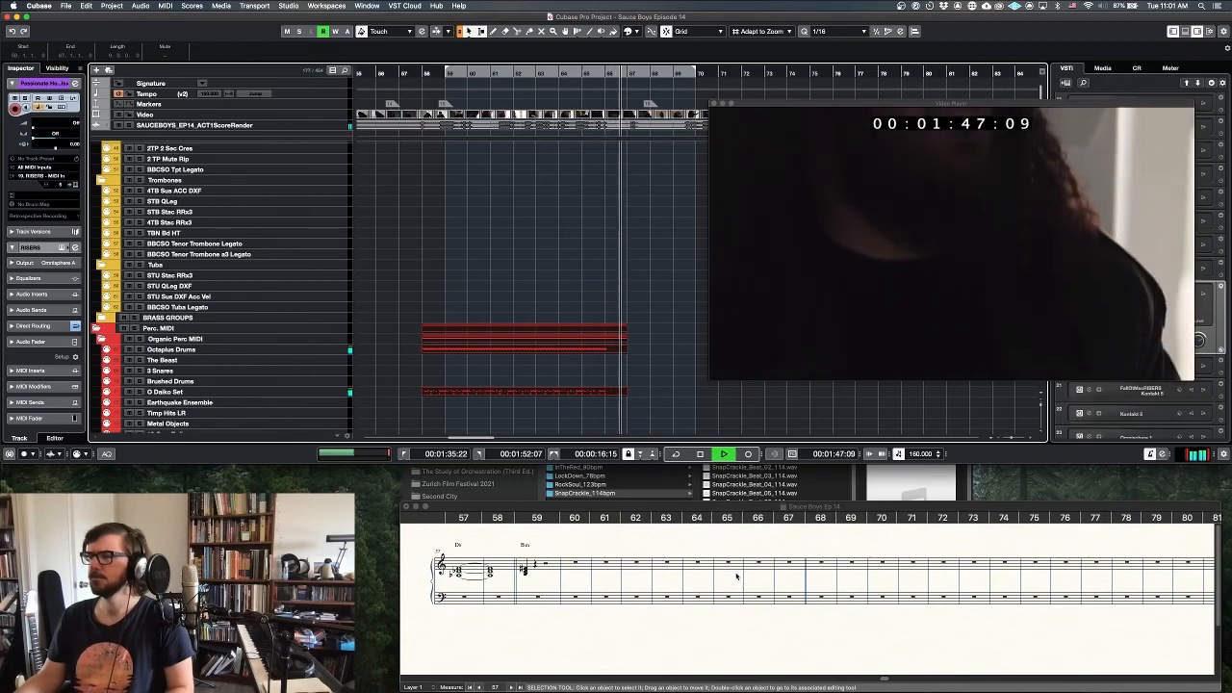
key("space")
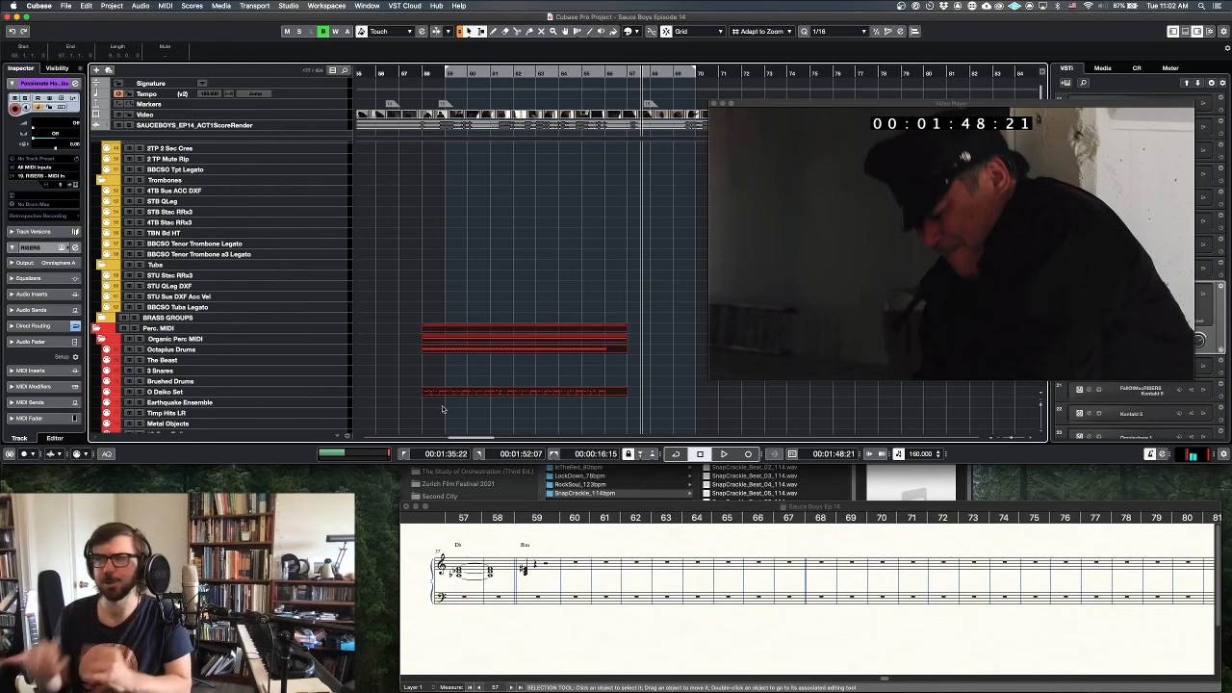
- Play the end of the percussion passage twice, from about 00:01:43 to about 00:01:49, against the picture
left_click(566, 73)
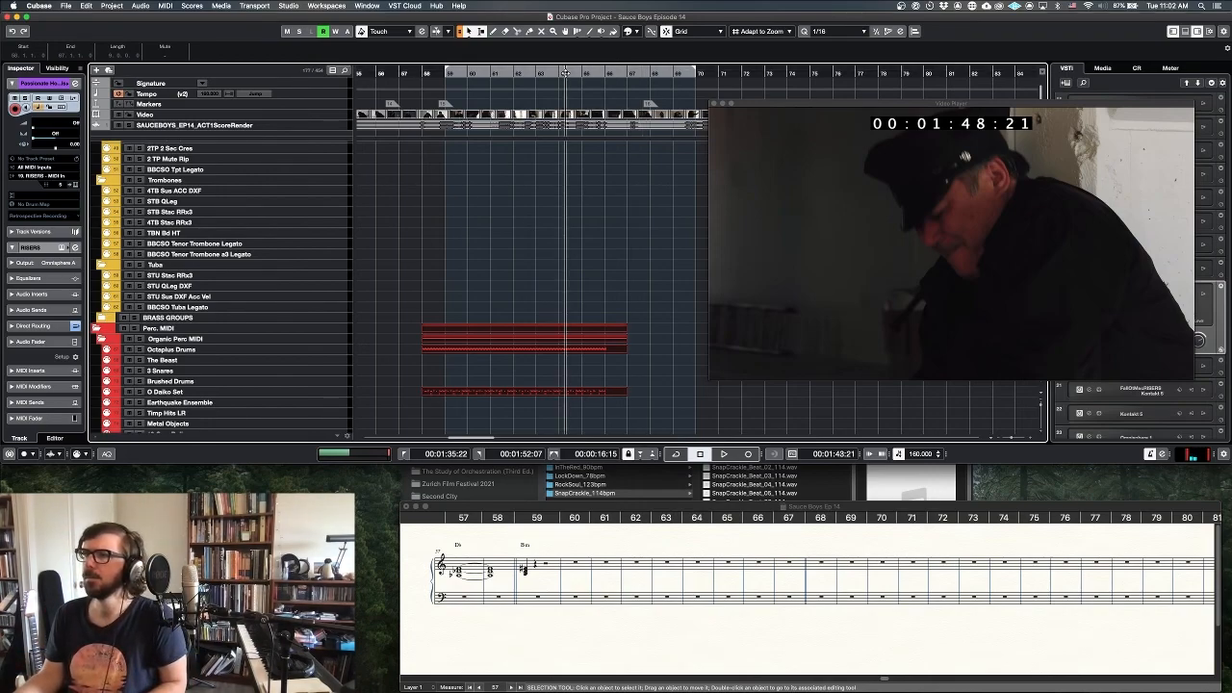
key("space")
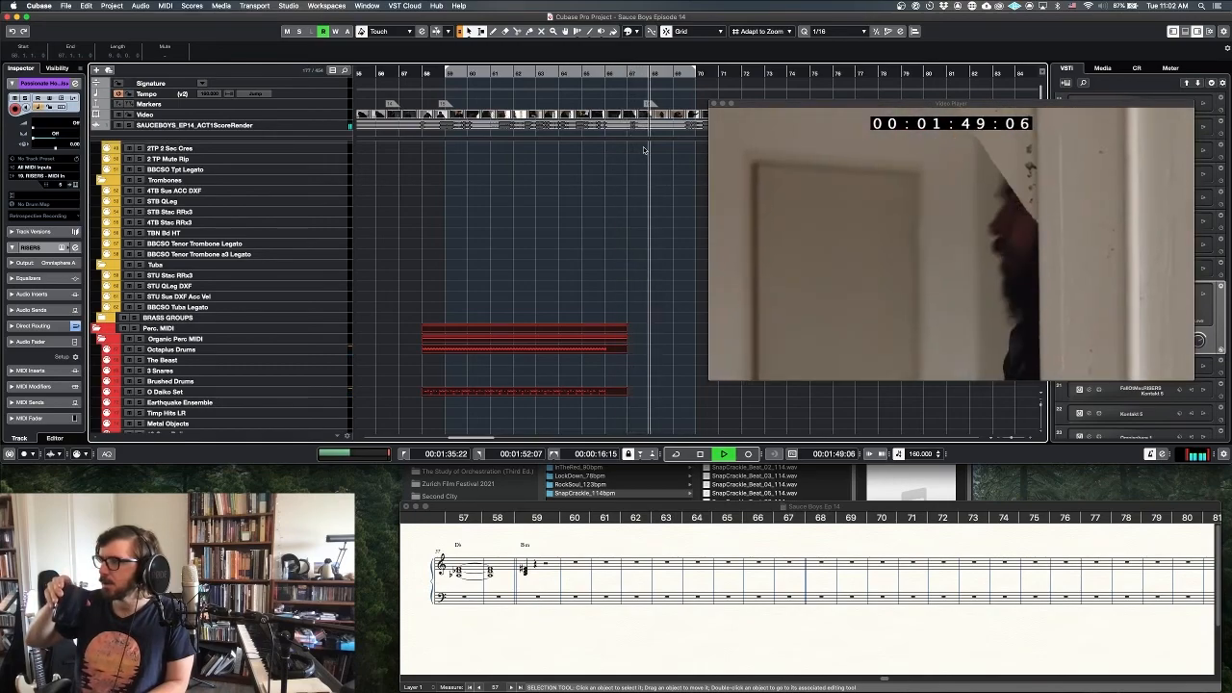
key("space")
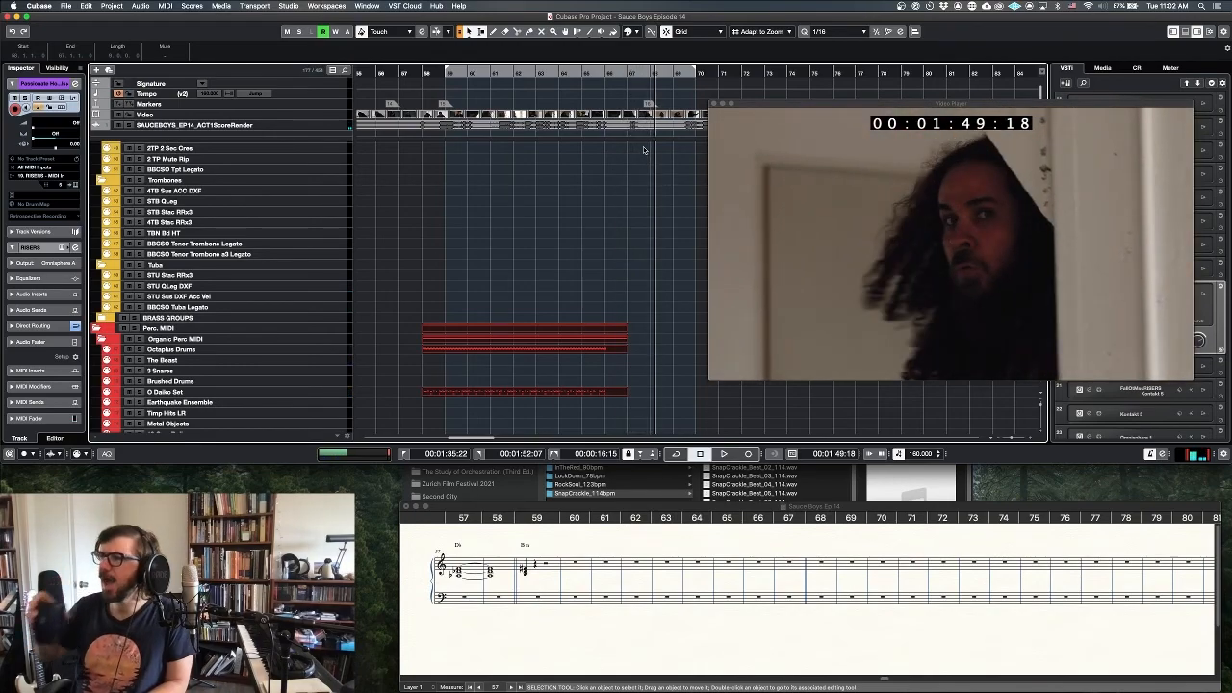
left_click(552, 73)
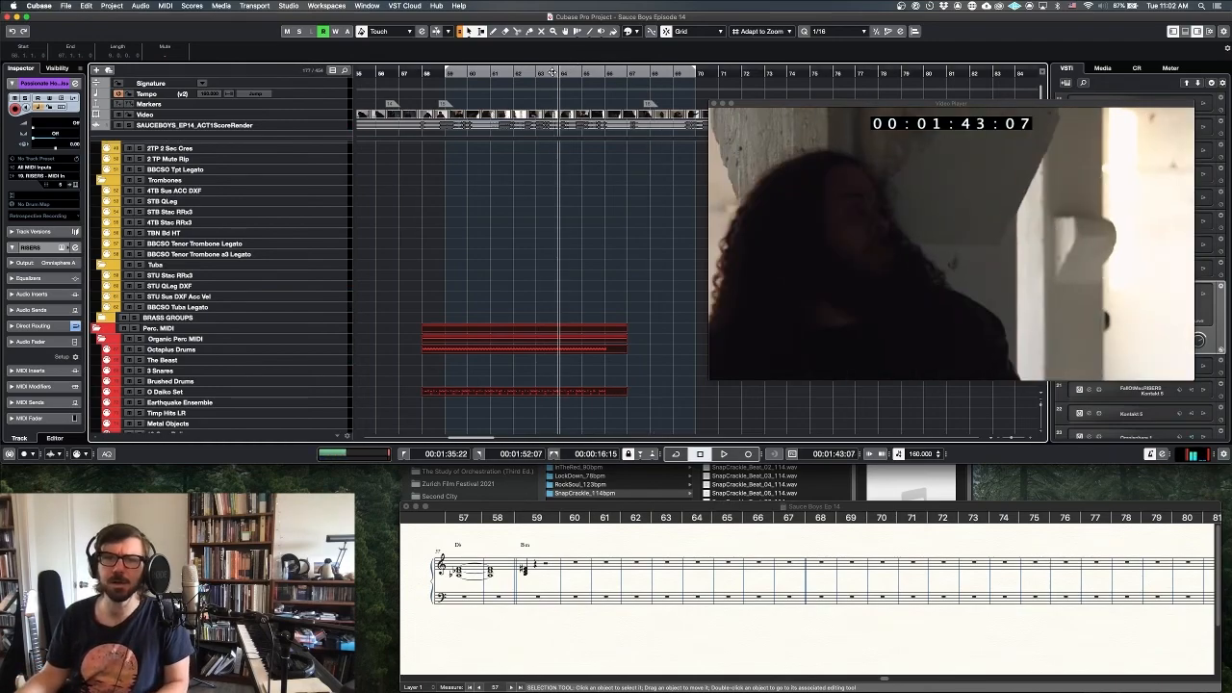
key("space")
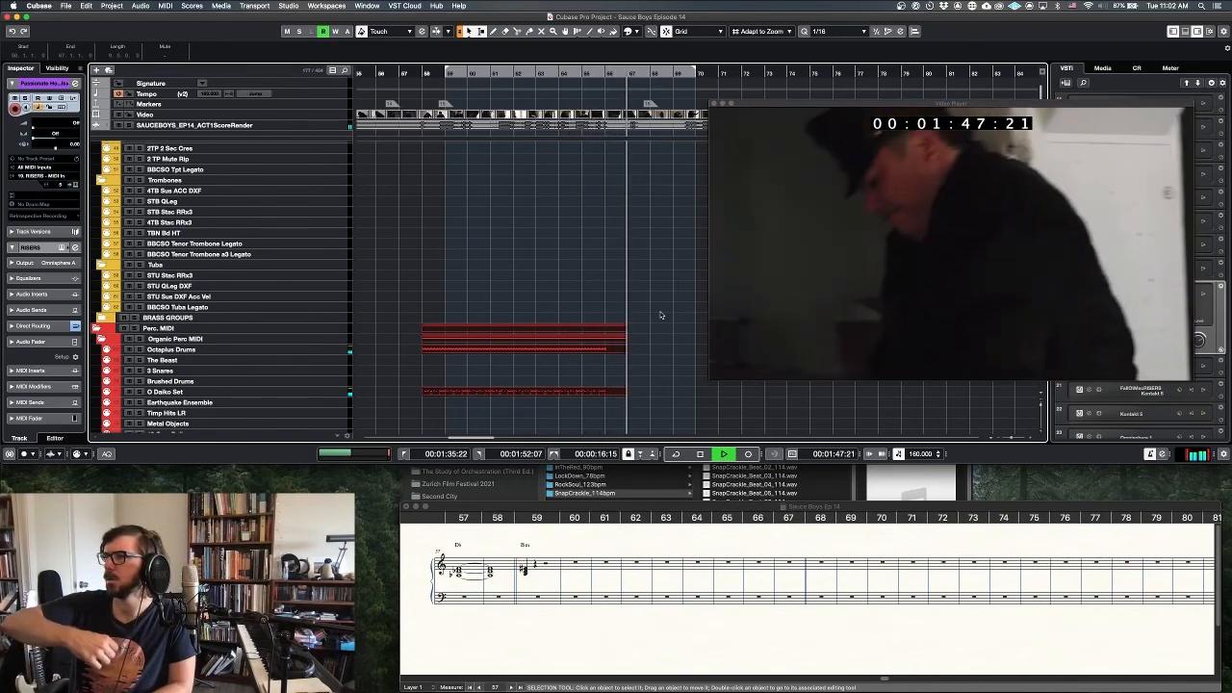
key("space")
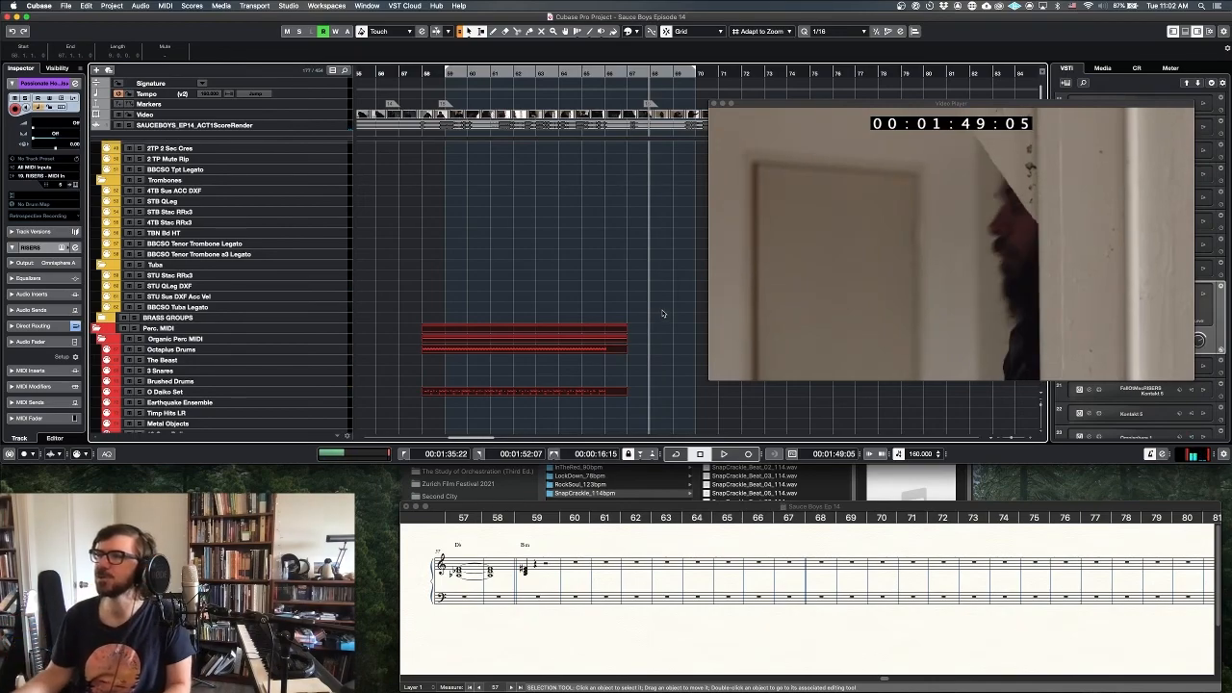
- Set the left locator to 00:01:46:07 and play from there through the gun scene to about 00:01:52:10
left_click(607, 73, "super")
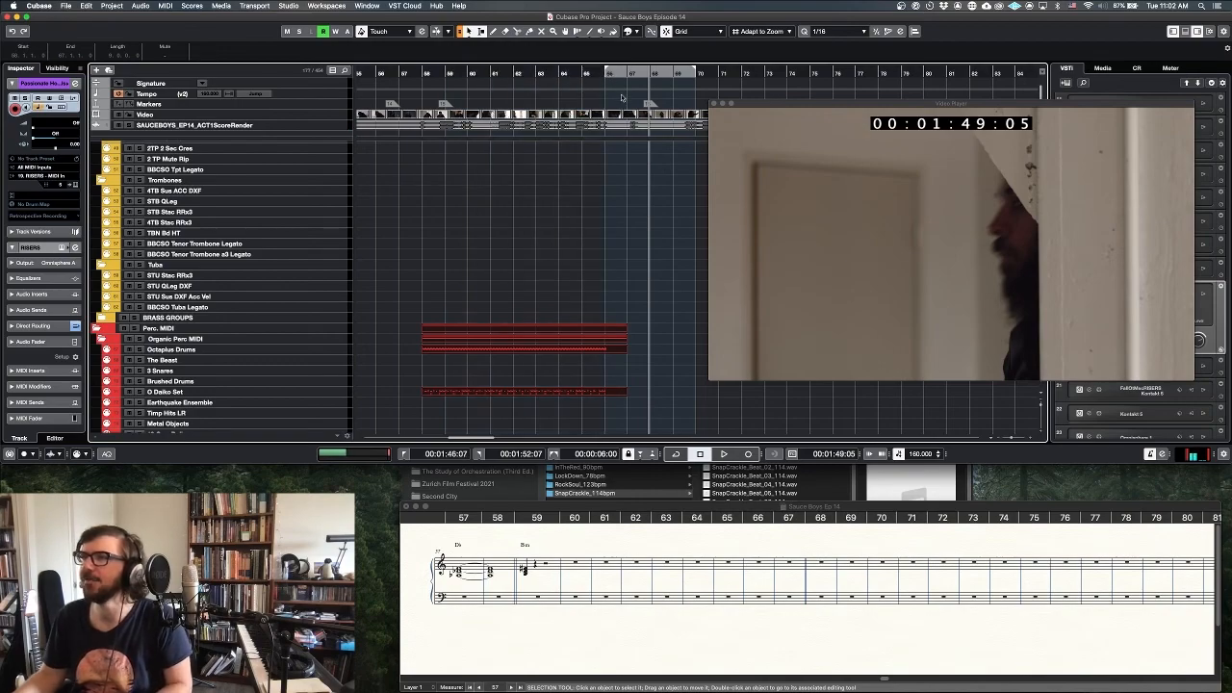
key("space")
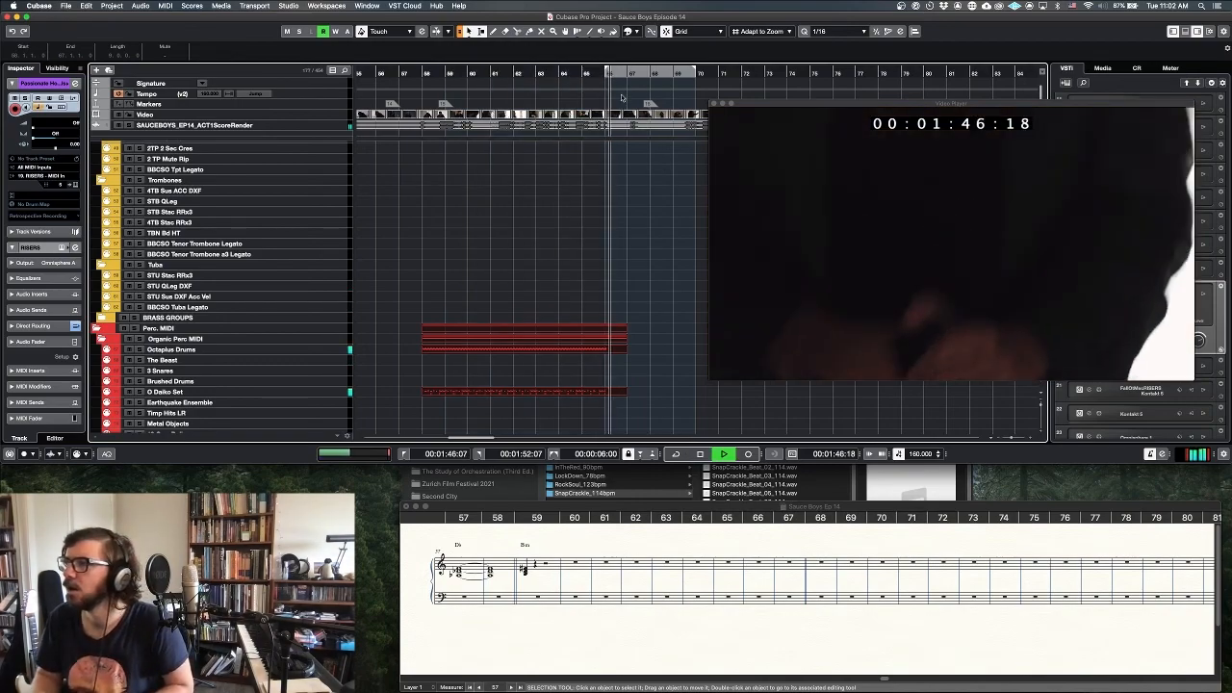
key("space")
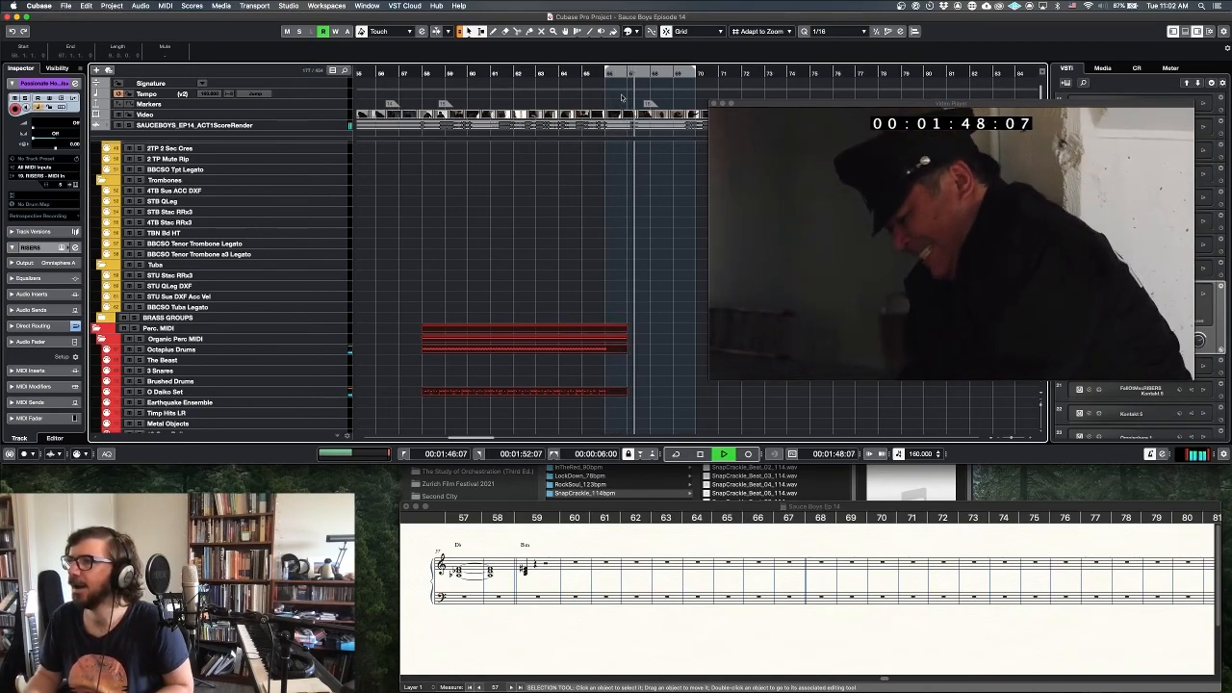
key("space")
key("space")
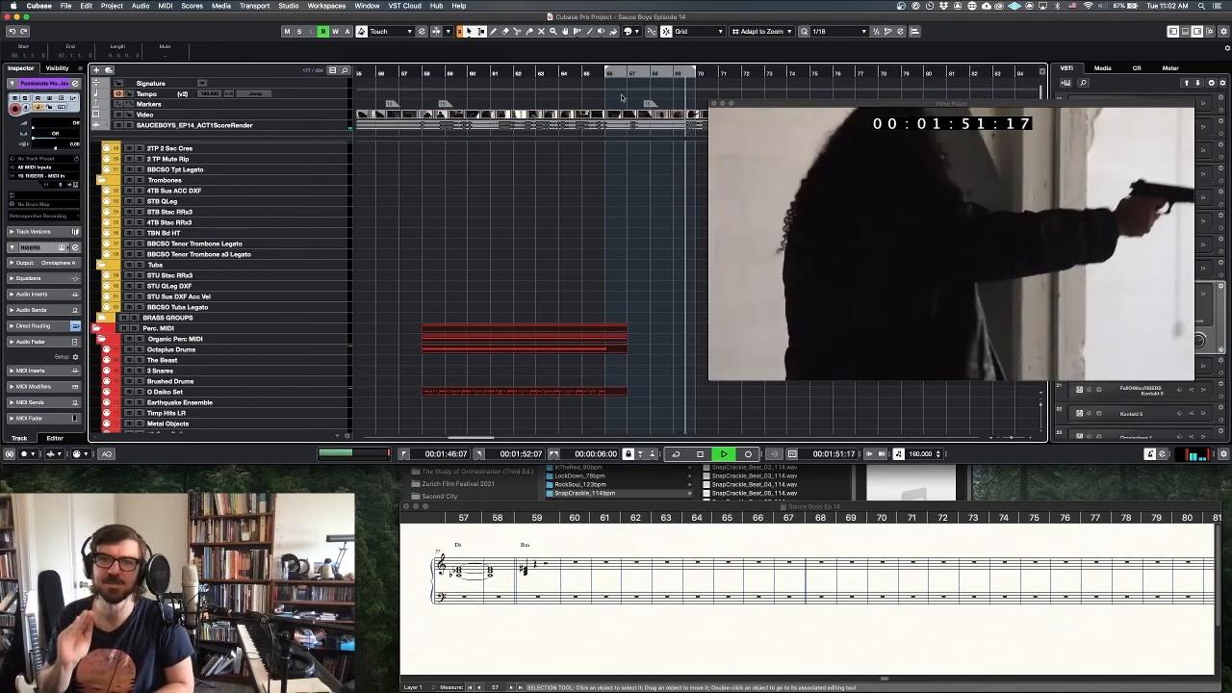
key("space")
- Set the left locator to 00:01:49:07, the start of bar 68
left_click(658, 73, "super")
scroll(663, 167, "right", 3)
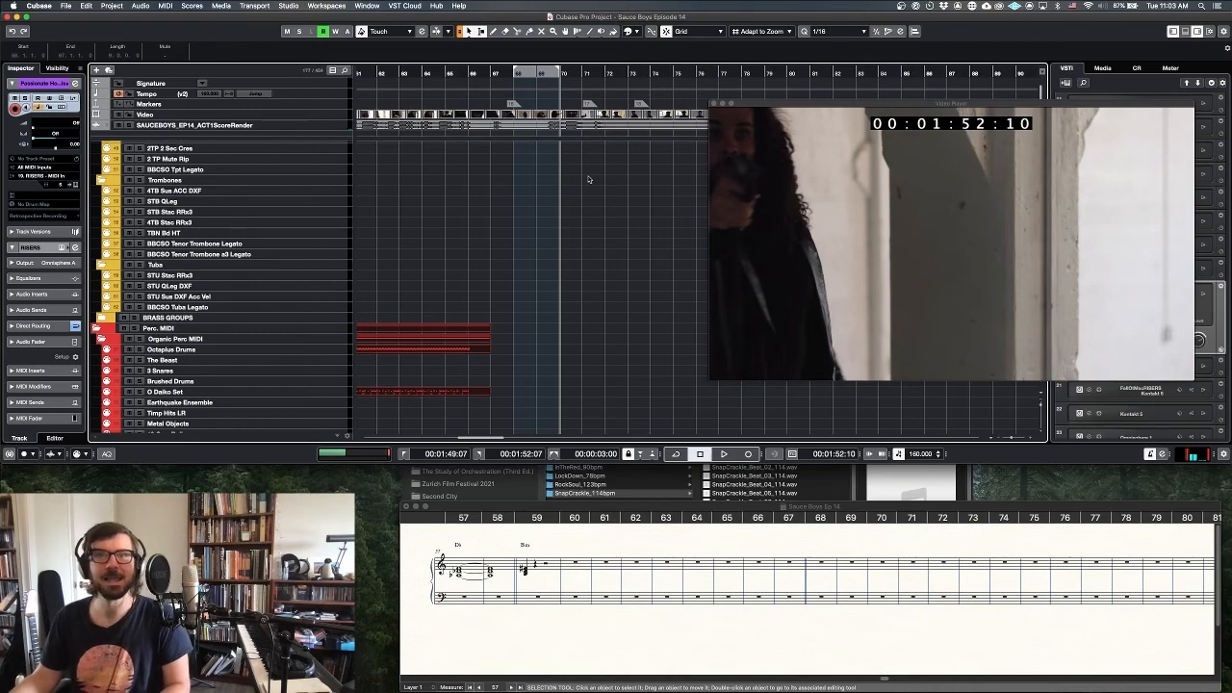
key("h")
key("h")
key("h")
key("h")
key("h")
key("h")
key("h")
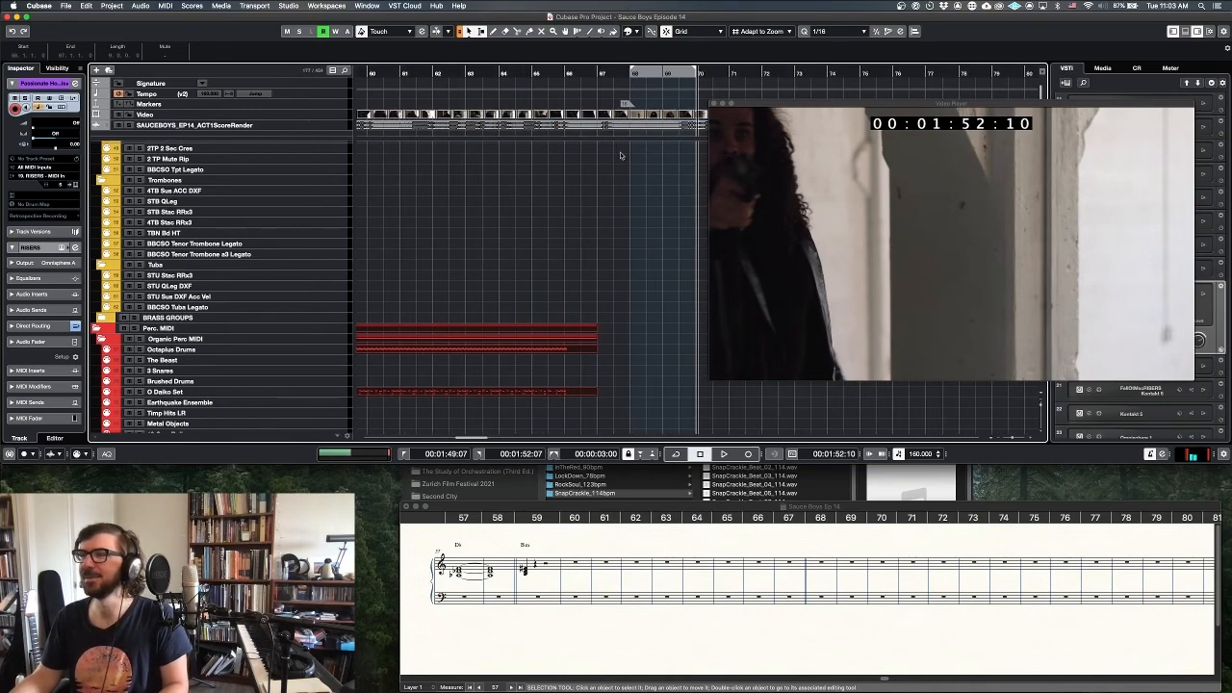
key("h")
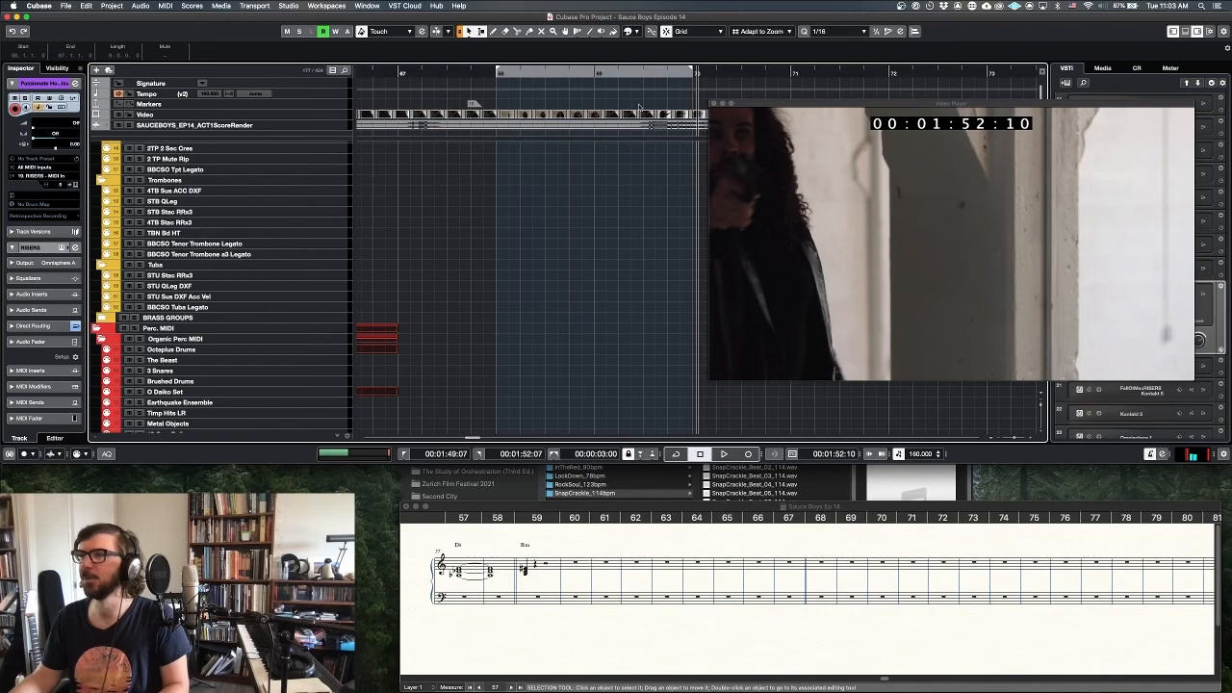
key("g")
key("g")
key("g")
key("g")
key("g")
key("g")
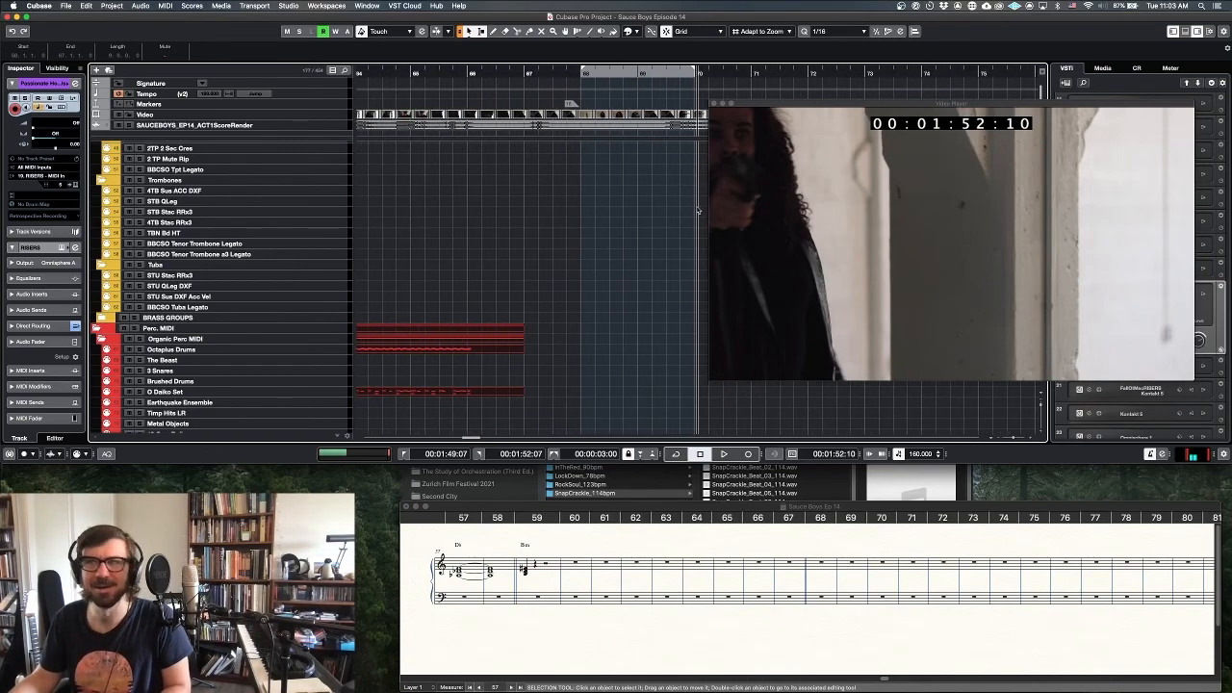
- Select the Godzilla Hits (Long Release) track among the design percussion hits and audition its sound
scroll(649, 238, "down", 3)
scroll(616, 252, "right", 2)
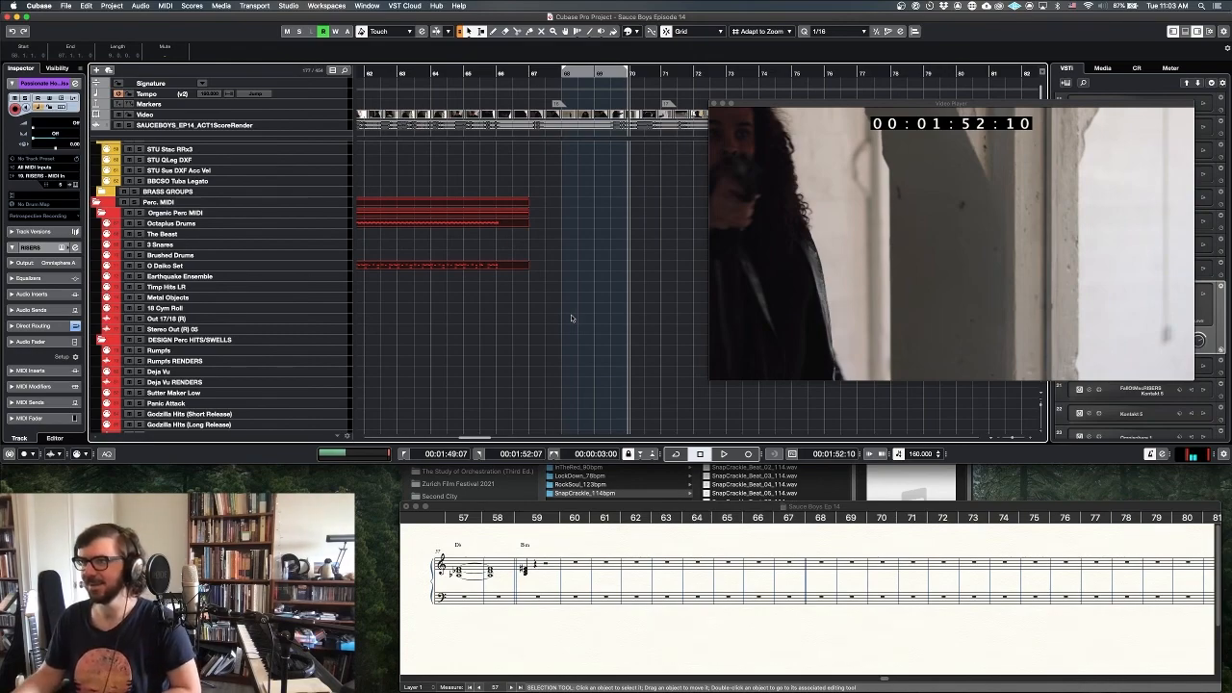
scroll(552, 340, "down", 1)
scroll(546, 347, "down", 3)
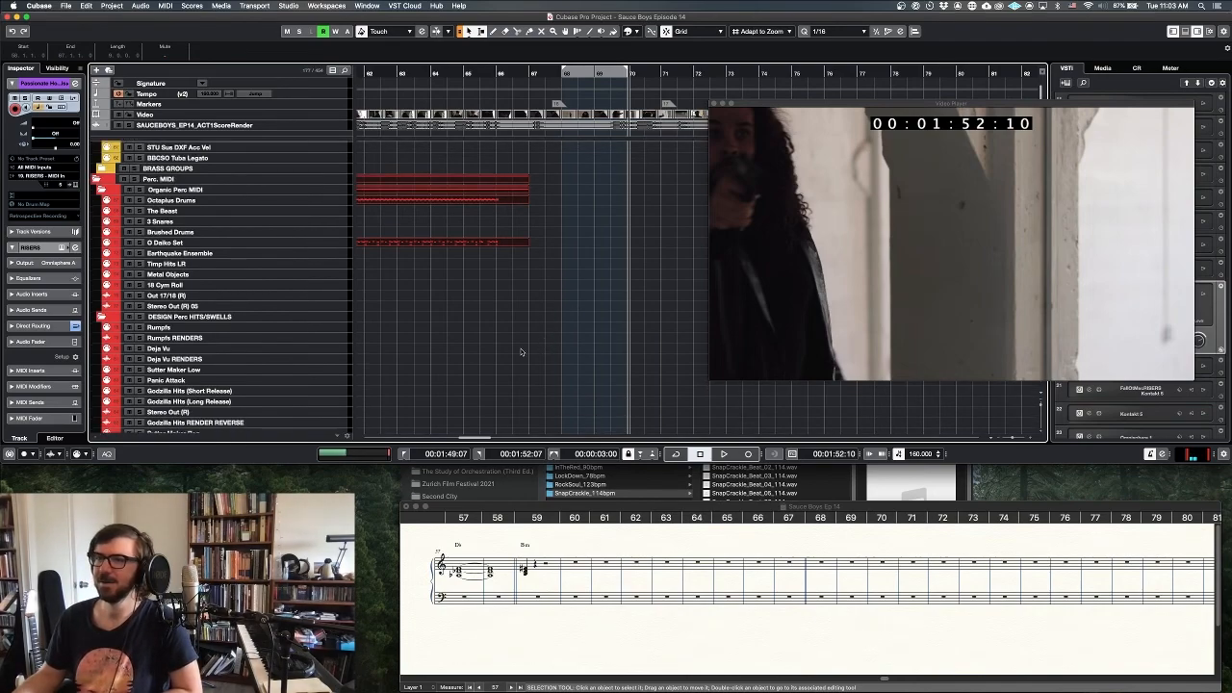
left_click(323, 404)
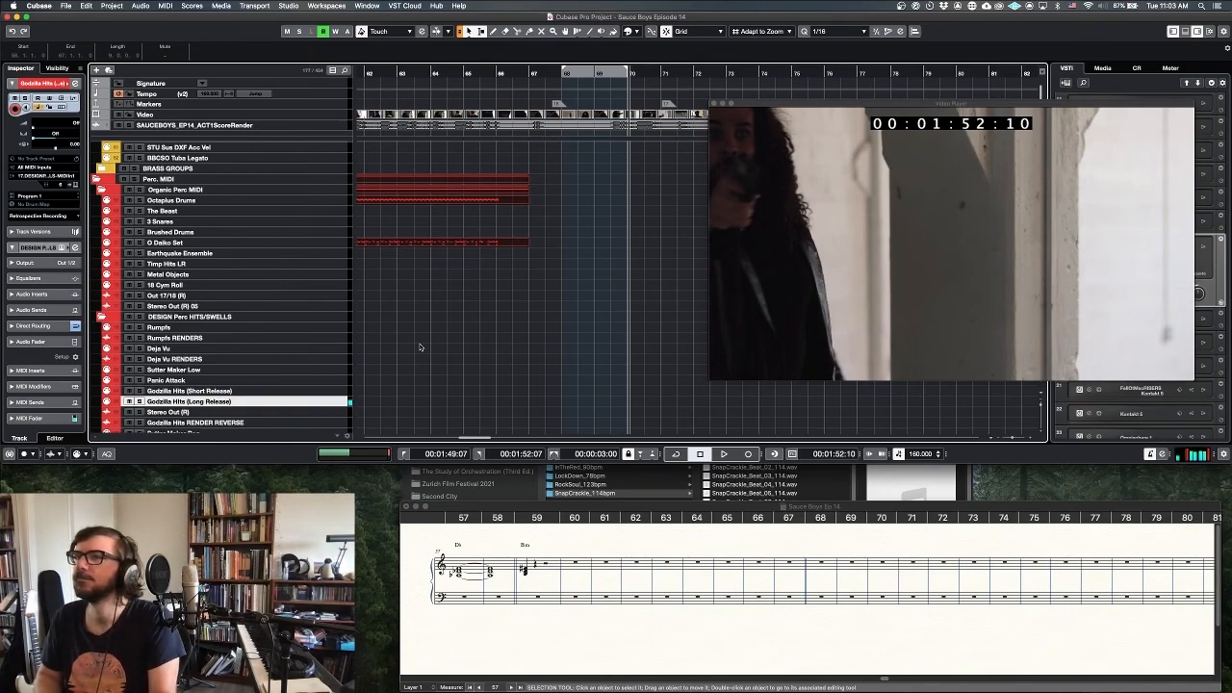
- Select the Sub Pure track and record a take of low hits from 00:01:49:07
scroll(433, 345, "down", 4)
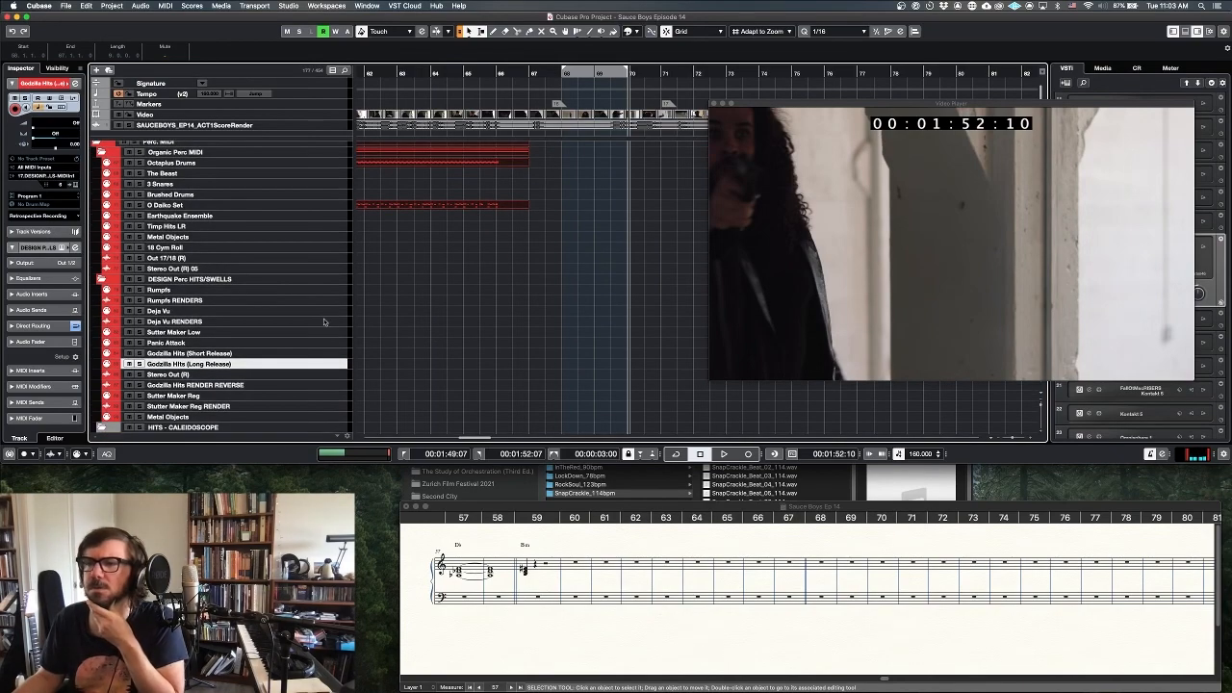
scroll(399, 311, "down", 2)
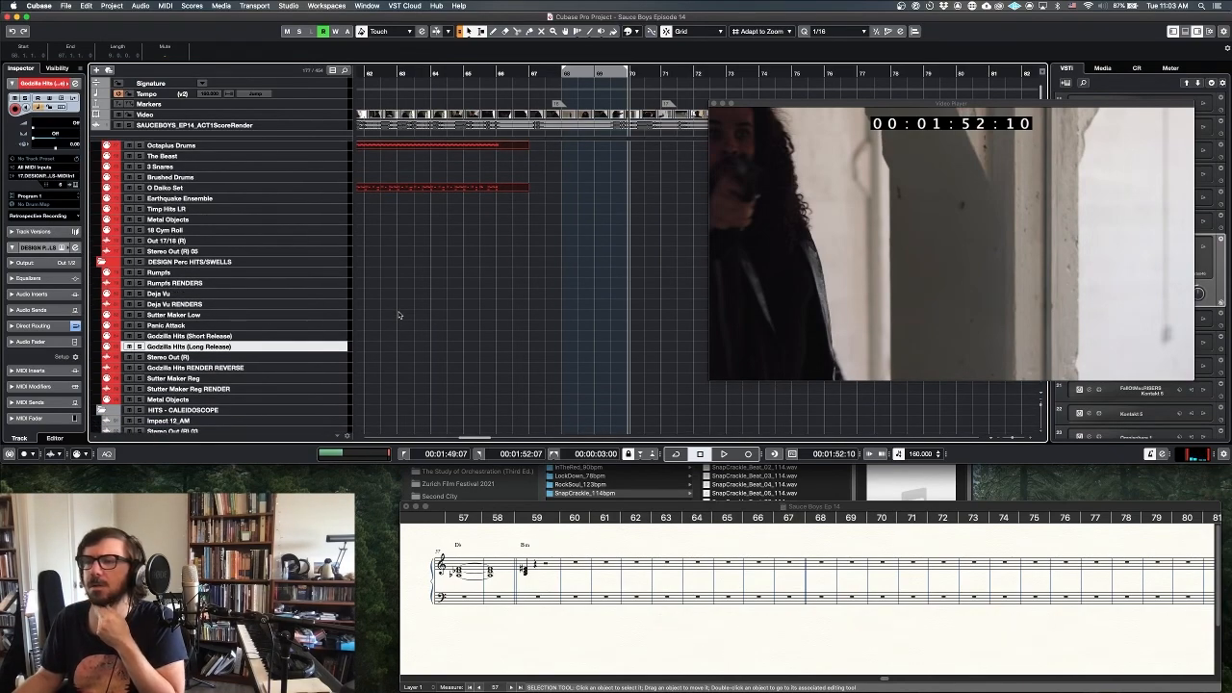
scroll(398, 314, "down", 15)
scroll(397, 311, "down", 15)
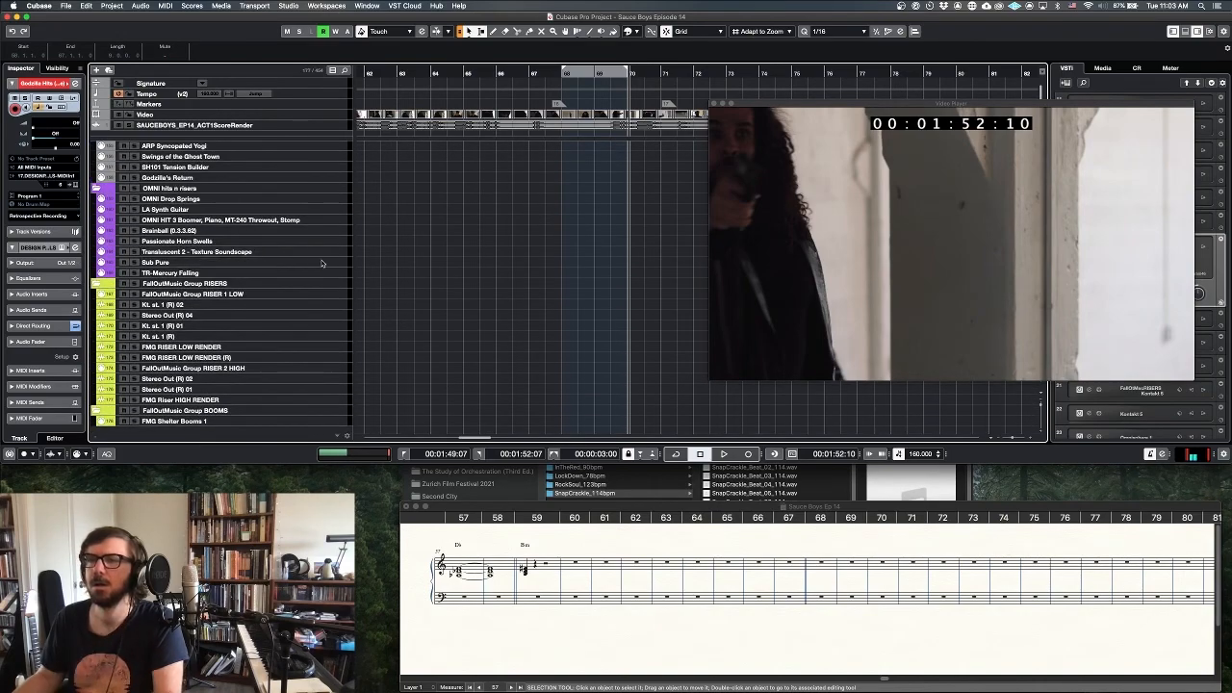
left_click(335, 265)
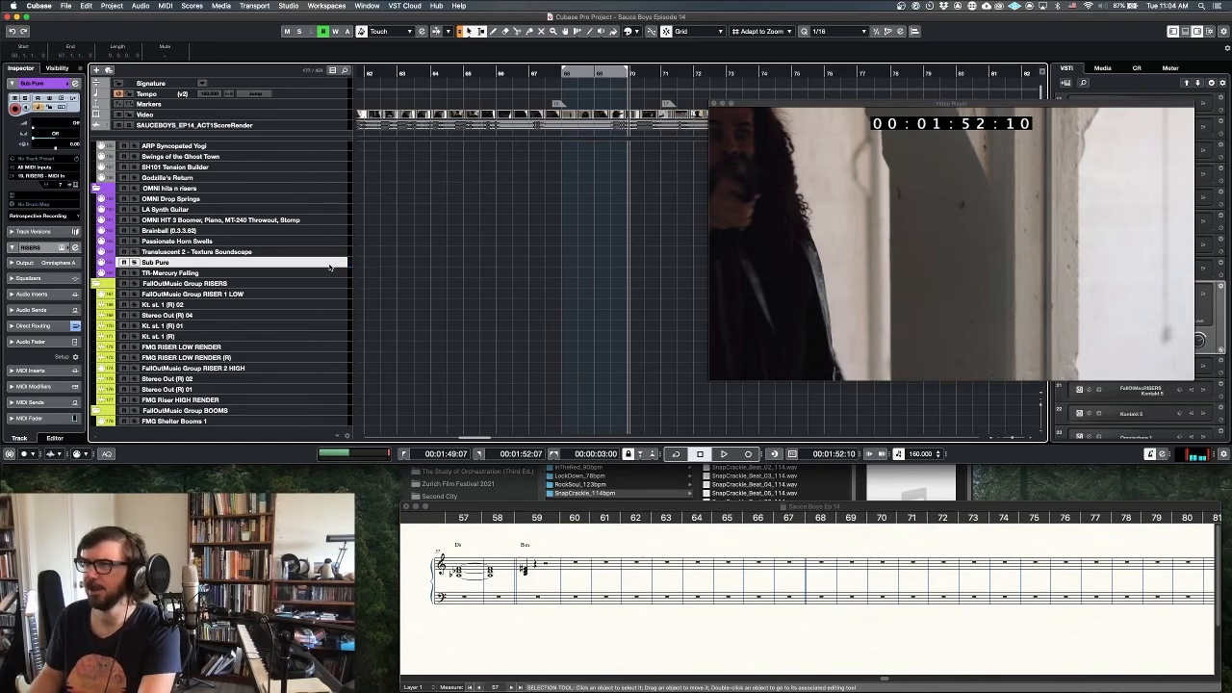
key("KP_Multiply")
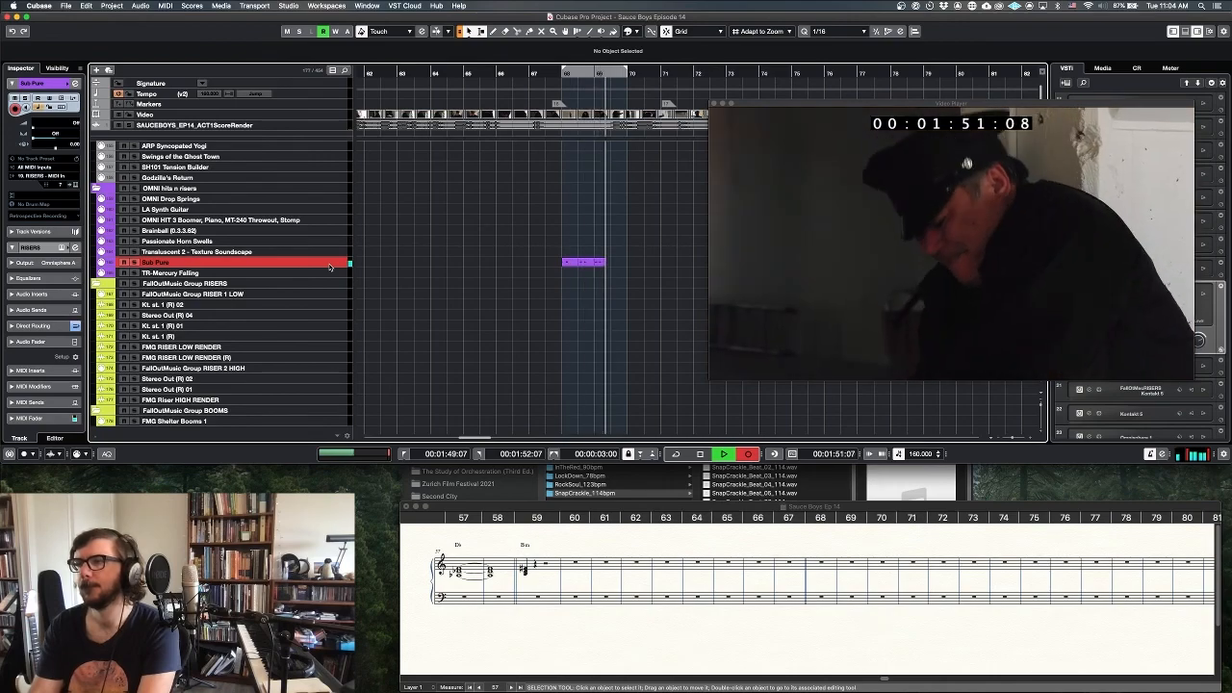
key("space")
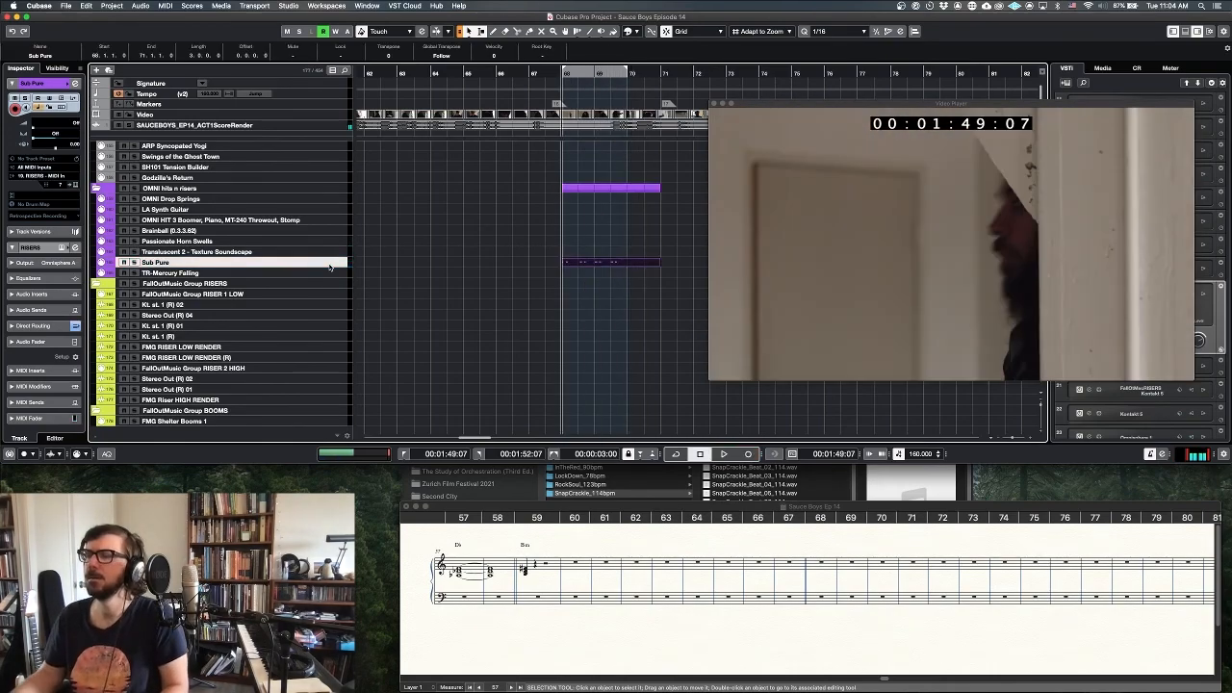
- Open the recorded Sub Pure part in the note editor, select its hits and play the part from bar 68
double_click(585, 265)
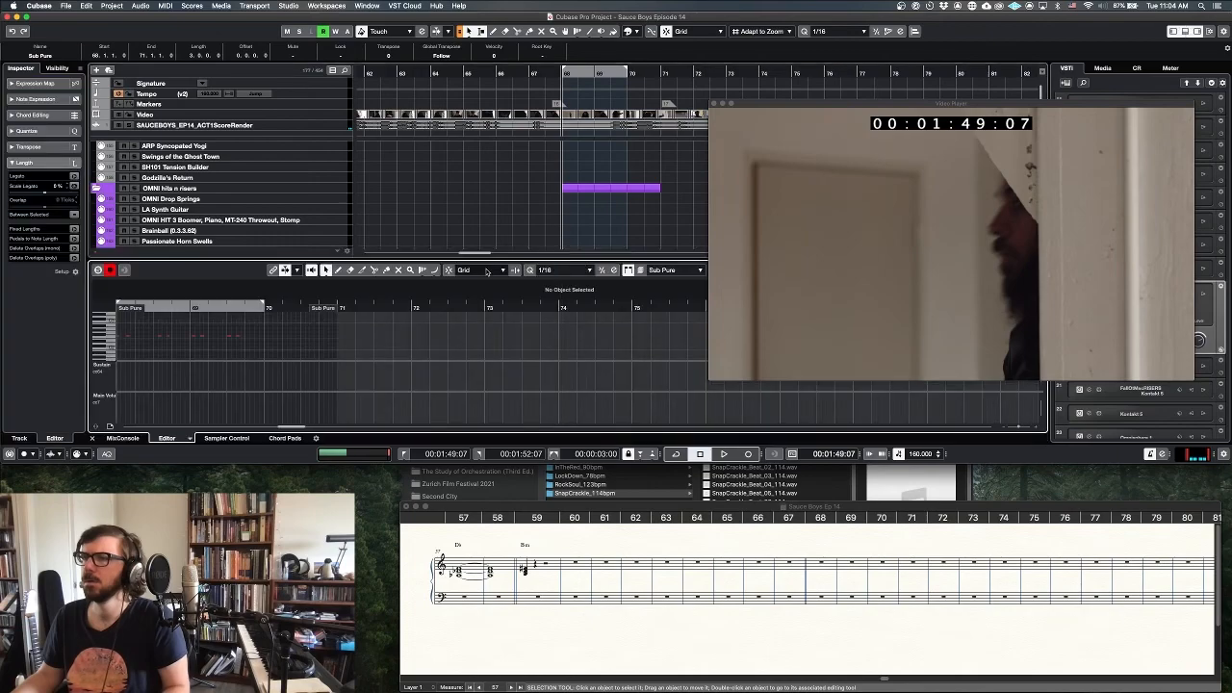
left_click_drag(356, 320, 206, 366)
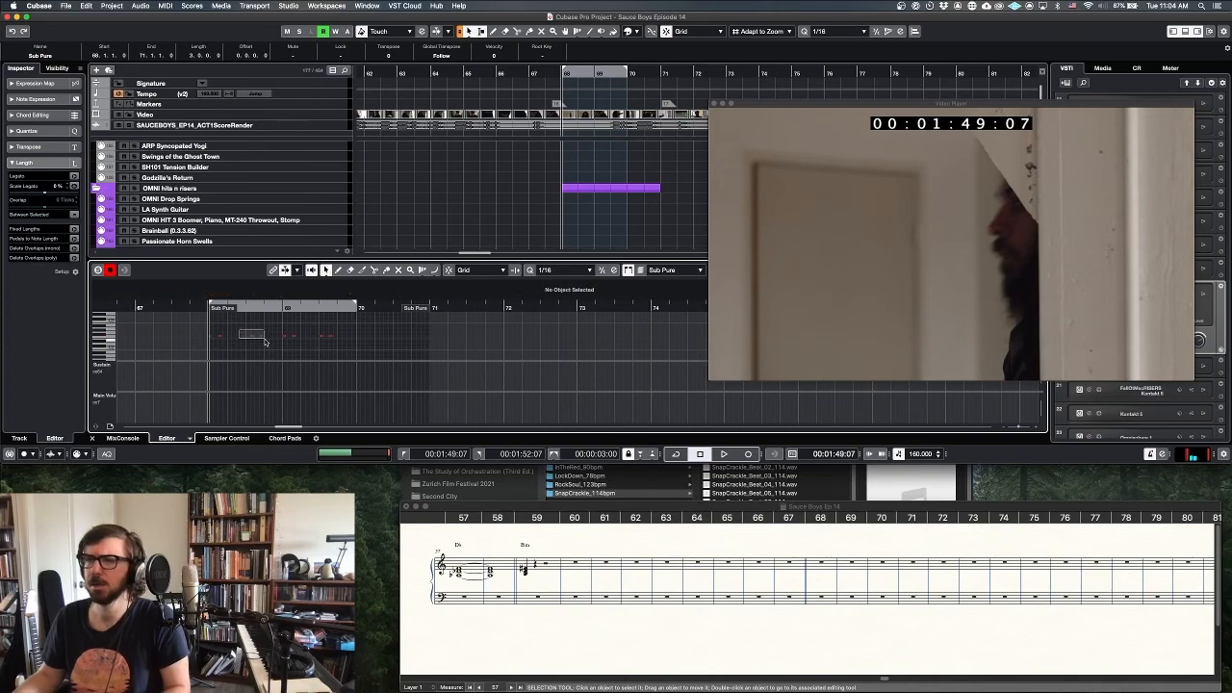
key("space")
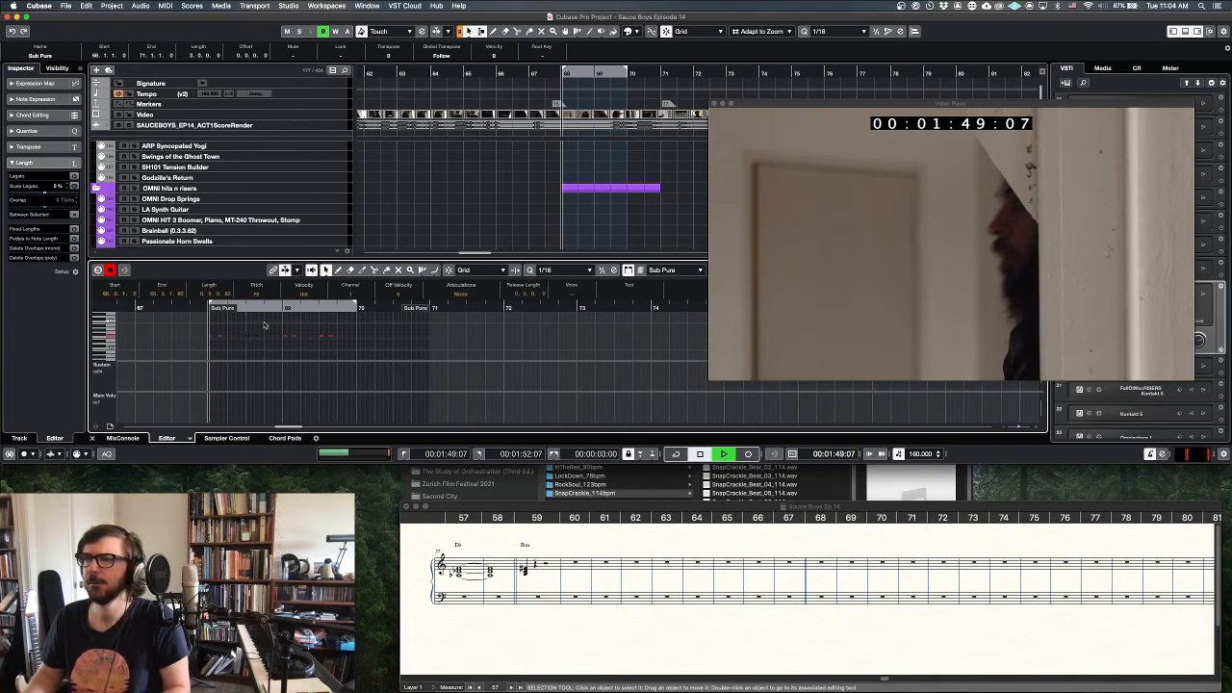
key("space")
left_click(261, 327)
key("space")
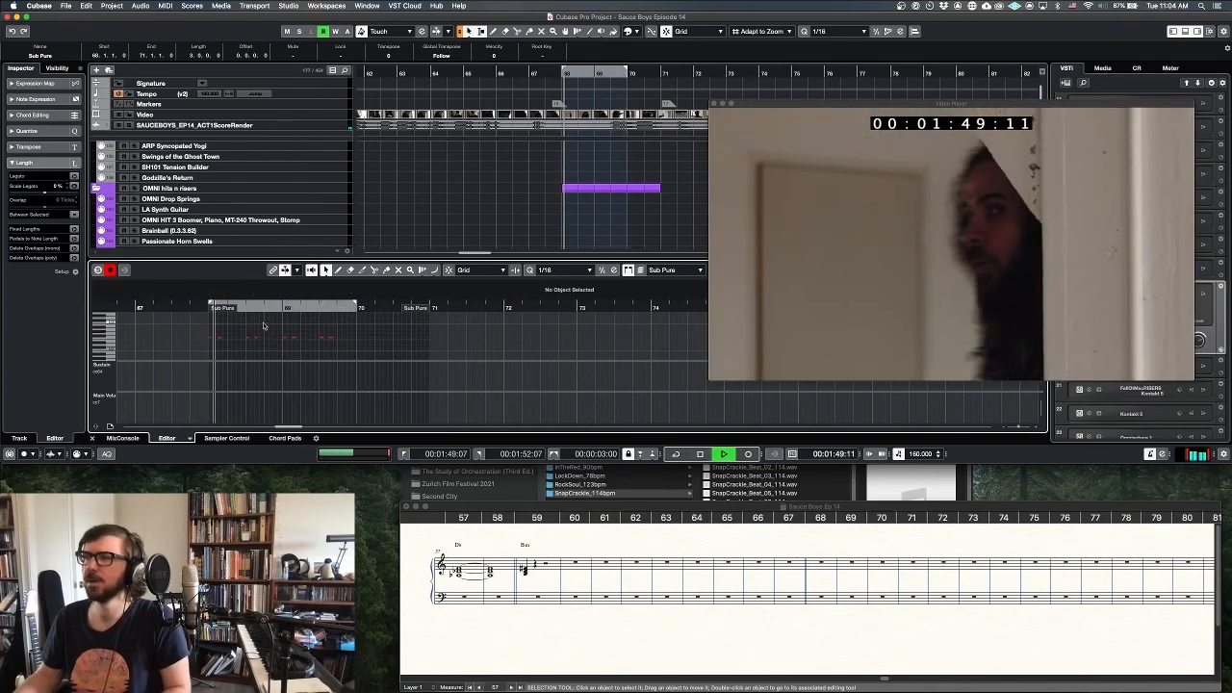
key("space")
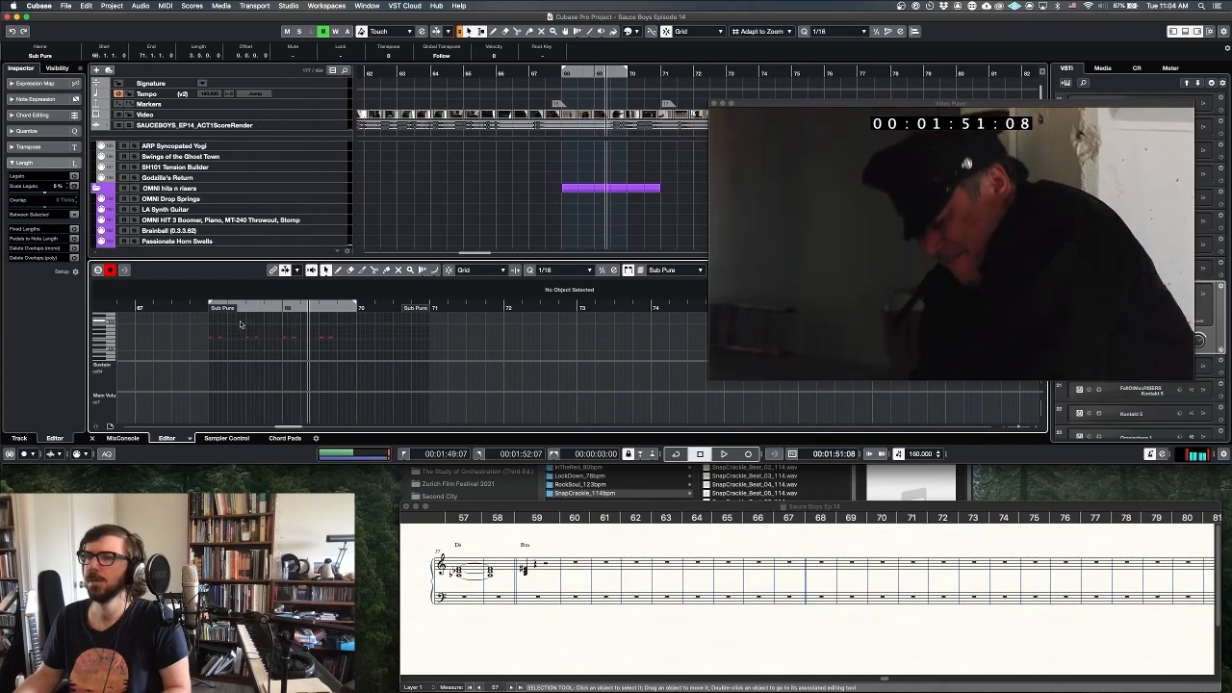
- Delete the Sub Pure hits in the second half of bars 68 and 69 and play on to about 00:01:52:15
left_click(290, 339)
left_click(341, 360)
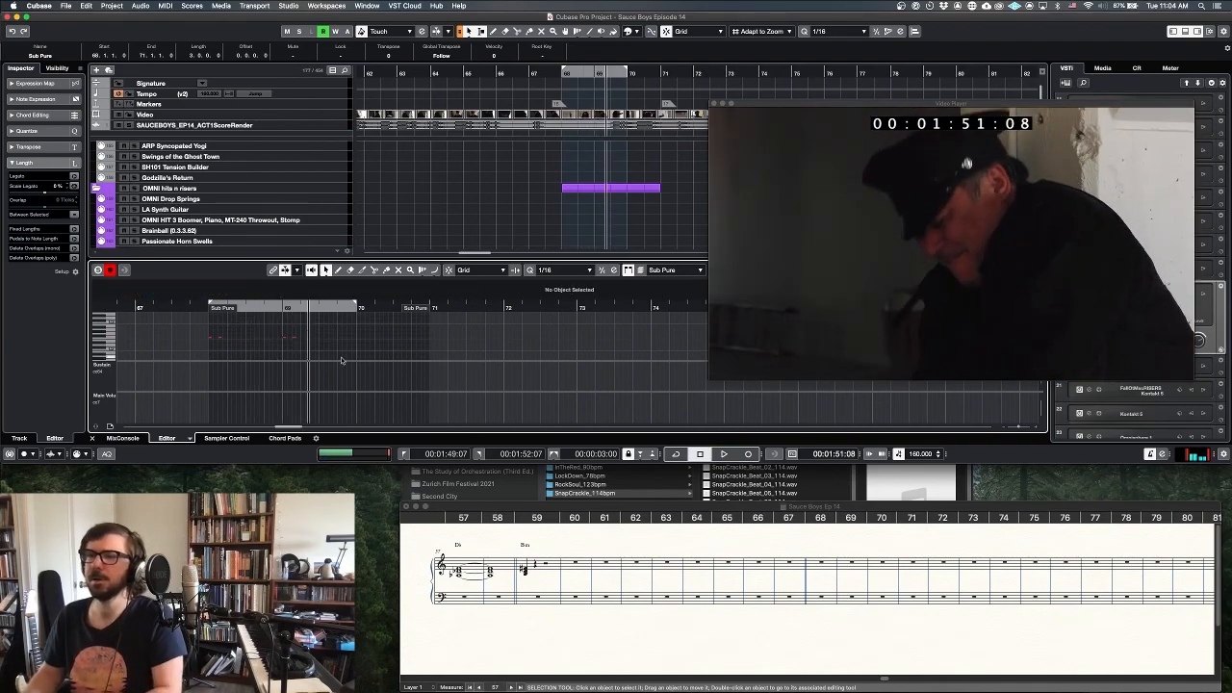
key("space")
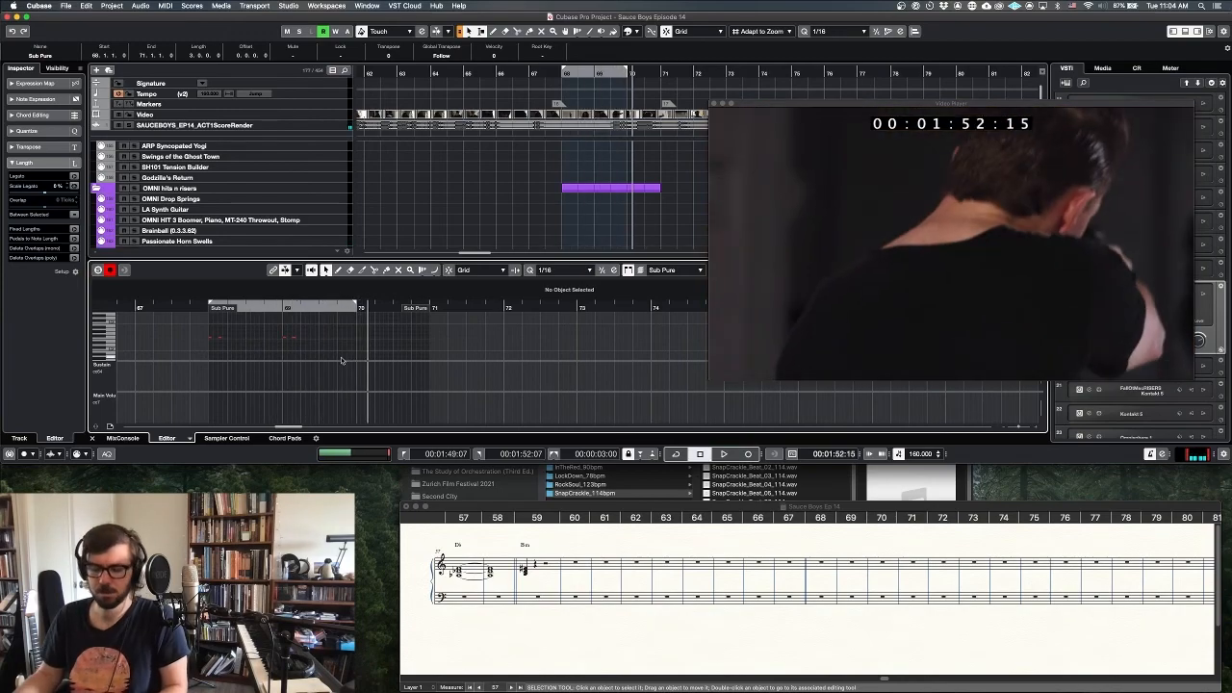
- Close the note editor and copy the earlier FallOutMusic Group RISER 1 LOW-02 audio event on the Kt. st. 1 (R) 02 track to bar 60
key("Return")
scroll(408, 315, "down", 1)
scroll(408, 318, "left", 2)
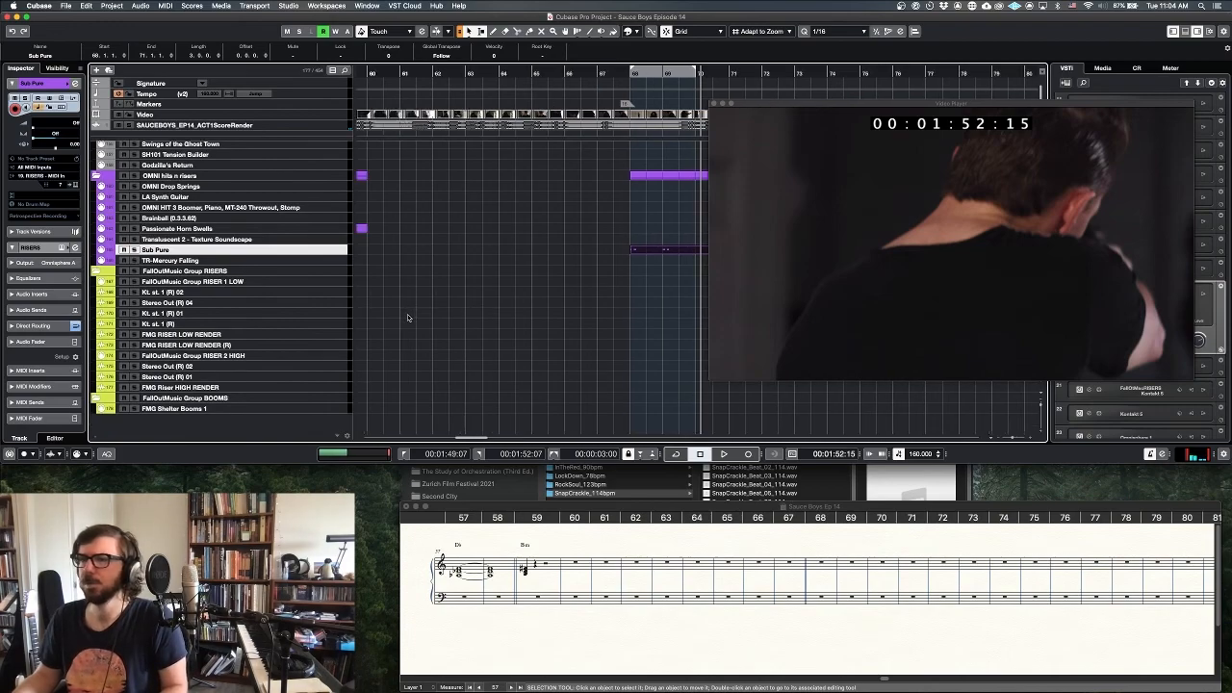
scroll(407, 318, "left", 8)
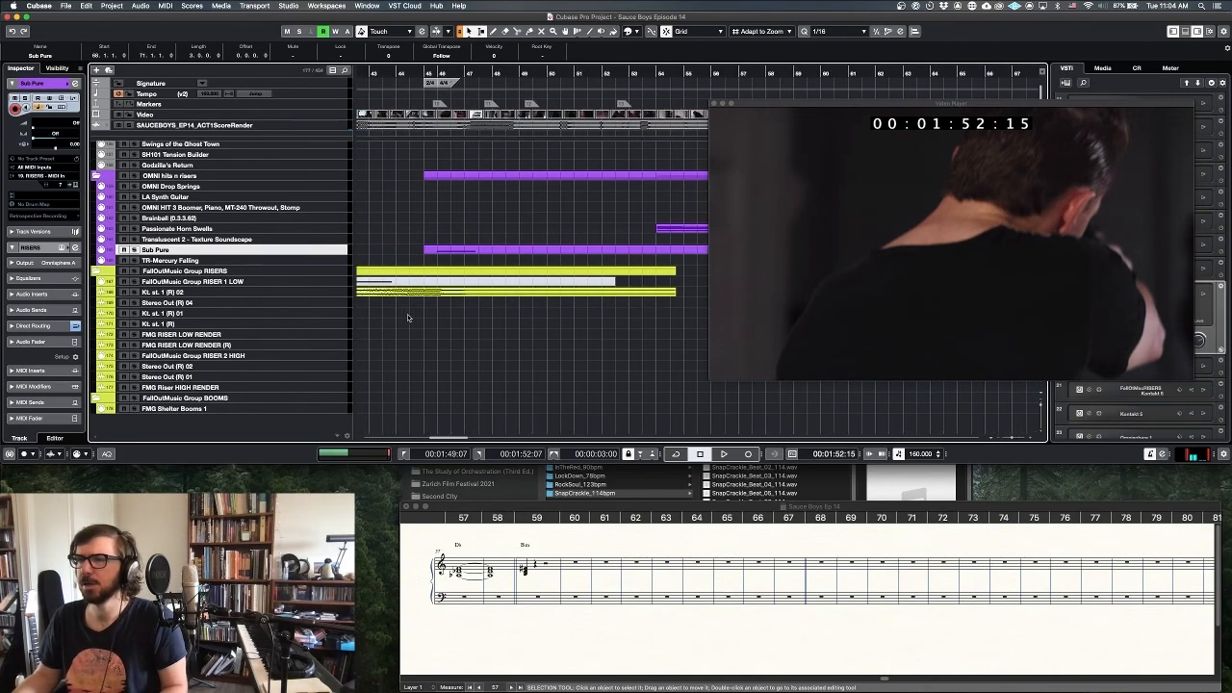
scroll(408, 317, "down", 5)
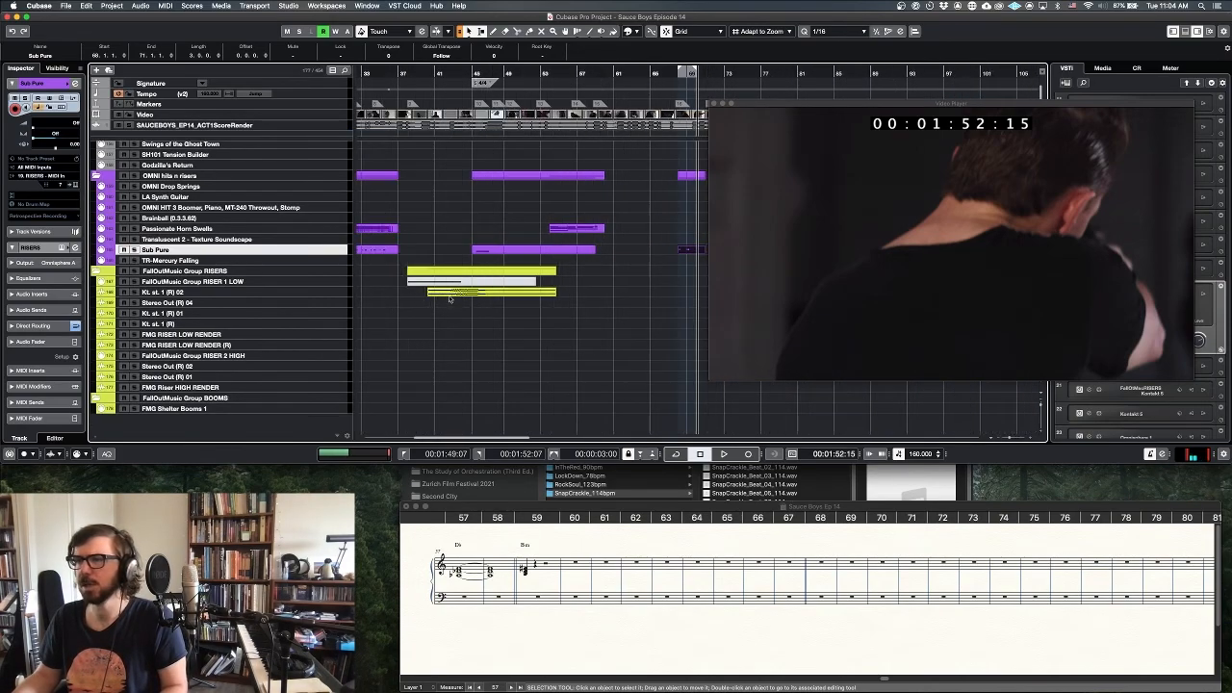
scroll(442, 299, "right", 2)
left_click_drag(404, 297, 589, 301)
scroll(619, 311, "up", 1)
scroll(619, 311, "up", 4)
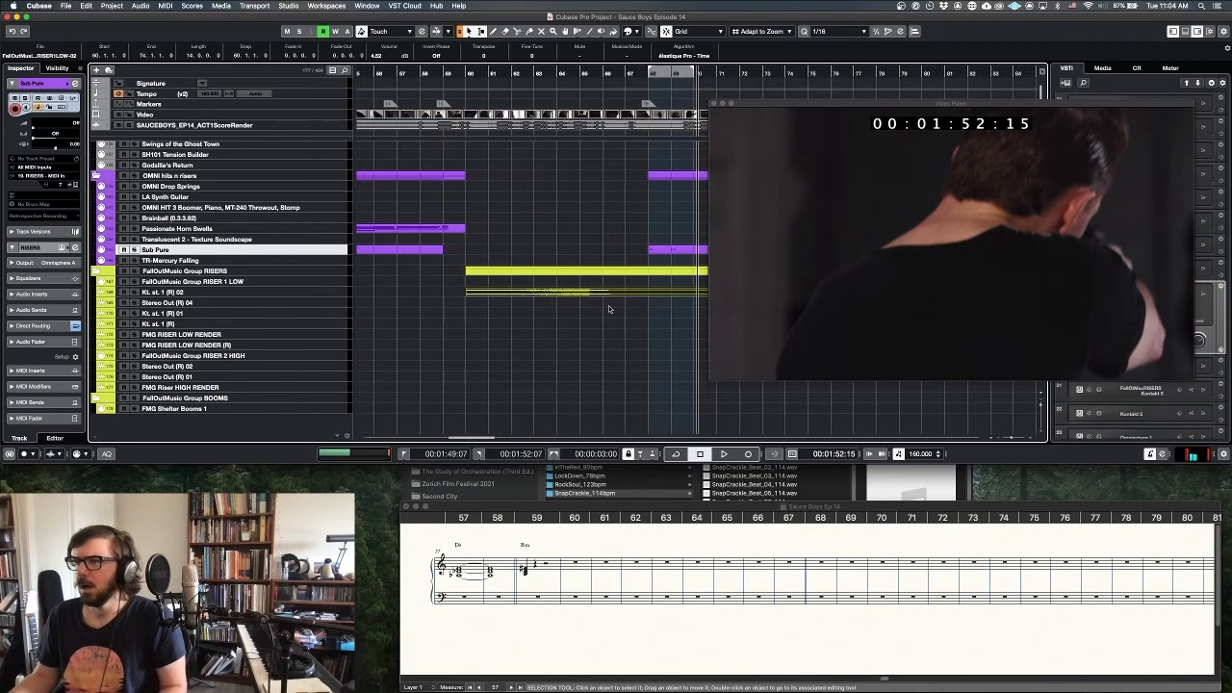
- Move the copied riser event to start at 64.1.3.115 so its swell peaks just before bar 70
scroll(608, 305, "up", 2)
scroll(609, 305, "up", 1)
scroll(609, 306, "right", 3)
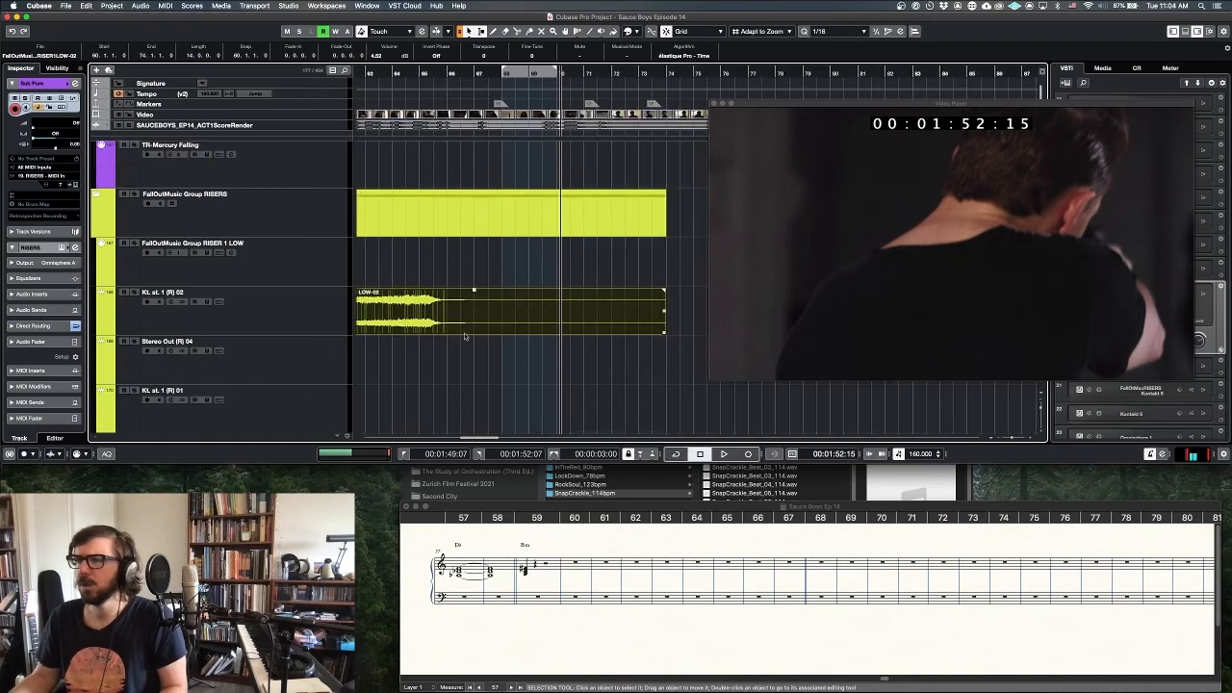
left_click_drag(436, 330, 545, 328)
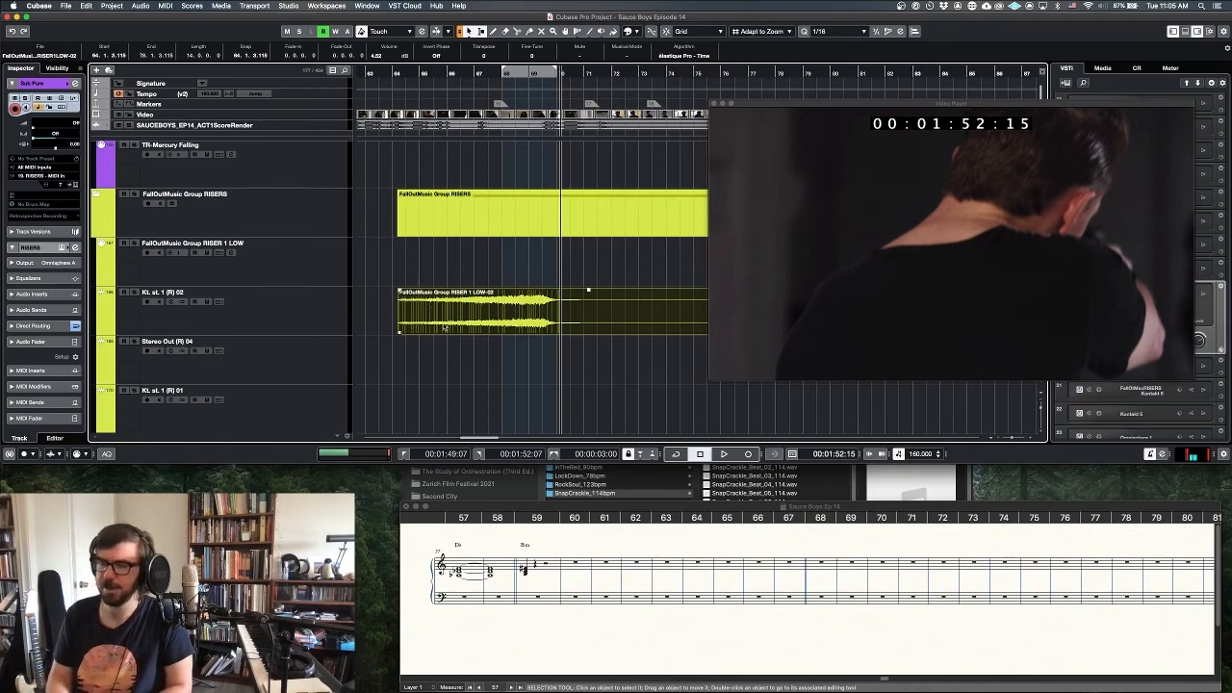
- Play the scene twice from the riser's start at 00:01:43:16 to check it against the picture
key("l")
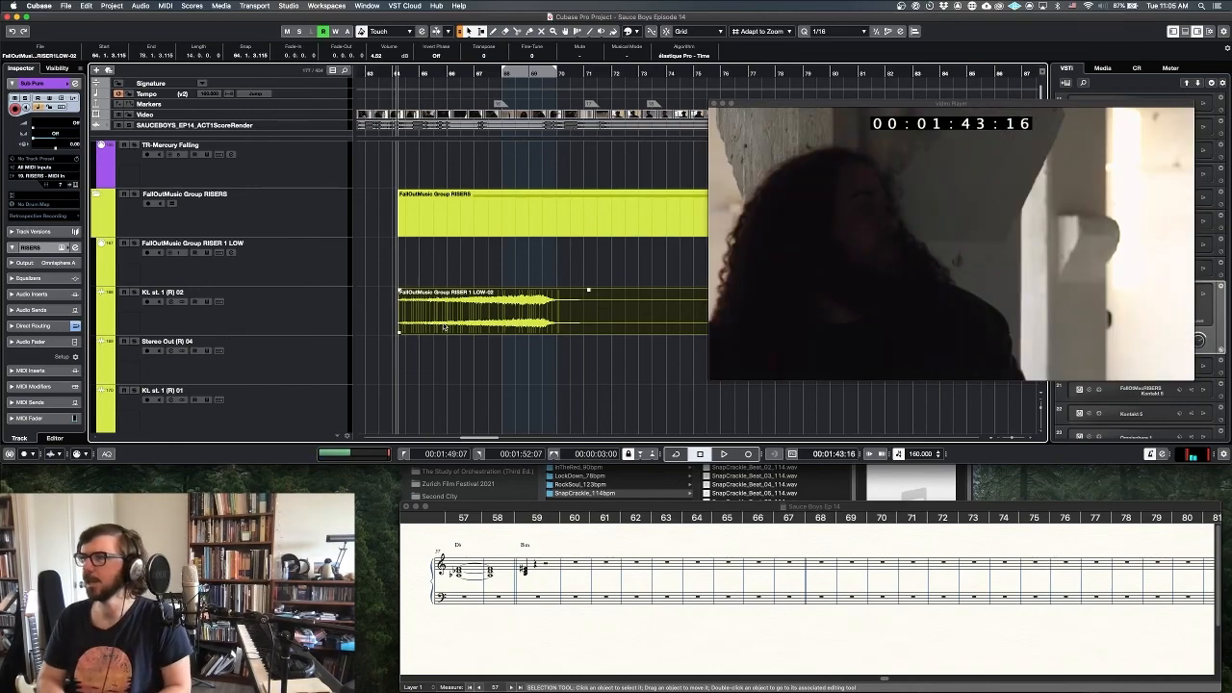
key("space")
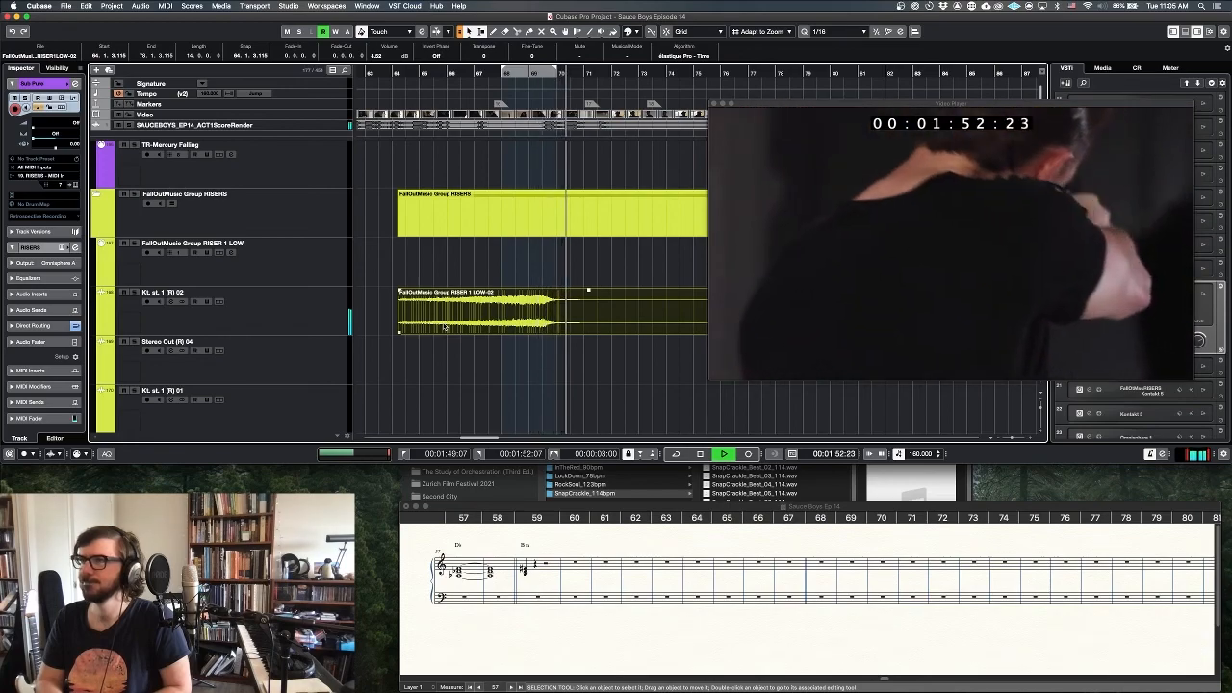
key("space")
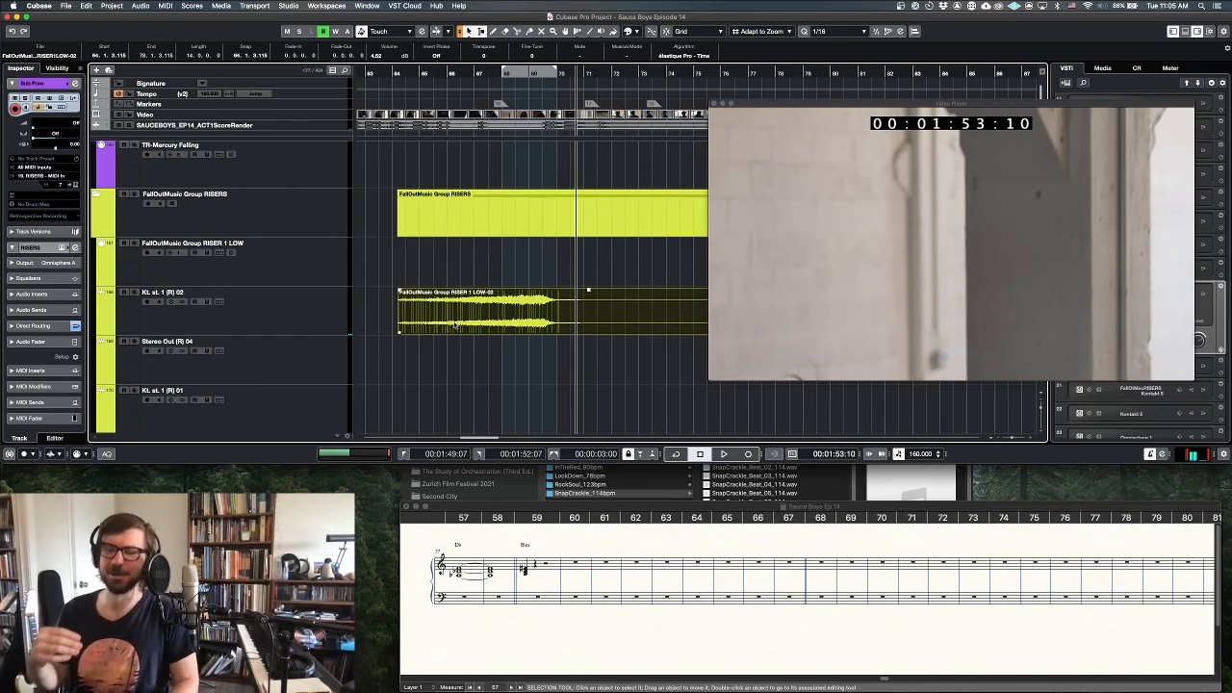
key("l")
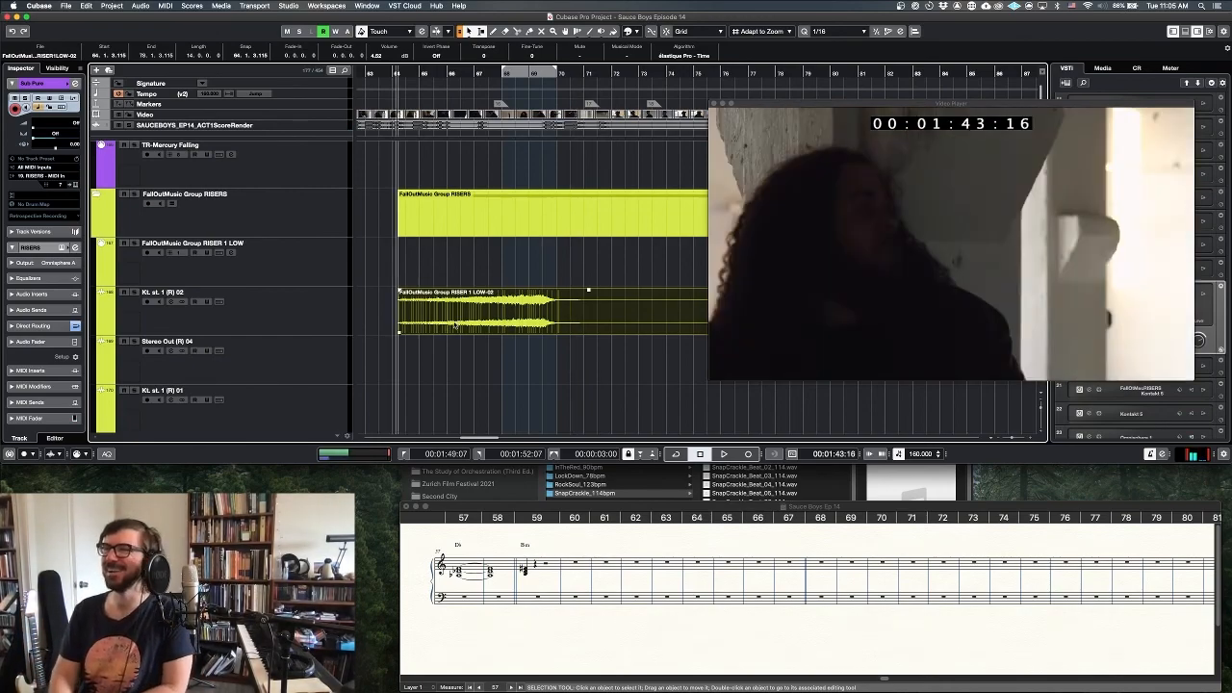
key("space")
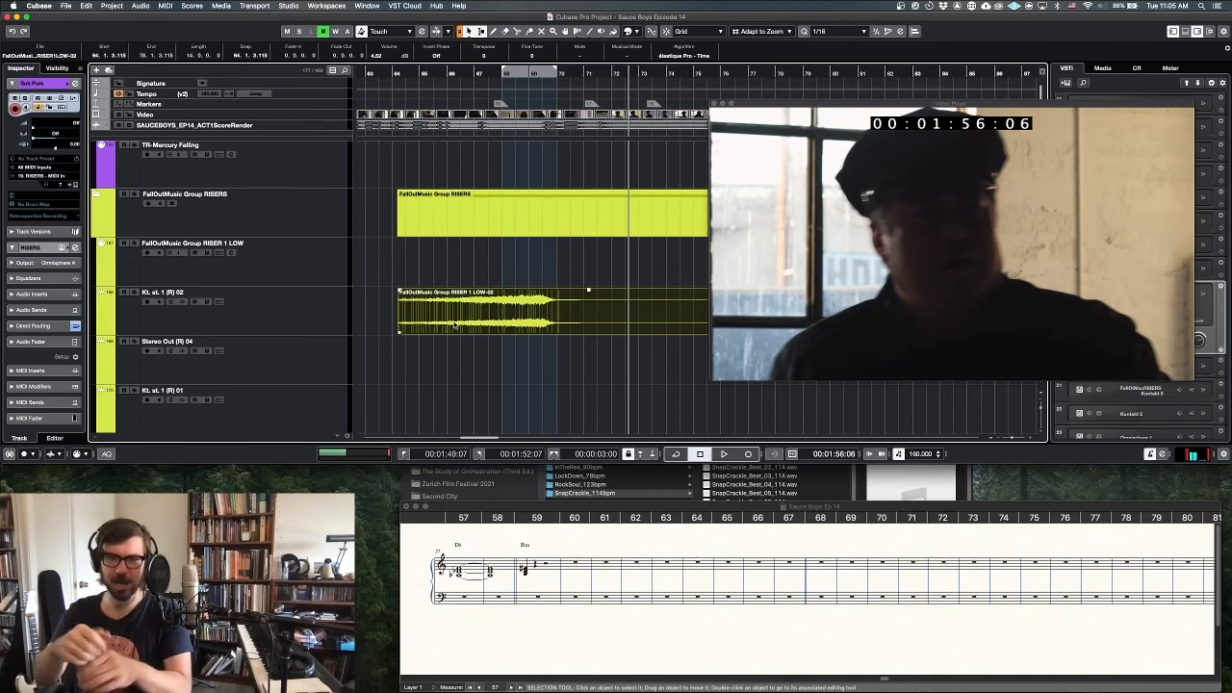
- Play from 00:01:49:07 to the policeman's shot and set the locators to 00:01:55:07 and 00:02:16:07
key("KP_1")
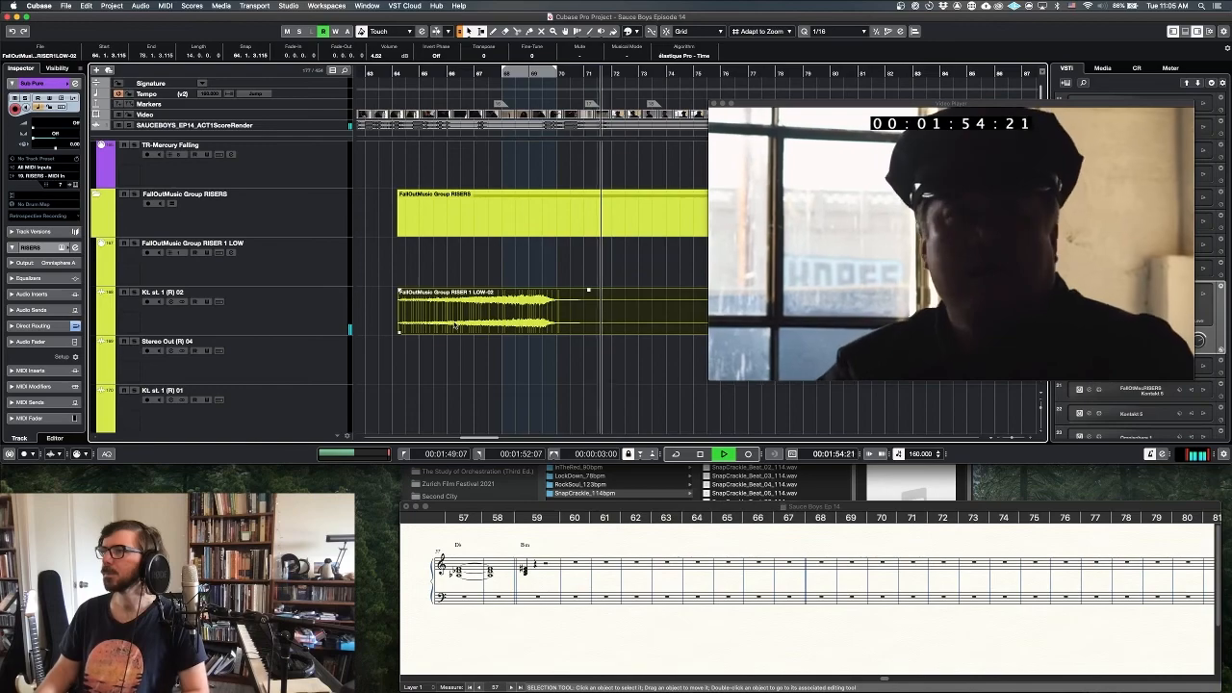
key("space")
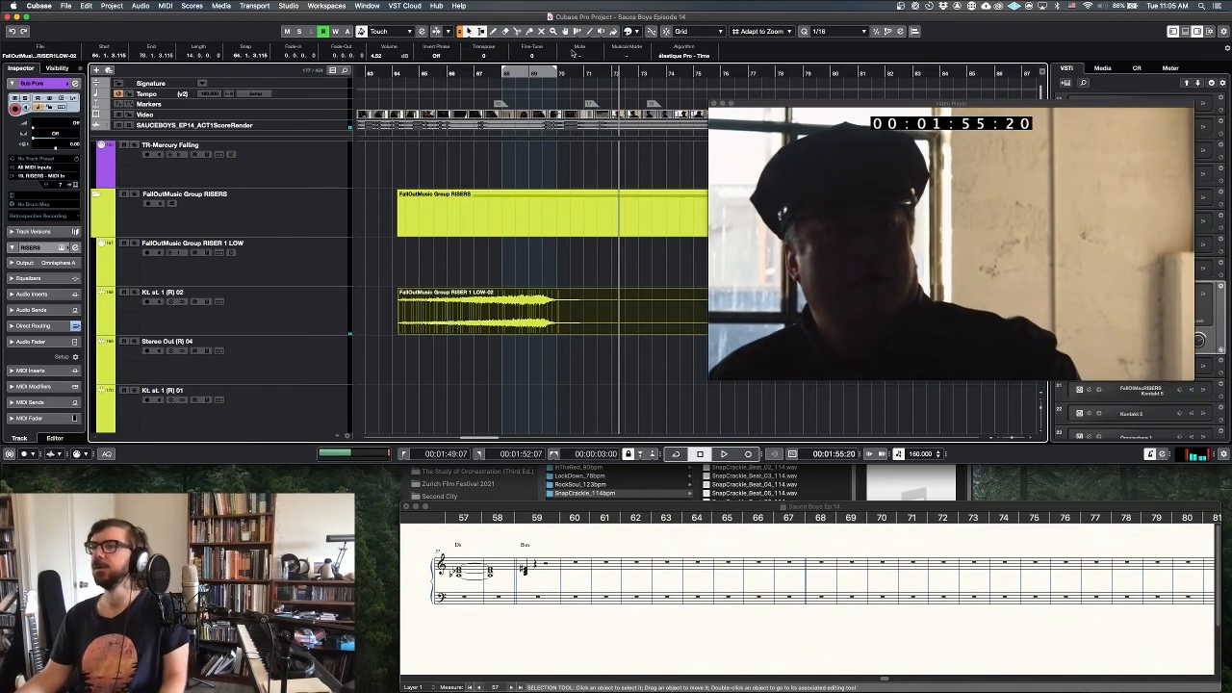
left_click(613, 71, "super")
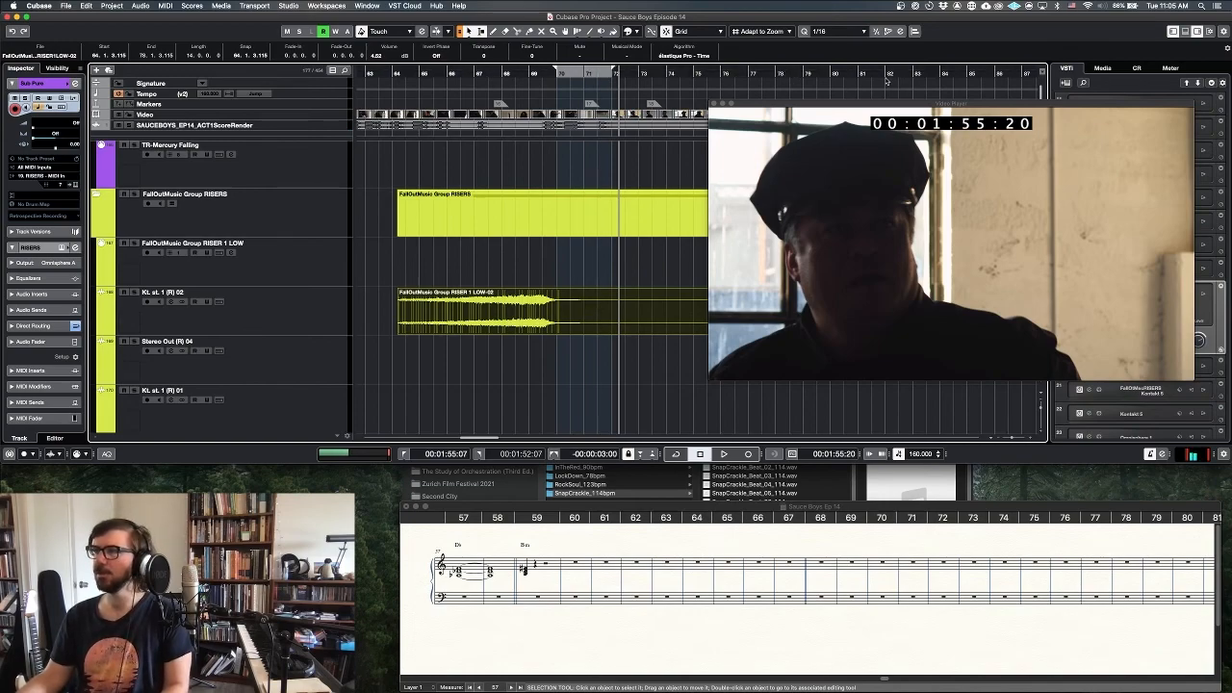
left_click(988, 73, "alt")
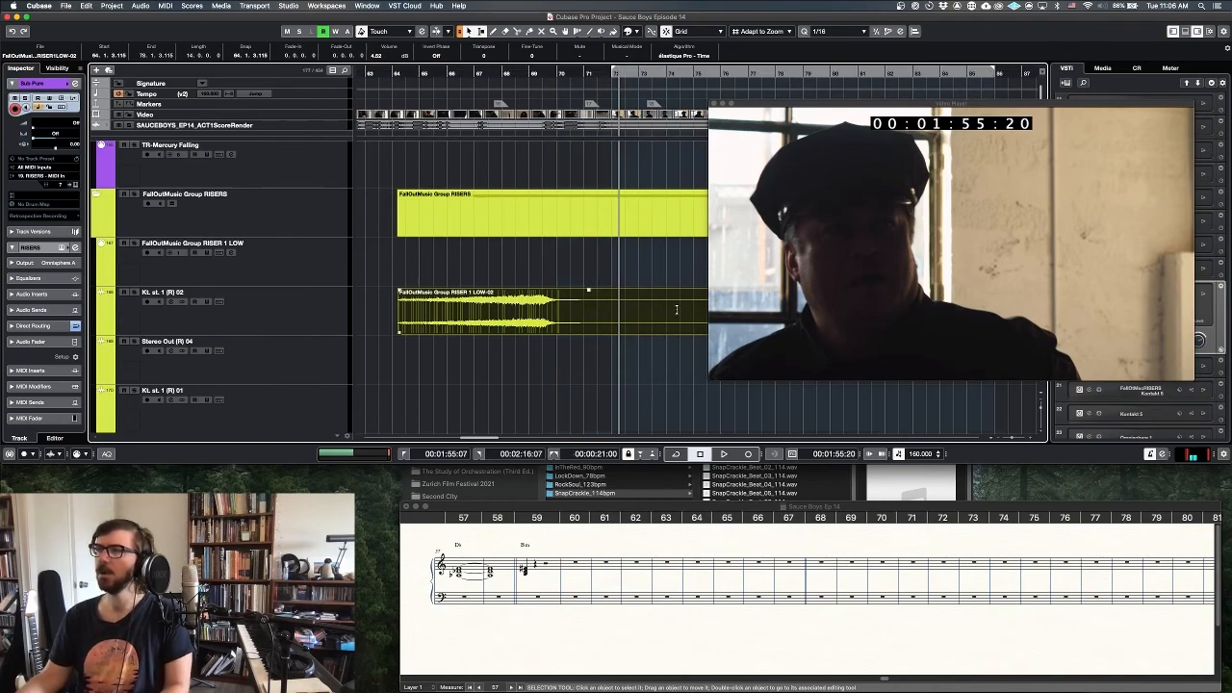
- Select the BBCSO Solo Horn Legato track in the brass folder and record a horn melody to picture from bar 72
scroll(631, 382, "down", 15)
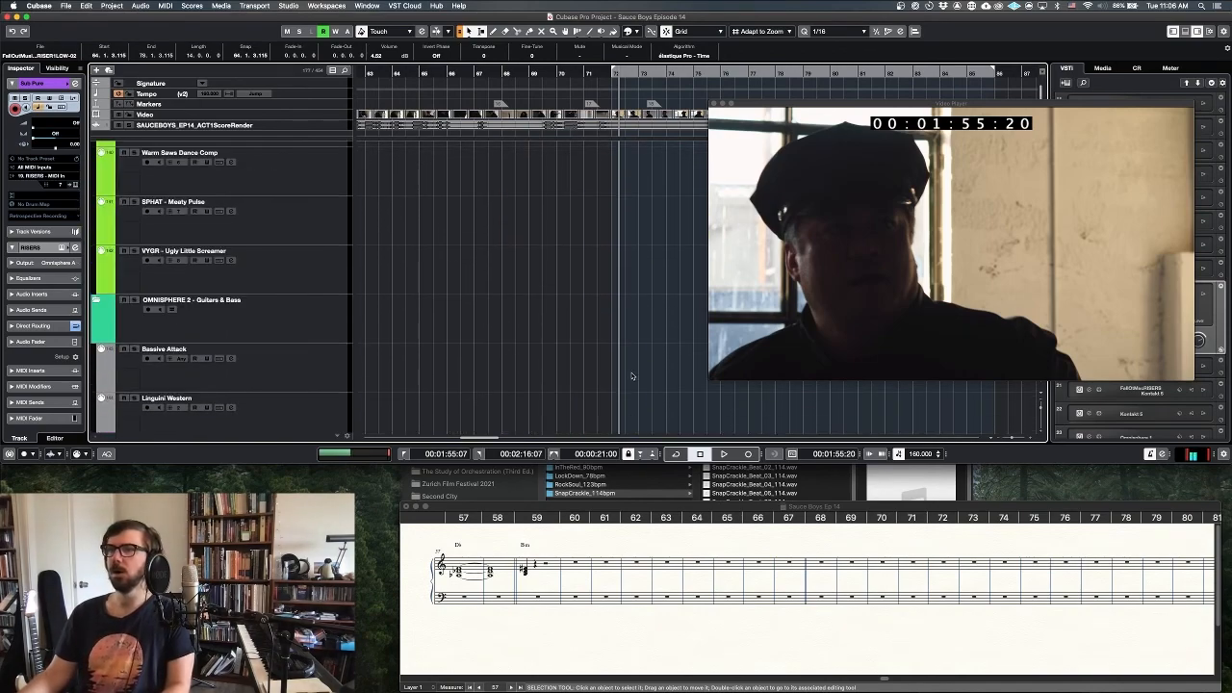
scroll(622, 335, "down", 12)
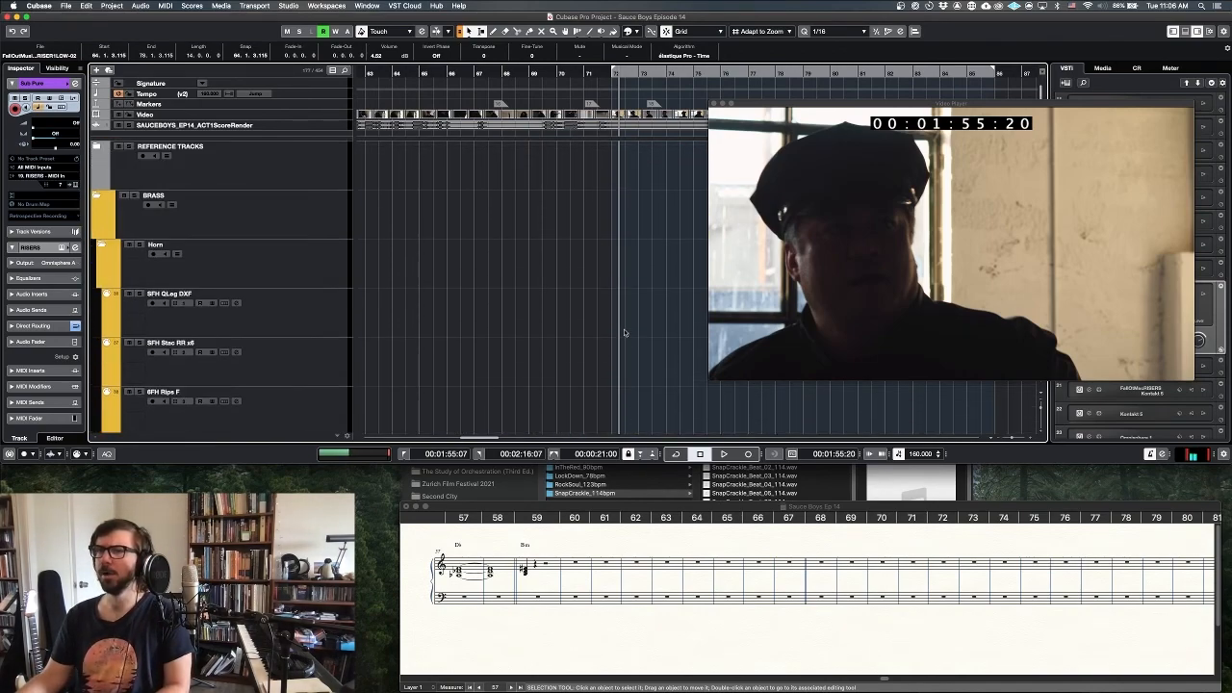
scroll(311, 283, "down", 6)
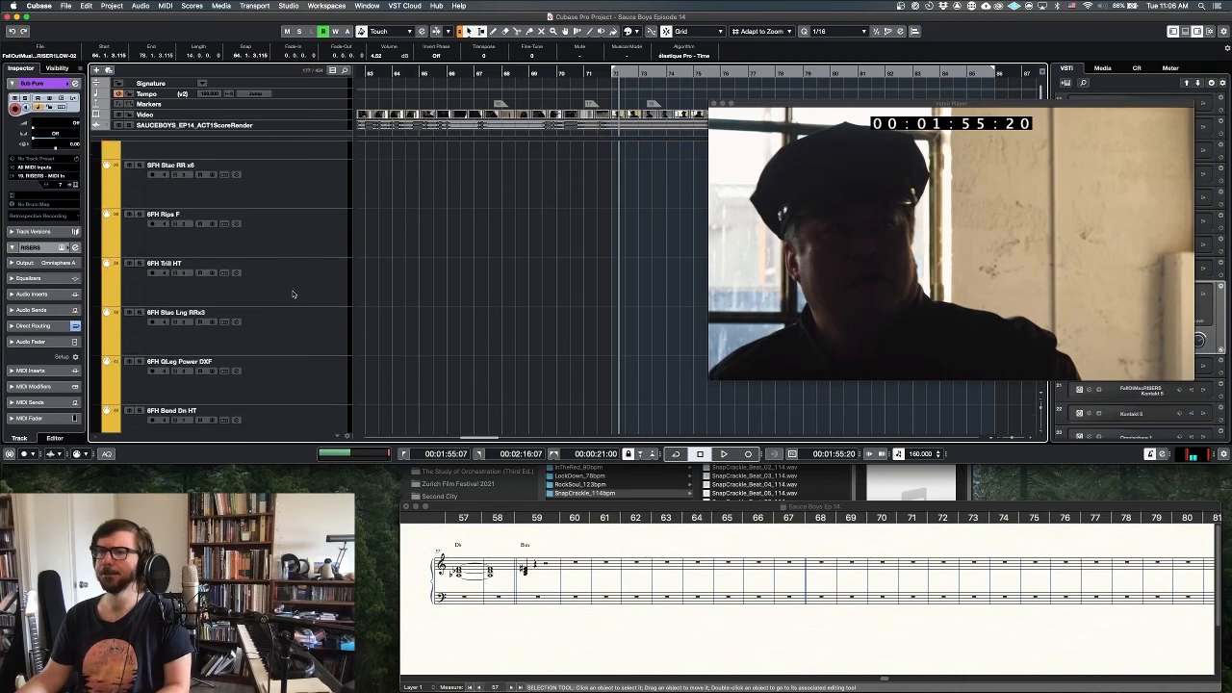
scroll(286, 401, "down", 2)
left_click(298, 397)
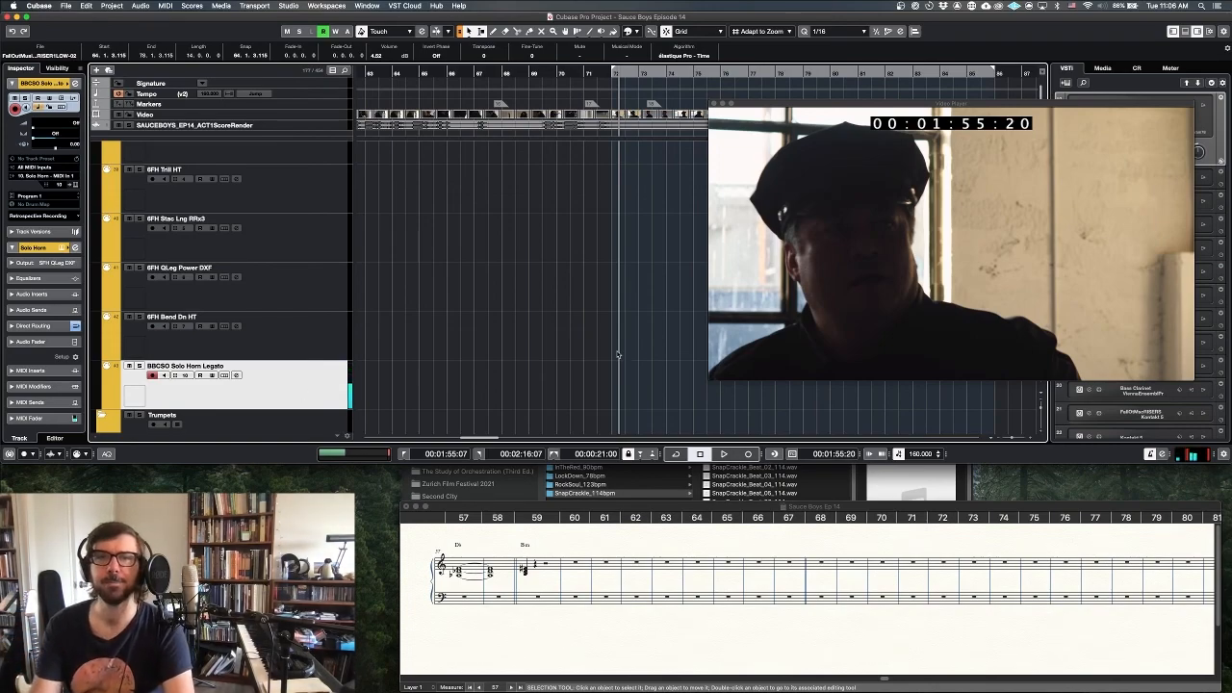
key("KP_Multiply")
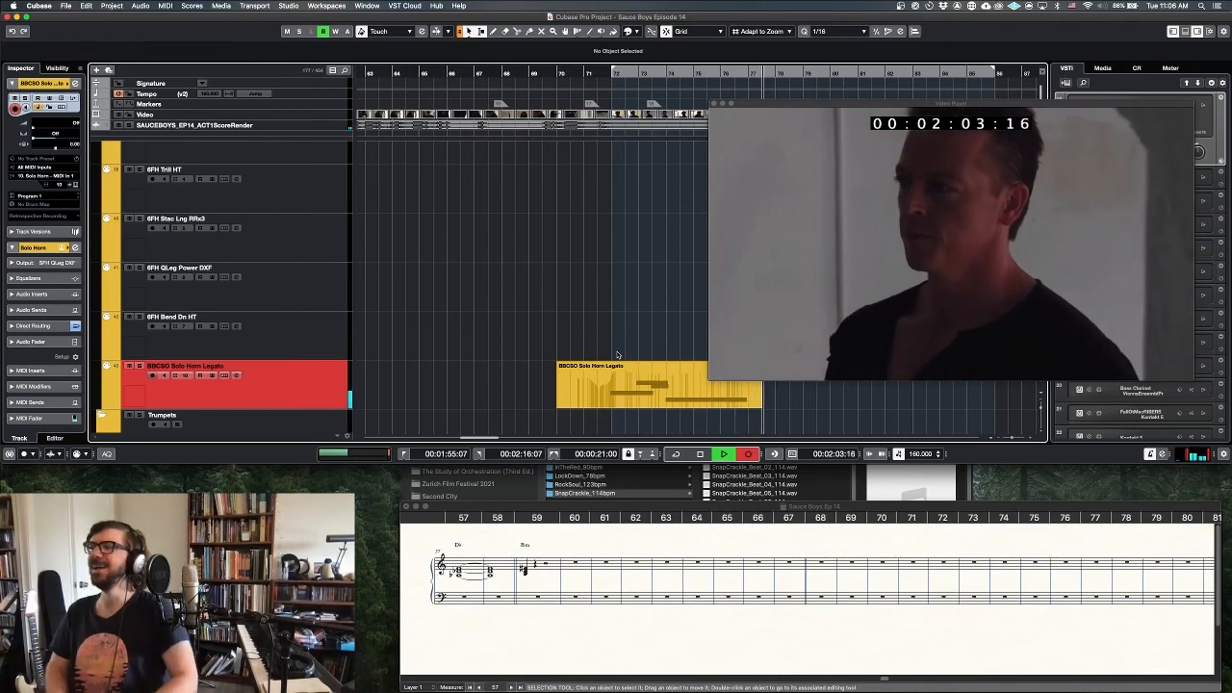
key("space")
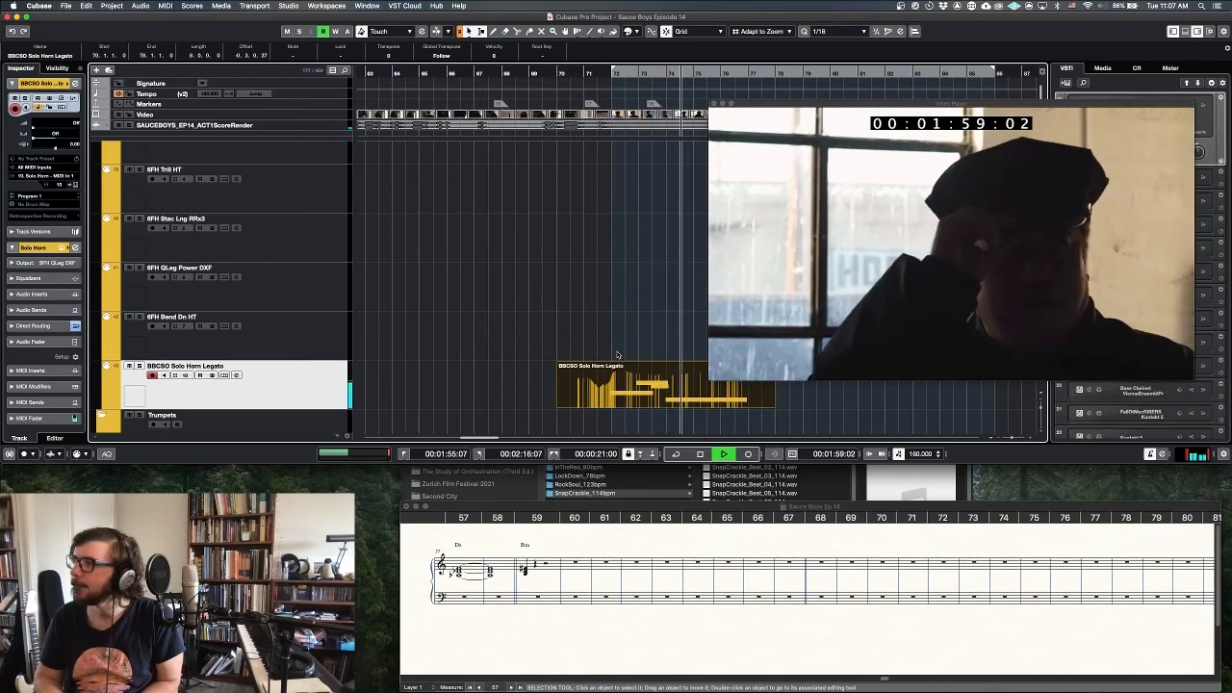
- Play the horn take to picture from 00:01:55:07 to about 00:02:13:11 and replay the passage up to 00:02:08:20
key("space")
key("KP_1")
key("space")
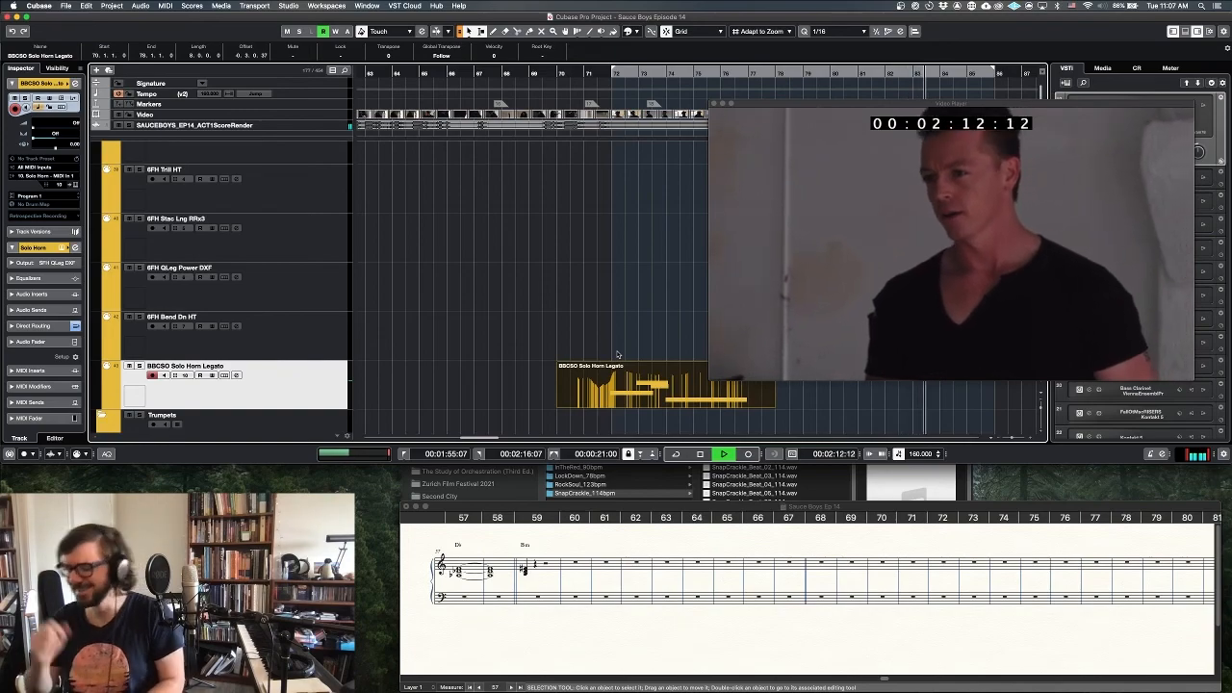
key("space")
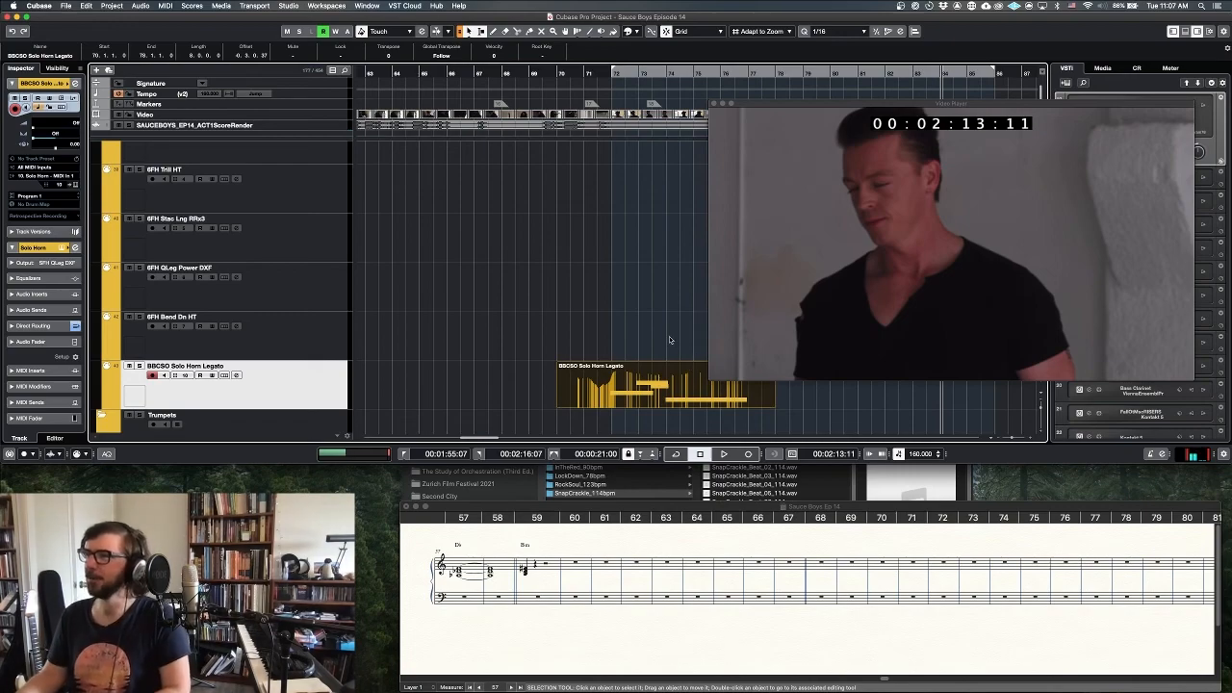
key("space")
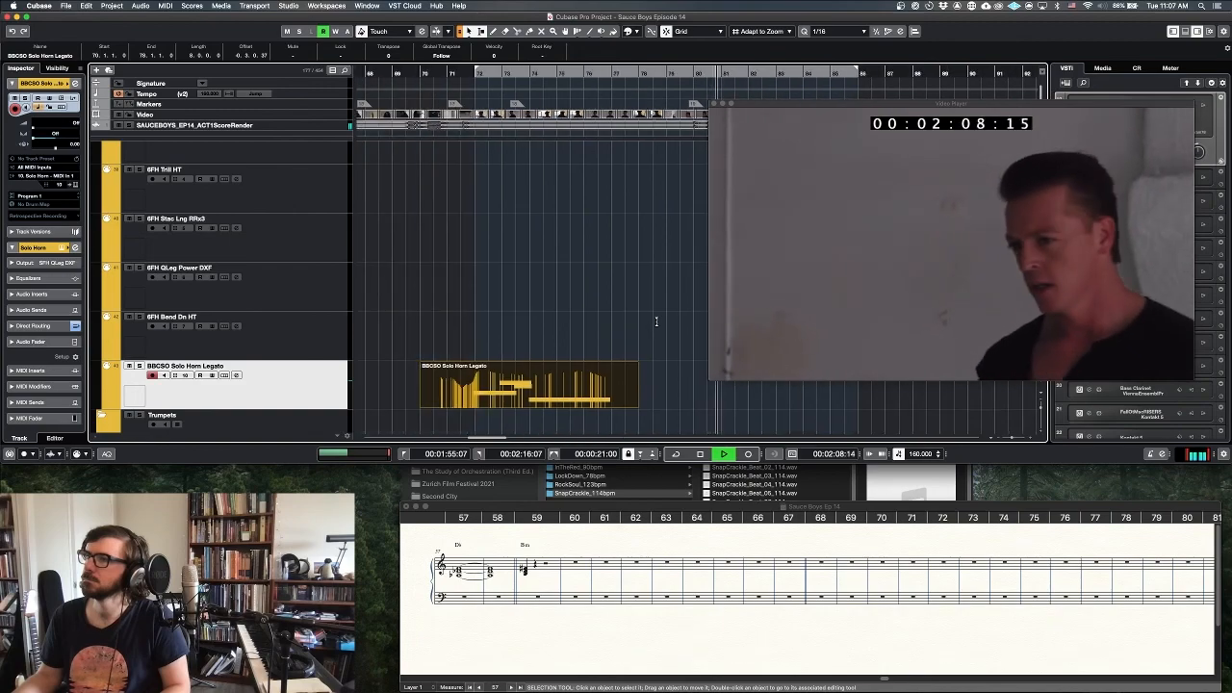
key("space")
- Switch to the Finale score, give measure 71 a double barline and activate the Speedy Entry tool
scroll(736, 587, "right", 2)
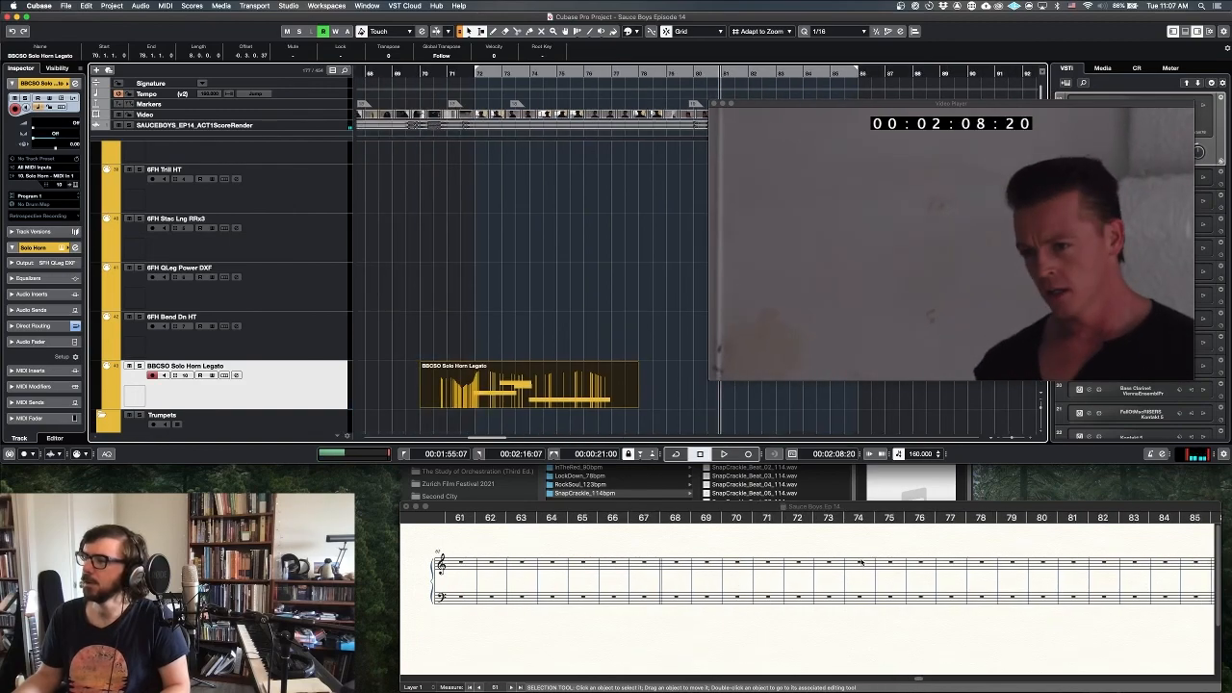
right_click(778, 563)
mouse_move(797, 587)
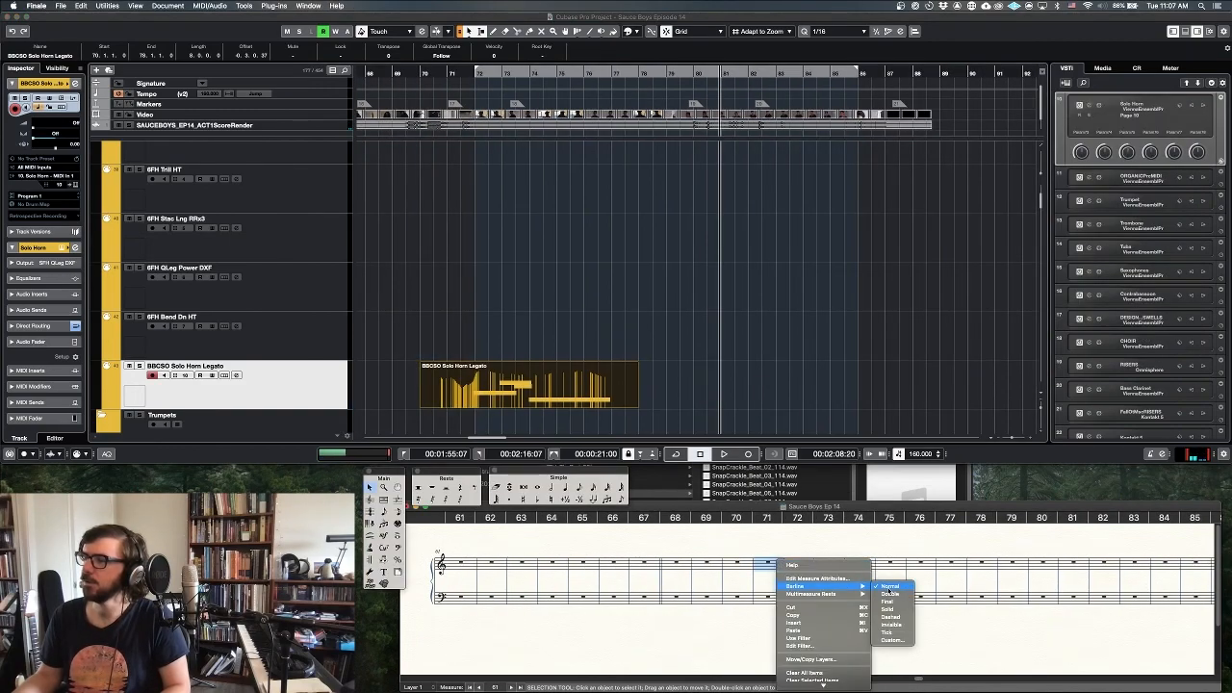
left_click(890, 594)
key("ctrl+s")
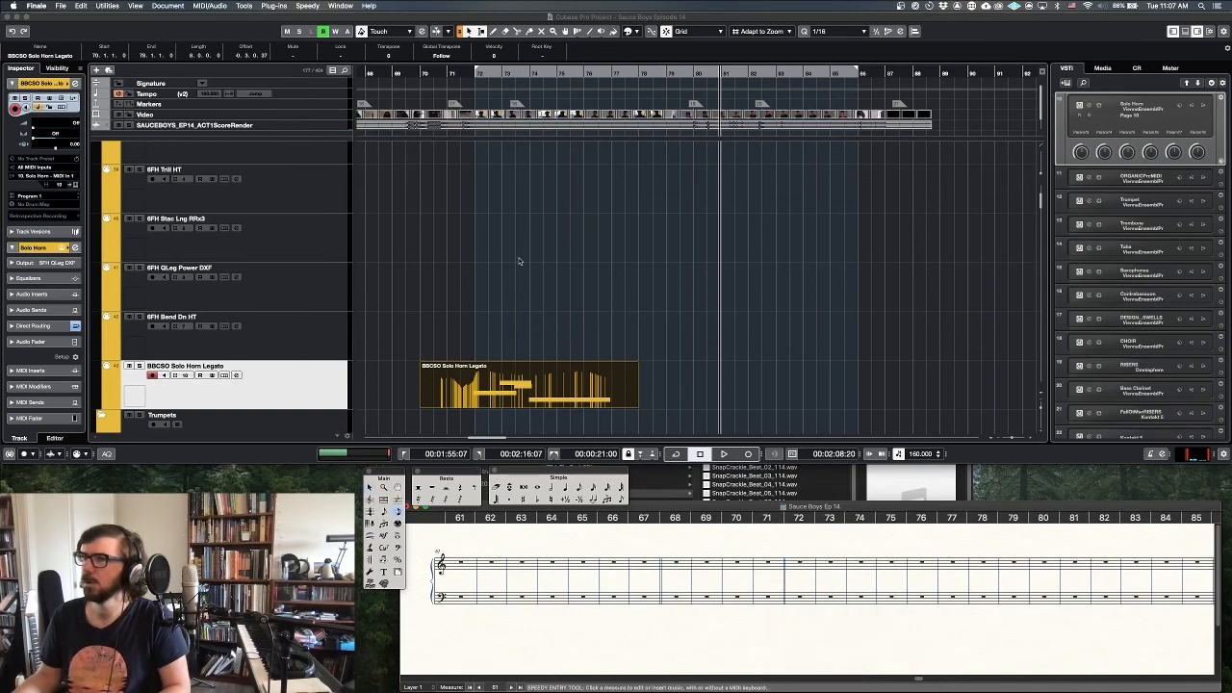
- Open the BBCSO Solo Horn Legato take in the key editor and notate its melody on Finale's treble staff in measures 72 to 76
double_click(526, 393)
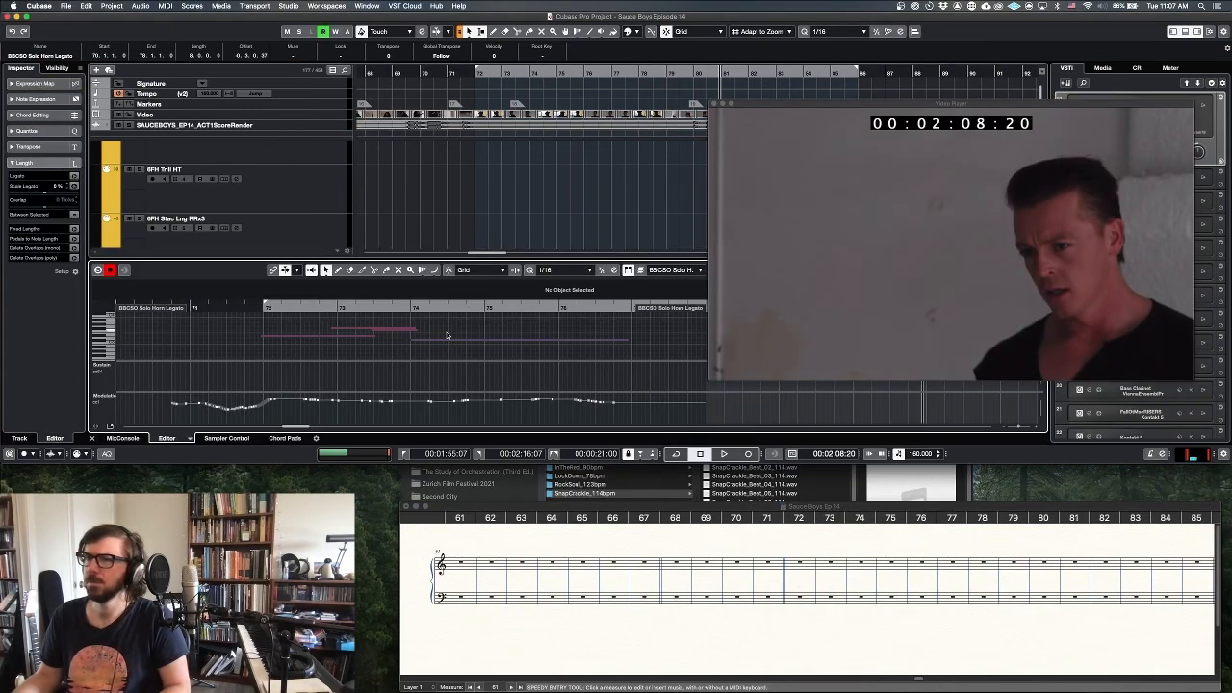
left_click(819, 562)
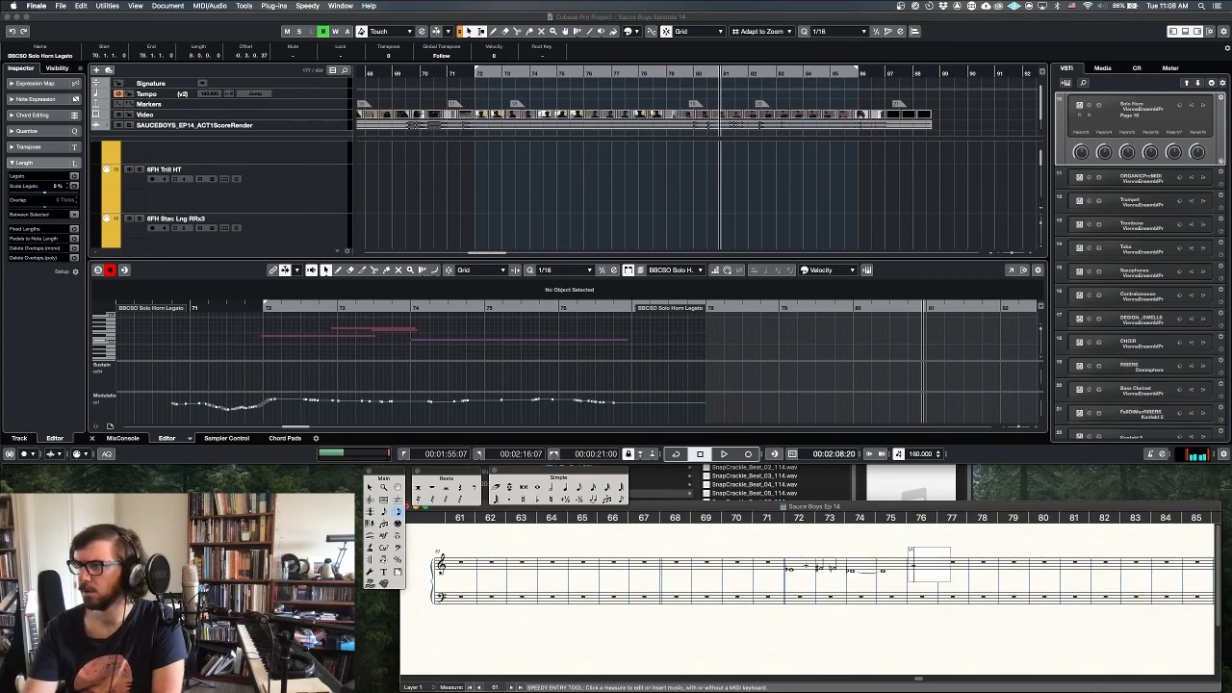
key("Escape")
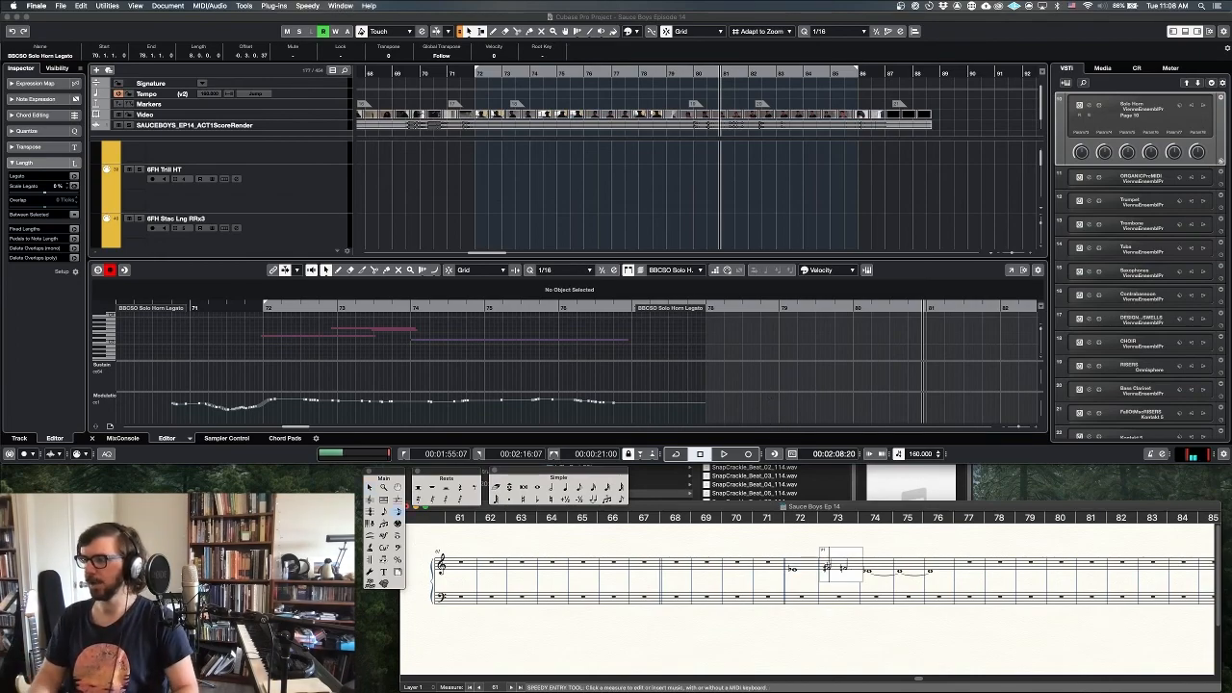
- Play the horn passage to picture twice in Cubase from 00:01:55:07, stopping at 00:02:02:20 and 00:02:03:10
left_click(834, 205)
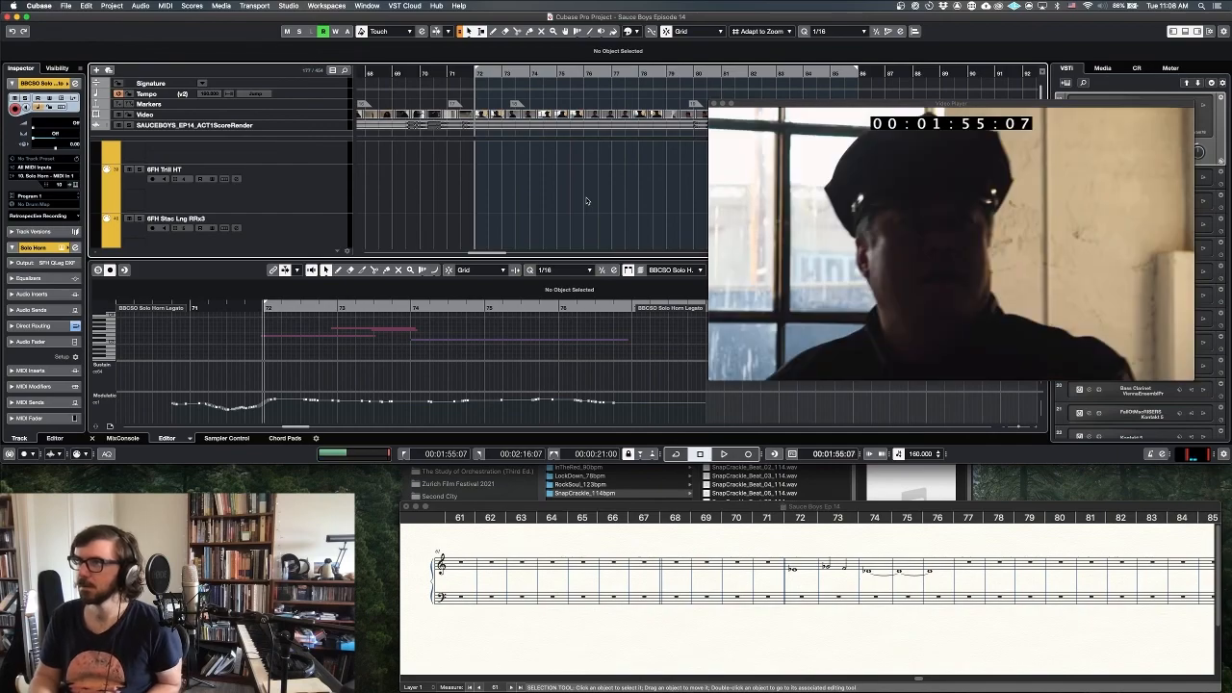
key("space")
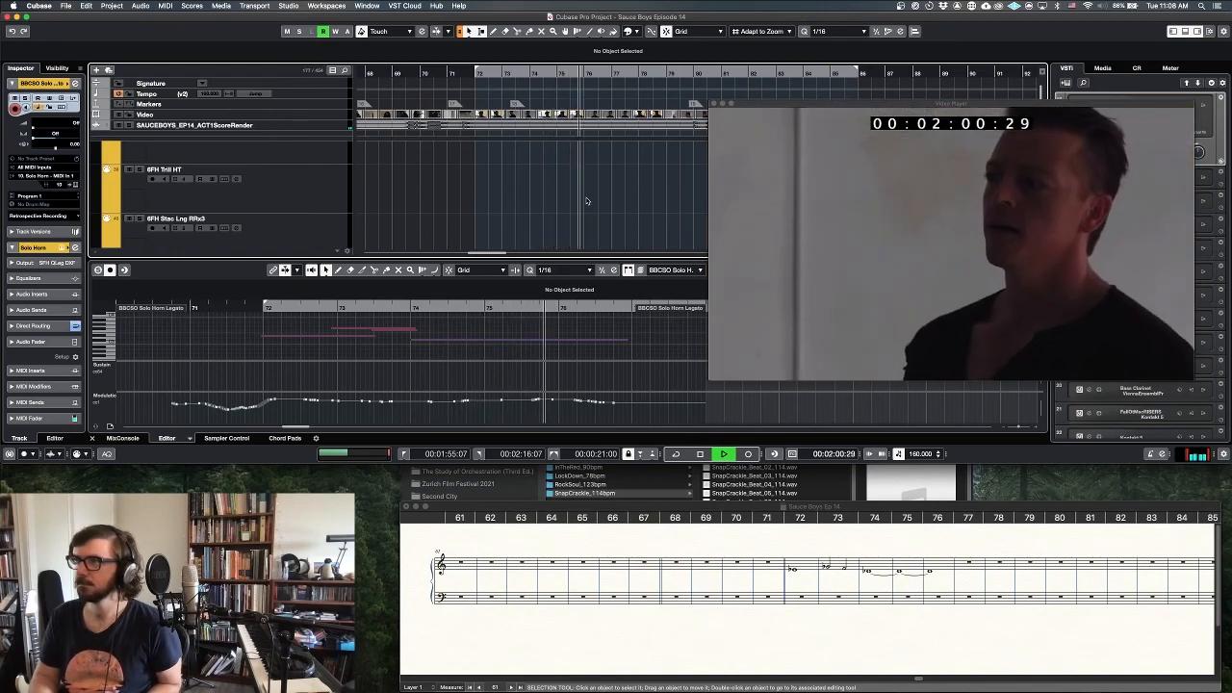
key("space")
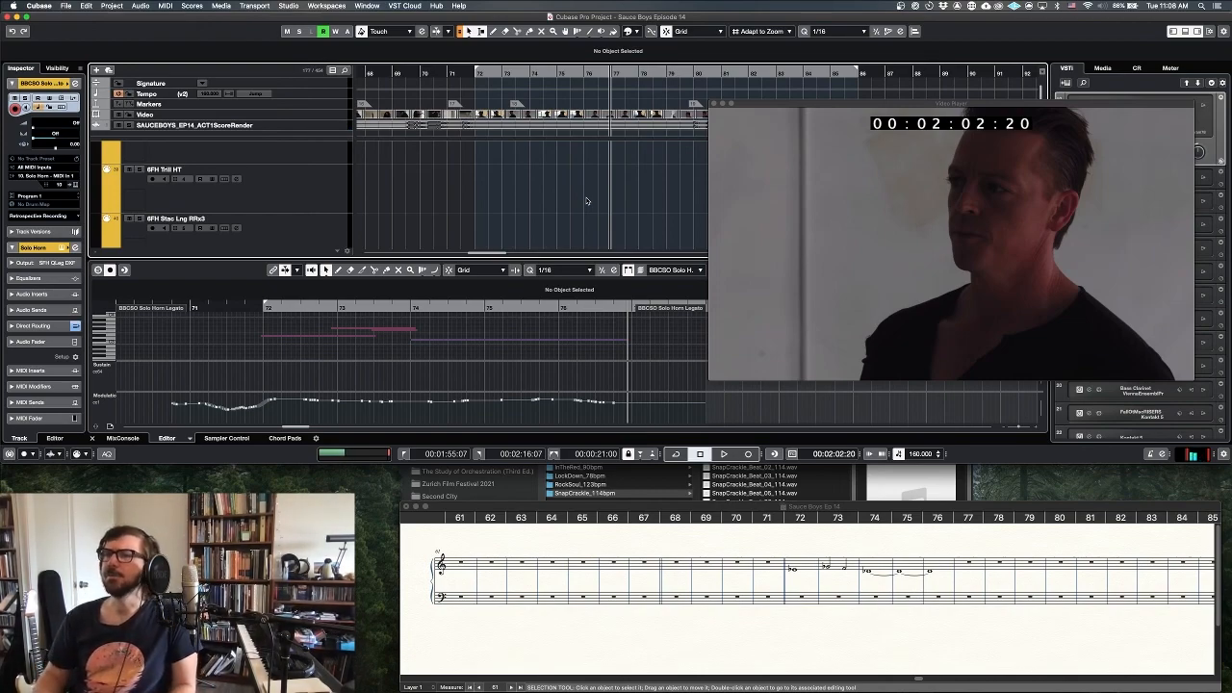
key("KP_1")
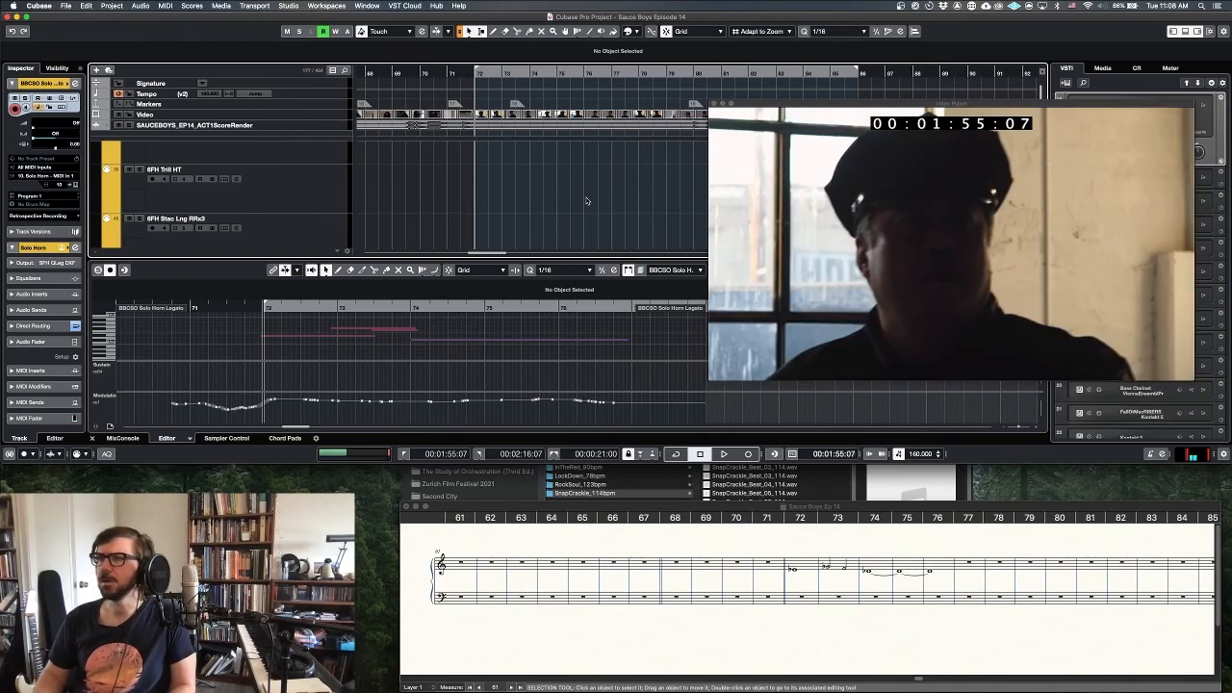
key("space")
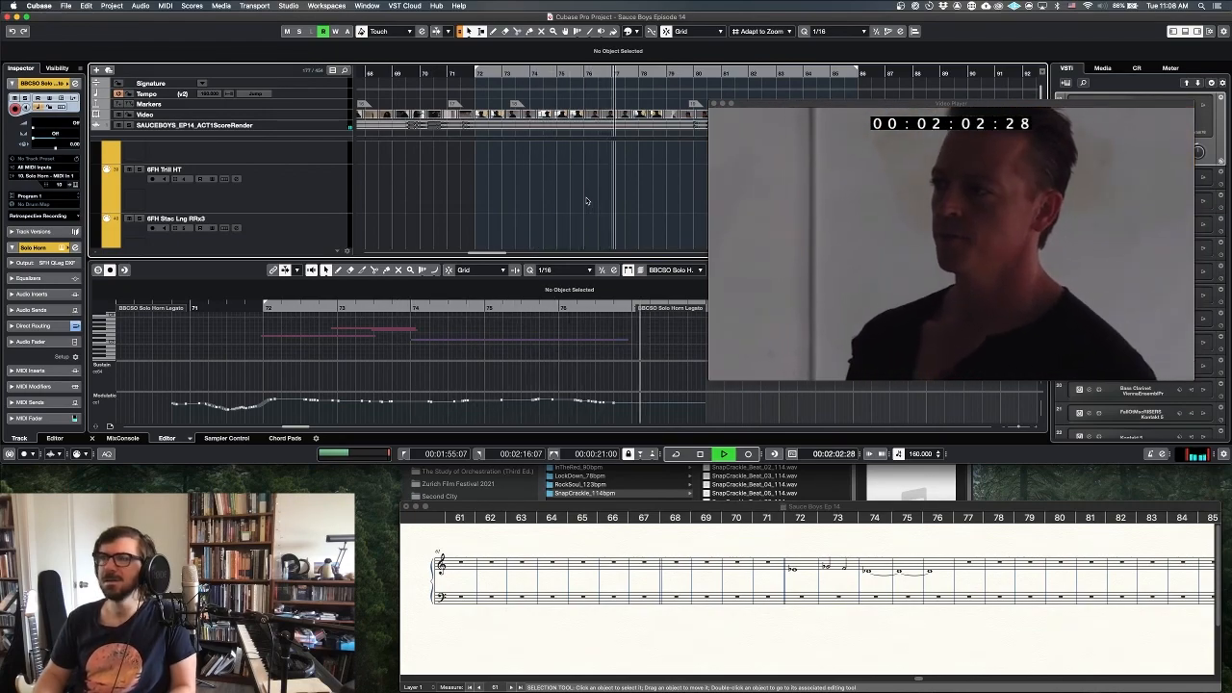
key("space")
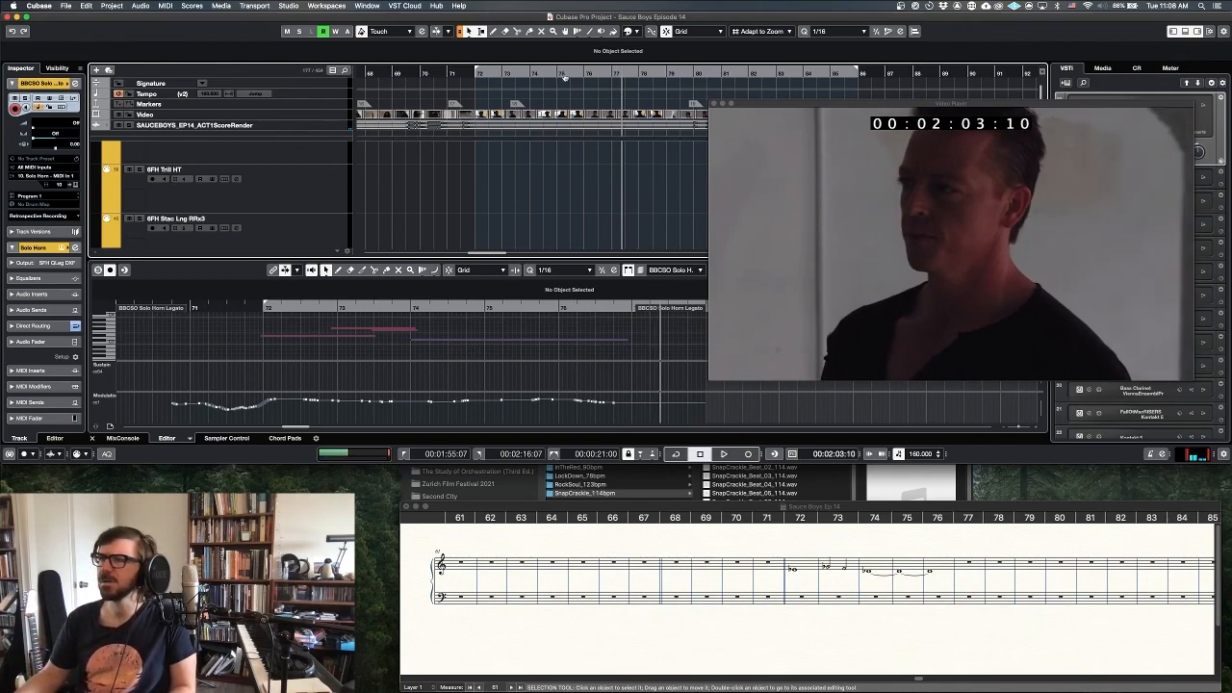
- Set the left locator to 00:01:59:22 at bar 75 and select the VCS BBCSO track in the Cellos folder
left_click(557, 70, "super")
scroll(505, 172, "down", 3)
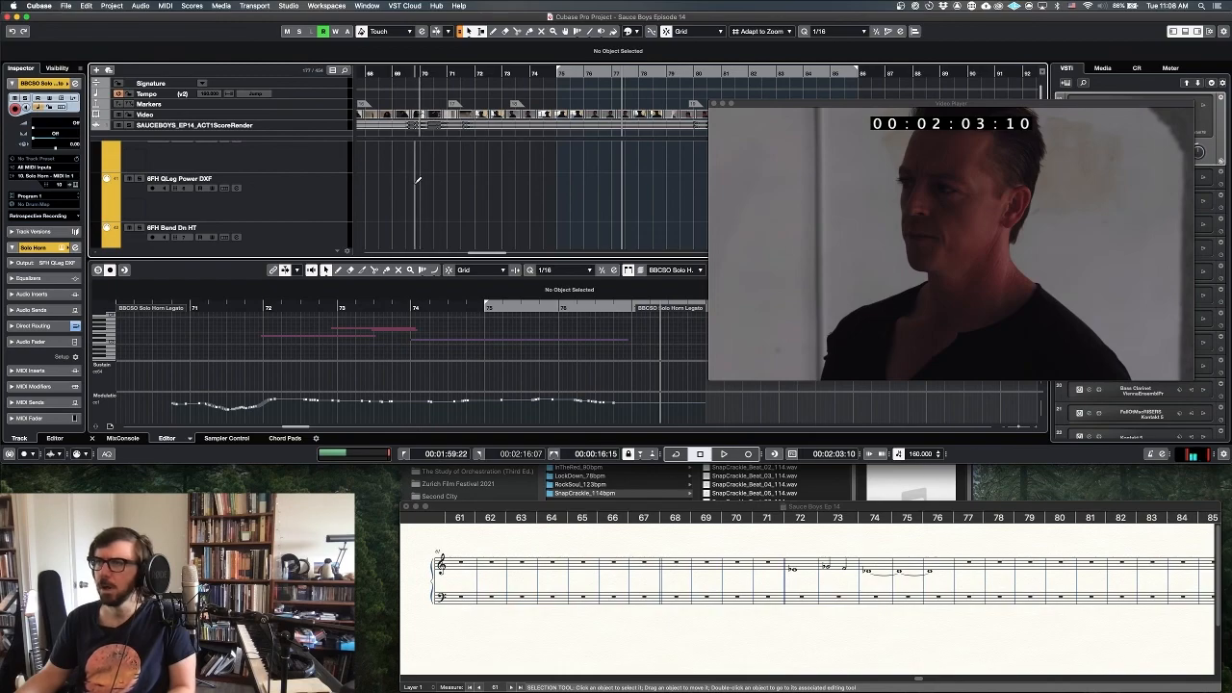
key("super+e")
scroll(365, 269, "down", 3)
scroll(365, 269, "down", 4)
scroll(365, 270, "down", 5)
scroll(365, 269, "down", 10)
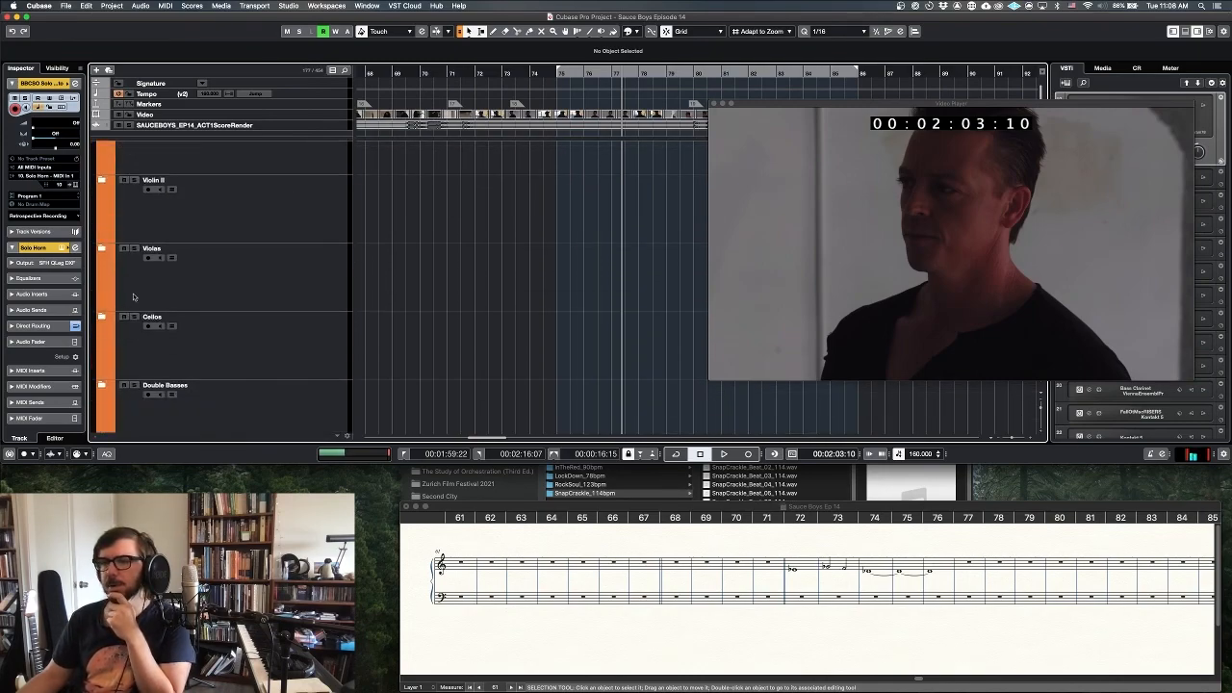
left_click(103, 318)
scroll(231, 365, "down", 3)
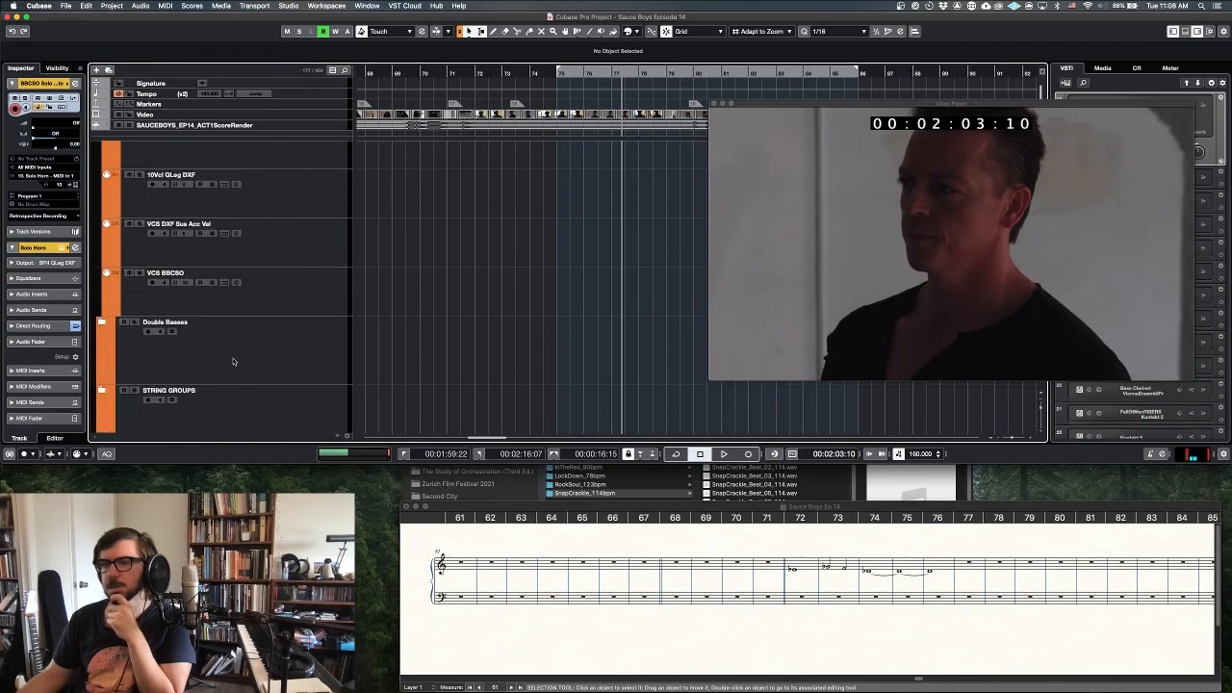
left_click(280, 301)
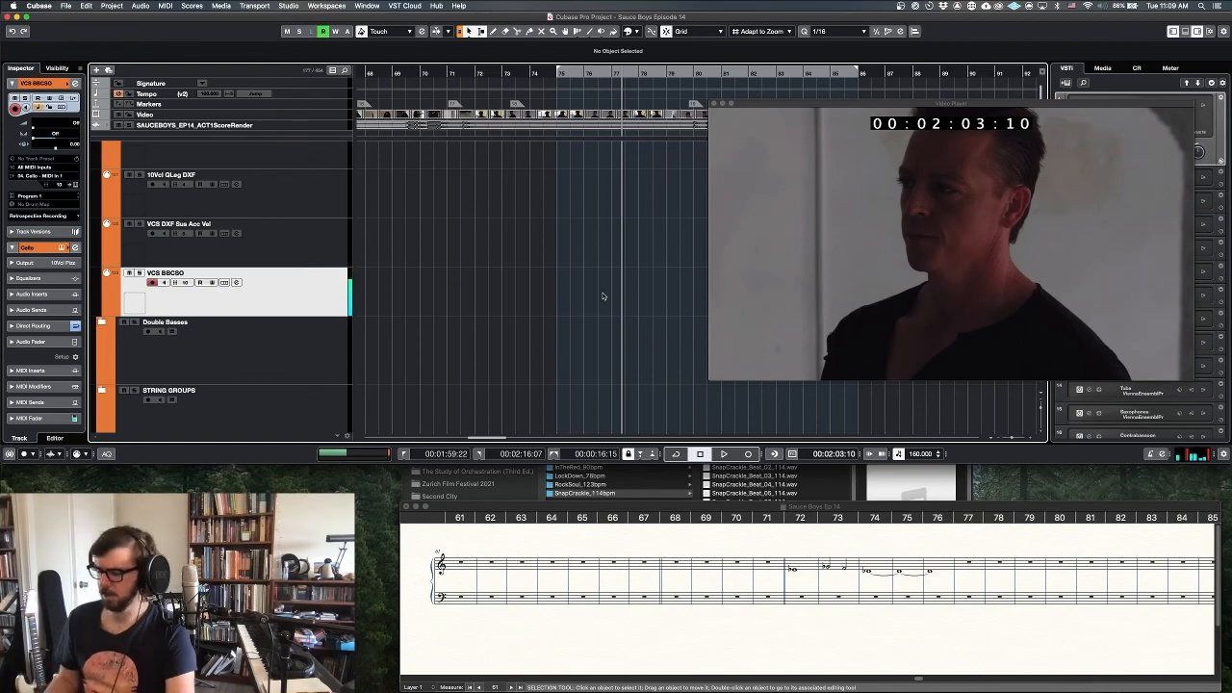
- Record a cello line to picture on VCS BBCSO from bar 75 and replay its opening
key("KP_Multiply")
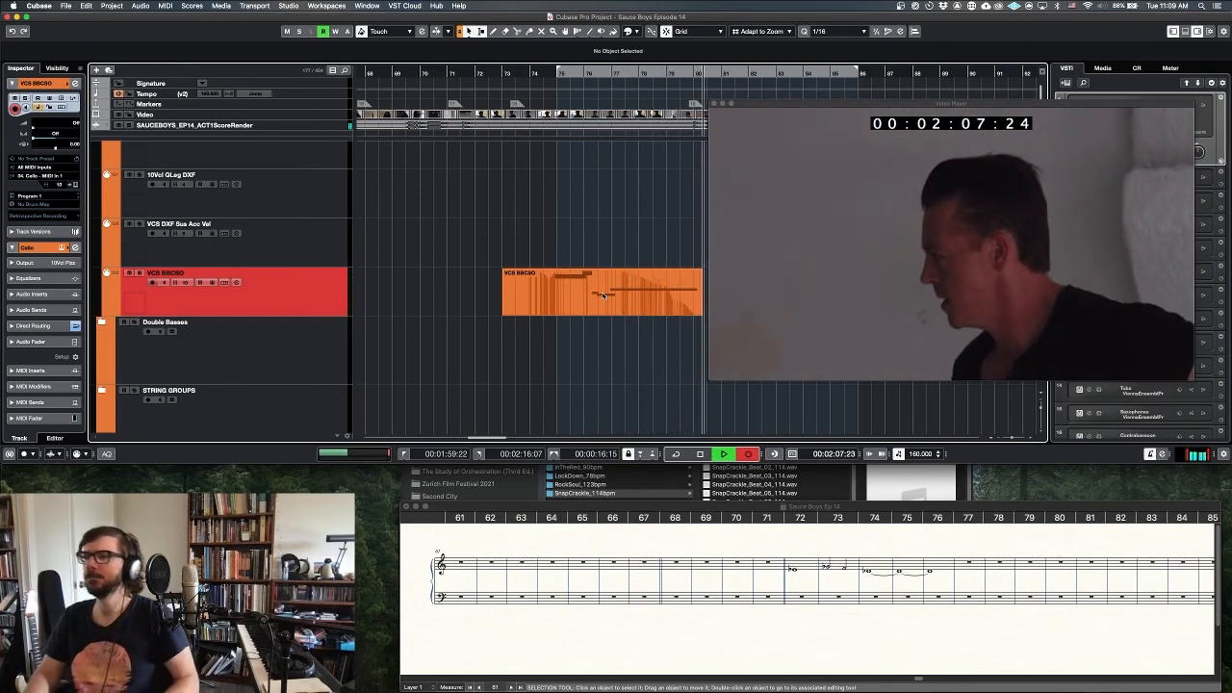
key("space")
key("KP_1")
key("space")
key("space")
- Notate the recorded cello line on the bass staff in Finale from measure 75, tying the long note through measure 79
left_click(943, 624)
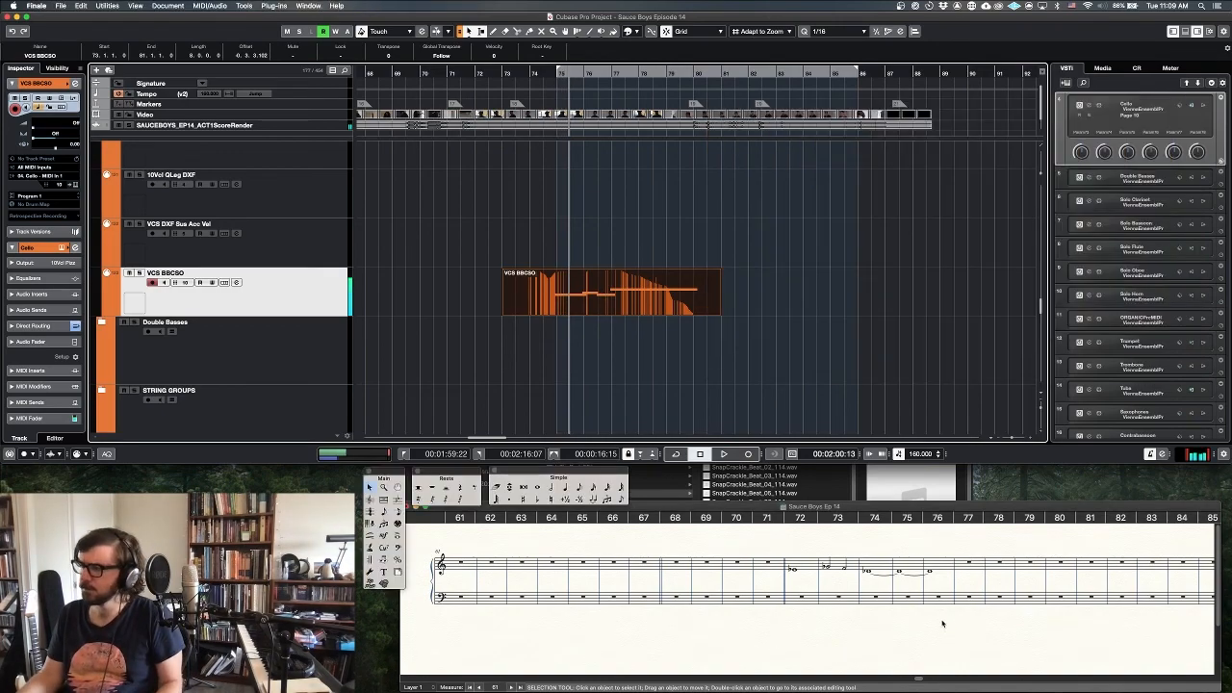
key("ctrl+s")
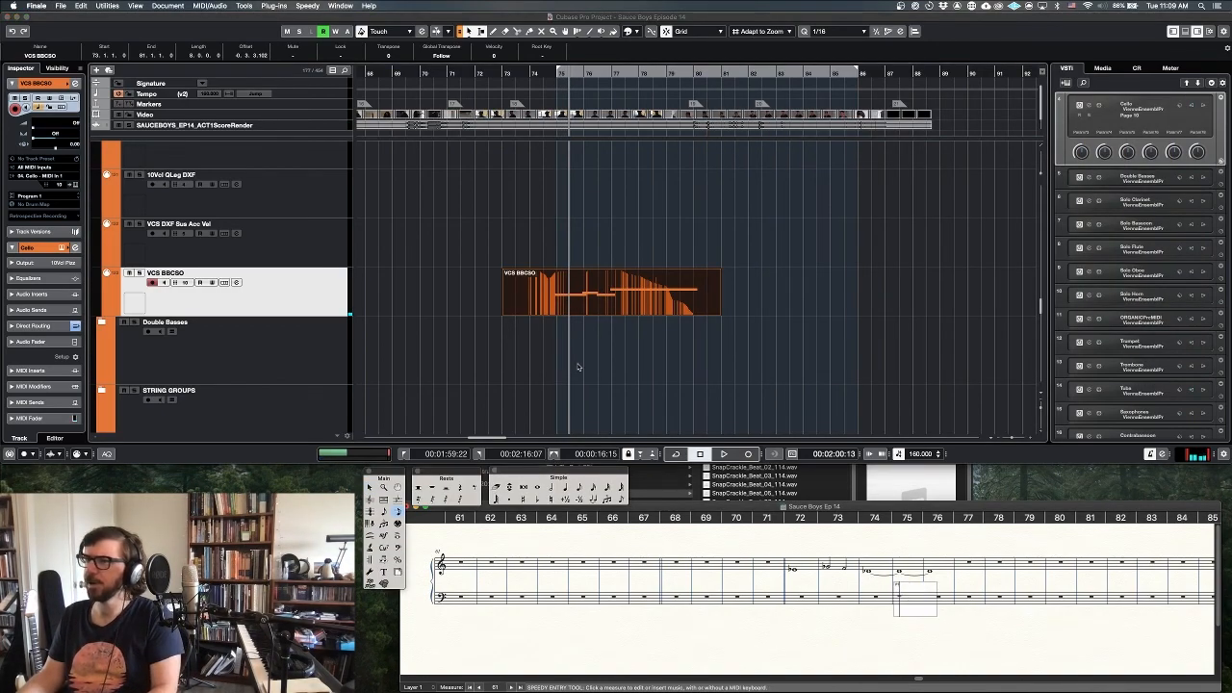
double_click(556, 310)
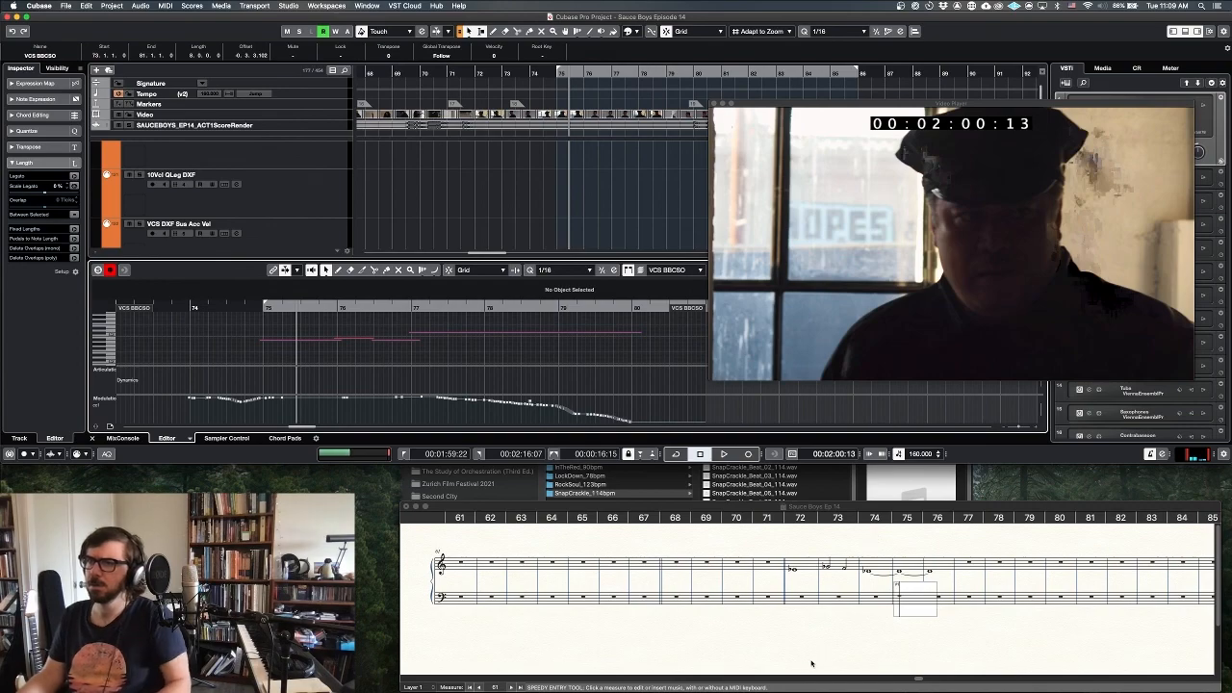
left_click(934, 634)
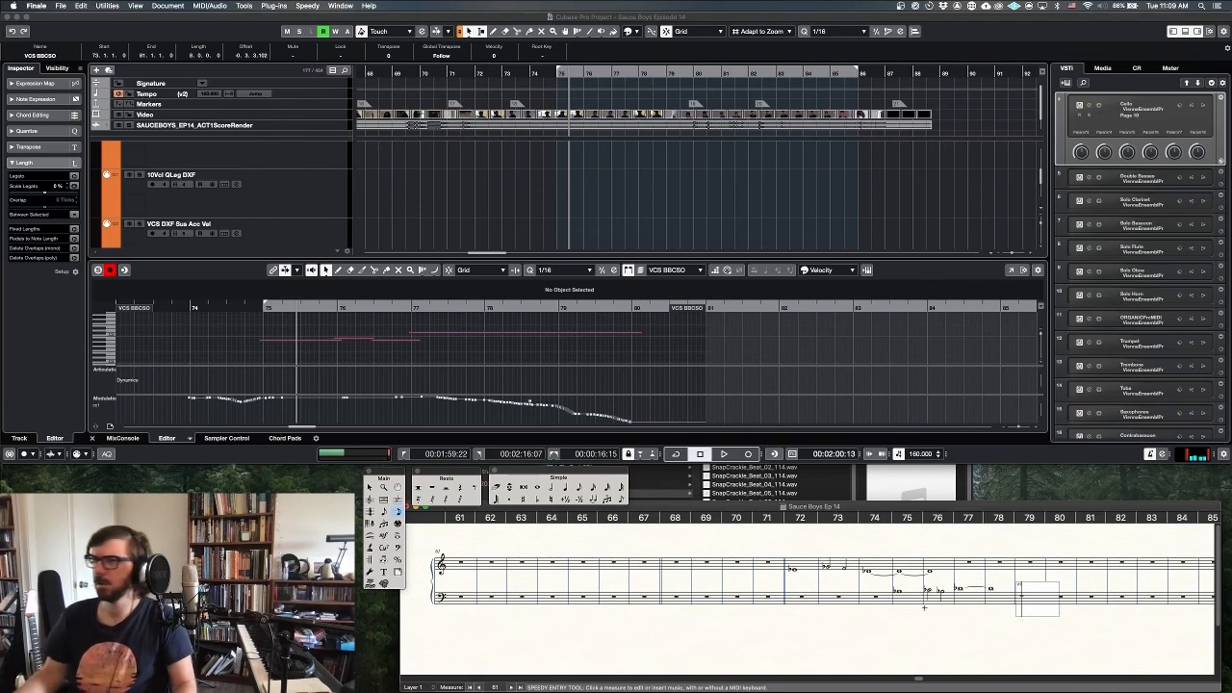
key("Escape")
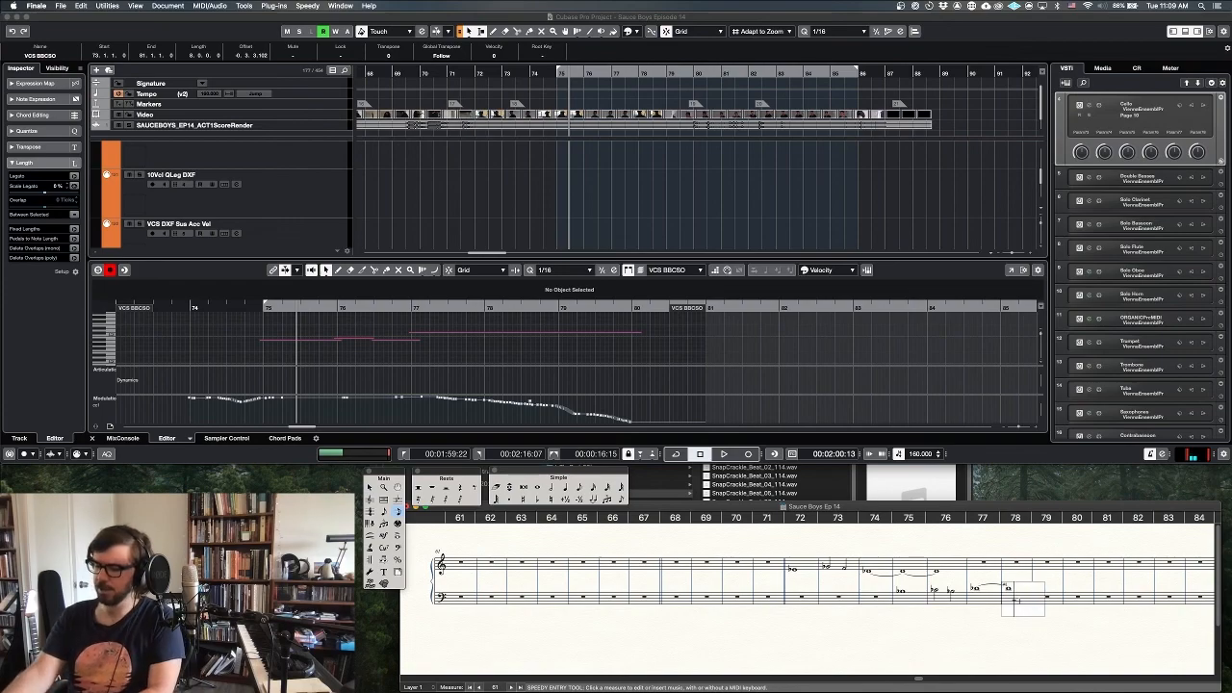
key("7")
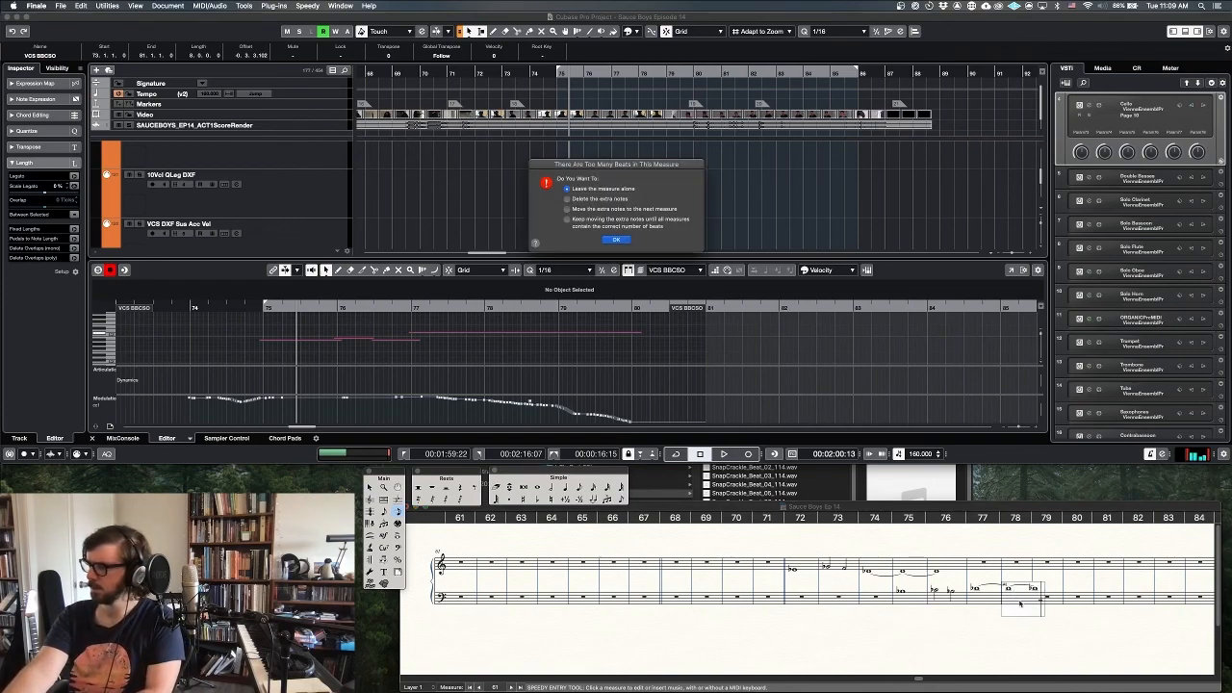
key("Return")
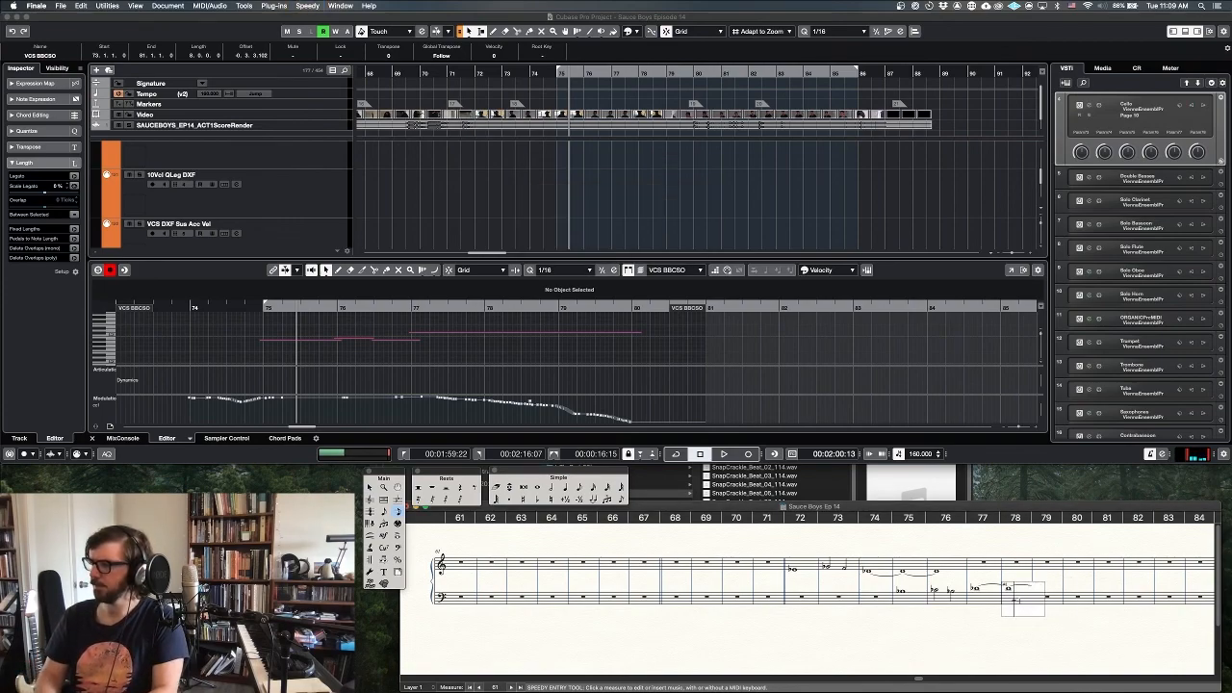
key("Escape")
- Play the cello take to picture in Cubase up to 00:02:07:04, close the key editor and replay from before bar 71 to 00:02:02:08
left_click(944, 223)
key("space")
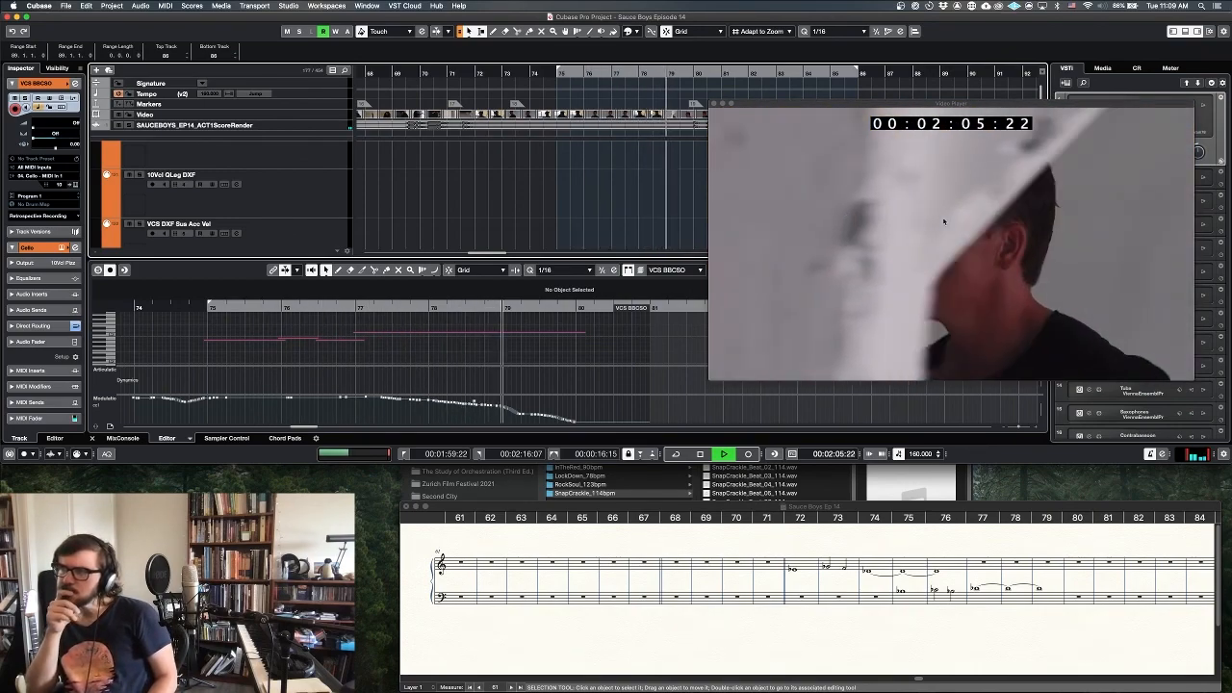
key("space")
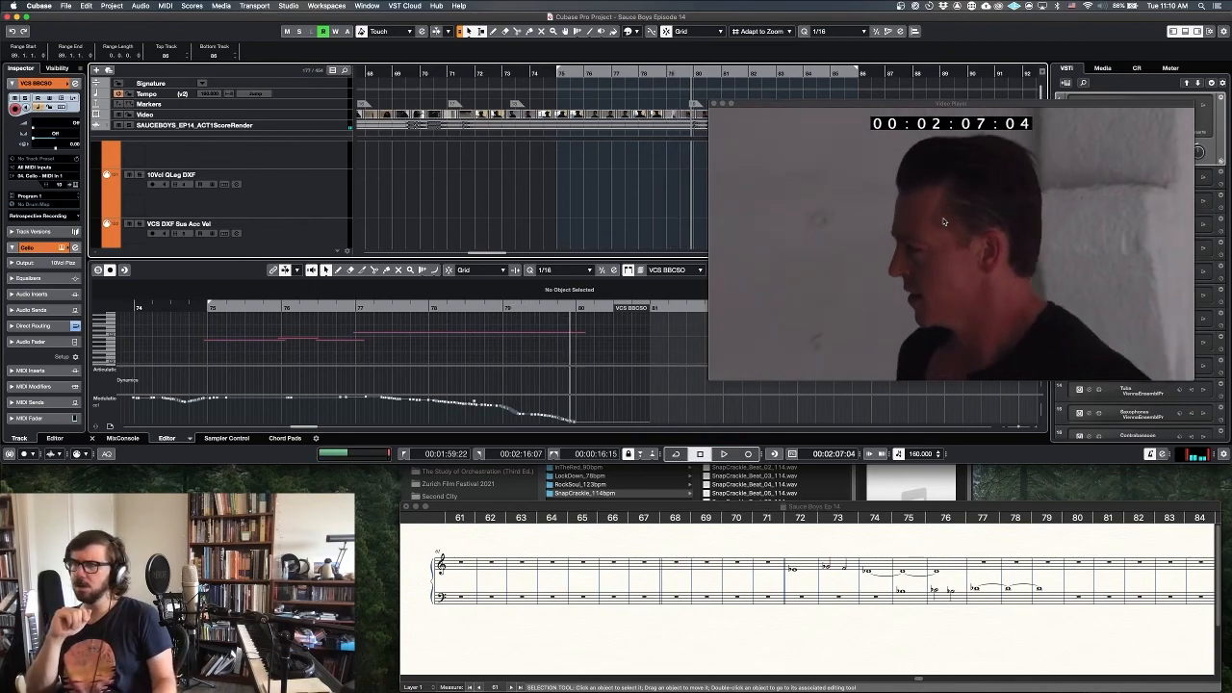
key("super+alt+e")
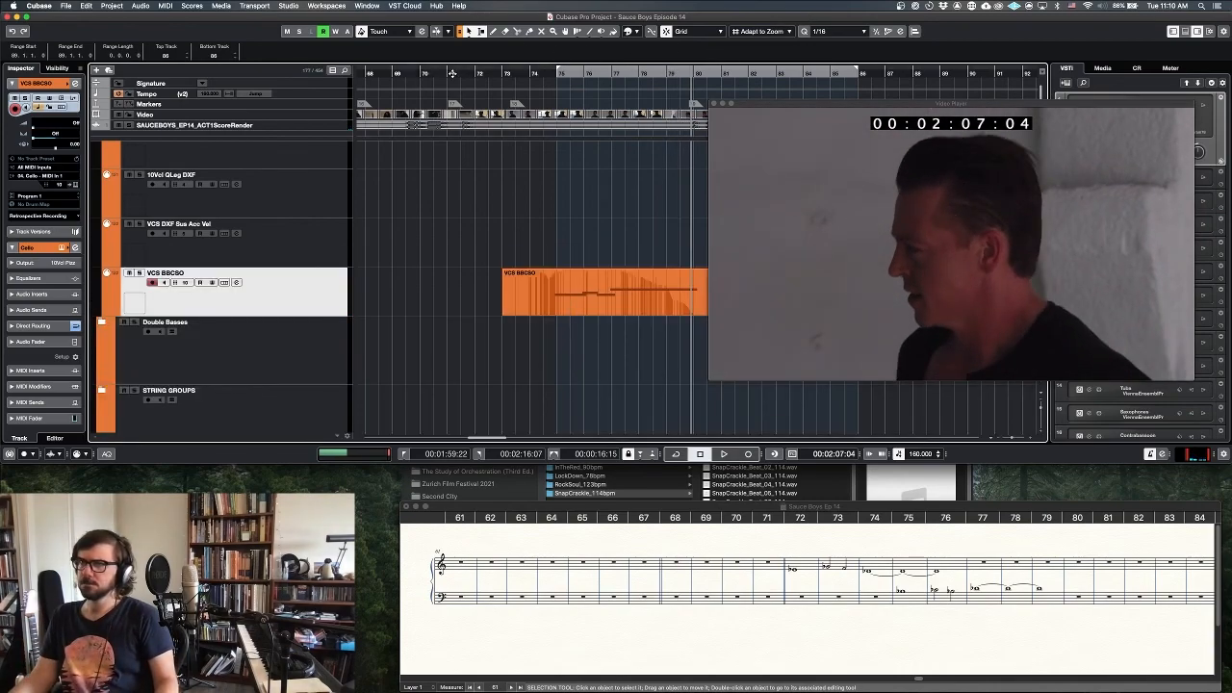
left_click(442, 72)
key("space")
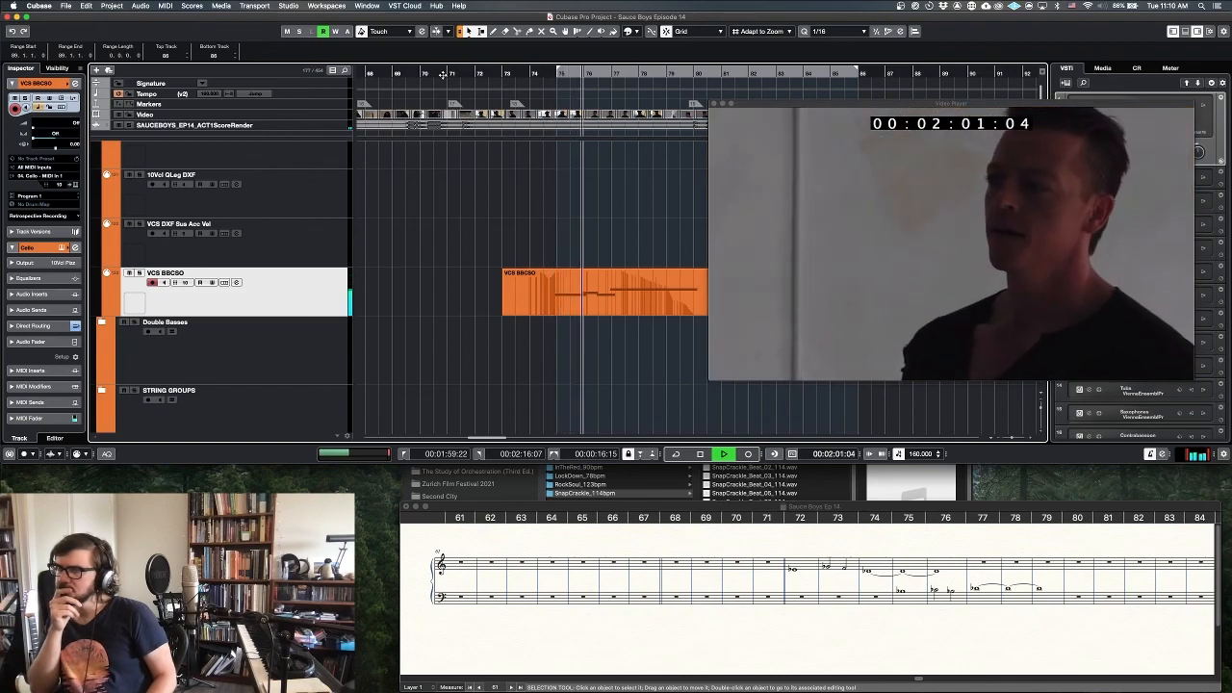
key("space")
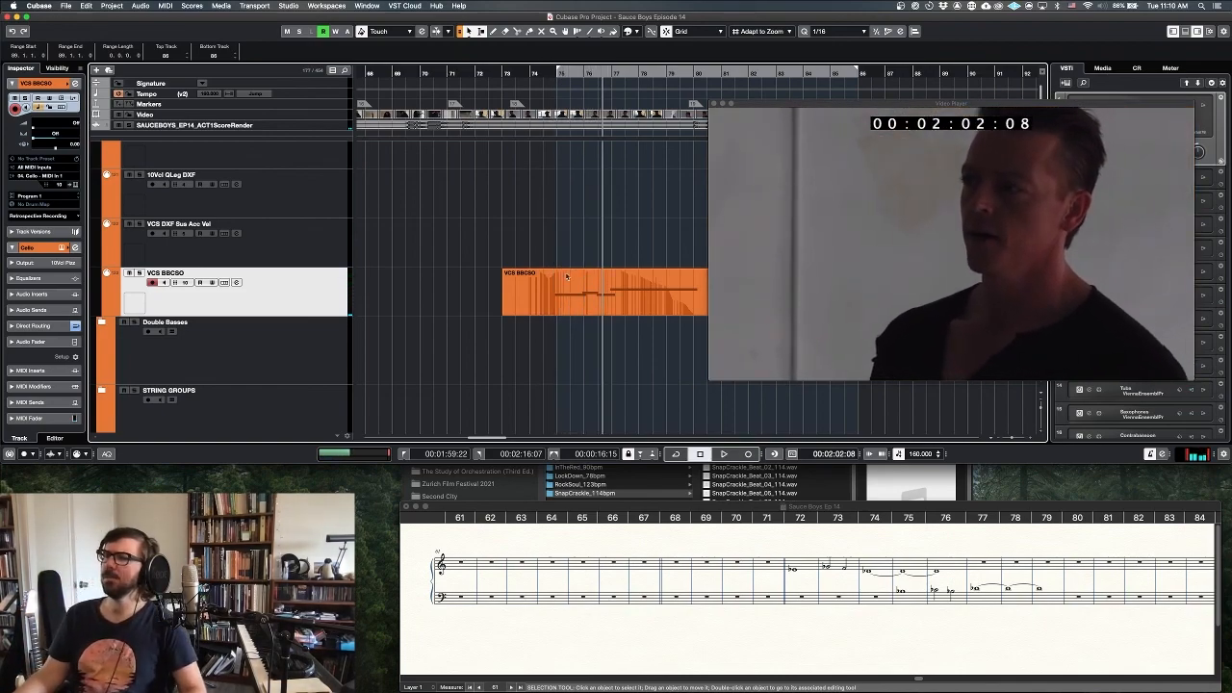
- Redraw the cello take's Modulation curve as a swell rising from near zero through bar 75
left_click(521, 295)
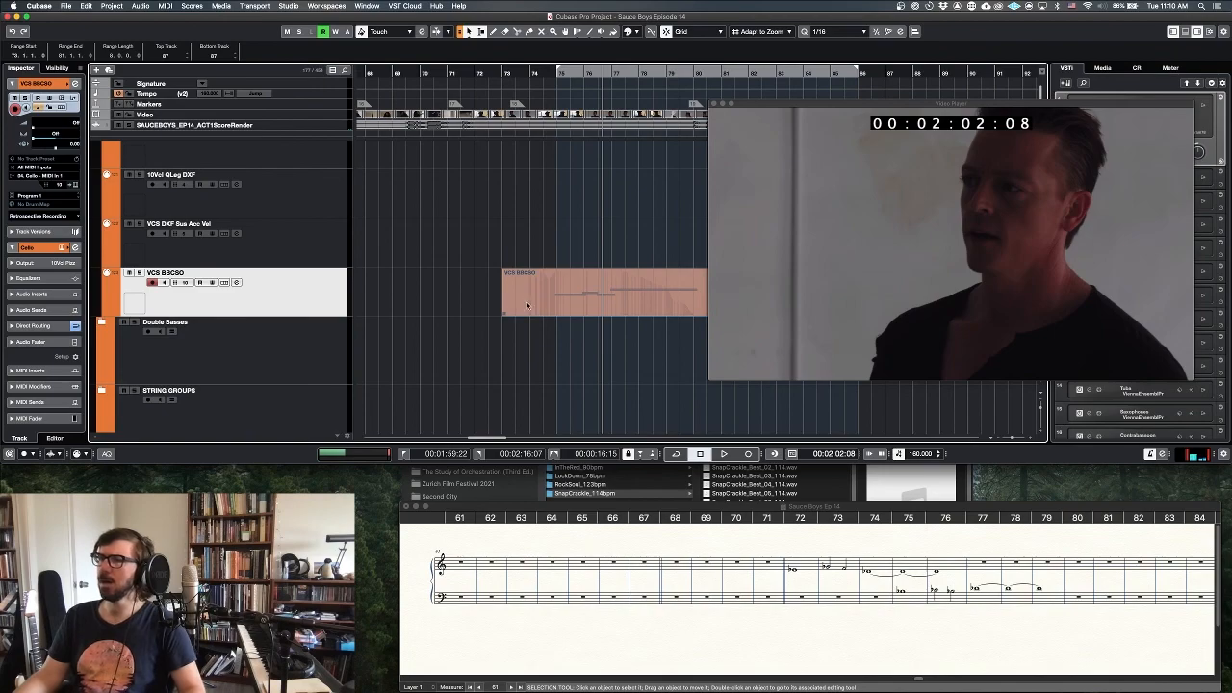
double_click(518, 306)
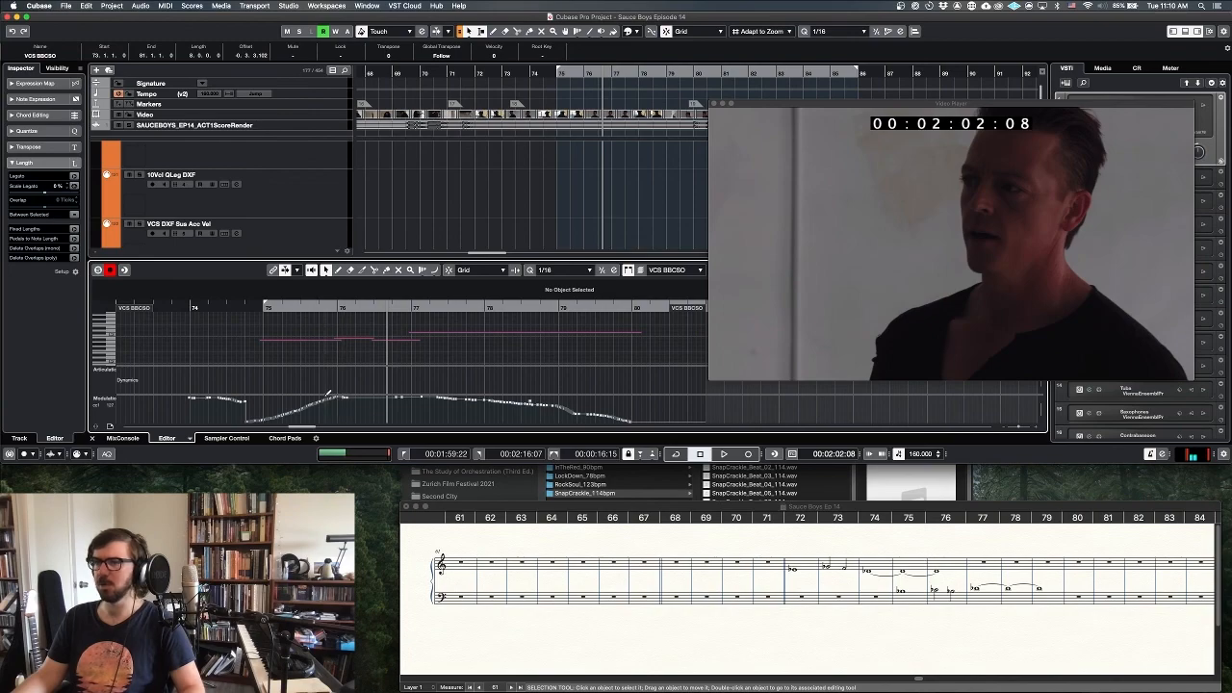
key("Return")
- Play the edited cello swell to picture from 00:01:59:22 to 00:02:03:17
key("KP_1")
key("space")
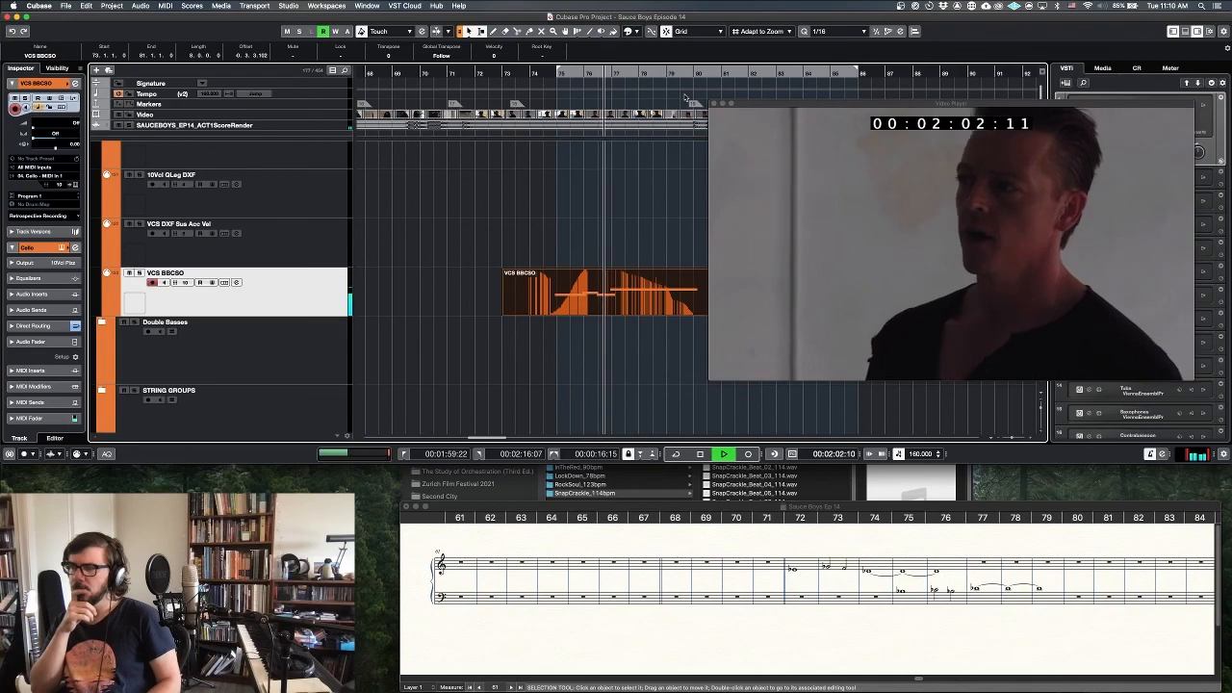
key("space")
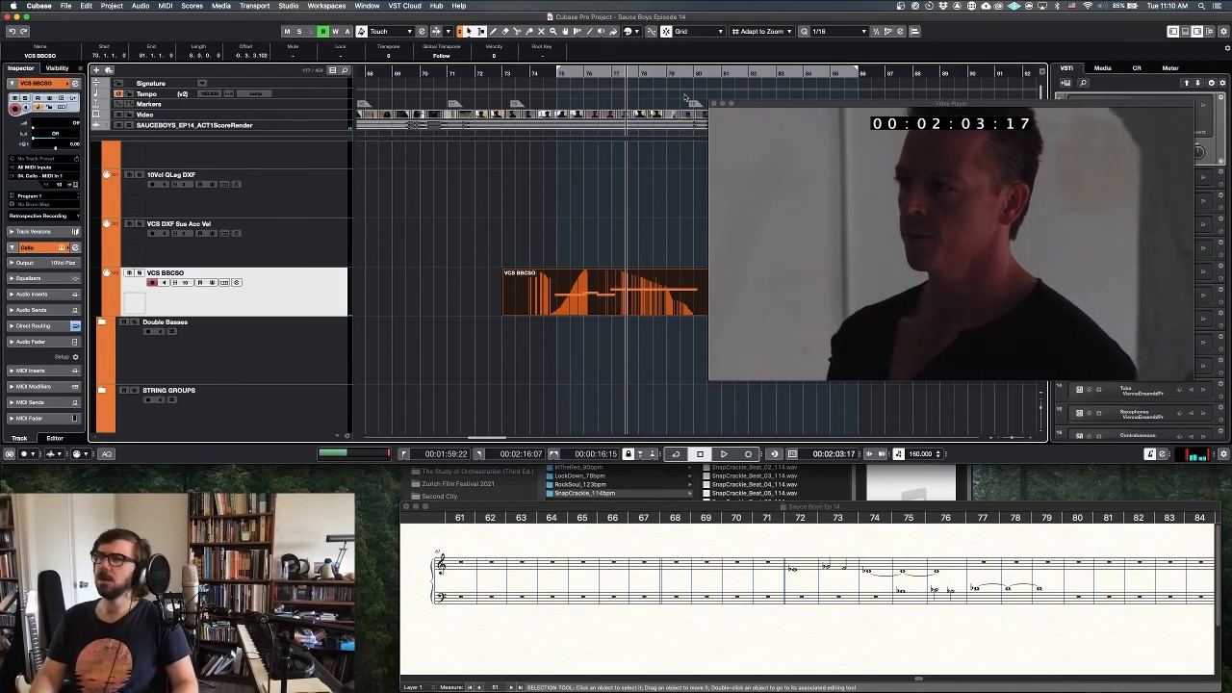
- Redraw the cello's Modulation swell in bar 75 with a higher starting level and play from before bar 71 to 00:02:17:27
key("KP_1")
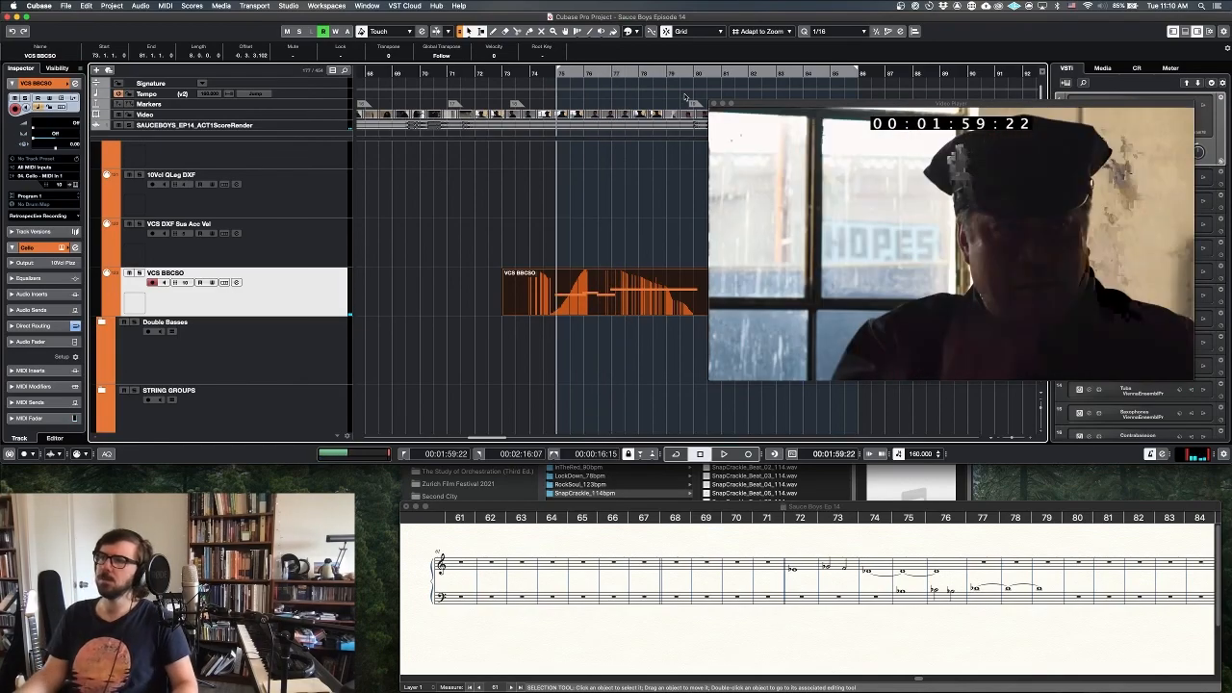
double_click(567, 314)
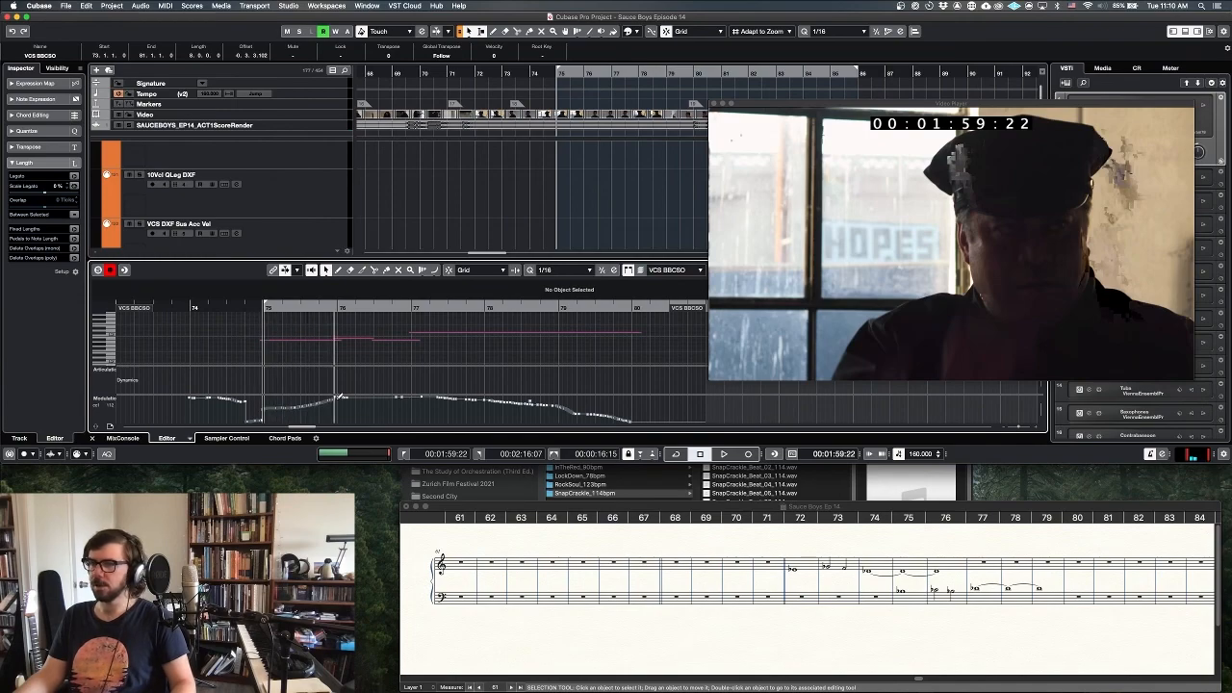
key("Return")
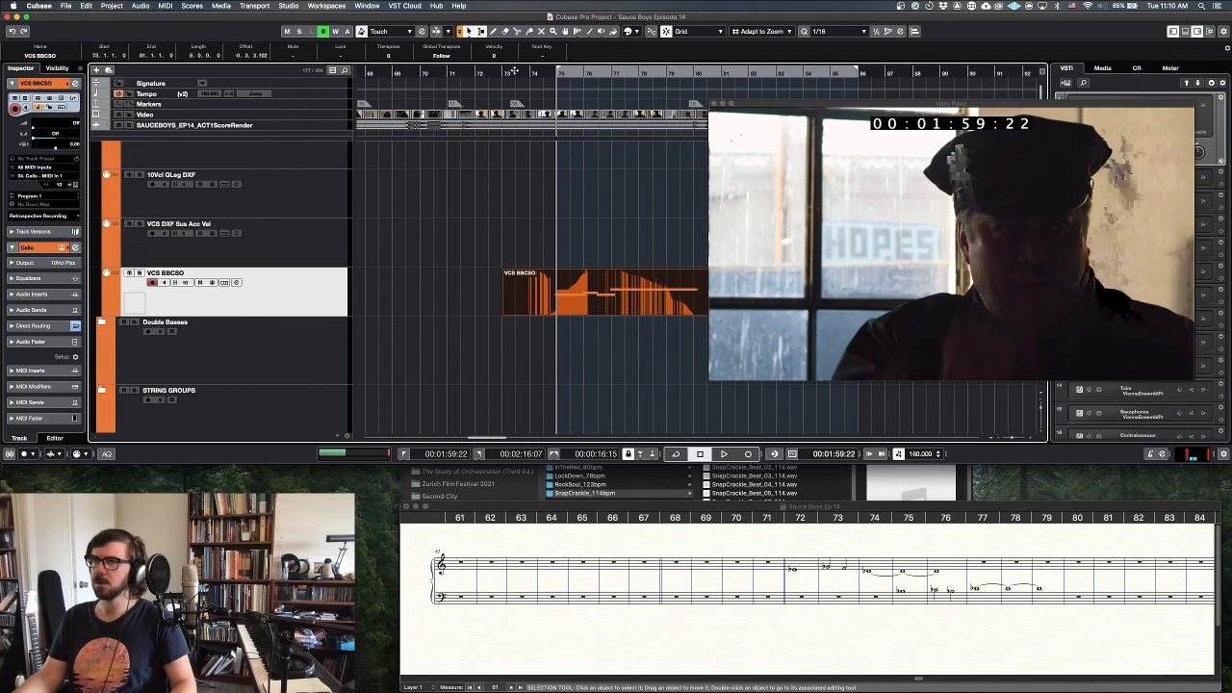
left_click(440, 74)
key("space")
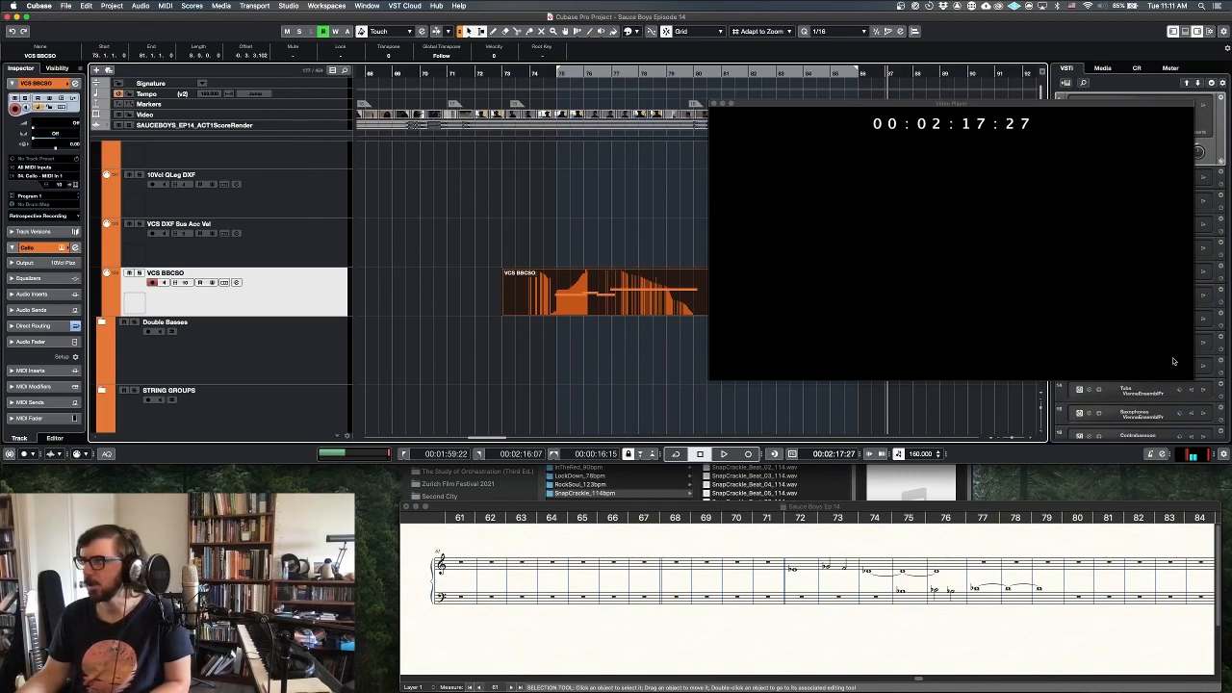
- Shrink the Video Player window and move it beside the track list, clear of the later bars of the arrangement
left_click_drag(1187, 375, 988, 268)
left_click_drag(848, 102, 360, 86)
left_click(613, 75)
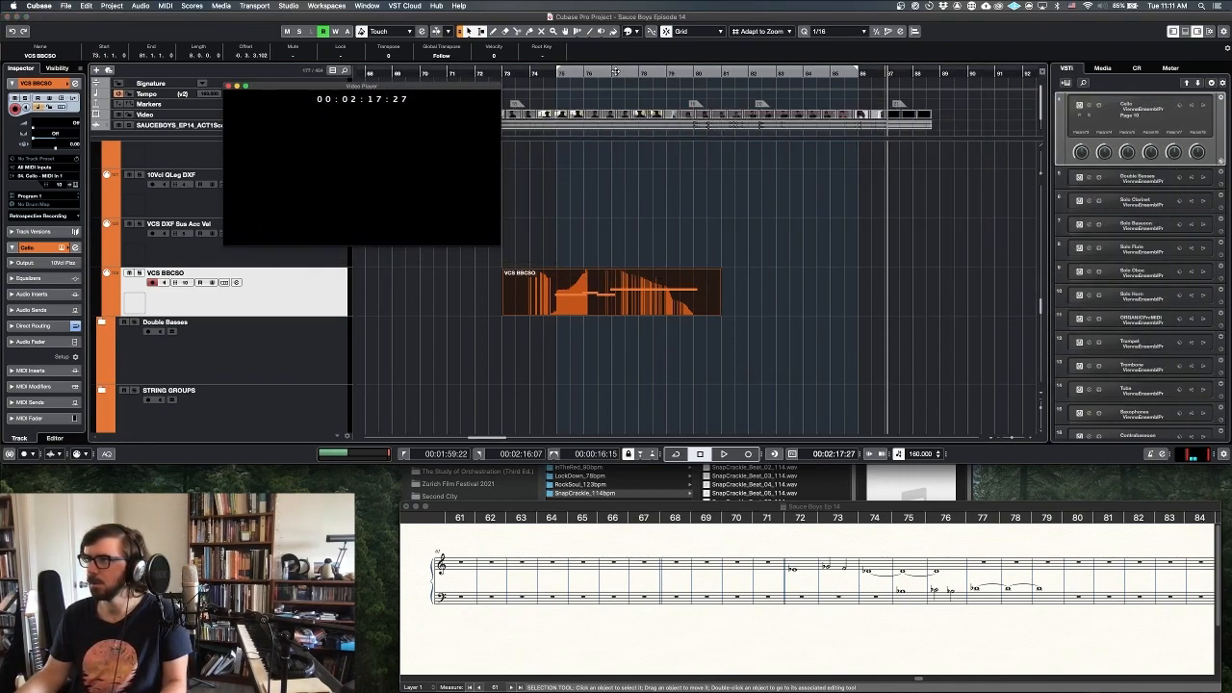
- Set the locators to 00:02:05:22 and 00:02:19:07 and play the section to picture up to 00:02:18:08
key("space")
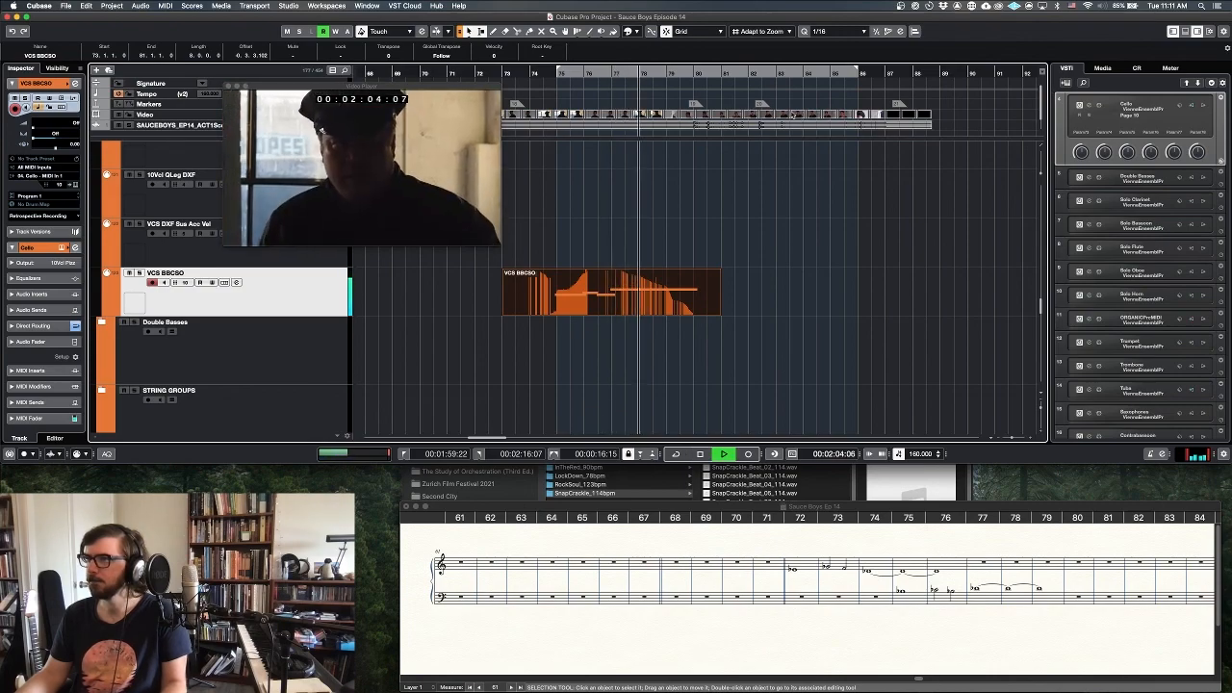
left_click(663, 68, "super")
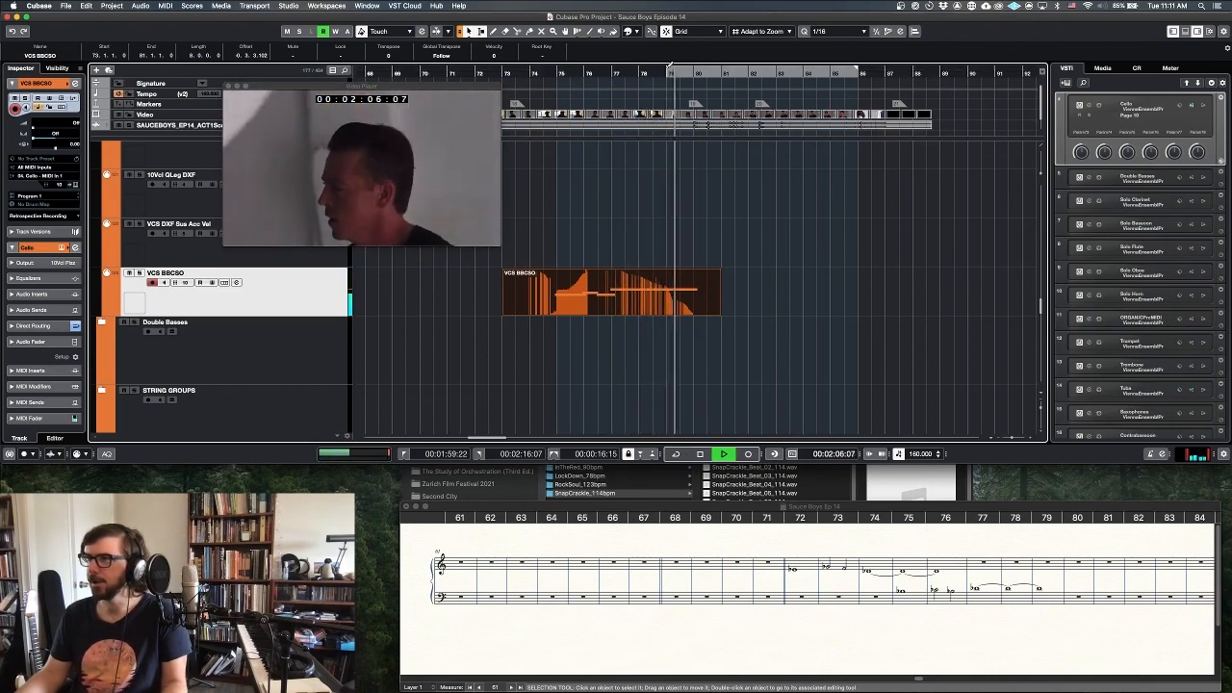
key("space")
key("KP_1")
key("space")
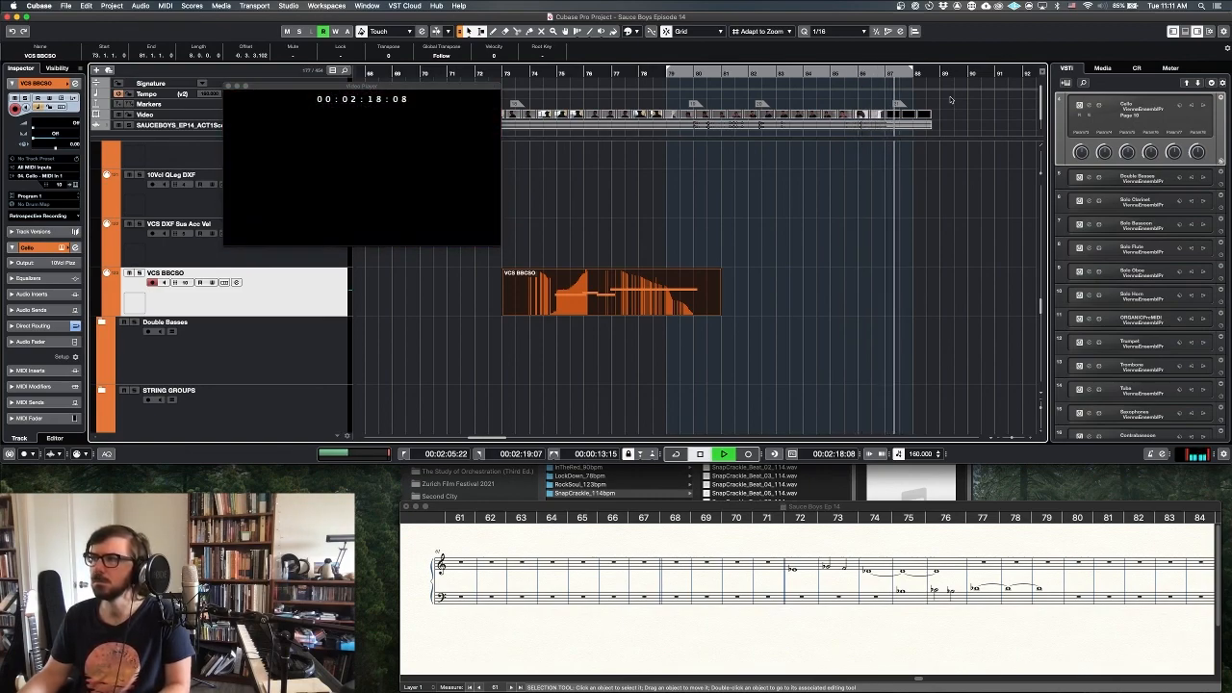
key("space")
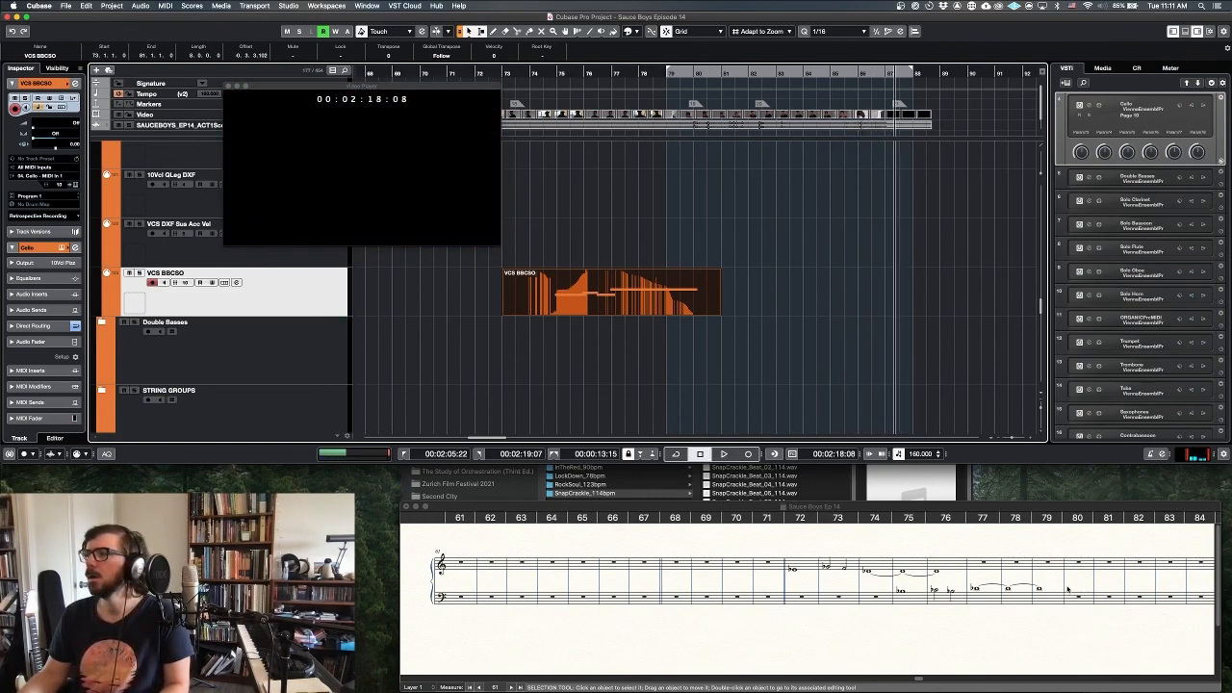
- Switch to Finale and give measures 78 and 86 double barlines
scroll(998, 610, "right", 6)
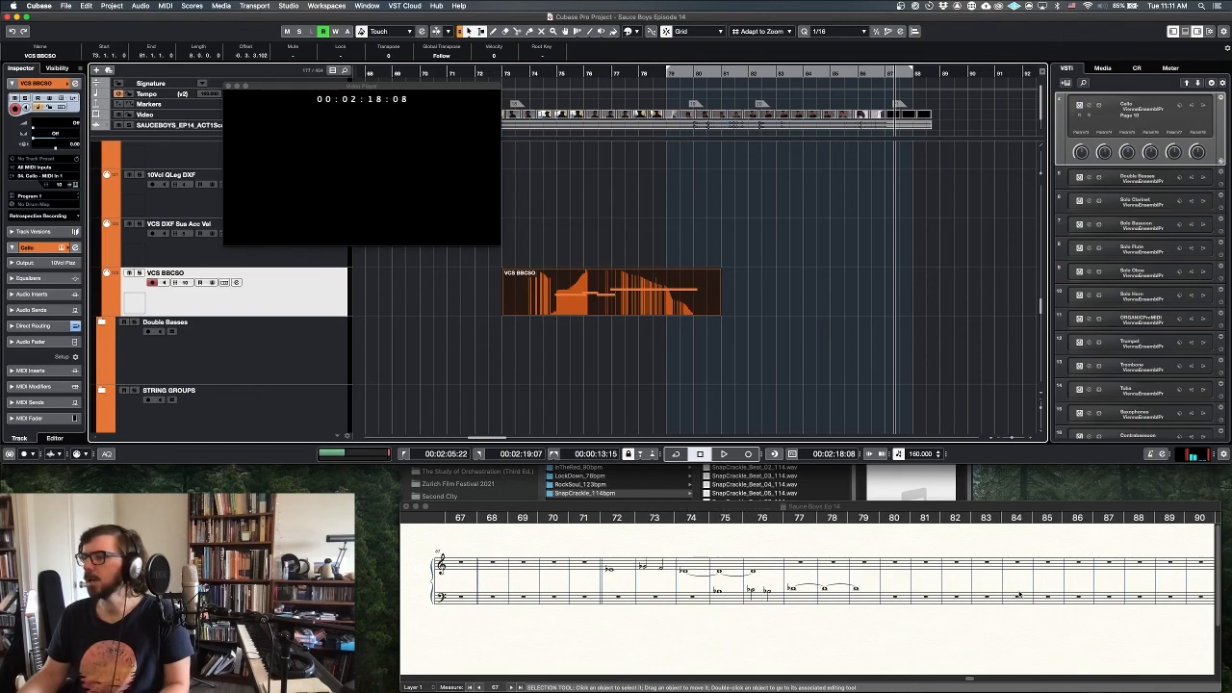
right_click(842, 565)
mouse_move(865, 588)
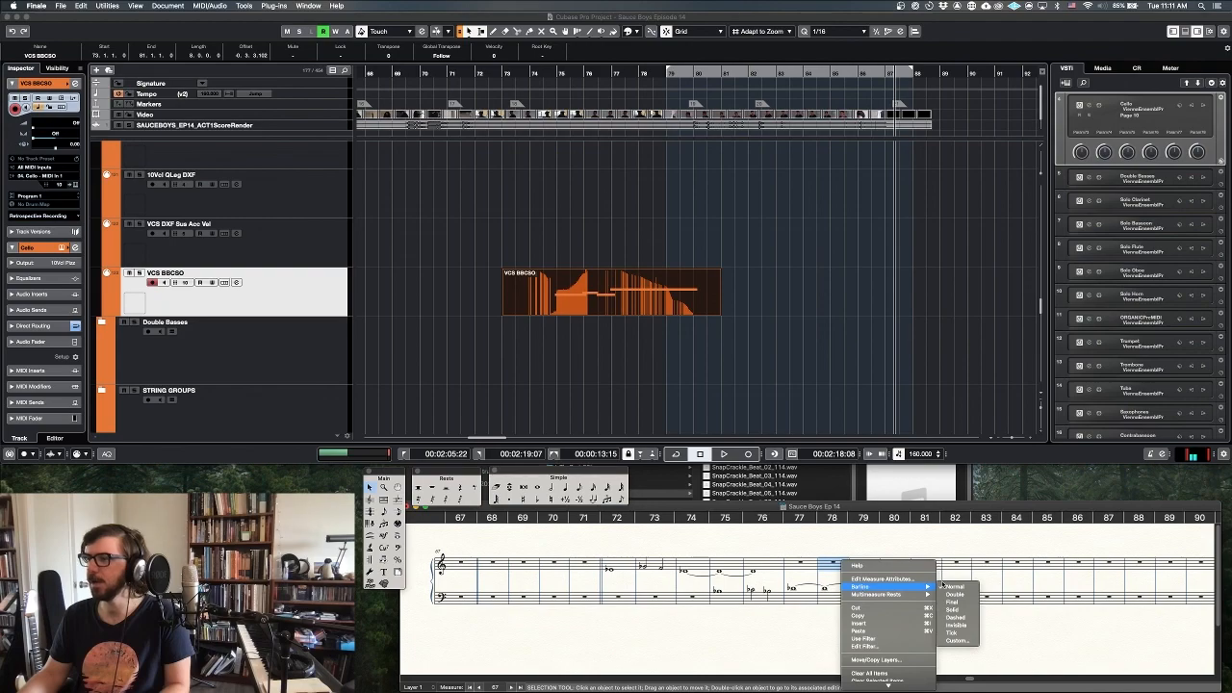
left_click(963, 594)
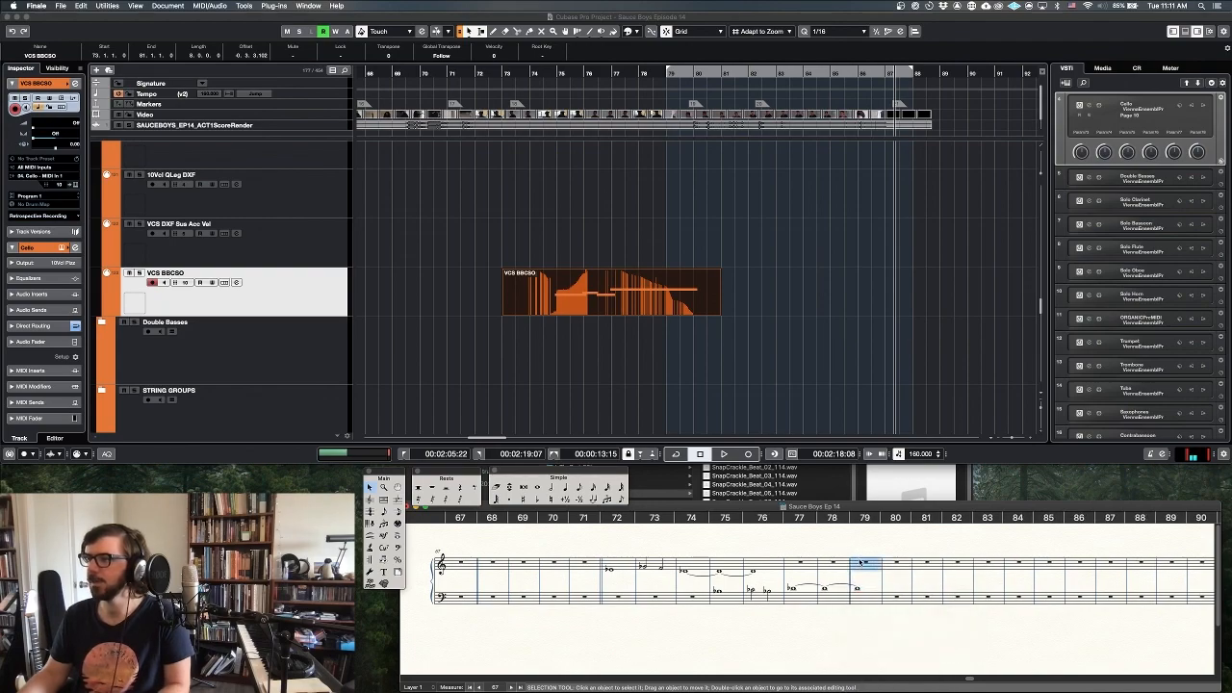
left_click(865, 552)
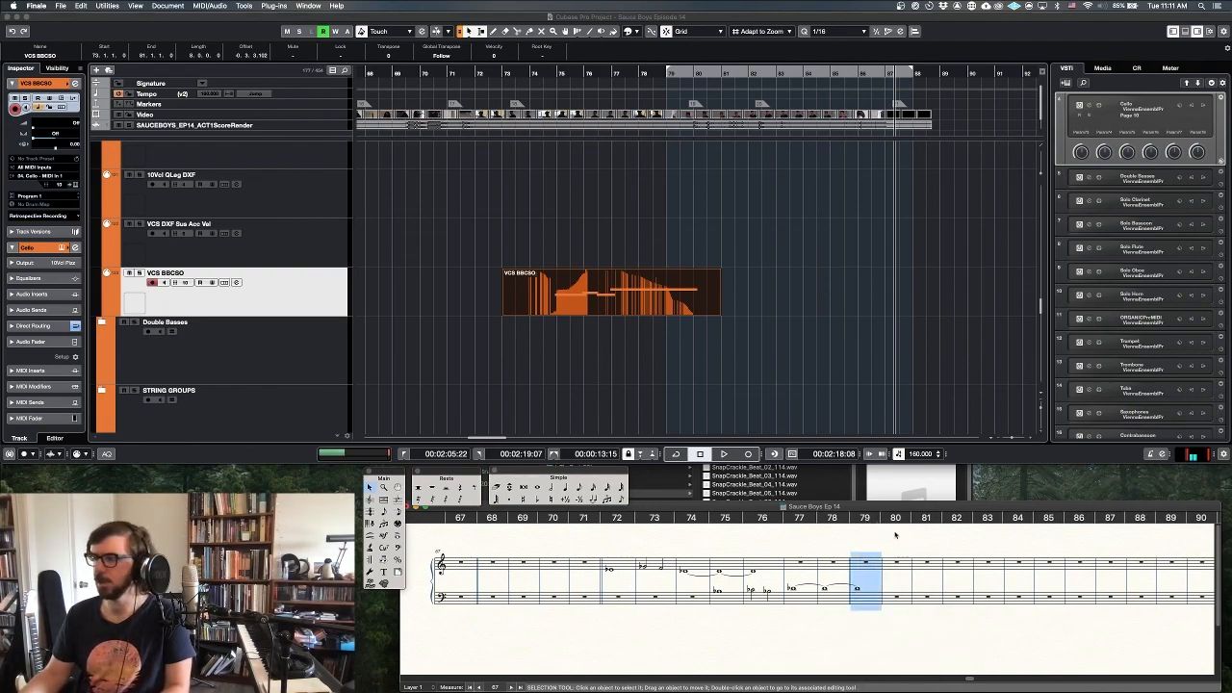
scroll(895, 549, "right", 3)
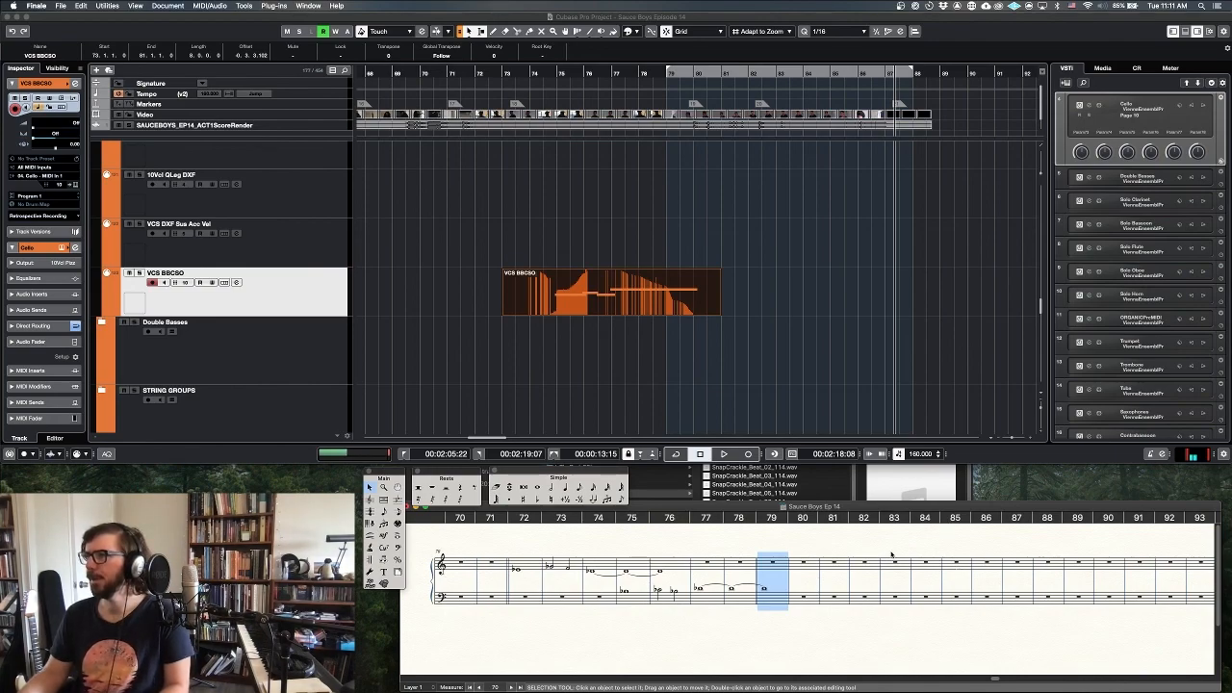
left_click(996, 572)
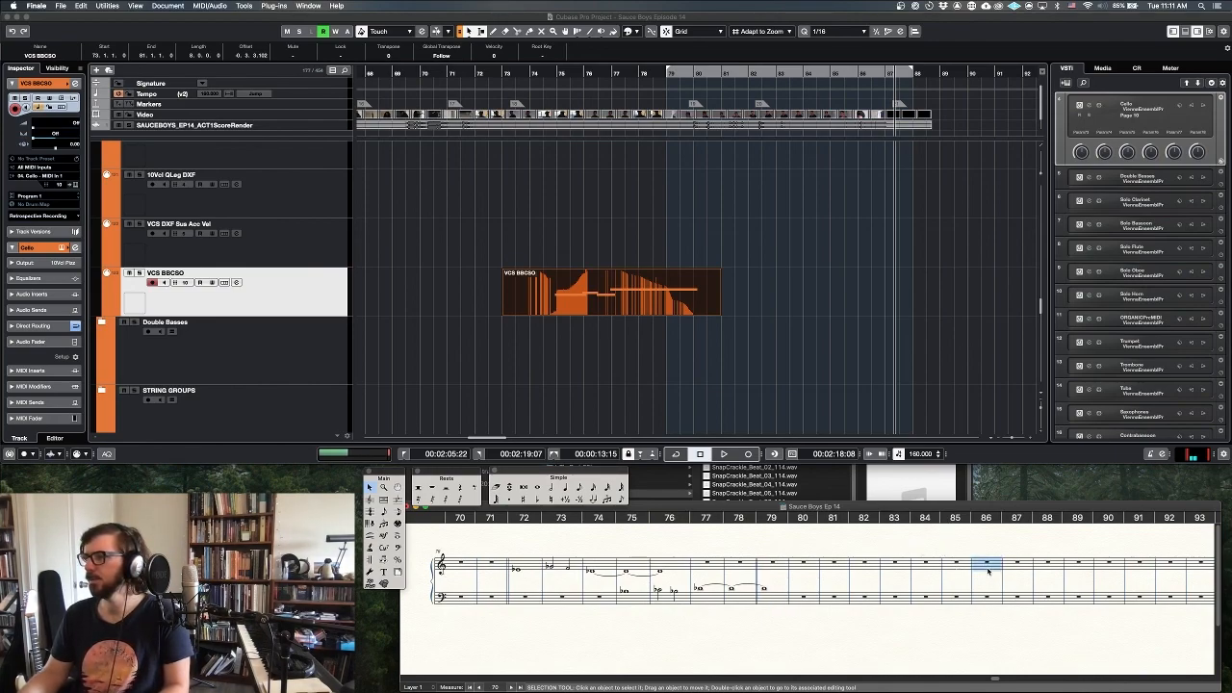
right_click(996, 572)
mouse_move(1049, 593)
left_click(1100, 600)
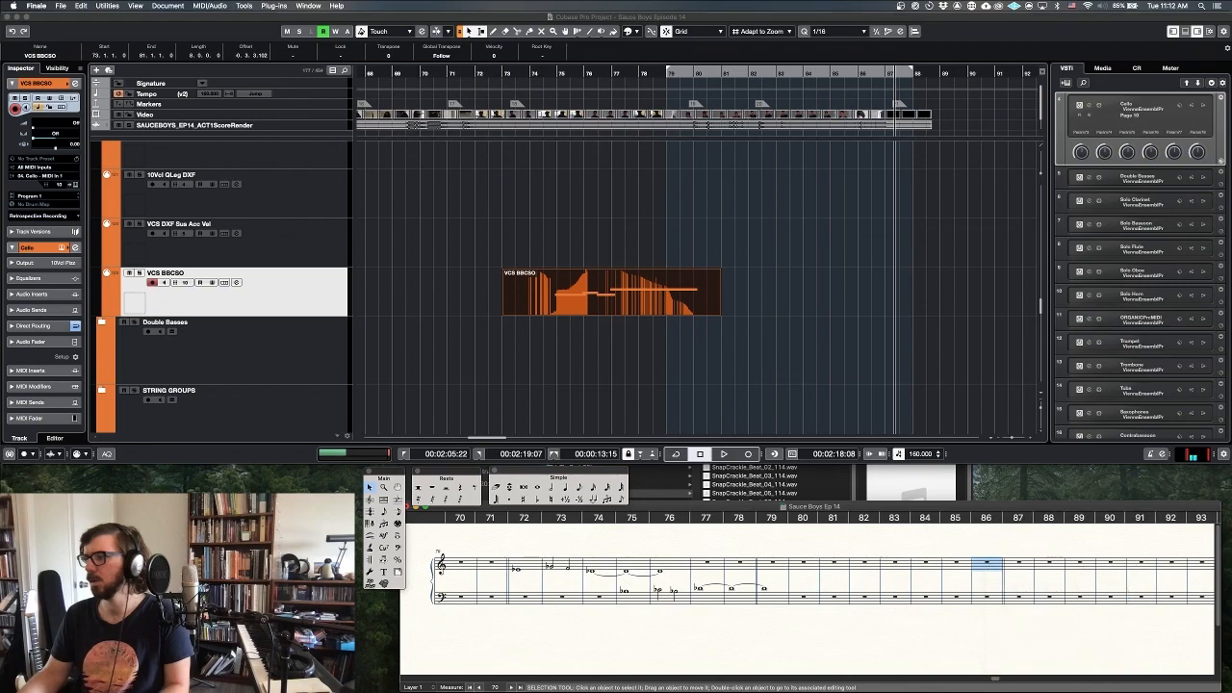
- Delete the empty measures 88 through 95 at the end of the Finale score
scroll(1048, 556, "right", 2)
scroll(977, 566, "right", 5)
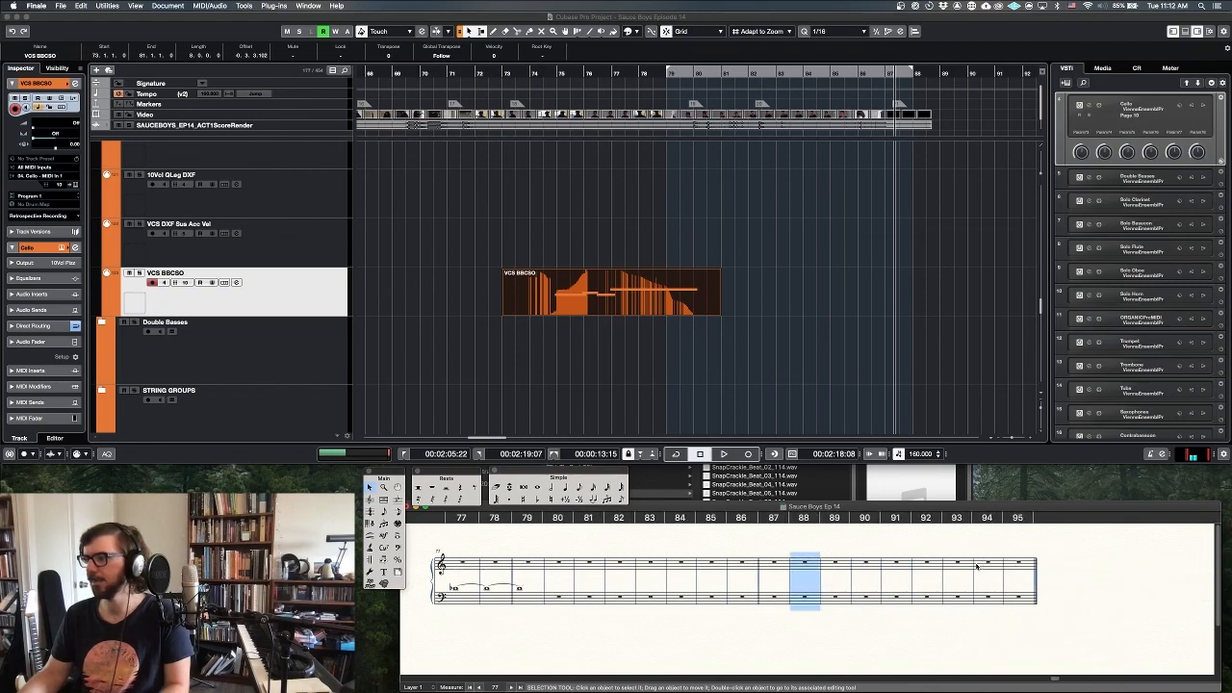
left_click(1021, 563, "shift")
key("Delete")
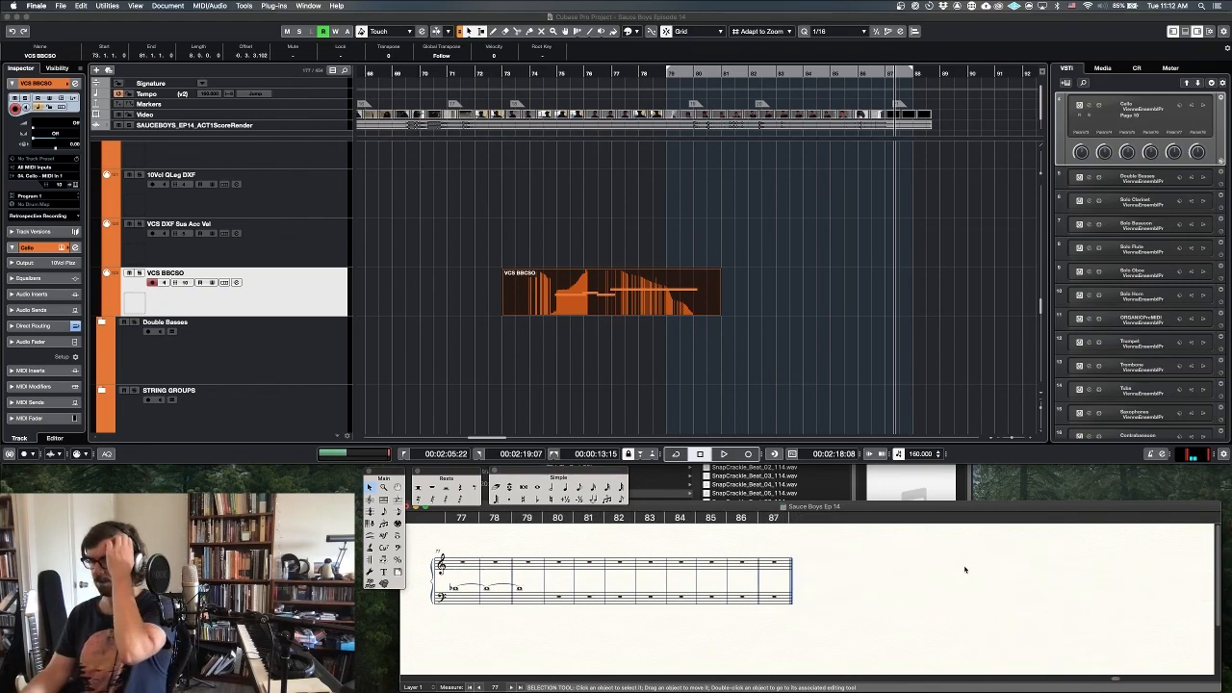
- Switch to Cubase and play the scene from bar 79 to 00:02:07:23
scroll(954, 576, "left", 2)
left_click(894, 256)
key("space")
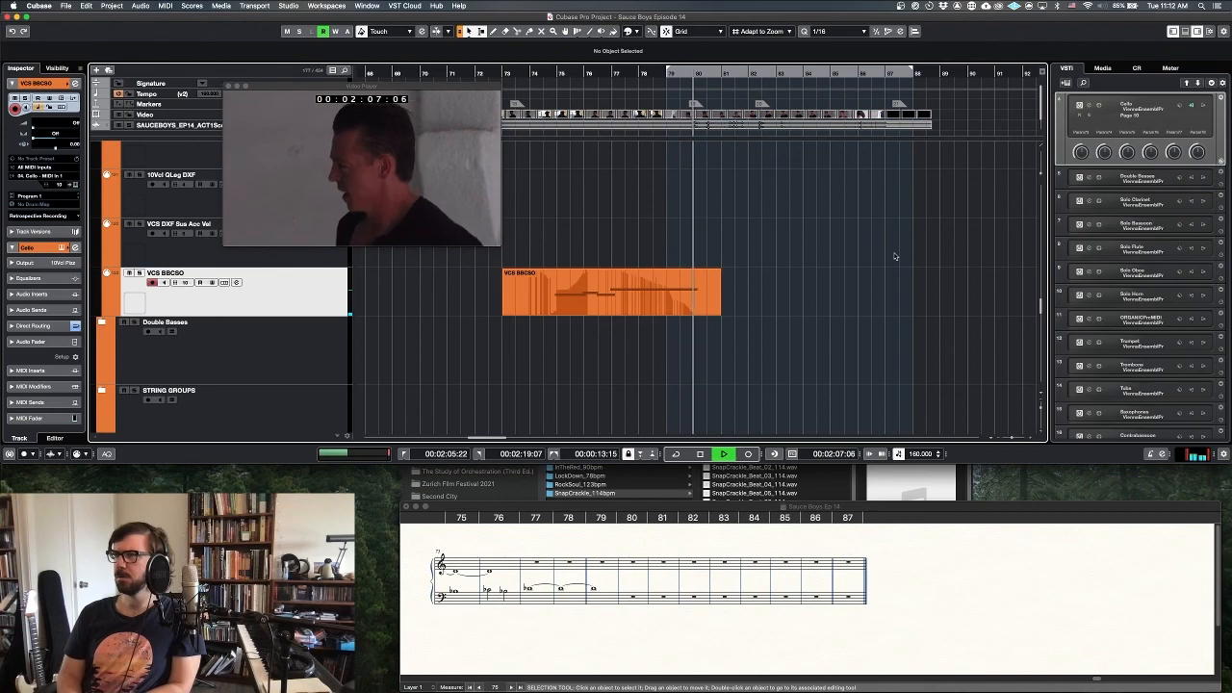
key("space")
- Find the Organic Perc MIDI tracks and select O Daiko Set for recording
scroll(652, 328, "down", 15)
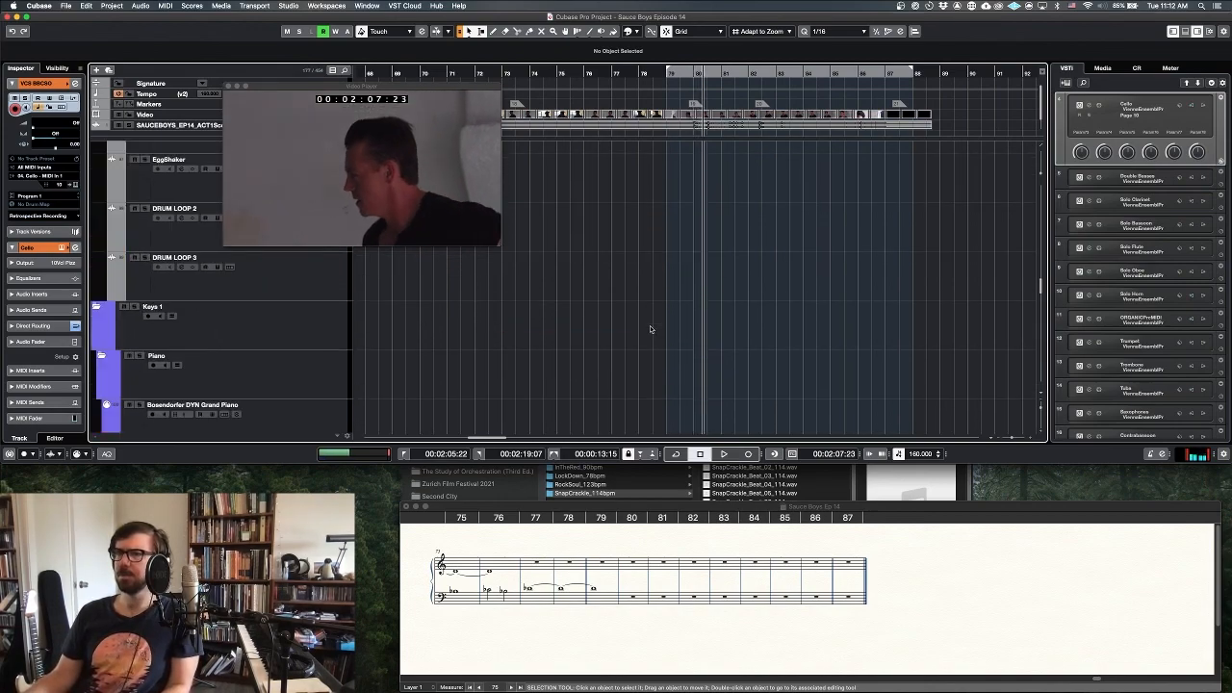
scroll(559, 257, "down", 15)
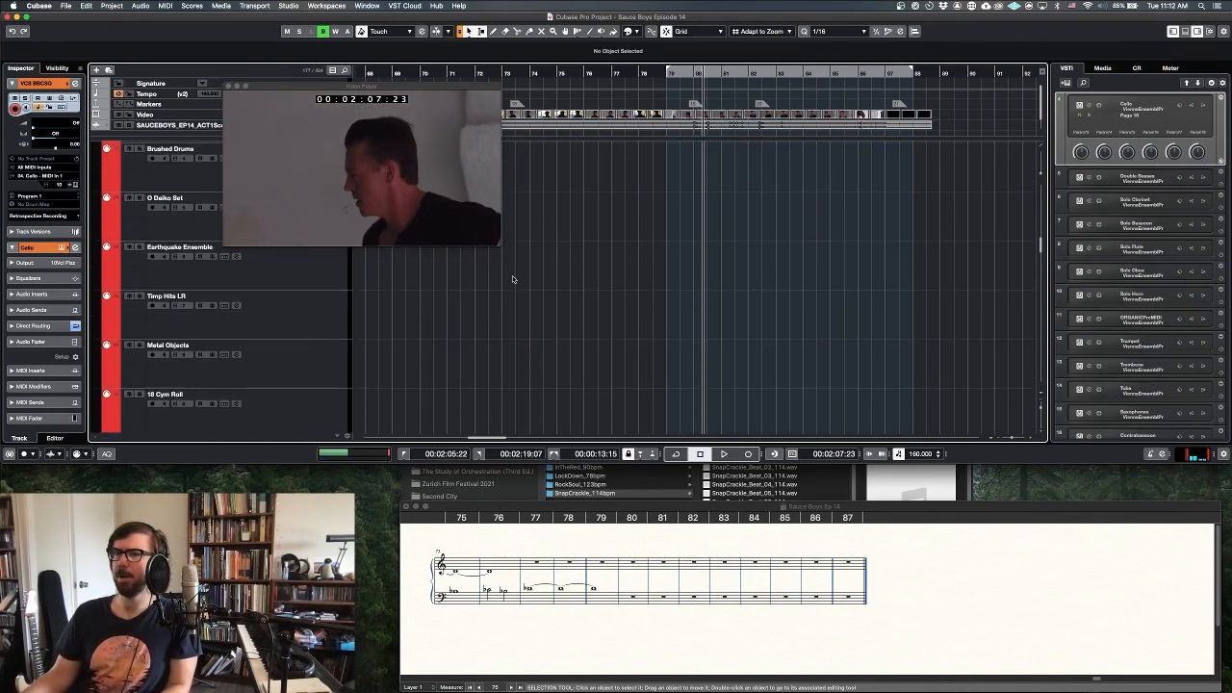
scroll(326, 337, "down", 10)
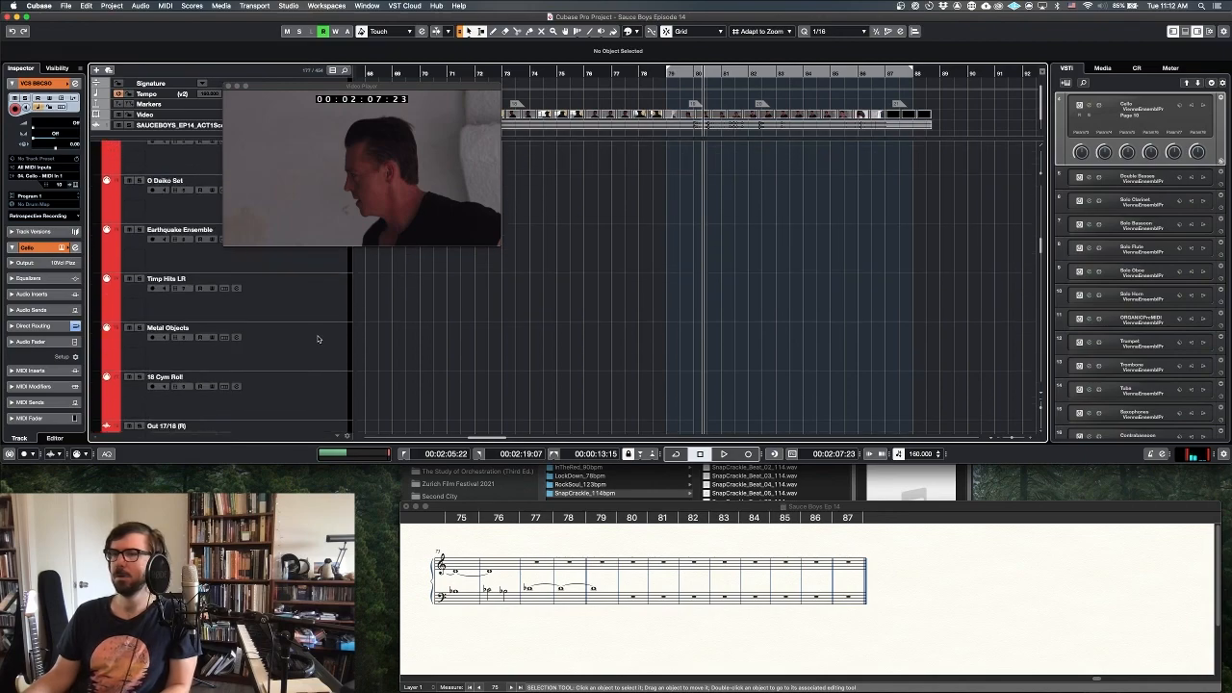
scroll(308, 334, "down", 5)
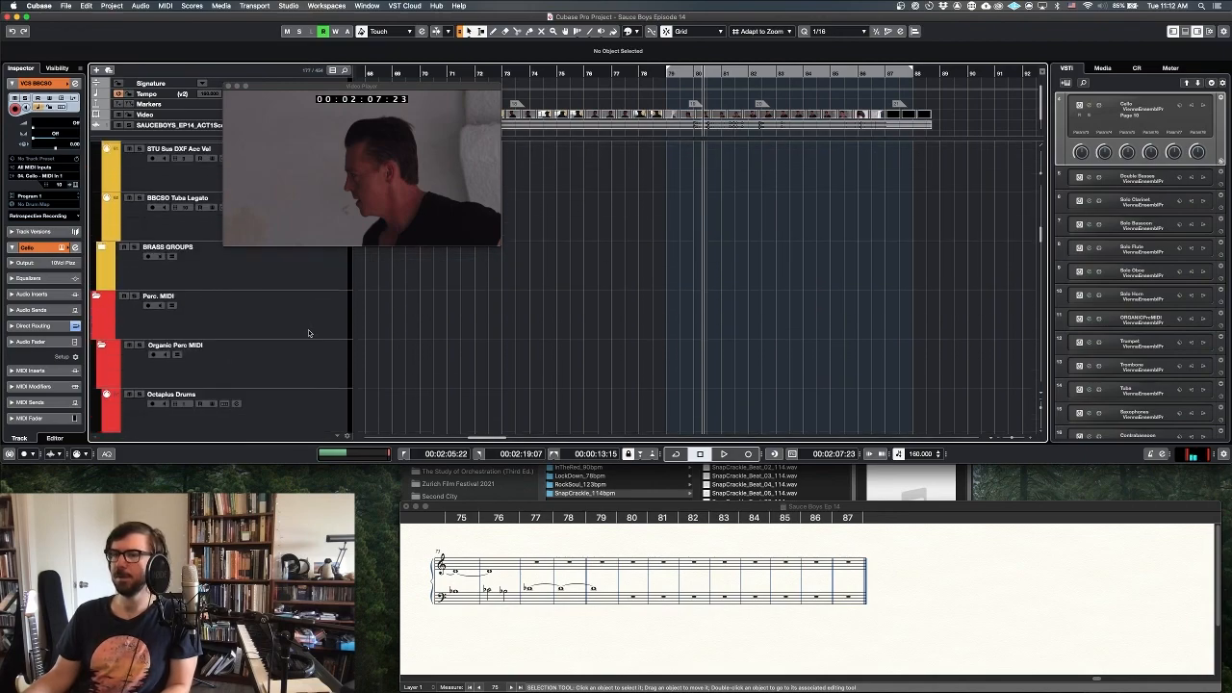
left_click(325, 408)
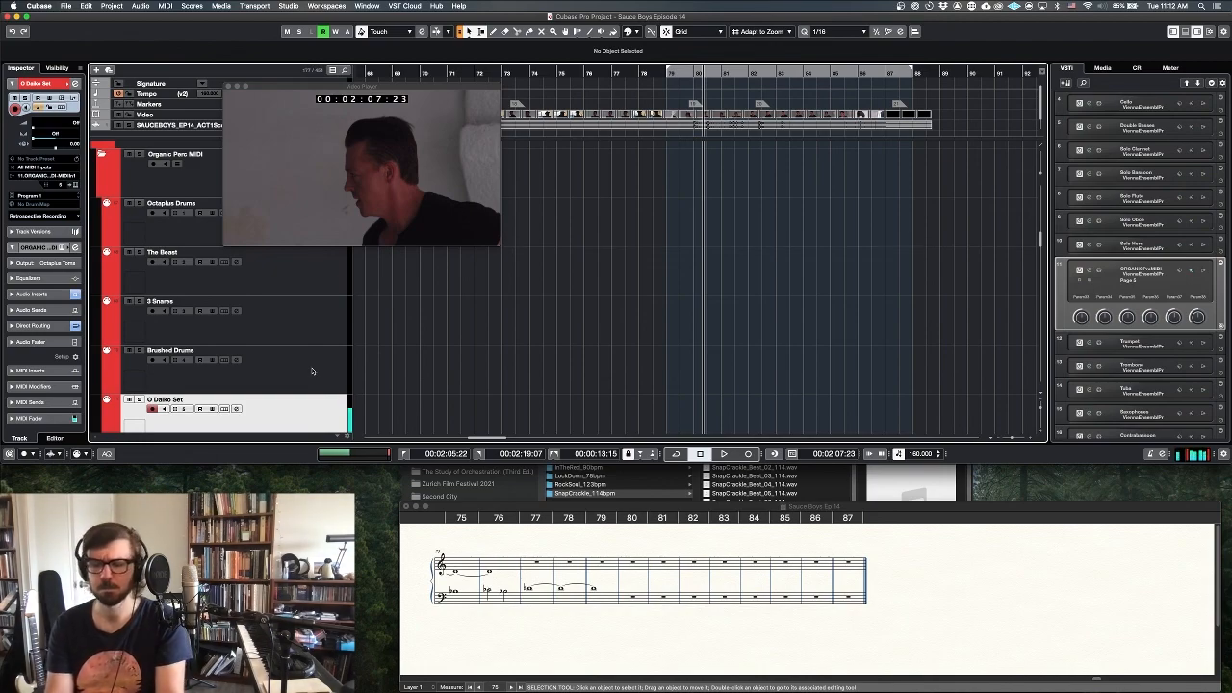
- Record a first drum pattern on the O Daiko Set track from bar 79 to 00:02:18:20
key("KP_Multiply")
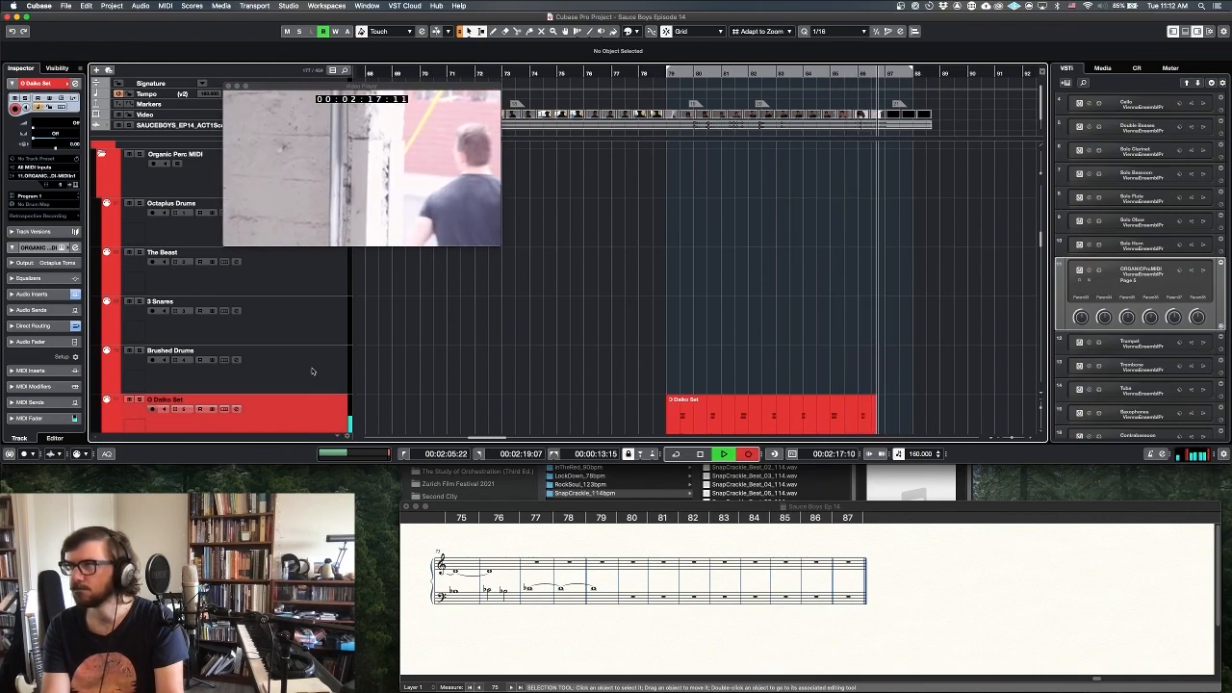
key("space")
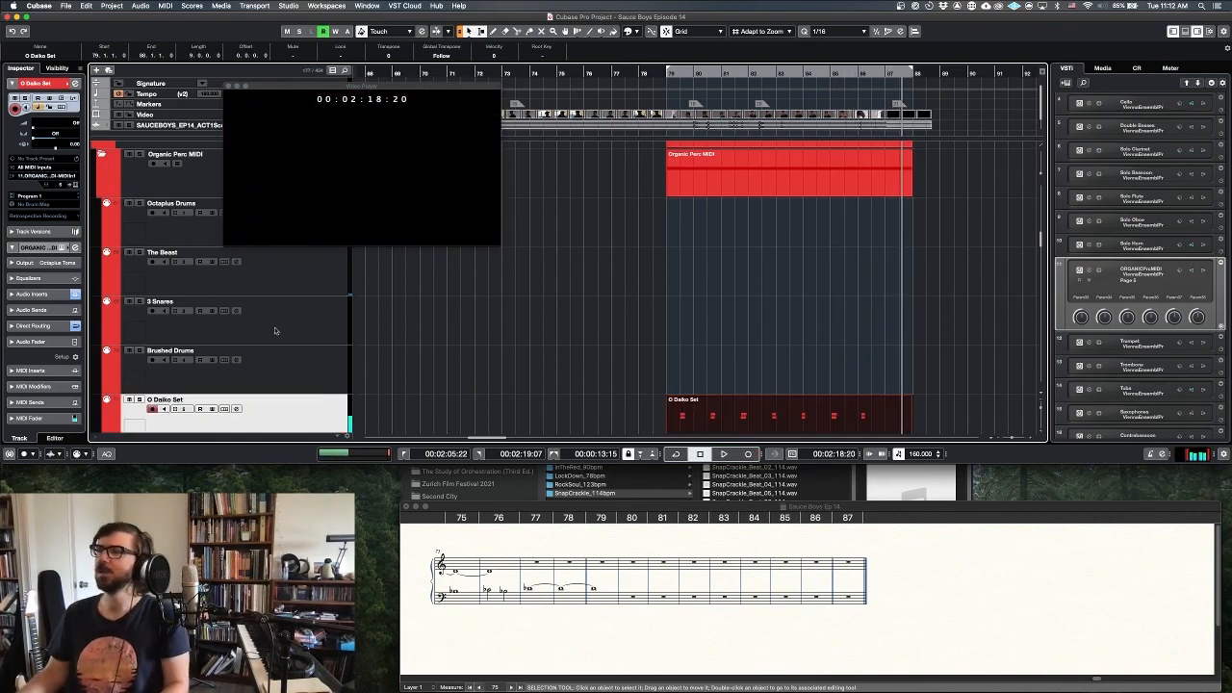
scroll(578, 376, "down", 2)
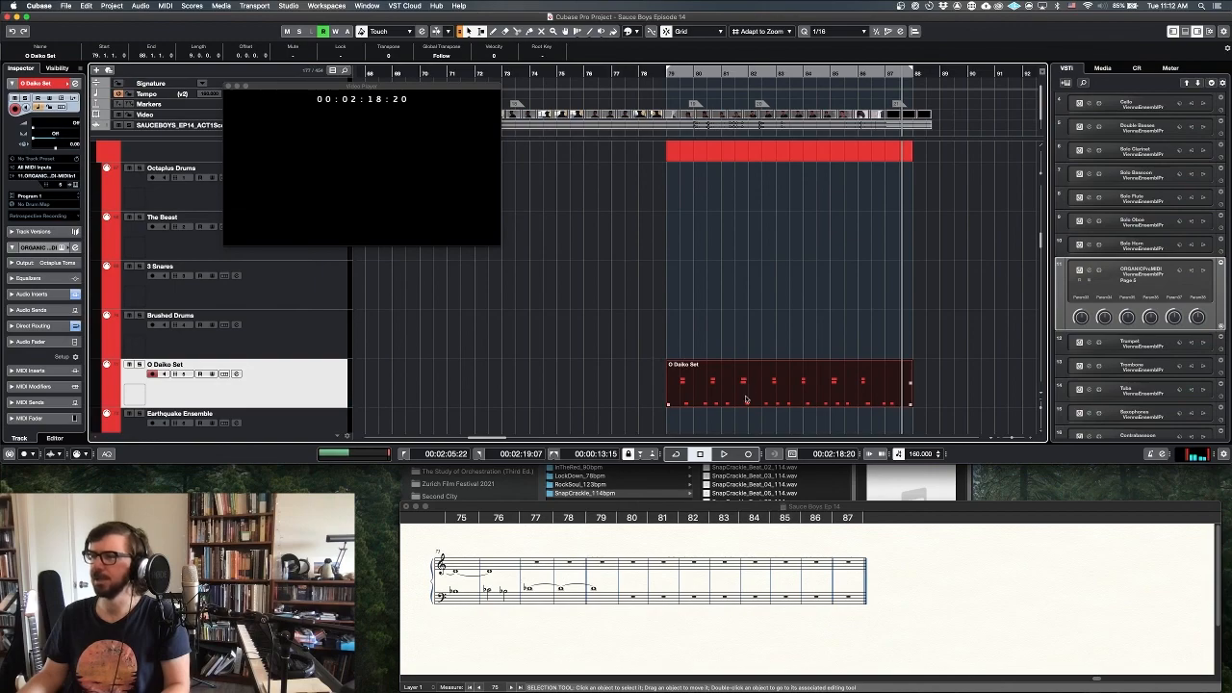
- Play back the first O Daiko Set take to 00:02:10:05 and delete it
key("space")
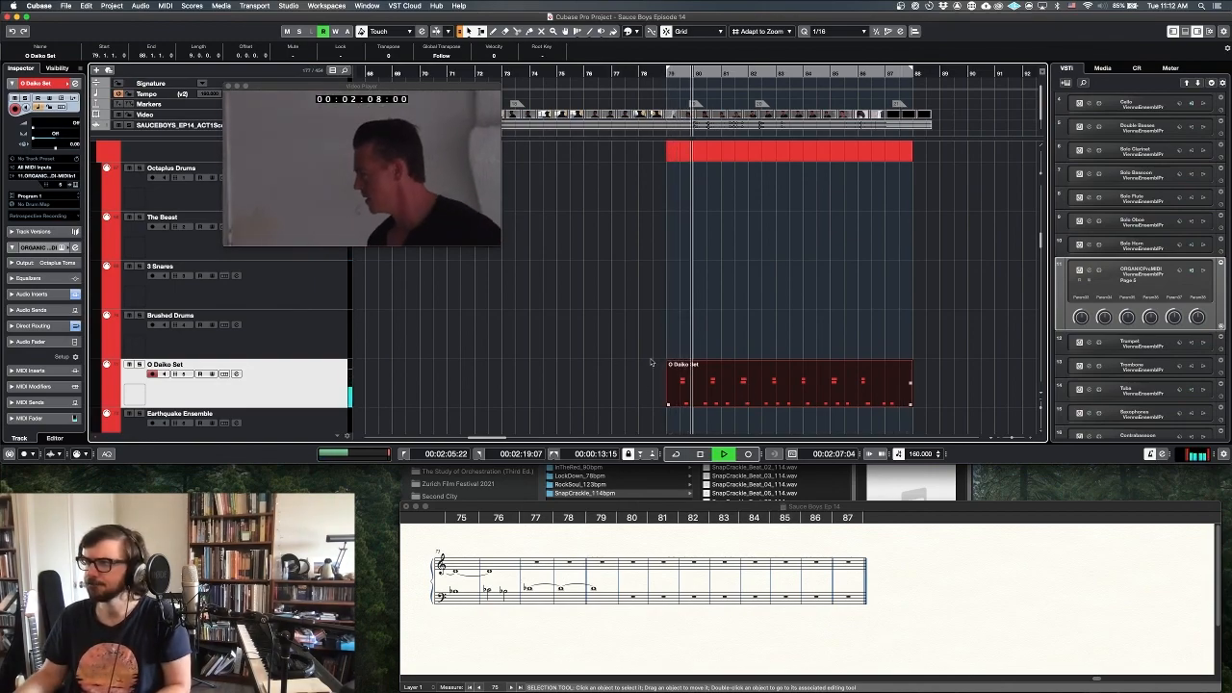
key("Return")
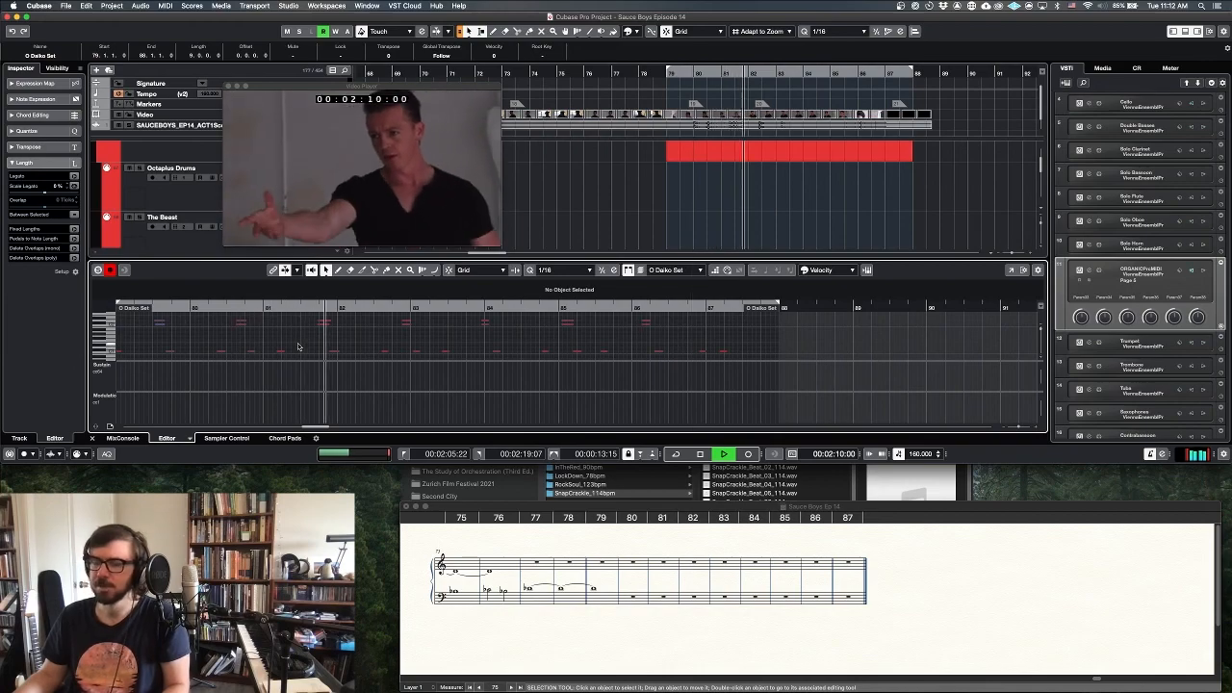
key("space")
key("Return")
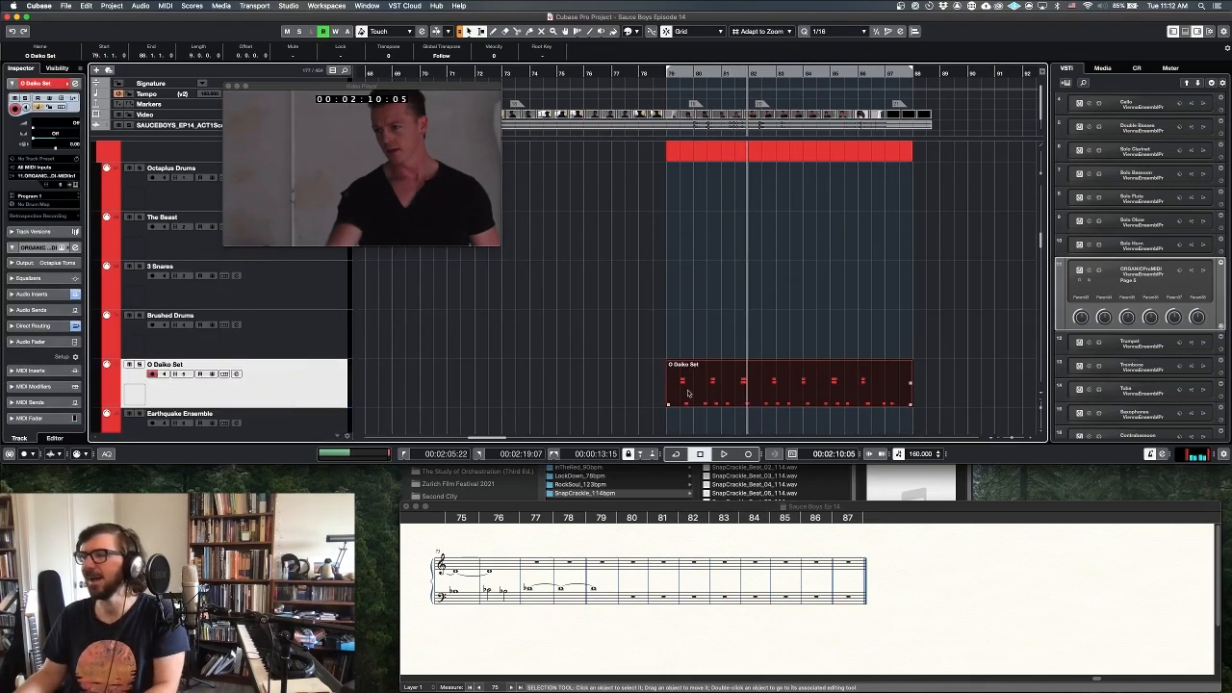
key("Delete")
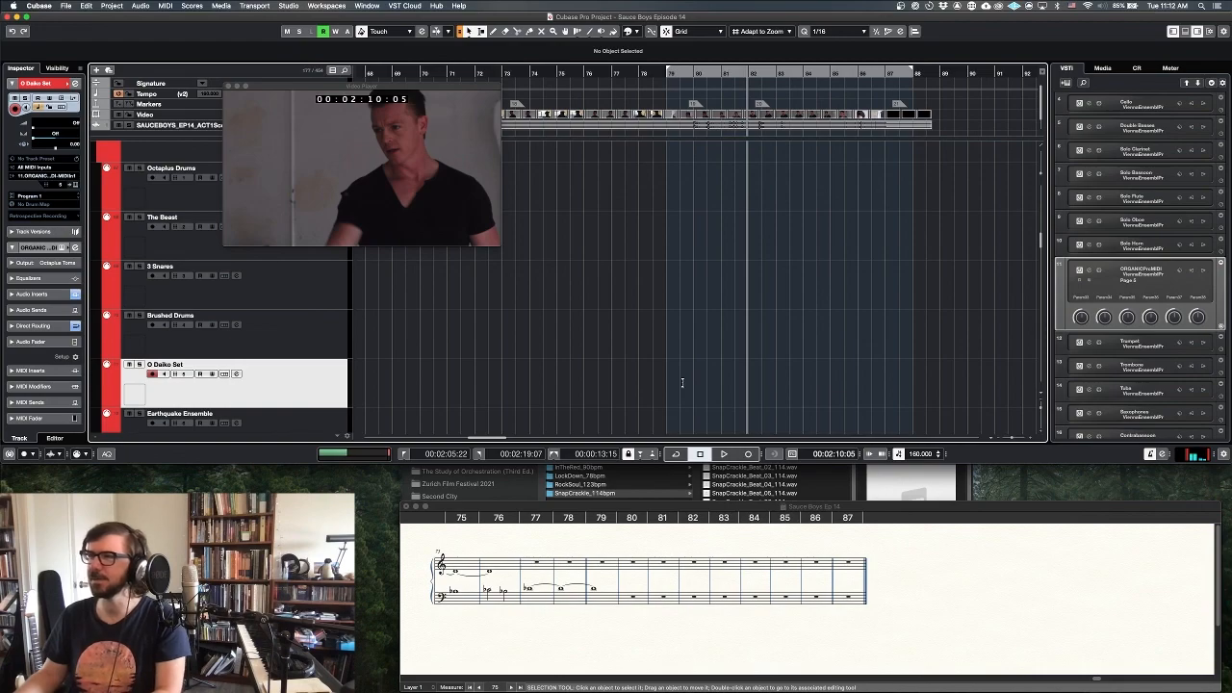
- Record a new O Daiko Set pattern from bar 79 through bar 87 and quantize its notes to 1/8
key("KP_Multiply")
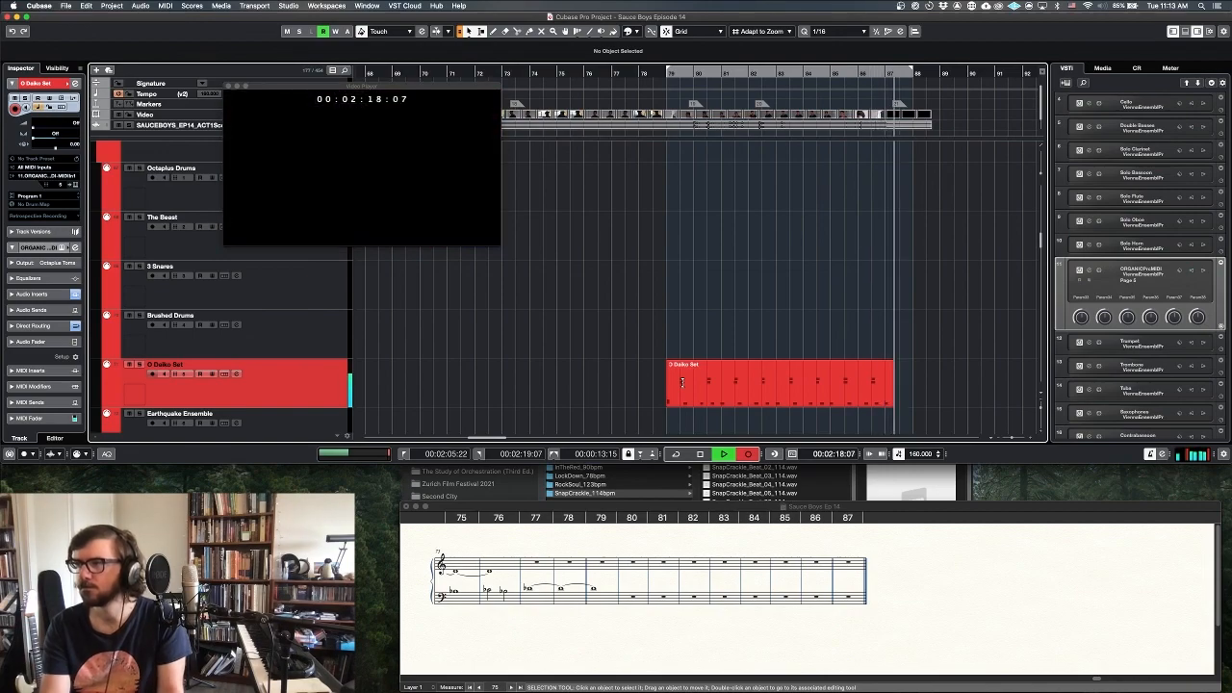
key("space")
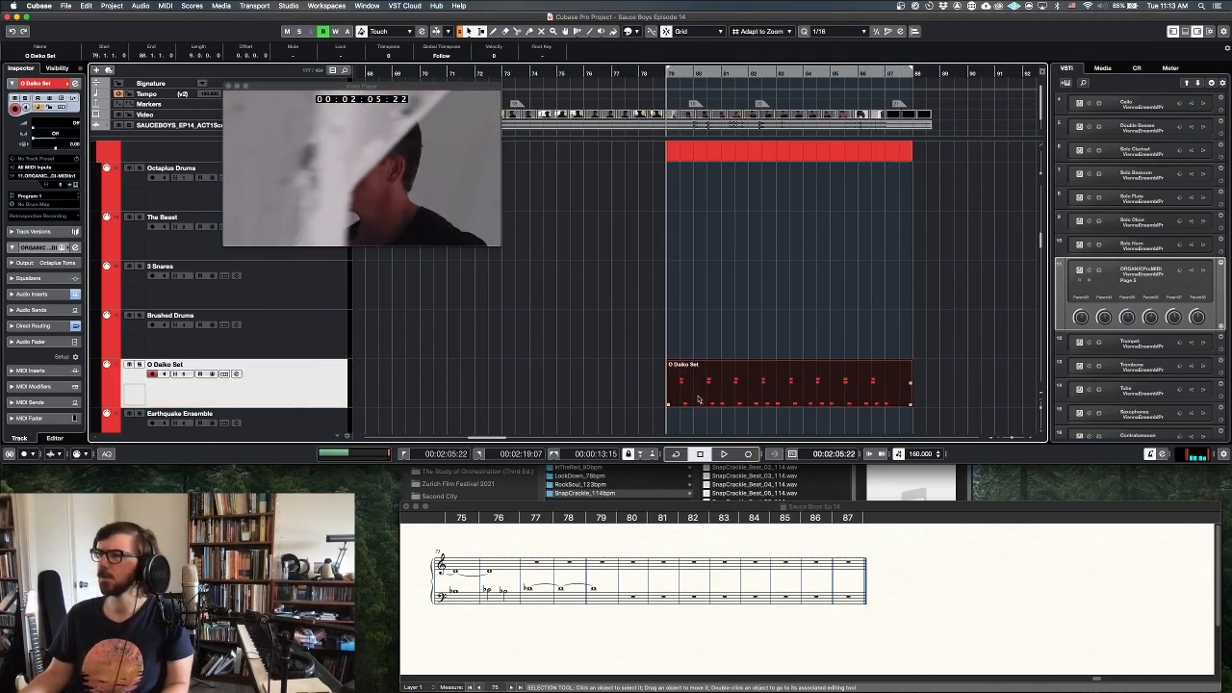
double_click(699, 400)
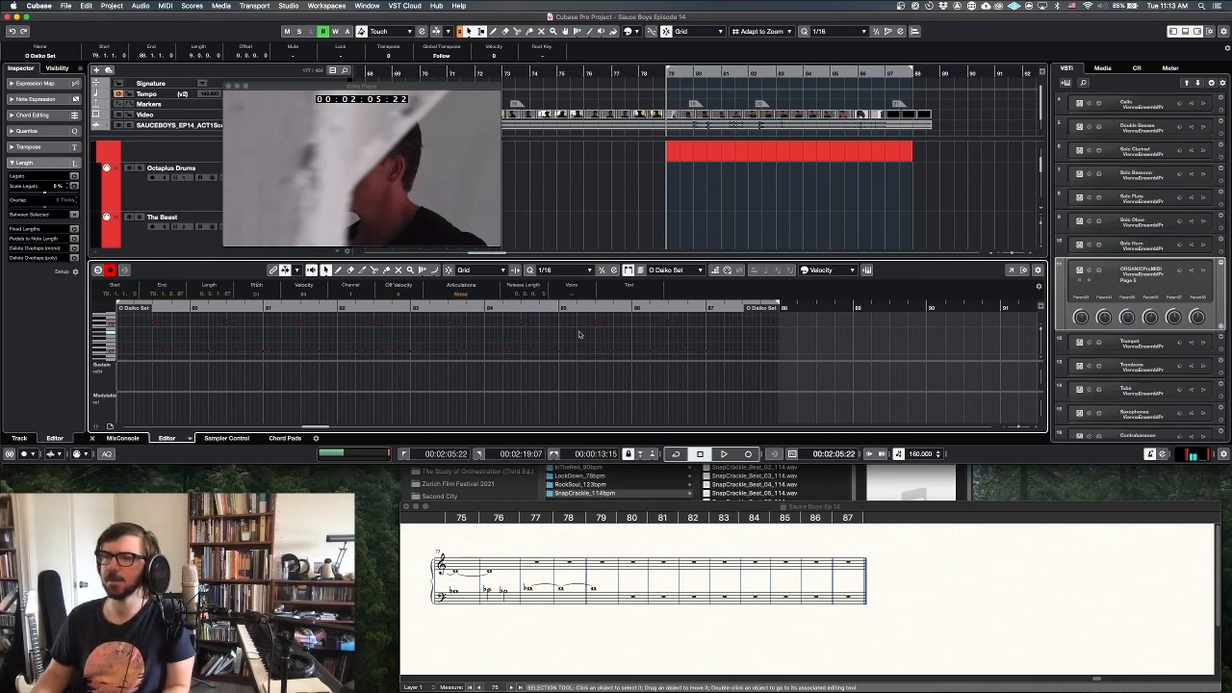
left_click(553, 270)
left_click(560, 262)
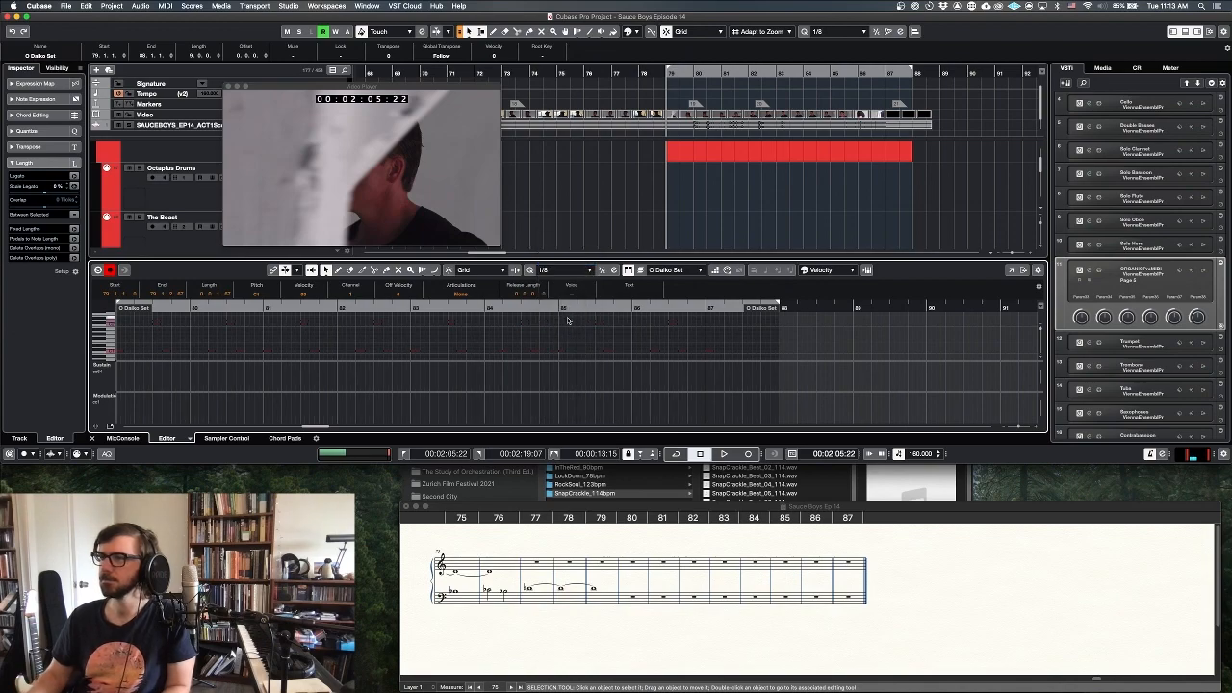
- Play the quantized O Daiko Set part to picture from 00:02:05:22 to 00:02:18:02 and close its editor
key("space")
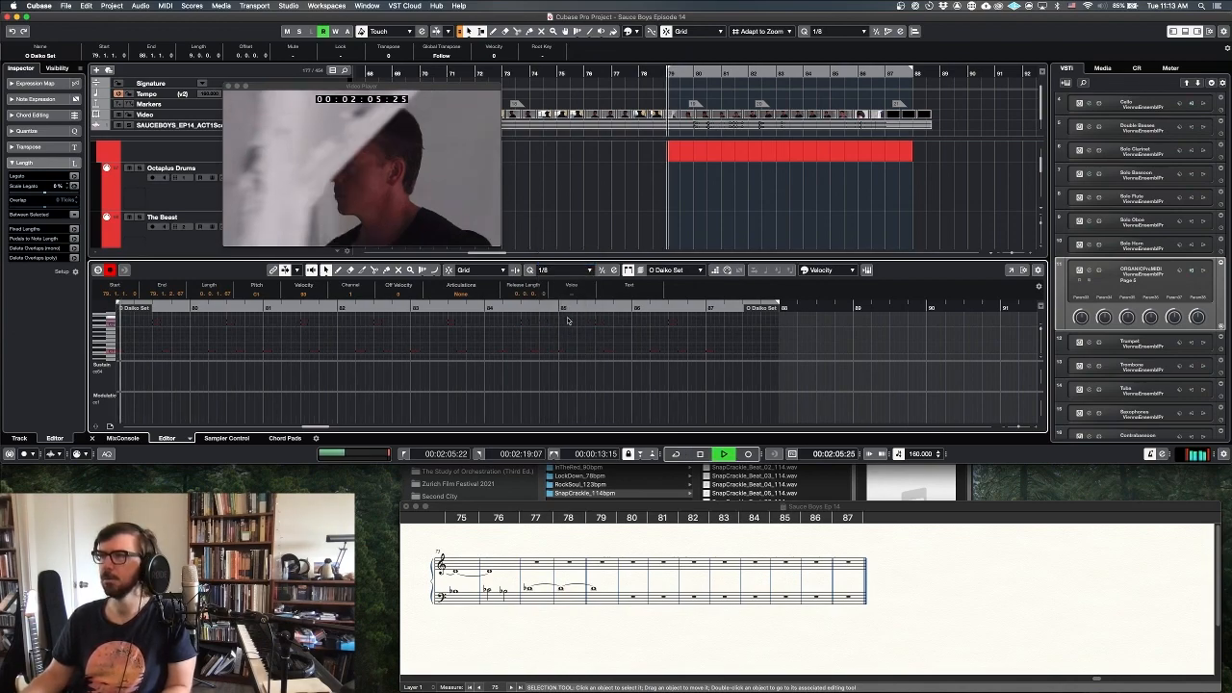
left_click(206, 340)
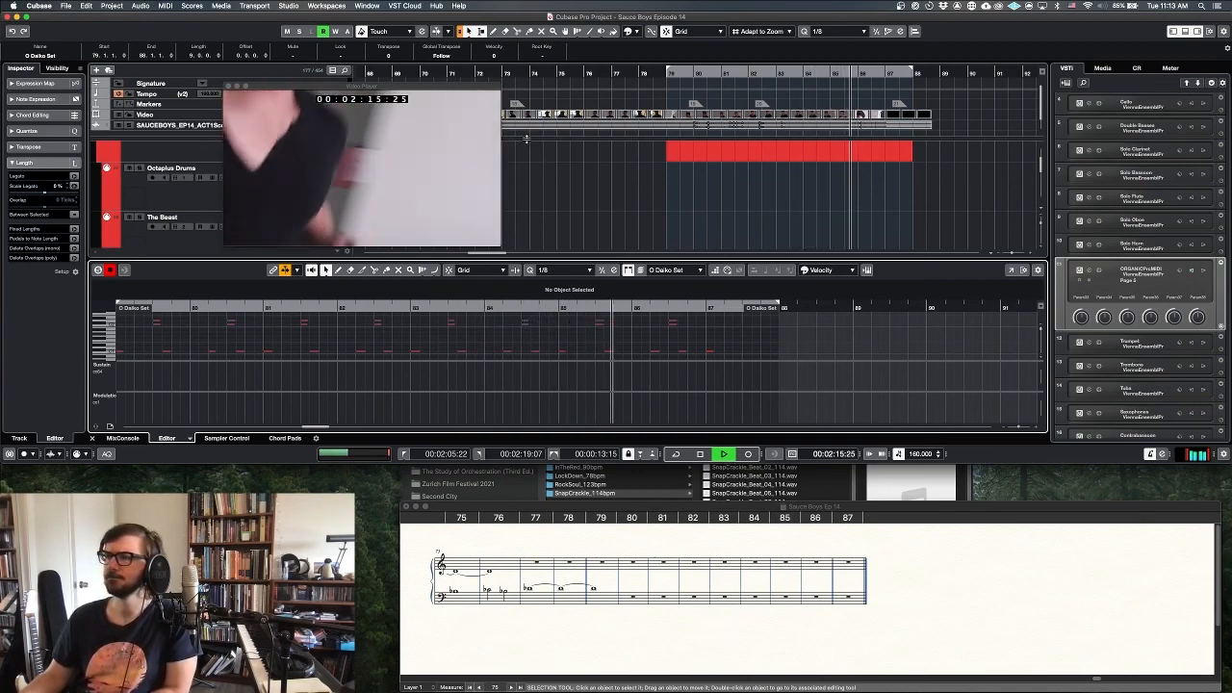
key("space")
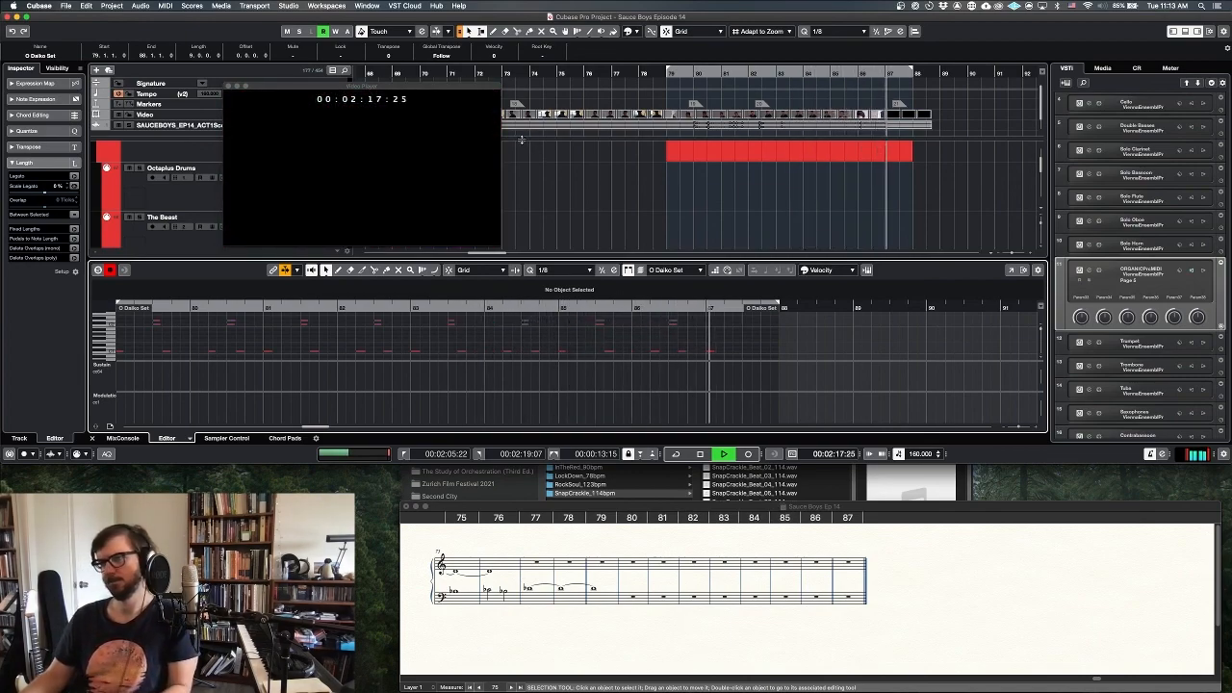
key("super+e")
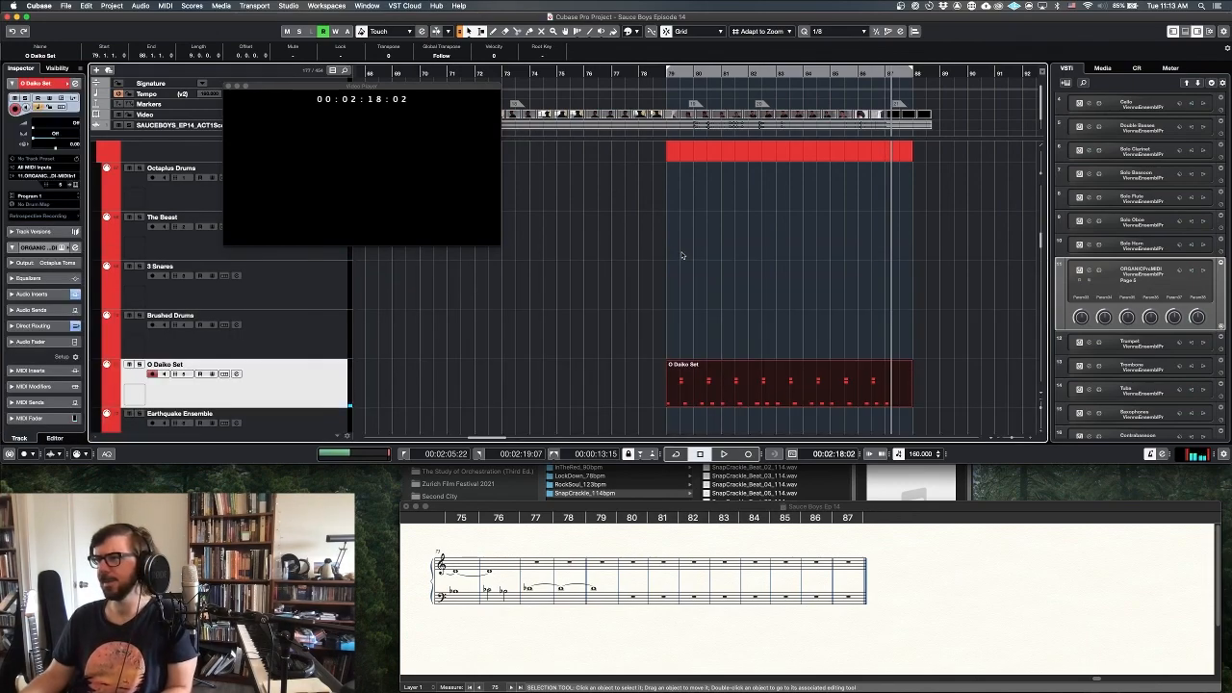
- Reduce the track heights so more of the brass and percussion tracks fit in the arrangement
key("shift+g")
key("shift+g")
key("shift+g")
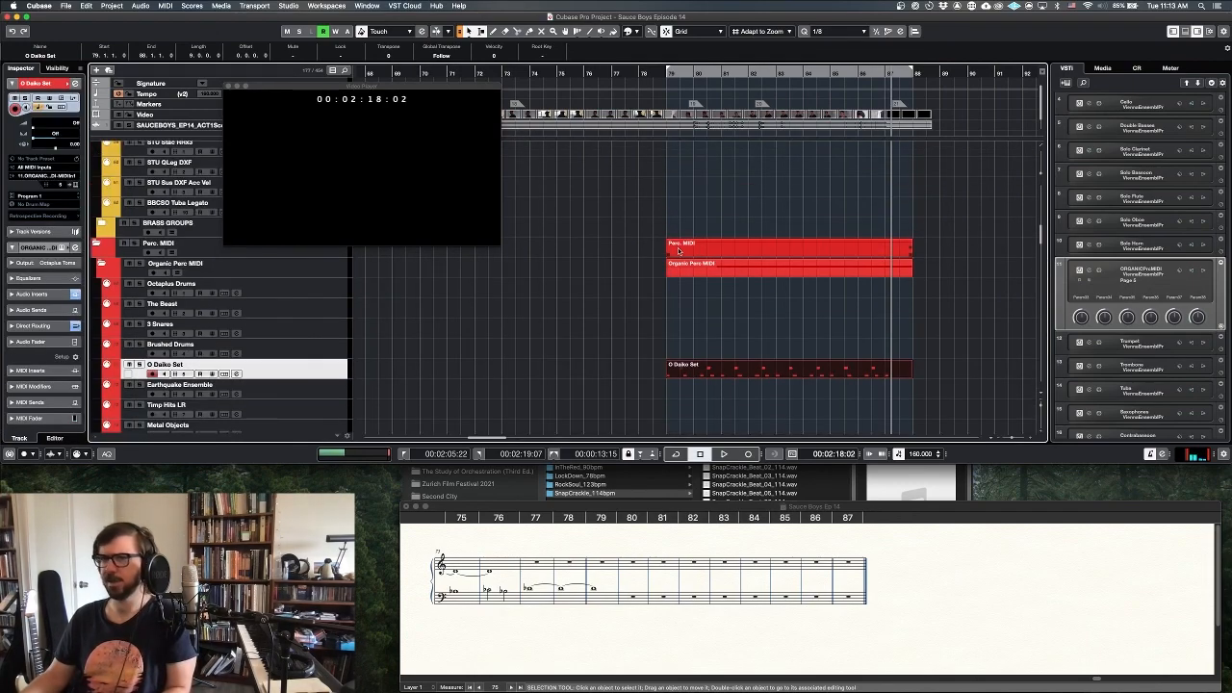
- Reduce the track heights further and select the 10Vcl Spiccato RR x6 track in the Cellos folder
key("shift+g")
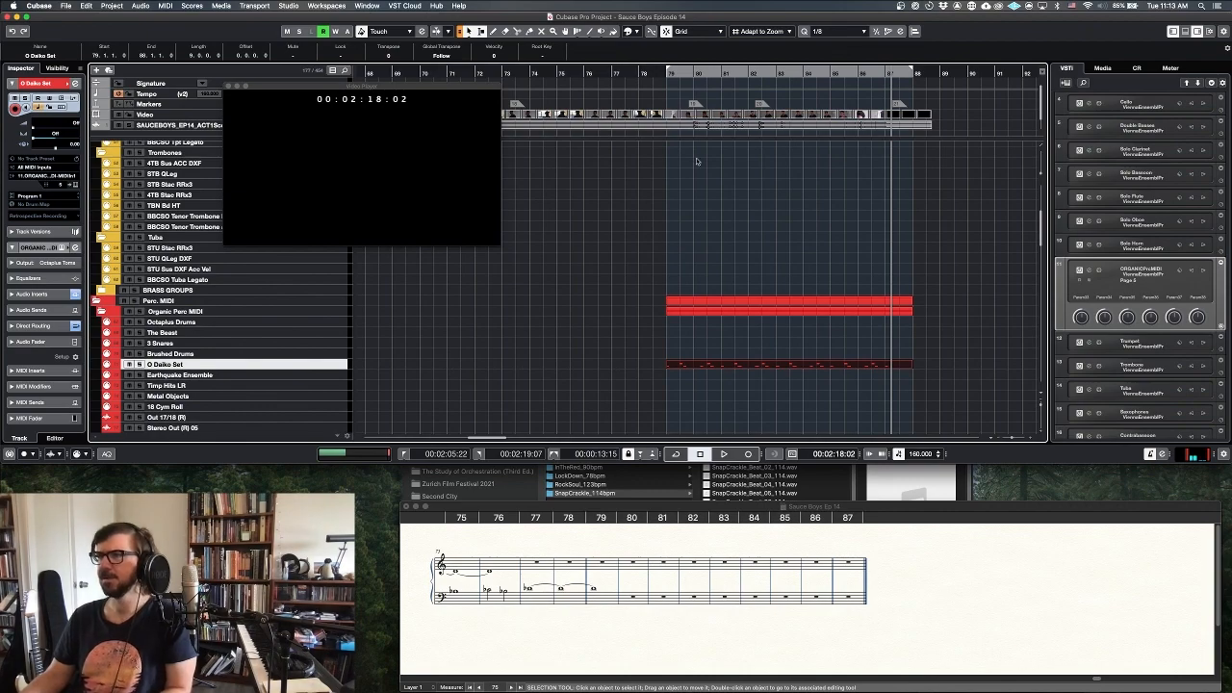
scroll(699, 163, "down", 5)
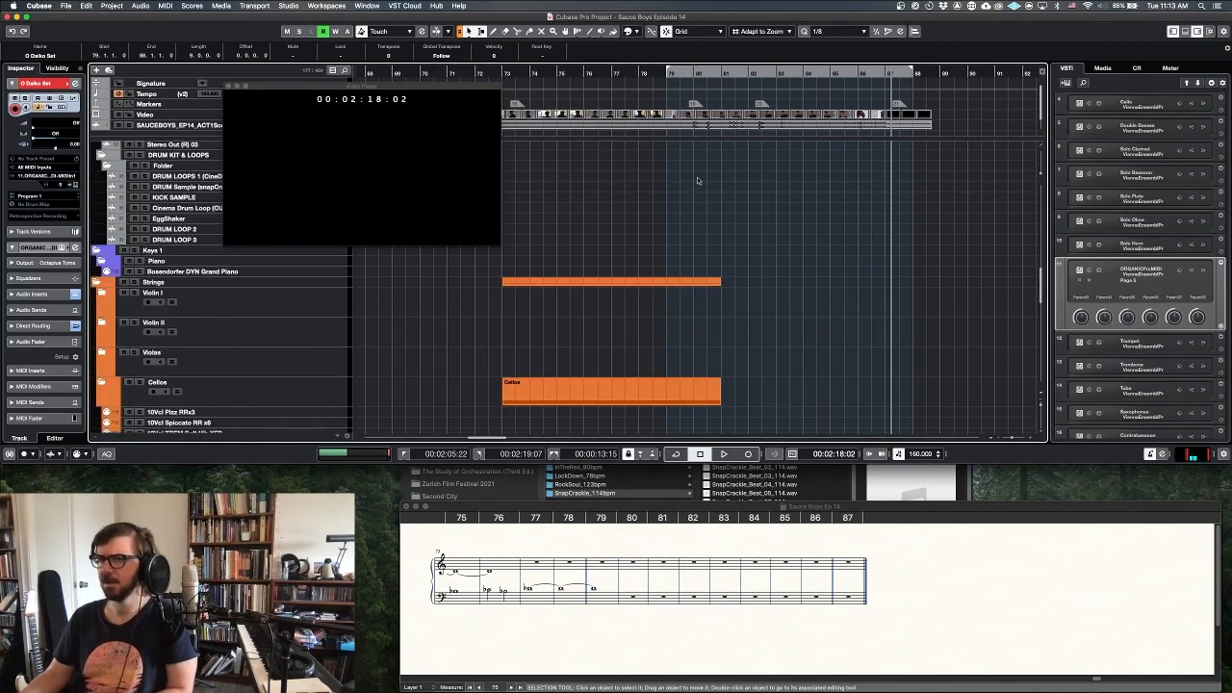
scroll(623, 301, "down", 4)
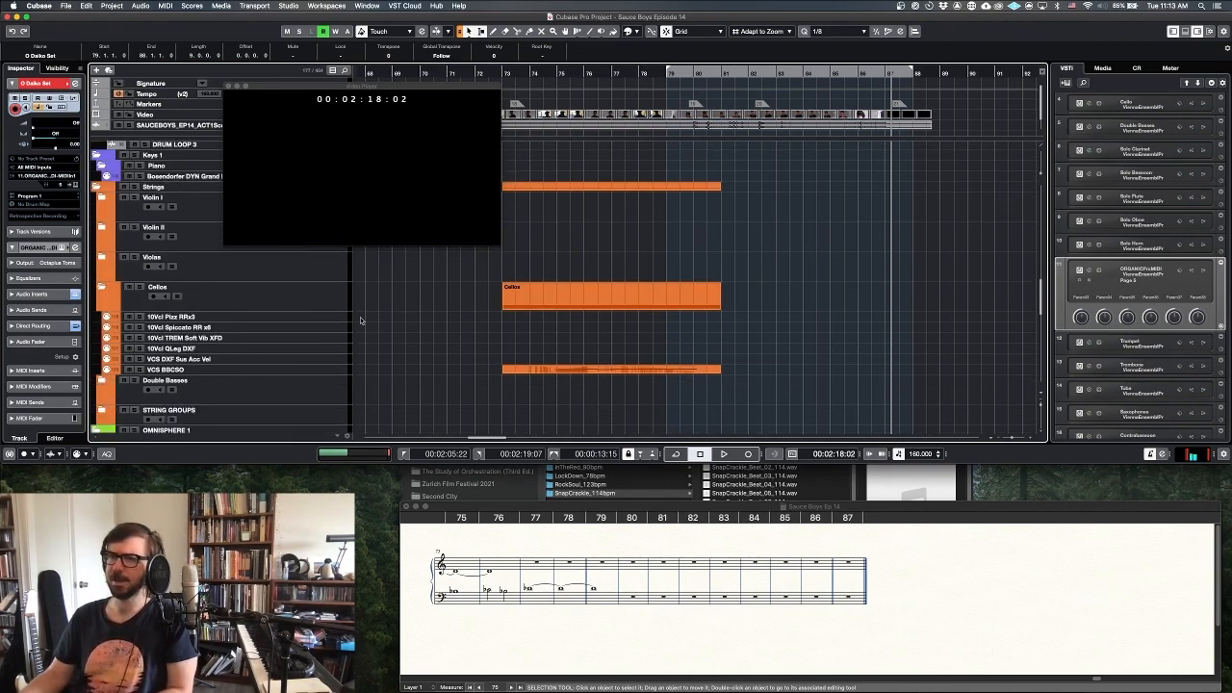
left_click(340, 328)
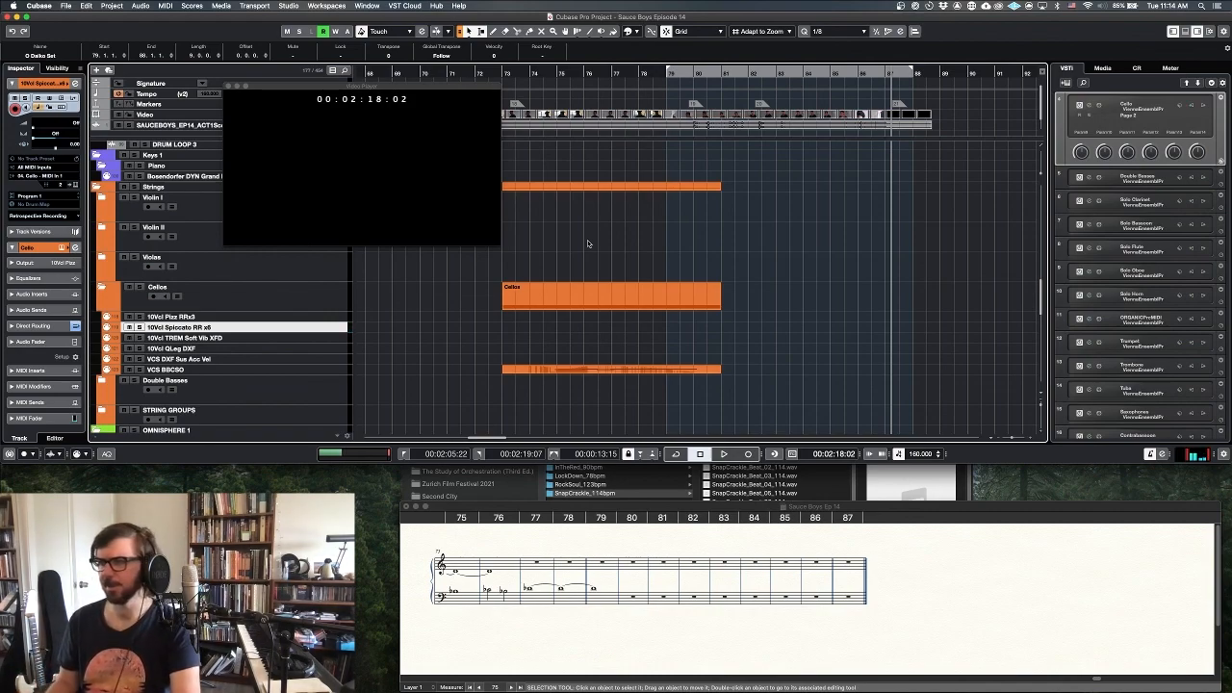
- Try recording a first spiccato cello take from bar 79, stopping at 00:02:07:28
key("KP_Multiply")
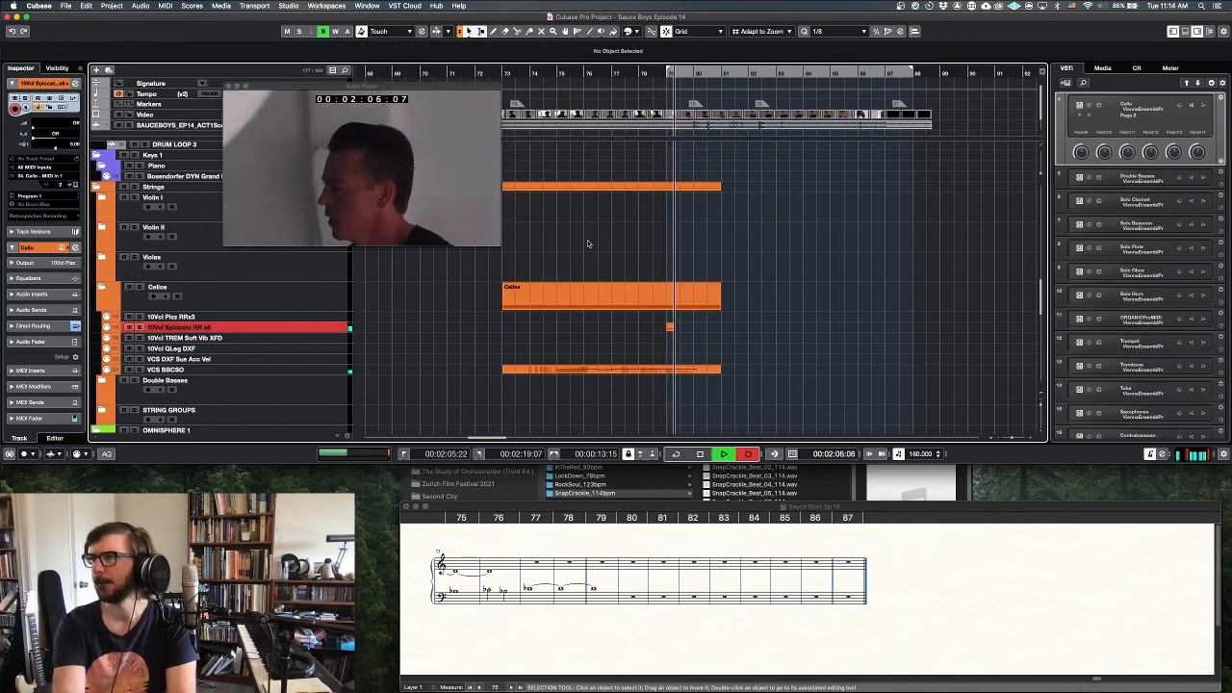
key("space")
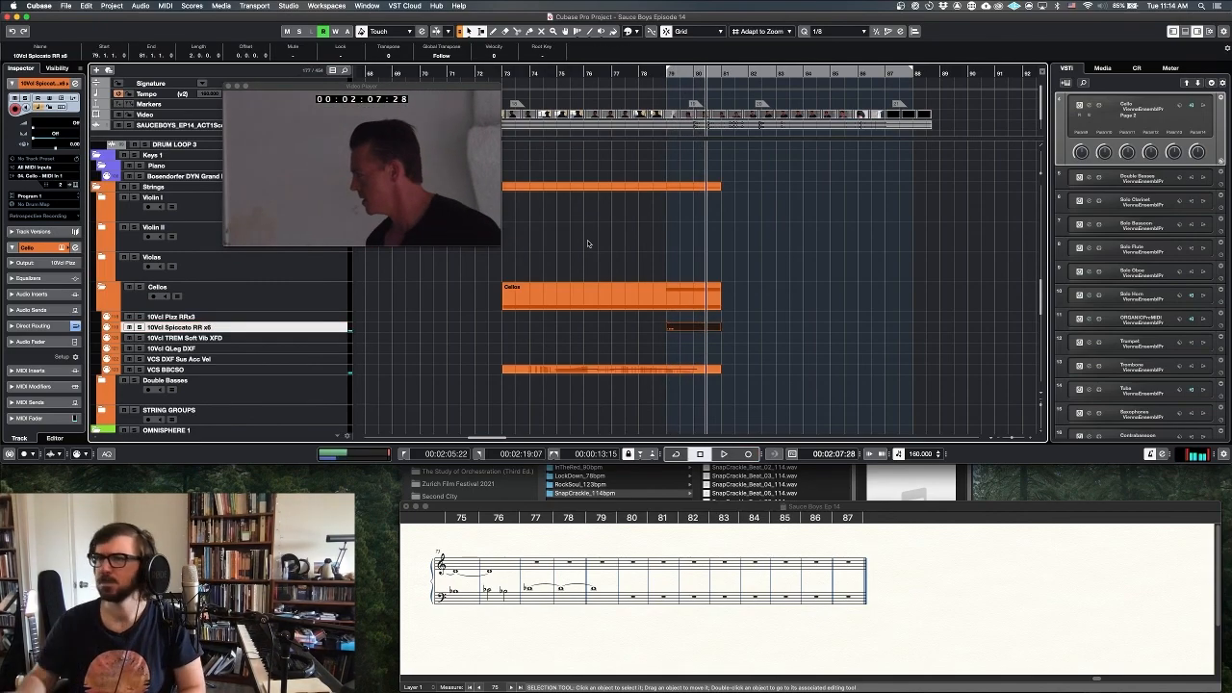
- Record a 10Vcl Spiccato RR x6 part from bar 79 into bar 87 with the video player closed and the score render track muted
left_click(235, 86)
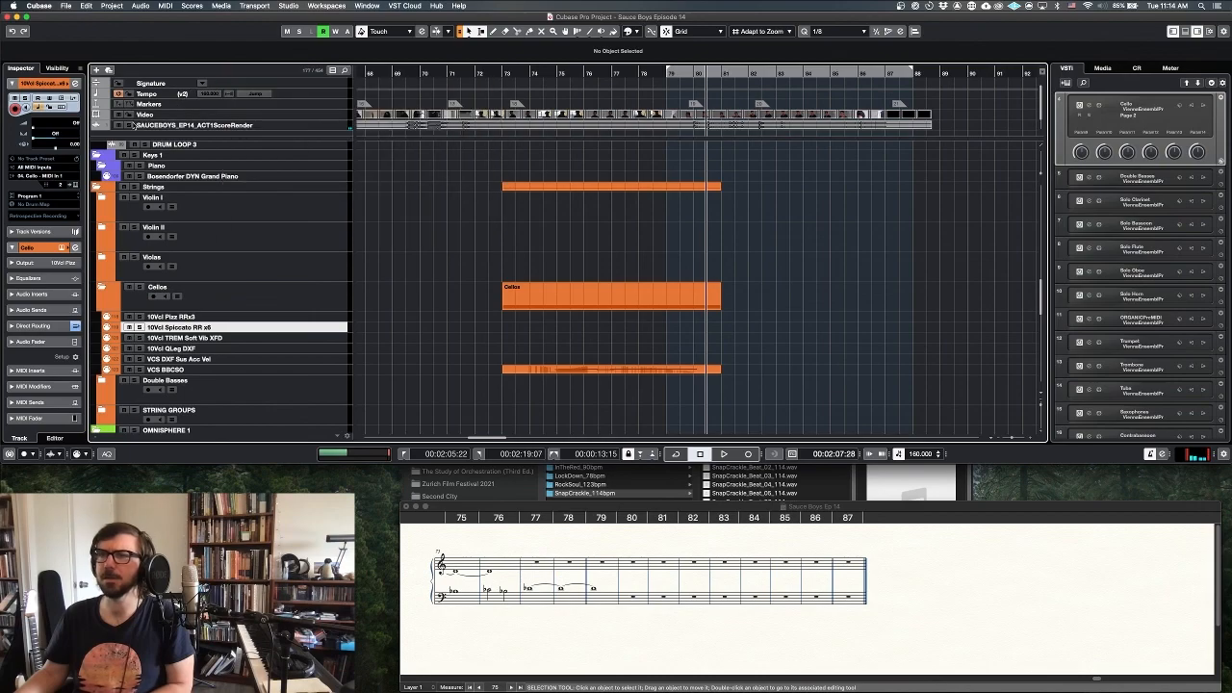
key("KP_Multiply")
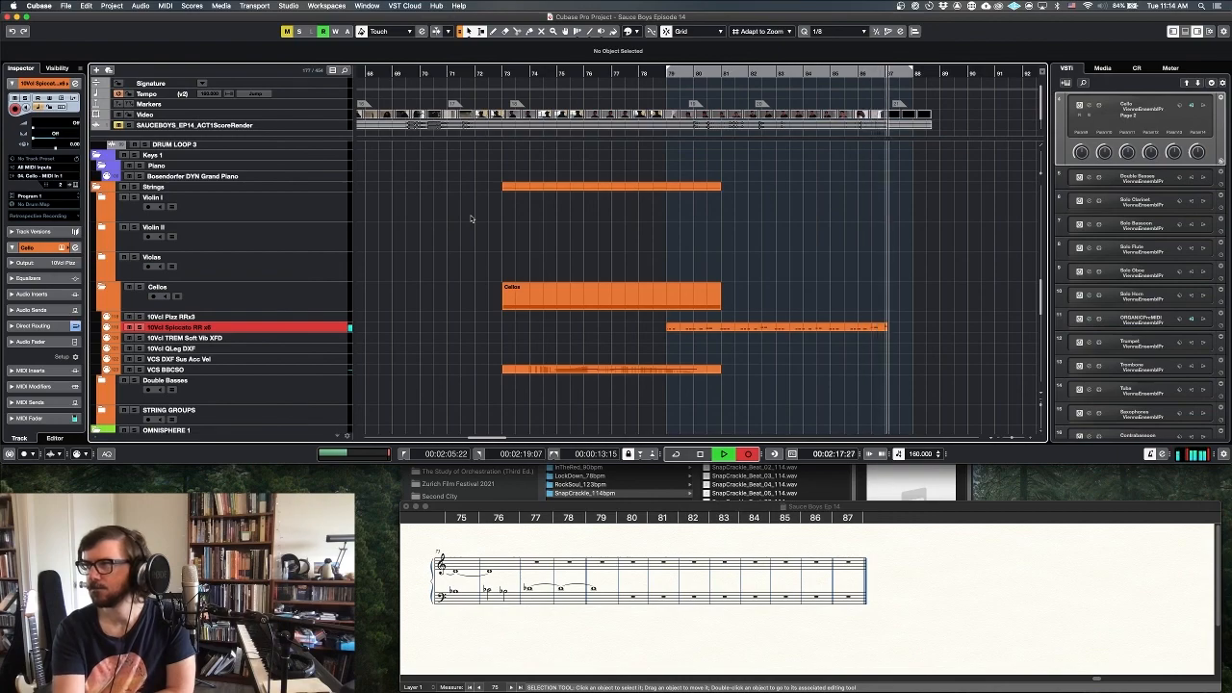
key("space")
key("KP_1")
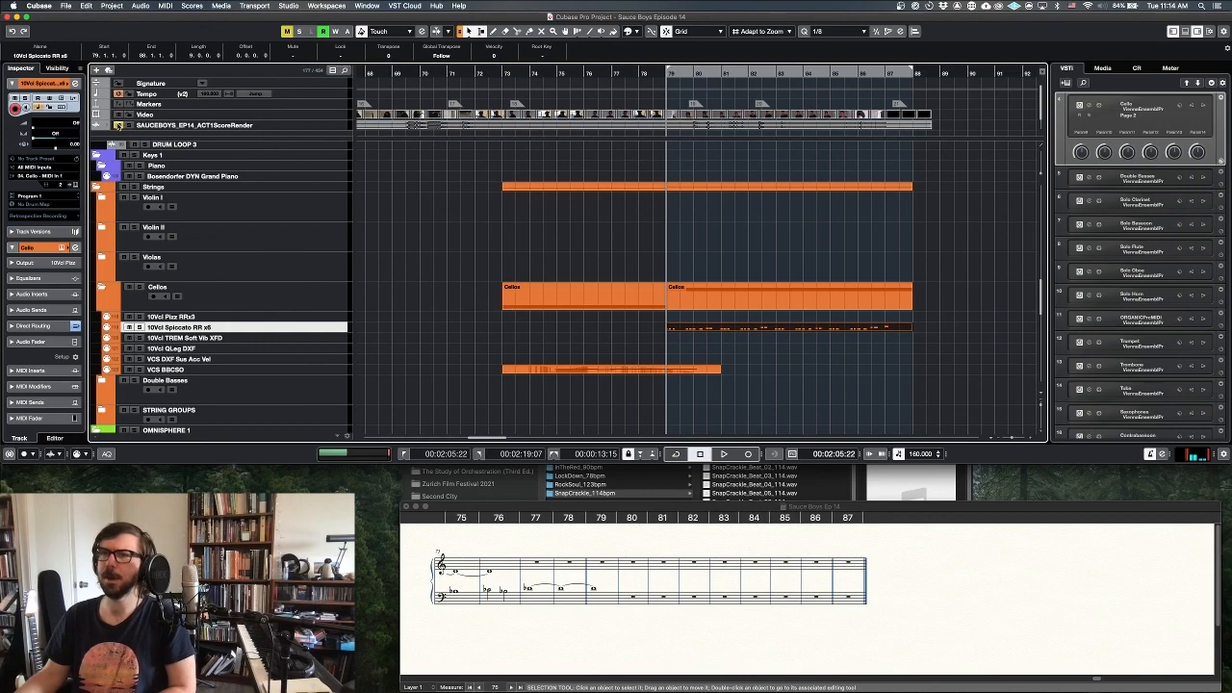
- Reopen and enlarge the video player, and play the spiccato cello part to picture from 00:02:05:22 to 00:02:18:13
key("F8")
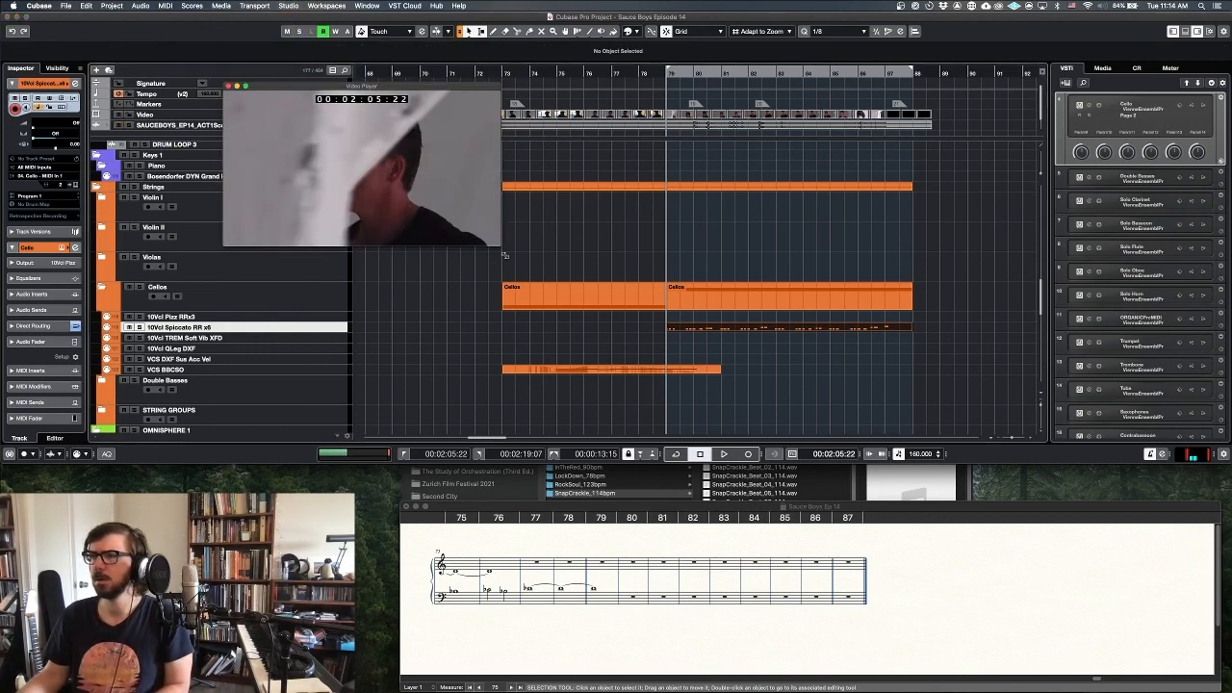
left_click_drag(501, 251, 612, 309)
key("space")
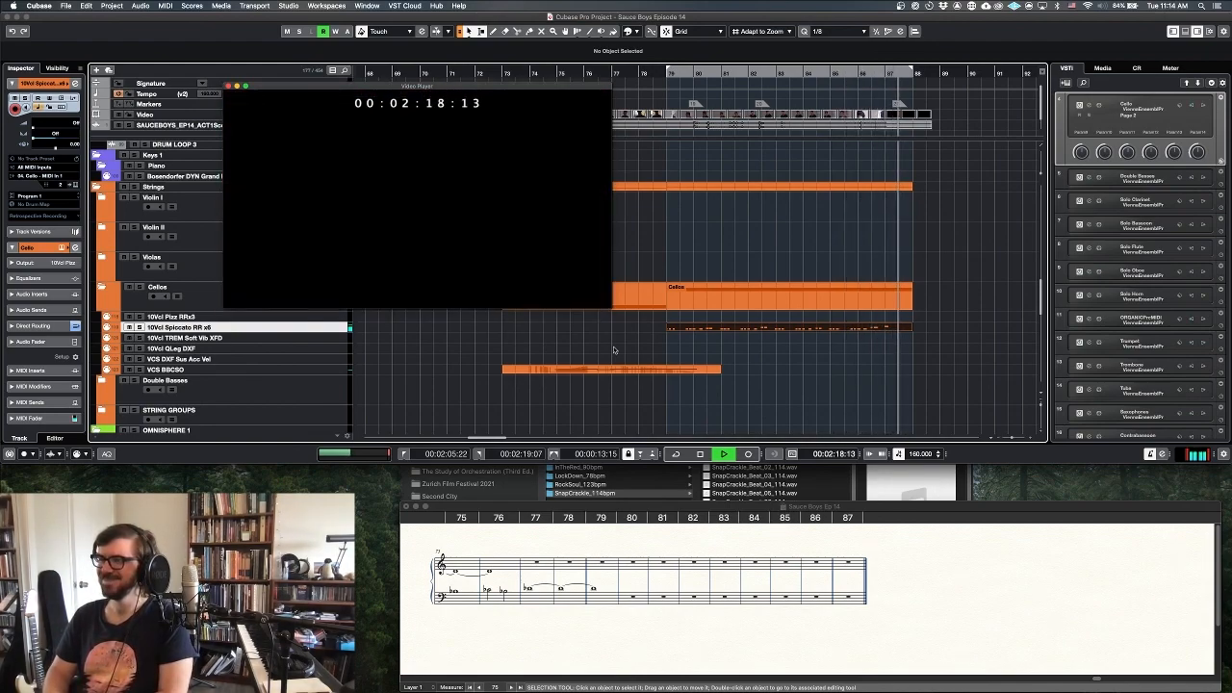
key("space")
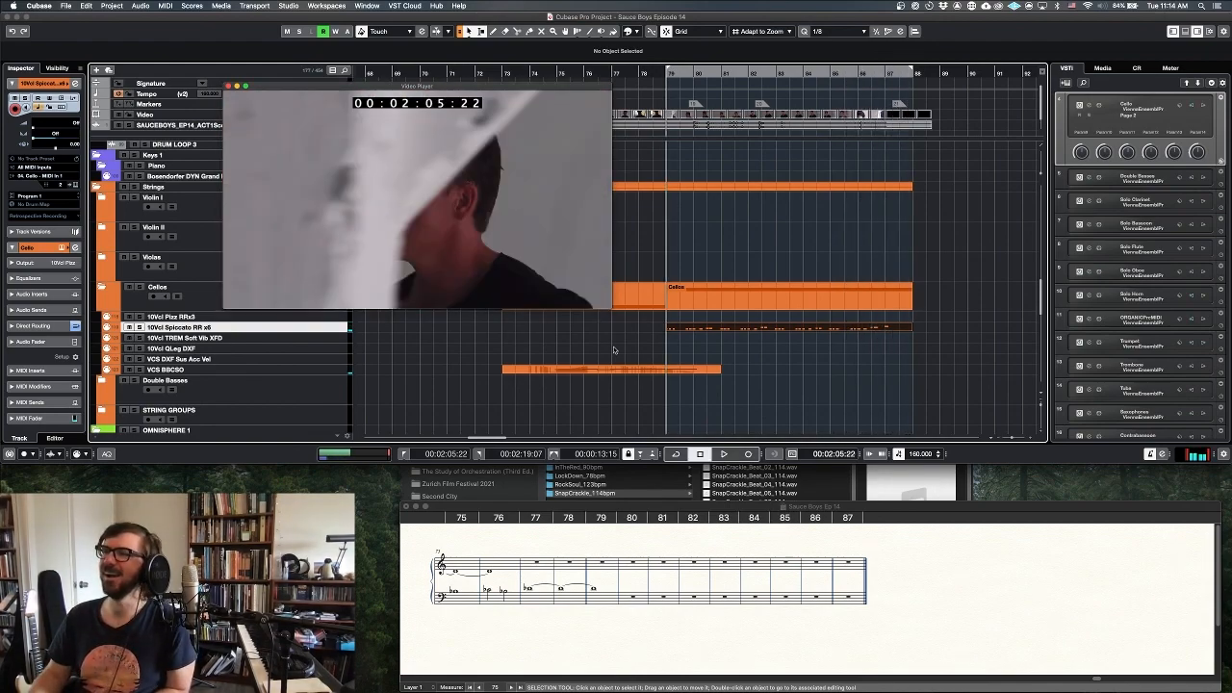
- Open the 10Vcl Spiccato RR x6 part in the editor with its notes from bar 79 to bar 87 in view
double_click(681, 331)
scroll(271, 366, "left", 3)
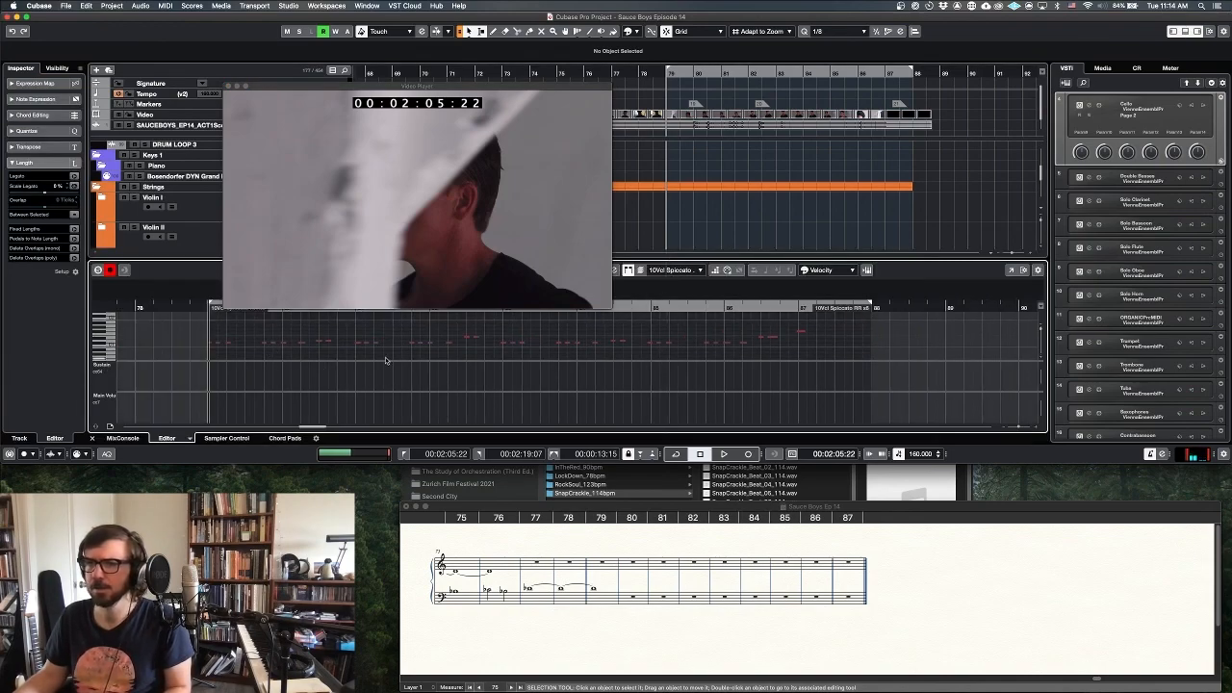
scroll(386, 361, "right", 3)
- Switch to Finale and enter the spiccato cello rhythm in Layer 2 of the bass staff, bars 79 to 82, with Speedy Entry
left_click(594, 636)
key("ctrl+s")
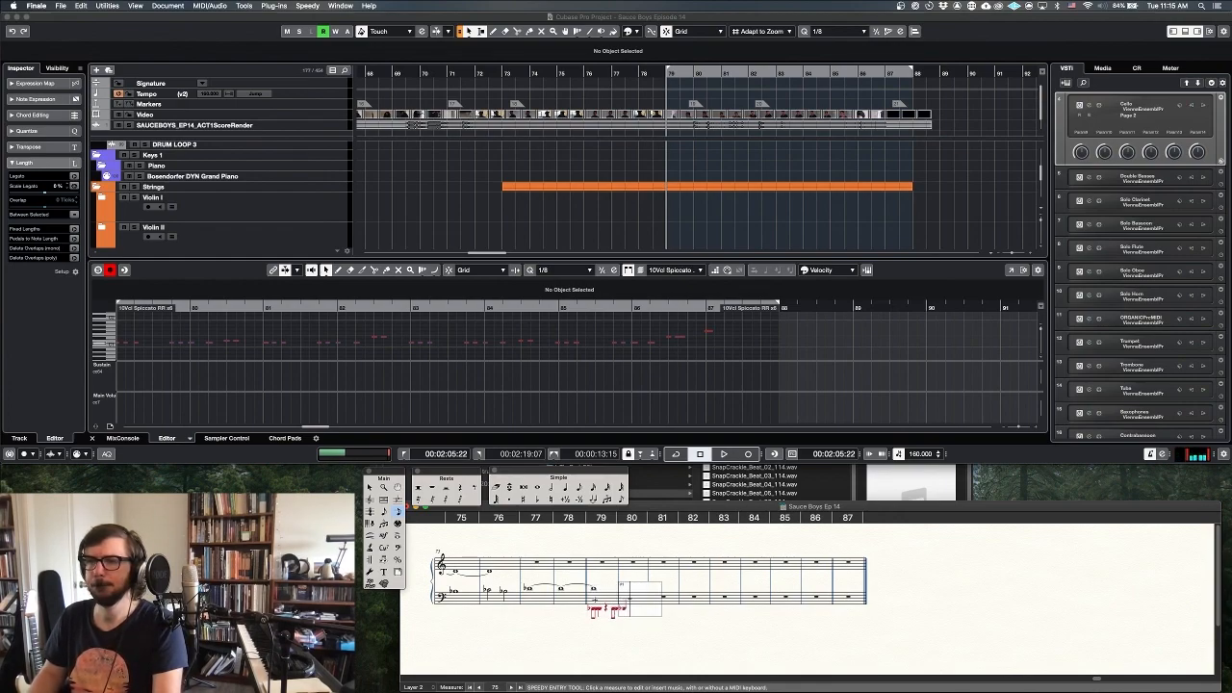
key("5")
key("4")
key("4")
key("4")
key("4")
key("4")
key("4")
key("4")
key("4")
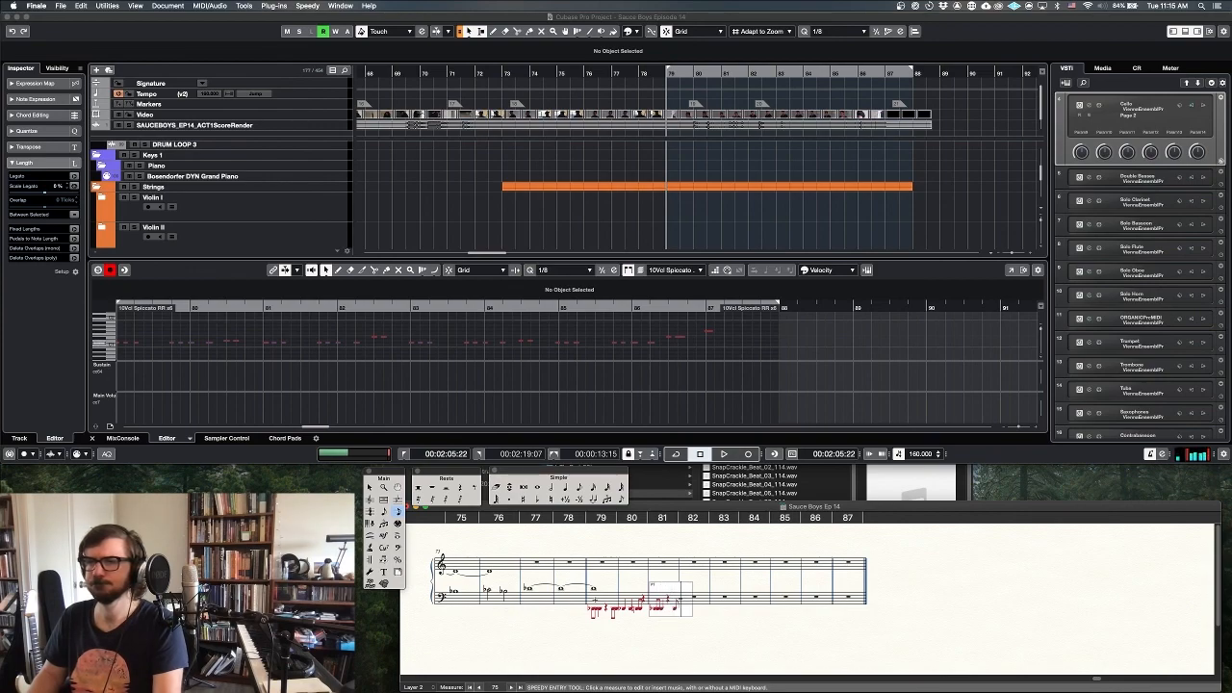
key("4")
key("4")
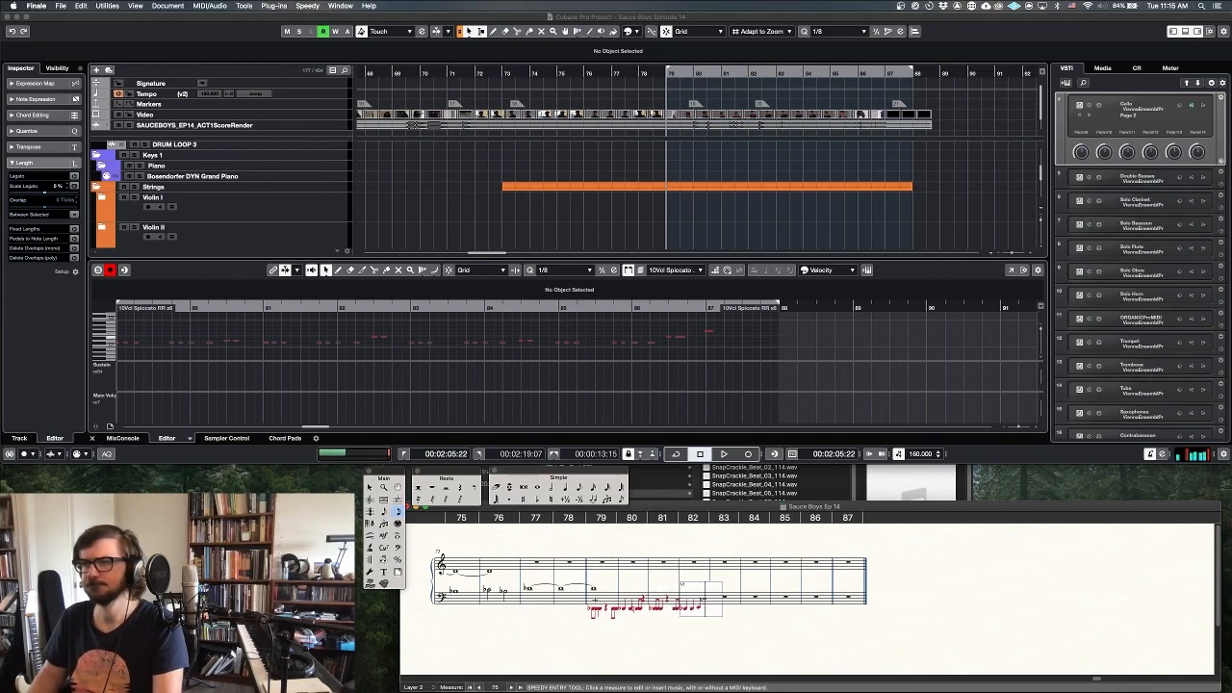
key("4")
key("4")
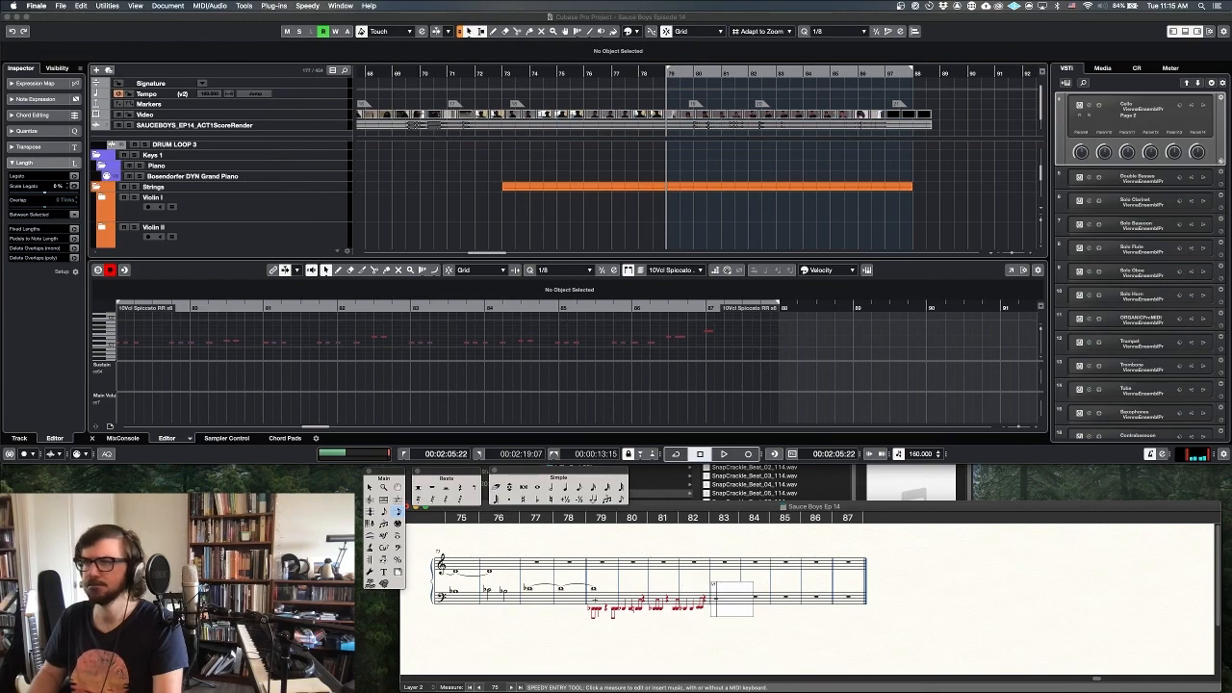
- Enter the remaining spiccato cello notes in Layer 2 of the bass staff, bars 83 to 87, and leave Speedy Entry
key("4")
key("4")
key("4")
key("4")
key("4")
key("4")
key("4")
key("4")
key("4")
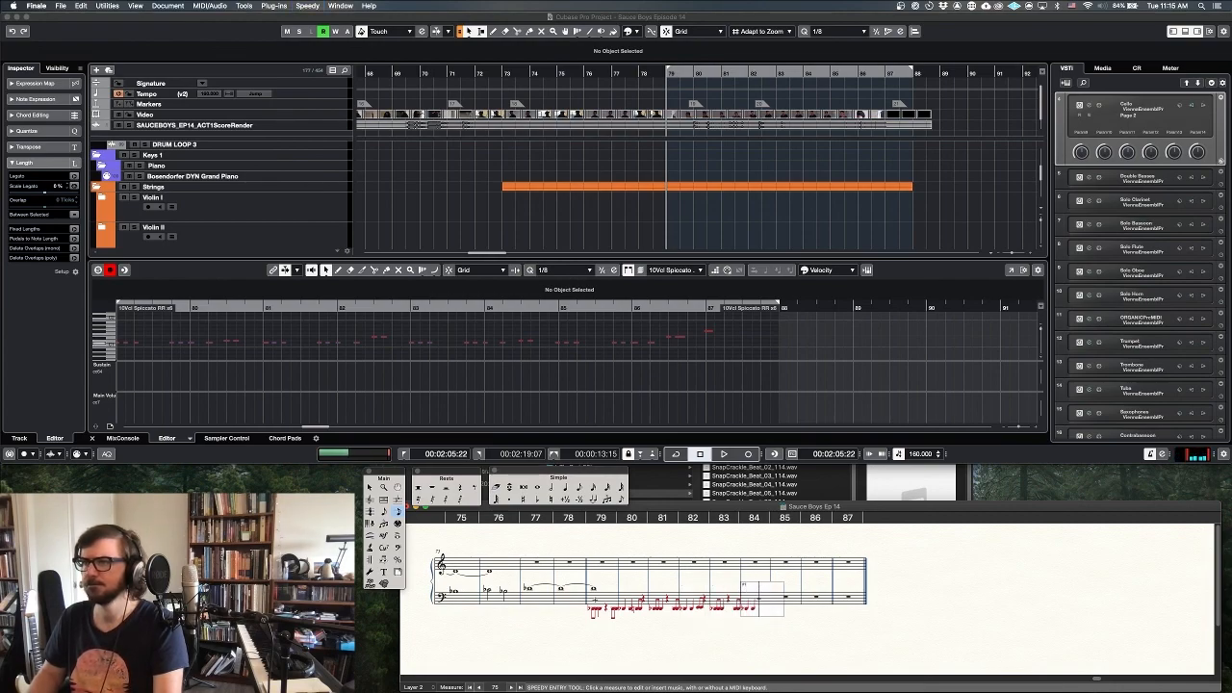
key("4")
key("4")
key("4")
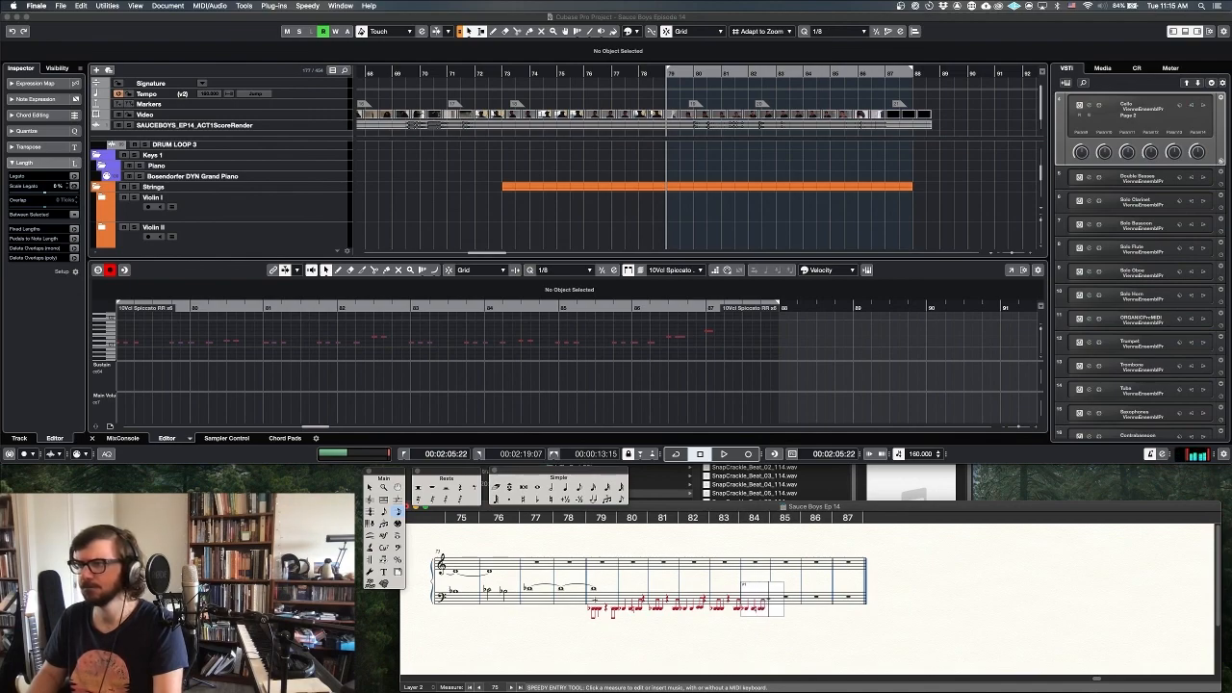
key("4")
key("4")
key("4")
key("4")
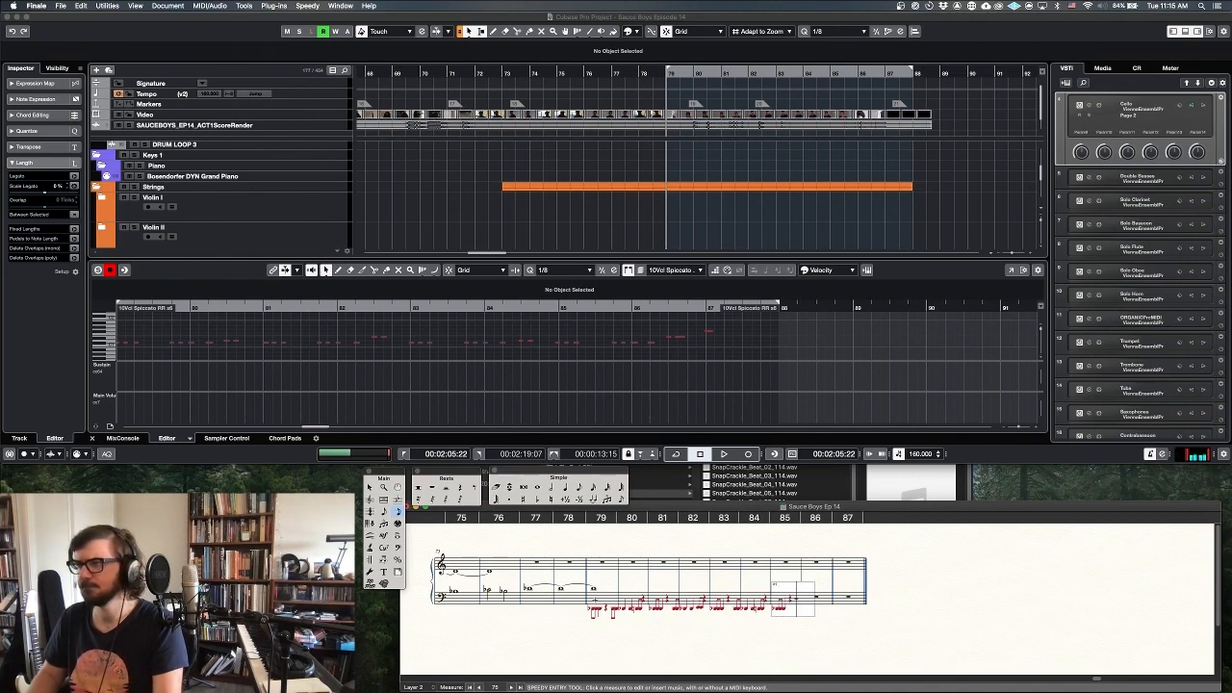
key("4")
key("4")
key("4")
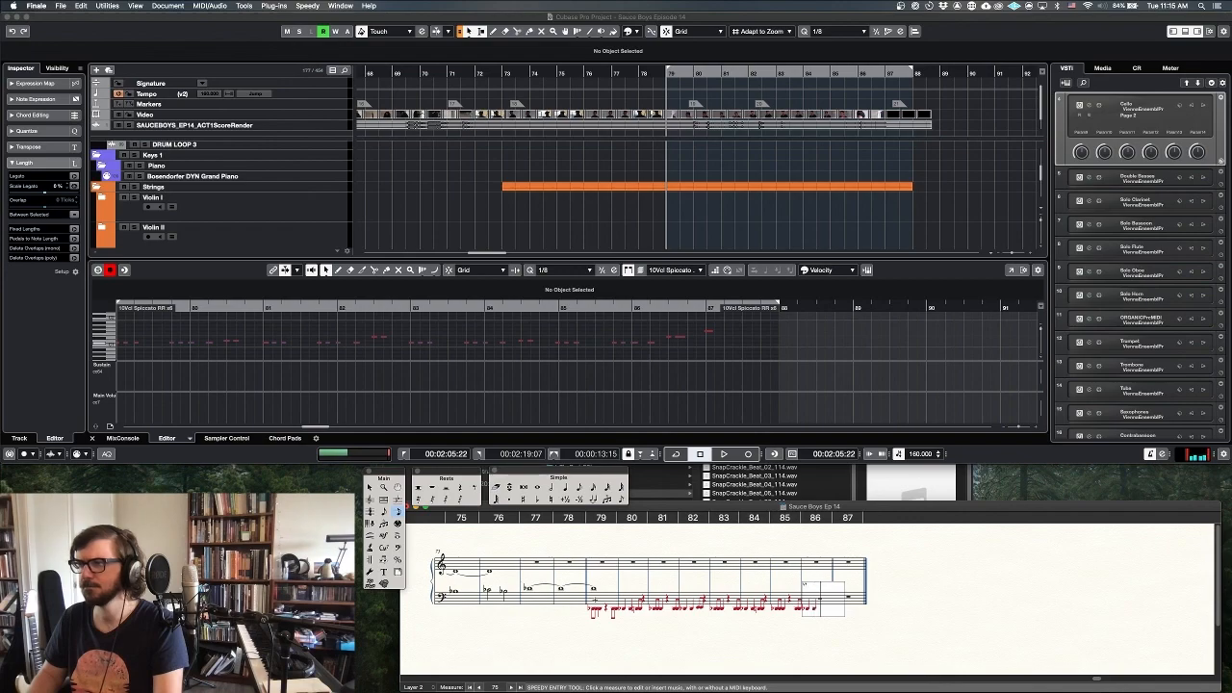
key("4")
key("4")
key("4")
key("4")
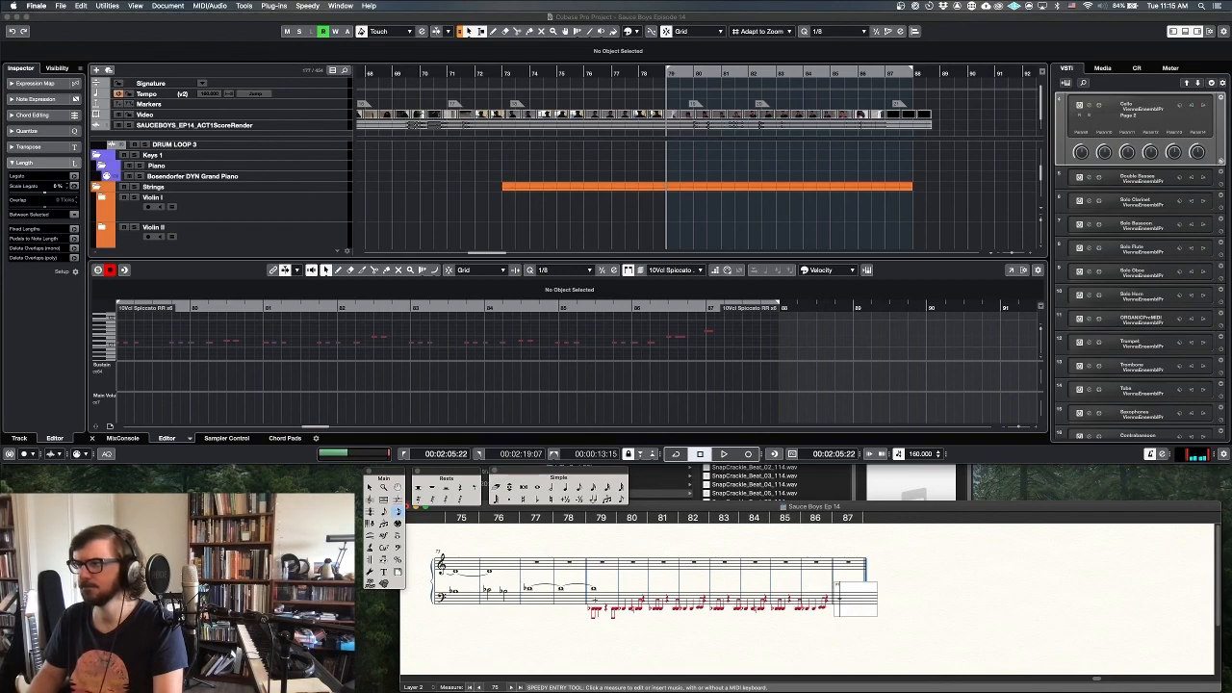
key("Escape")
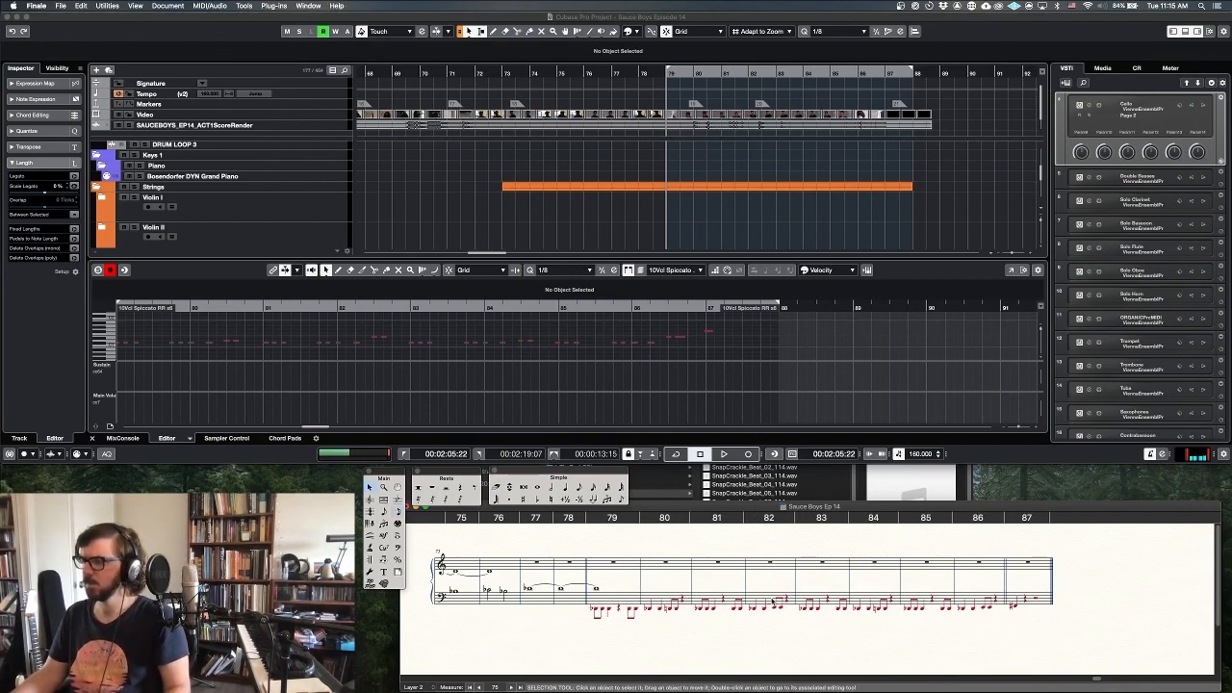
- Move the Layer 2 contents of bass staff bars 80 through 87 into Layer 1
left_click(660, 599)
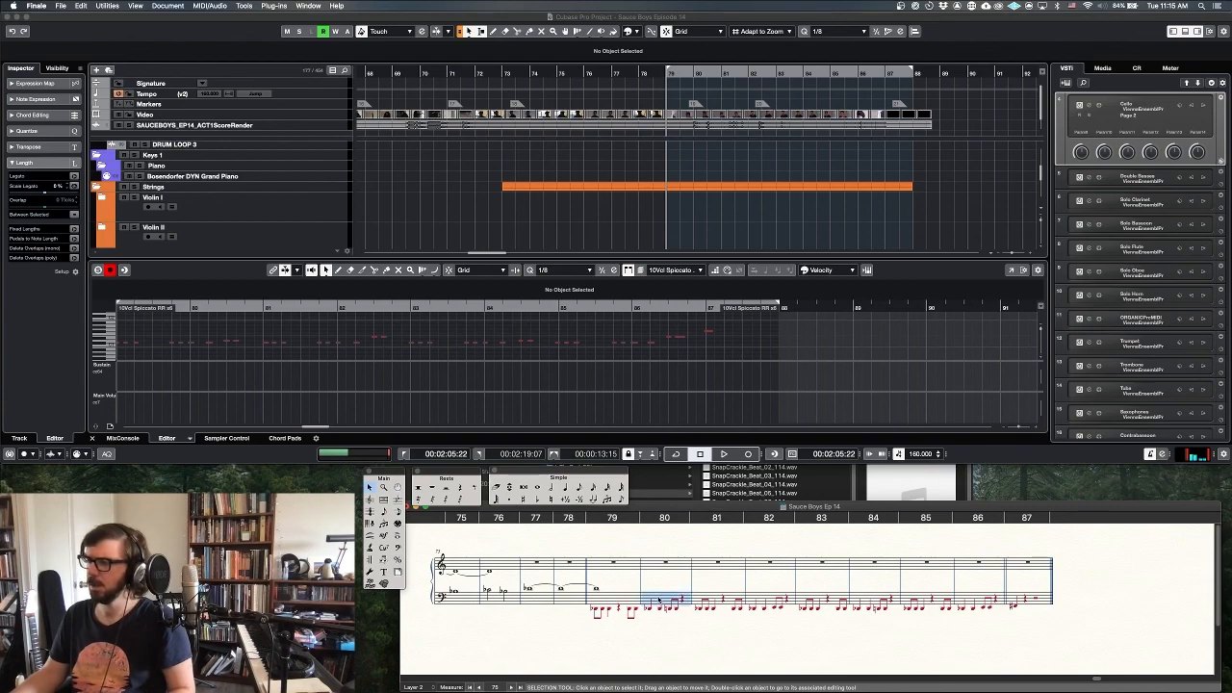
left_click(1048, 587, "shift")
right_click(795, 593)
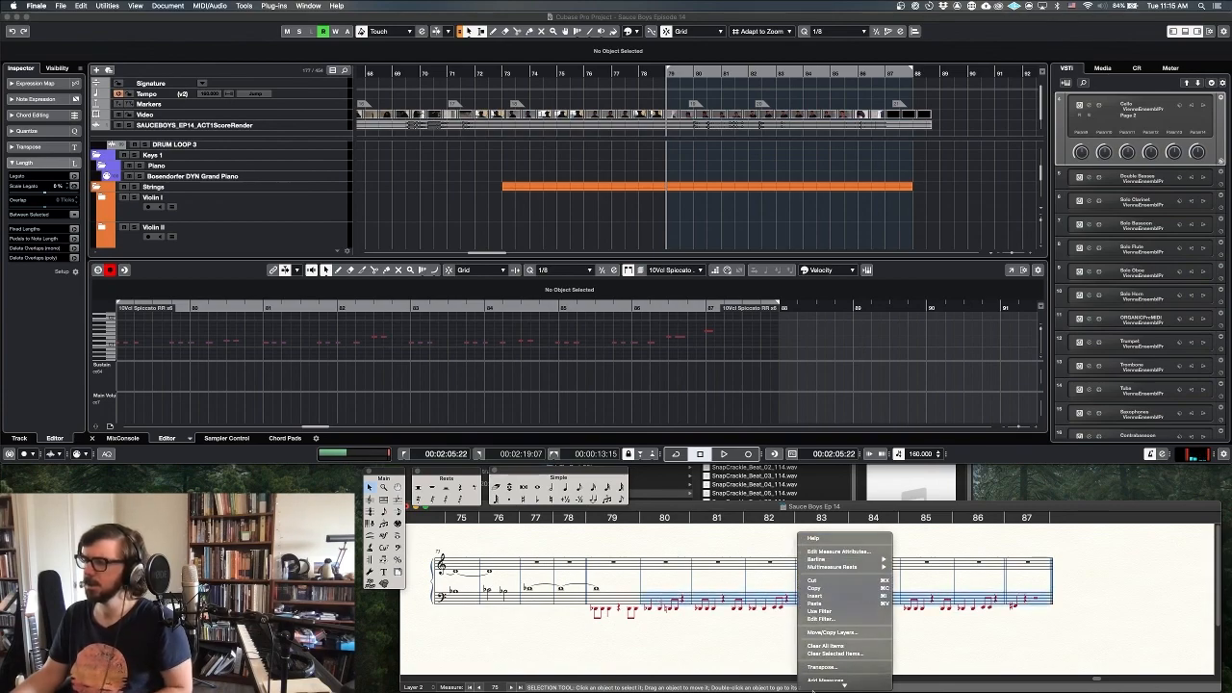
mouse_move(814, 691)
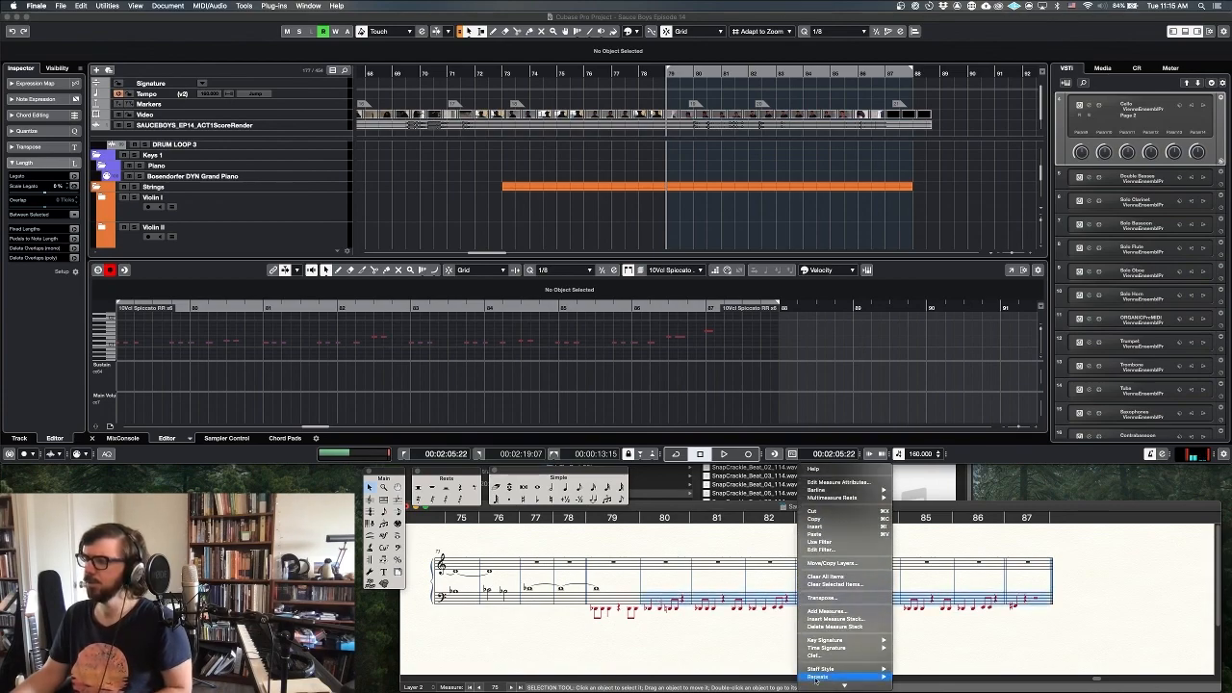
left_click(823, 563)
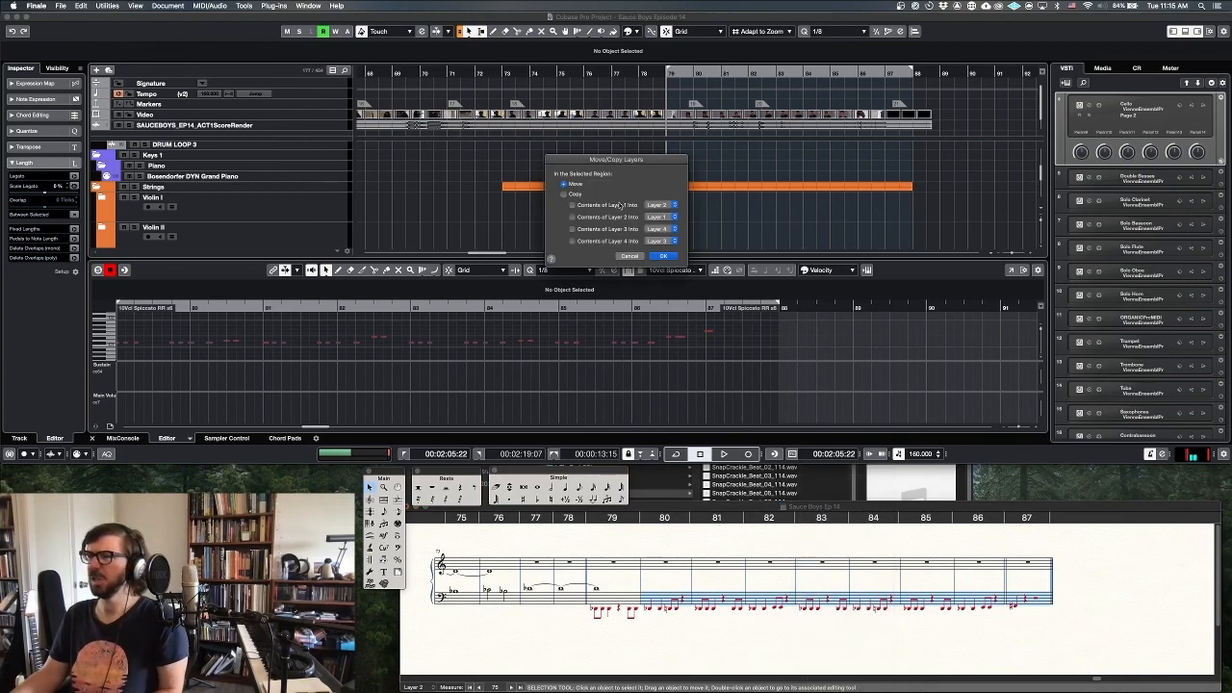
left_click(664, 256)
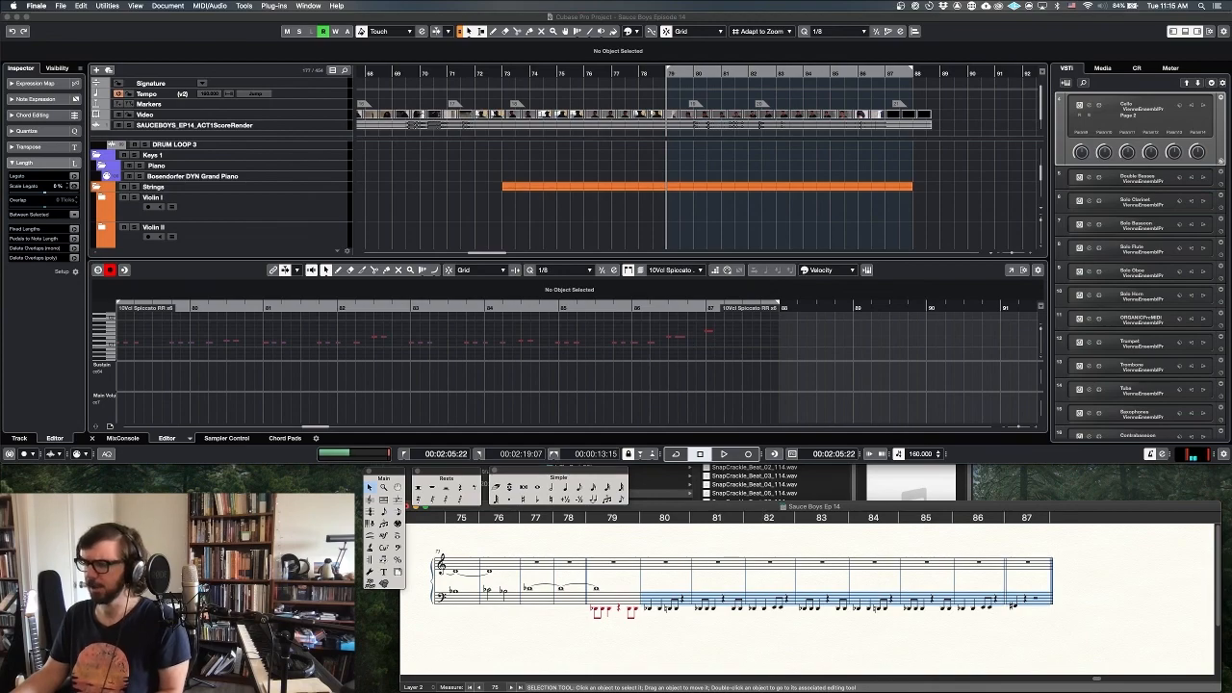
- Switch to Cubase and play the spiccato cello part to picture, stopping at 00:02:18:20
left_click(689, 228)
key("space")
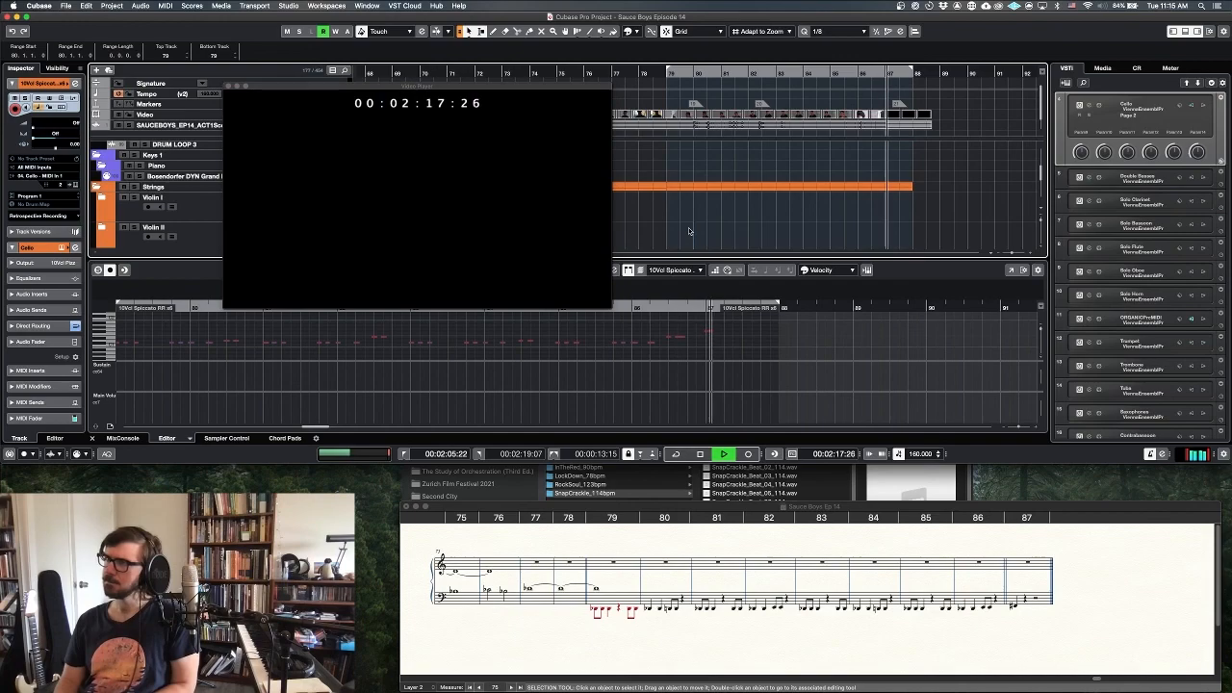
key("space")
- Switch to Finale and check the bass staff notes from bar 82 through bar 87 one by one in Speedy Entry
left_click(735, 601)
key("ctrl+s")
left_click(772, 603)
key("shift+apostrophe")
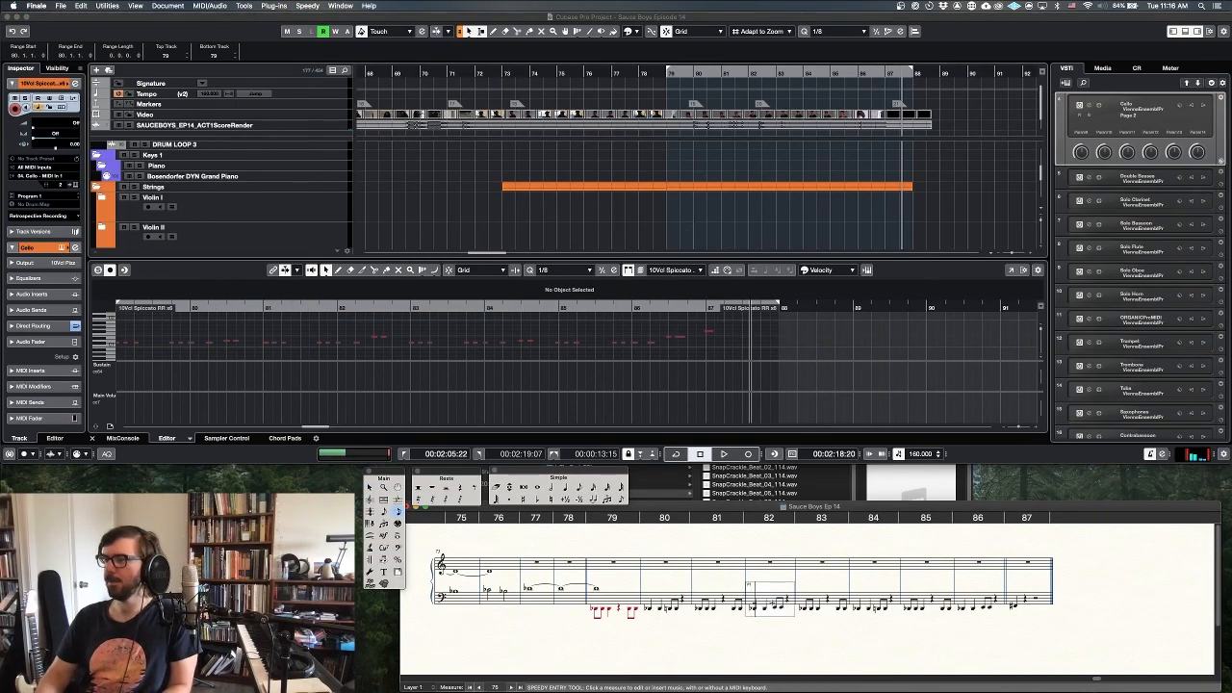
key("Left")
key("Right")
key("Right")
key("Right")
key("Right")
key("Right")
key("Right")
key("Right")
key("Right")
key("Right")
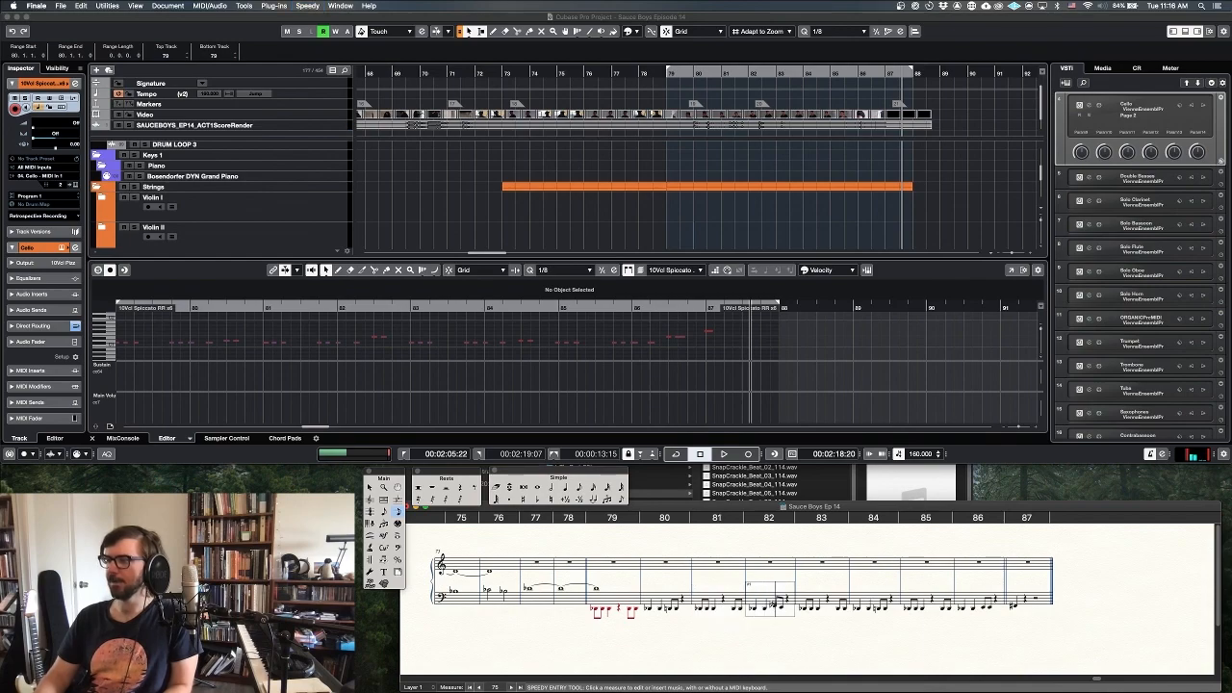
key("Right")
key("Right")
key("Right")
key("Right")
key("Right")
key("Right")
key("Right")
key("Right")
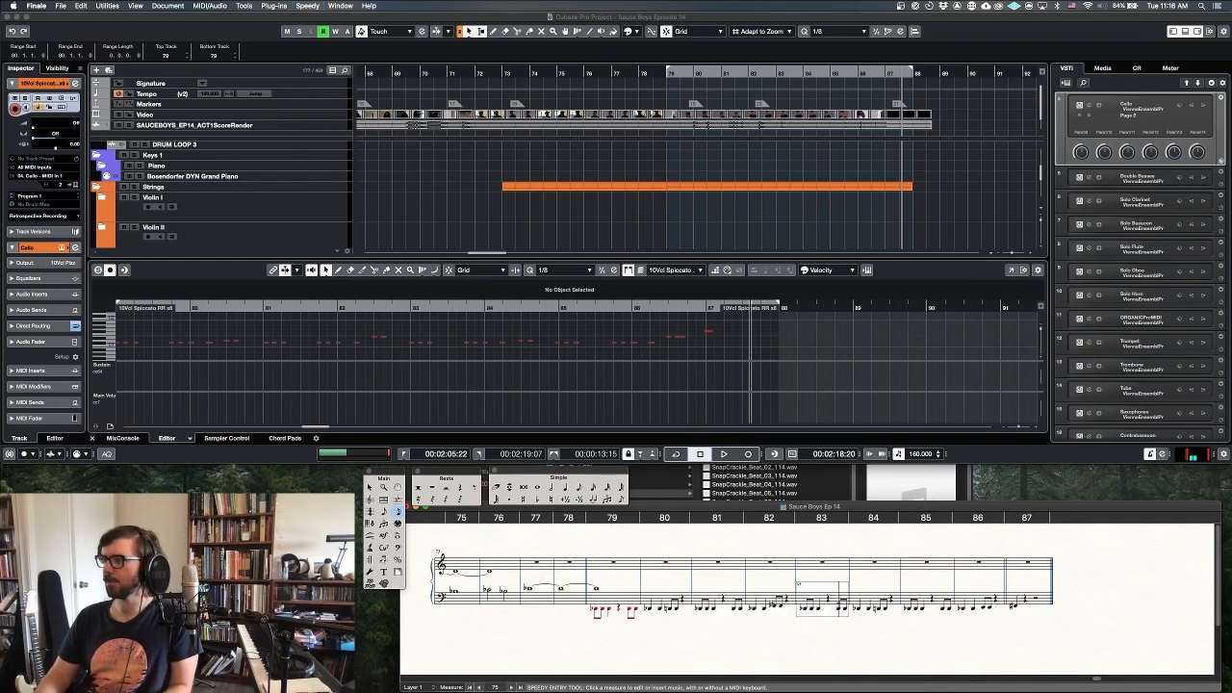
key("Right")
key("Right")
key("Right")
key("Right")
key("Right")
key("Right")
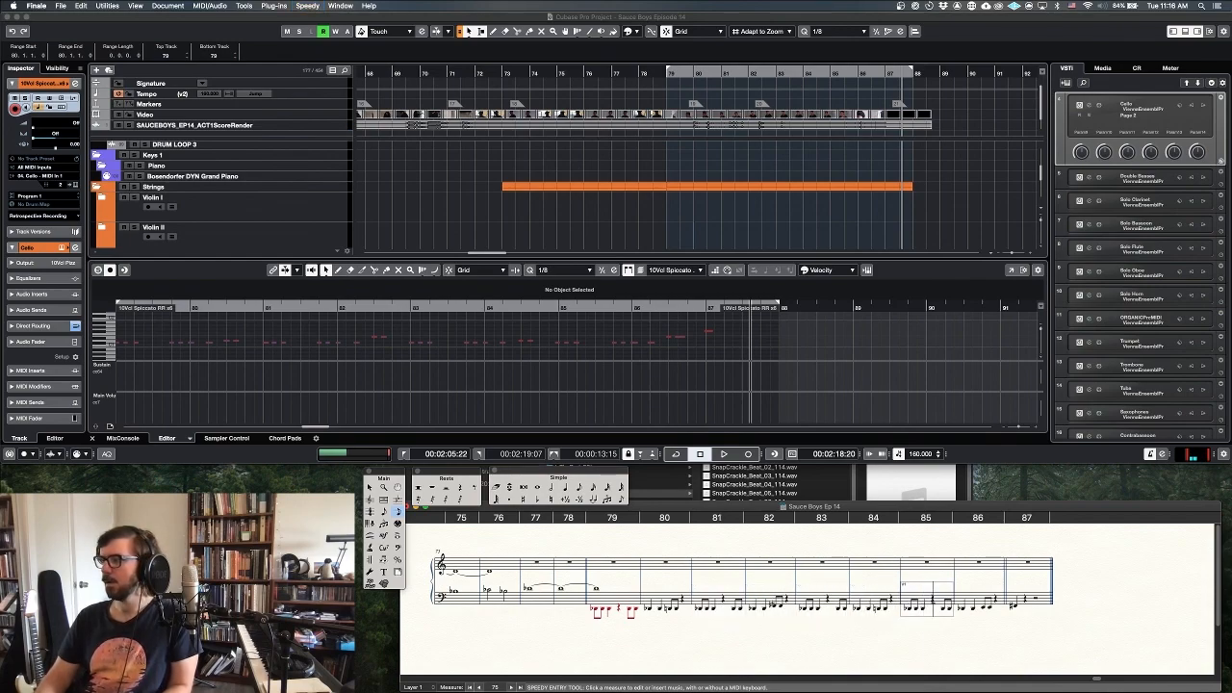
key("Right")
key("Right")
key("Right")
key("Right")
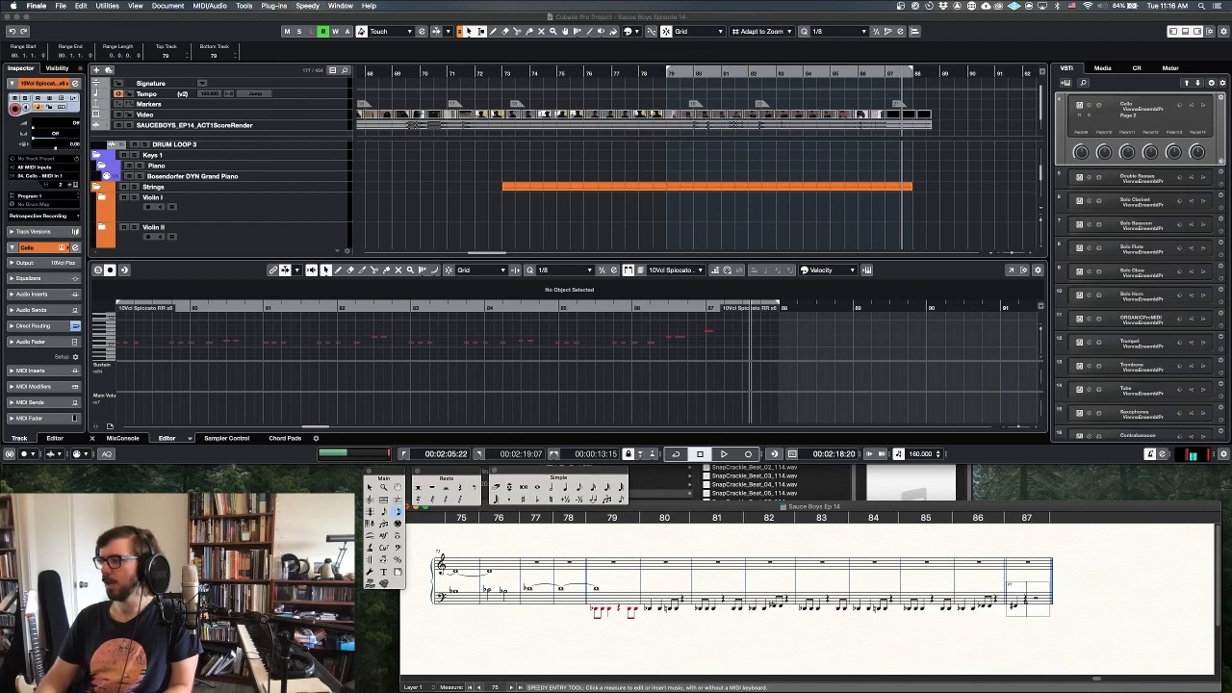
key("Escape")
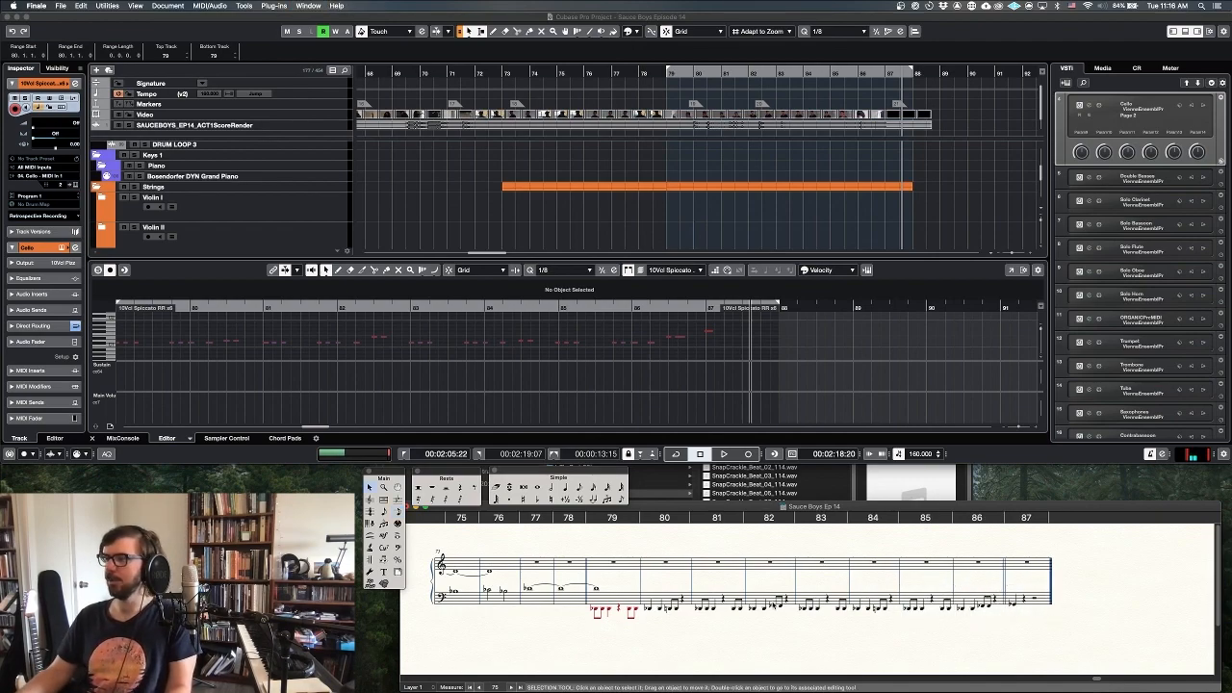
- Switch to Cubase, briefly play the cello passage to picture from the left locator at 00:02:05:22, and close the video window
left_click(608, 300)
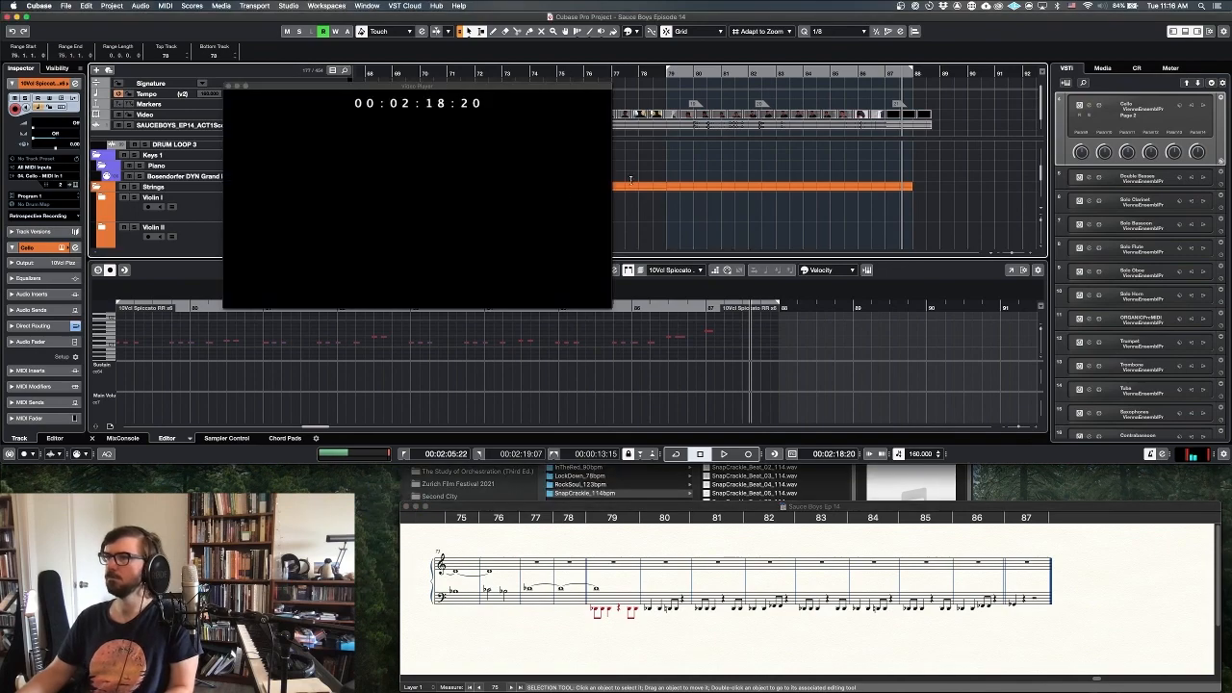
key("KP_1")
key("space")
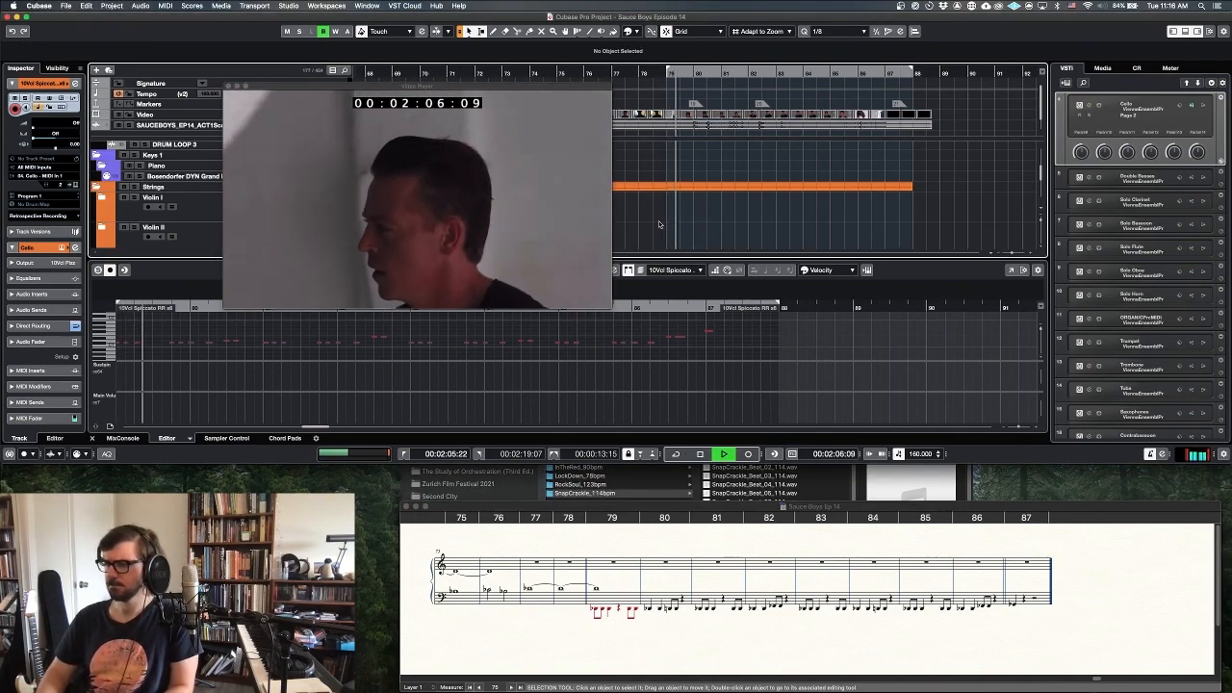
key("space")
left_click(229, 87)
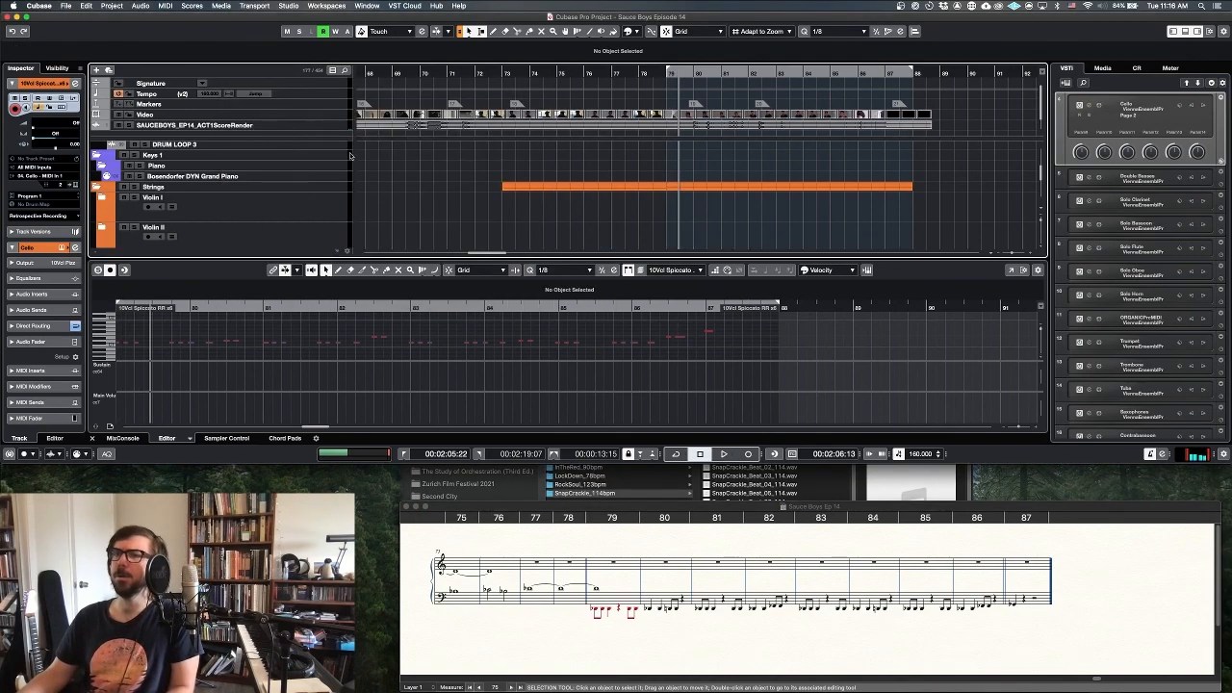
- Hide the lower editor, select the Sub Pure track, and try recording a part on it from bar 79 to 00:02:09:05
key("alt+super+b")
scroll(409, 288, "down", 20)
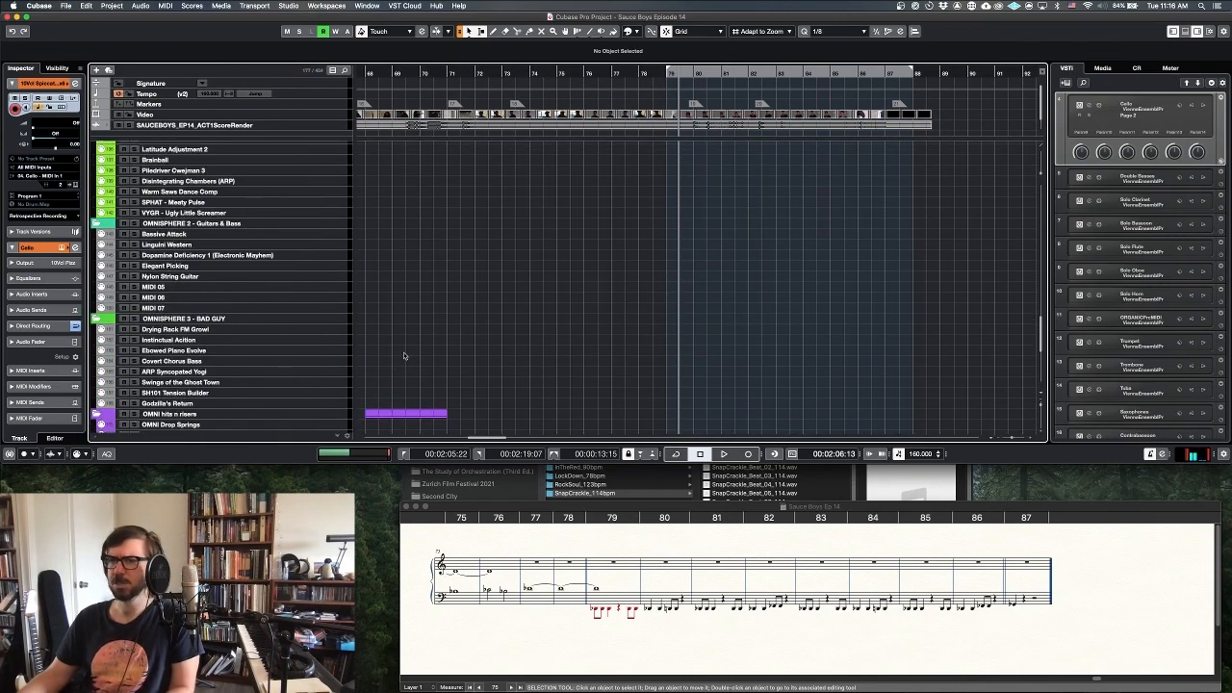
scroll(377, 313, "down", 8)
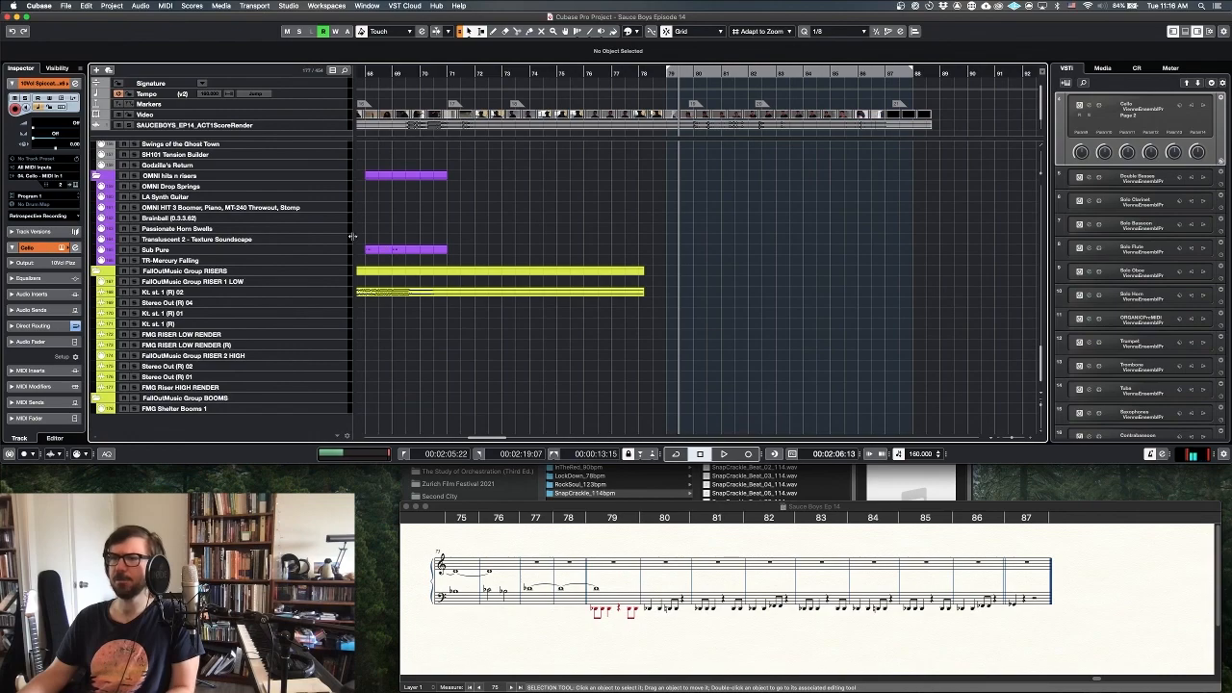
left_click(346, 250)
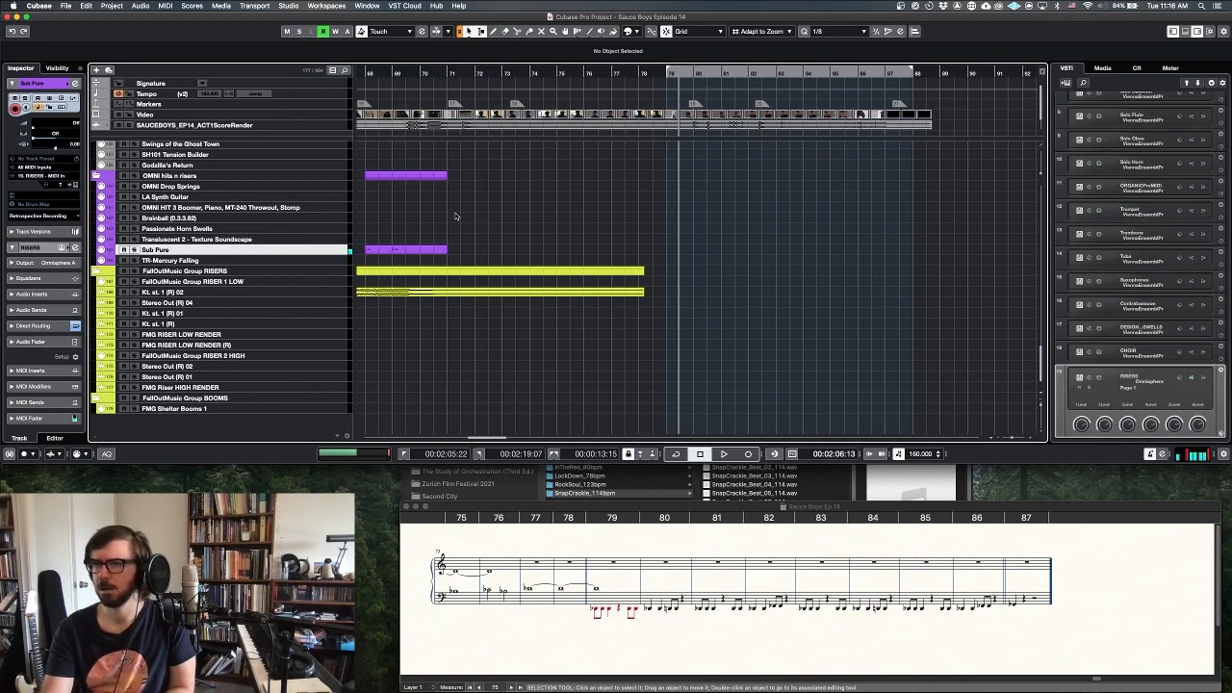
key("KP_Multiply")
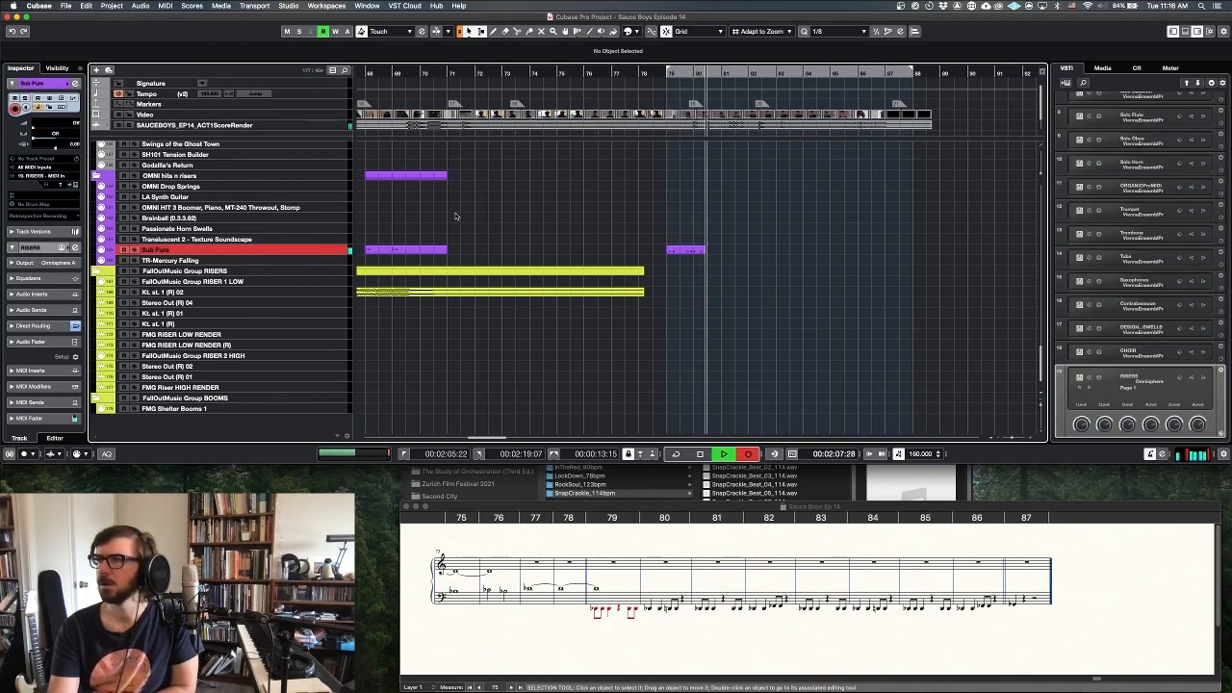
key("space")
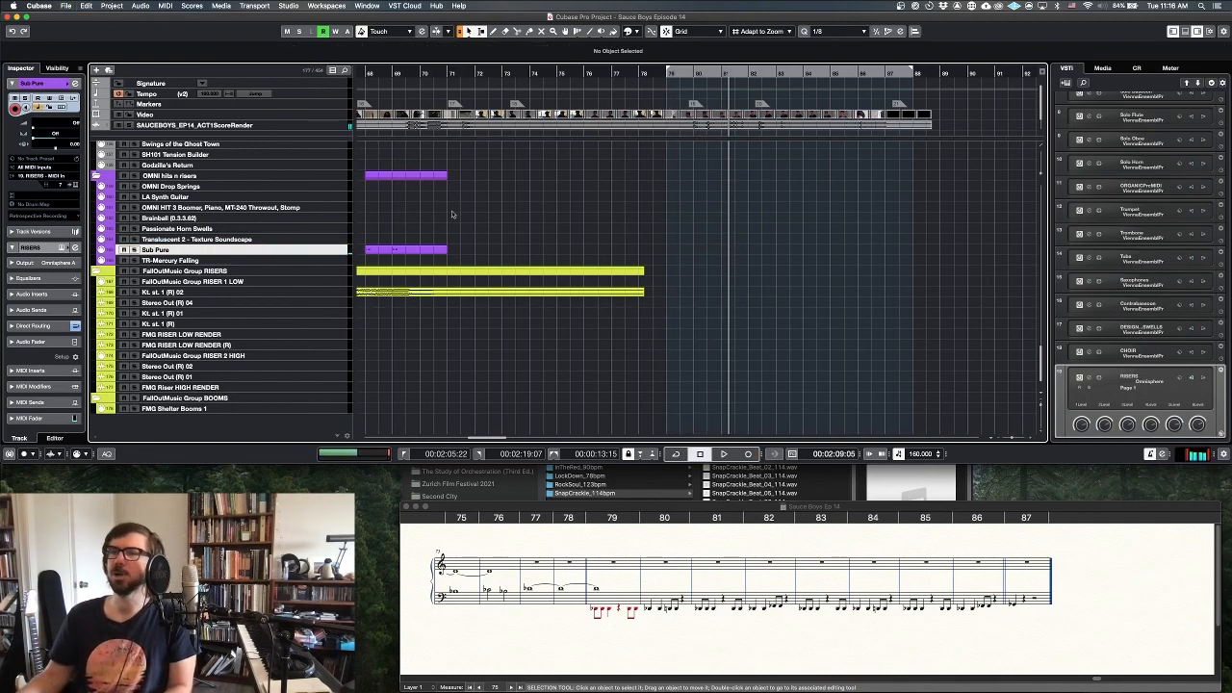
- Look through the percussion, drum loop, keys and string tracks to review which parts fill bars 79 to 87
scroll(464, 225, "up", 1)
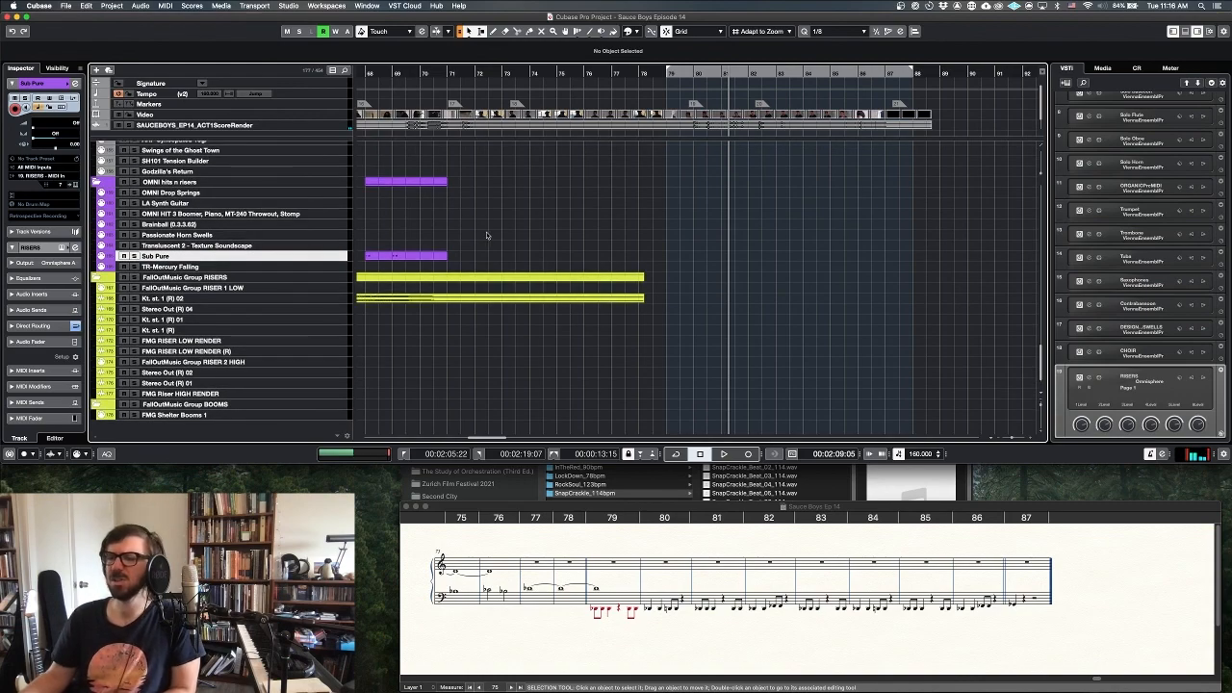
scroll(486, 235, "up", 15)
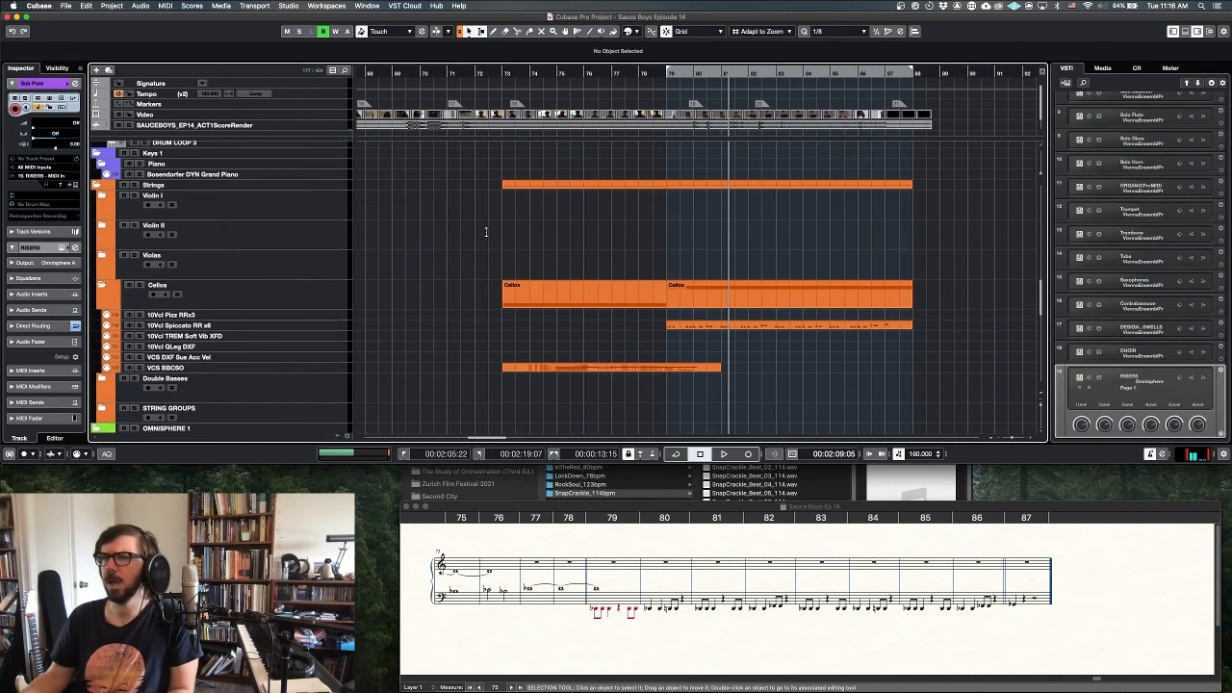
scroll(487, 231, "up", 10)
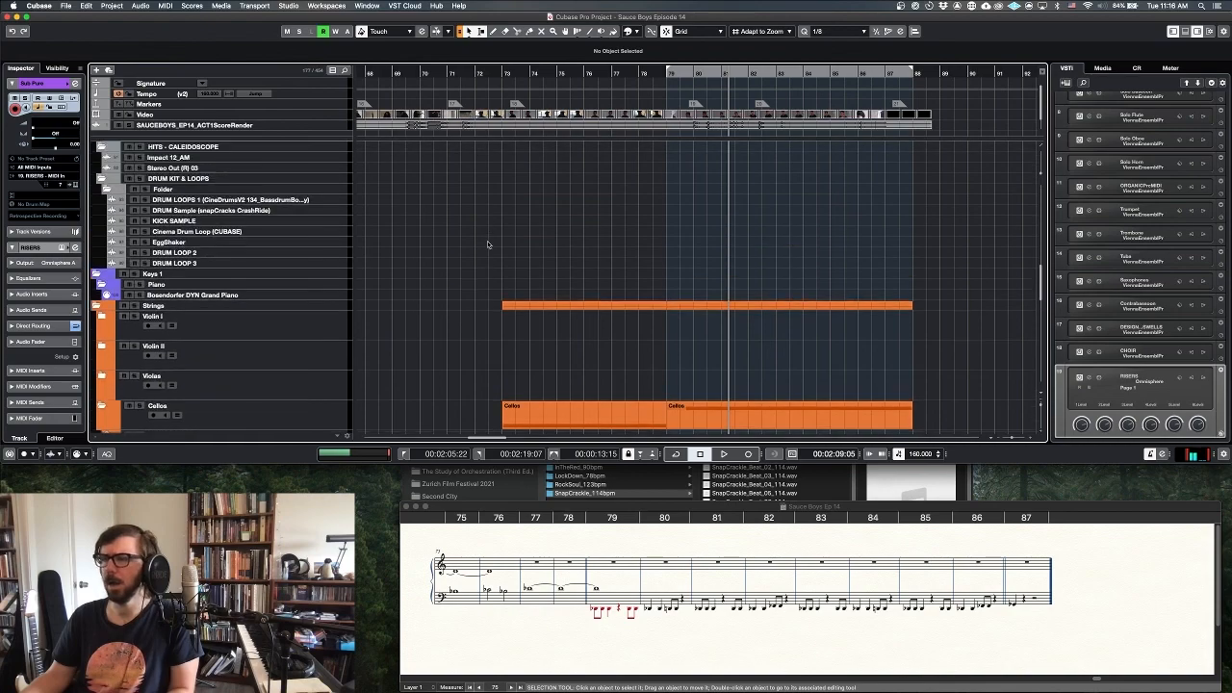
scroll(483, 233, "down", 15)
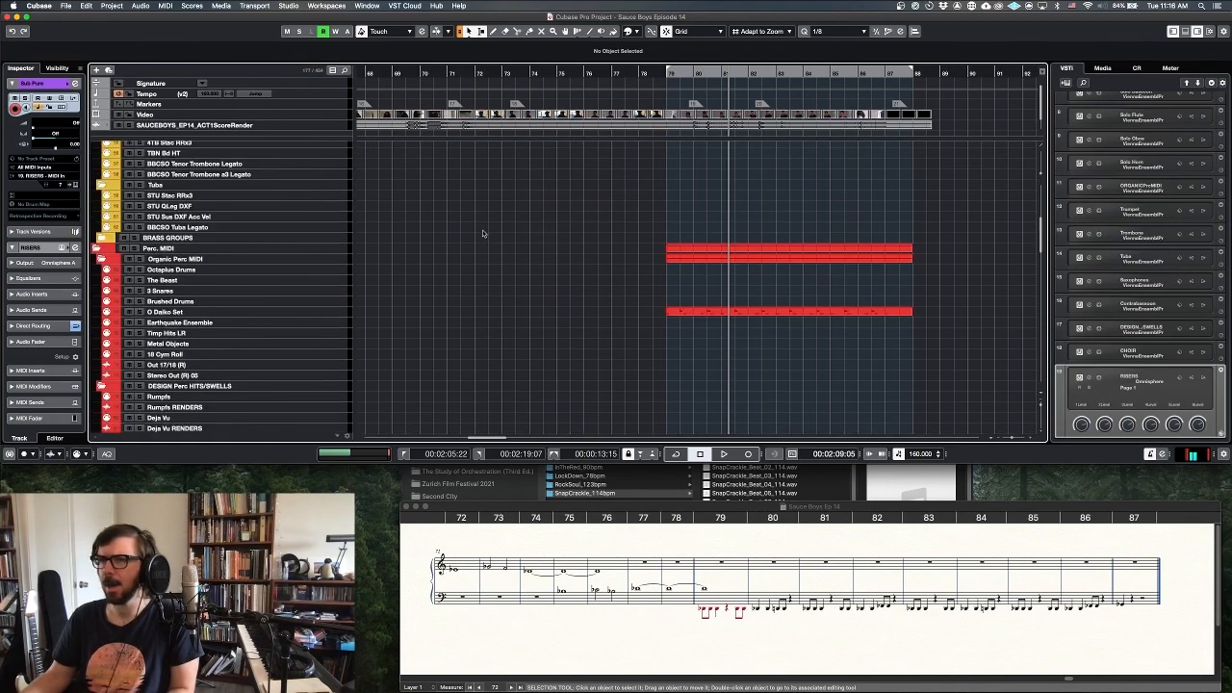
scroll(483, 233, "down", 3)
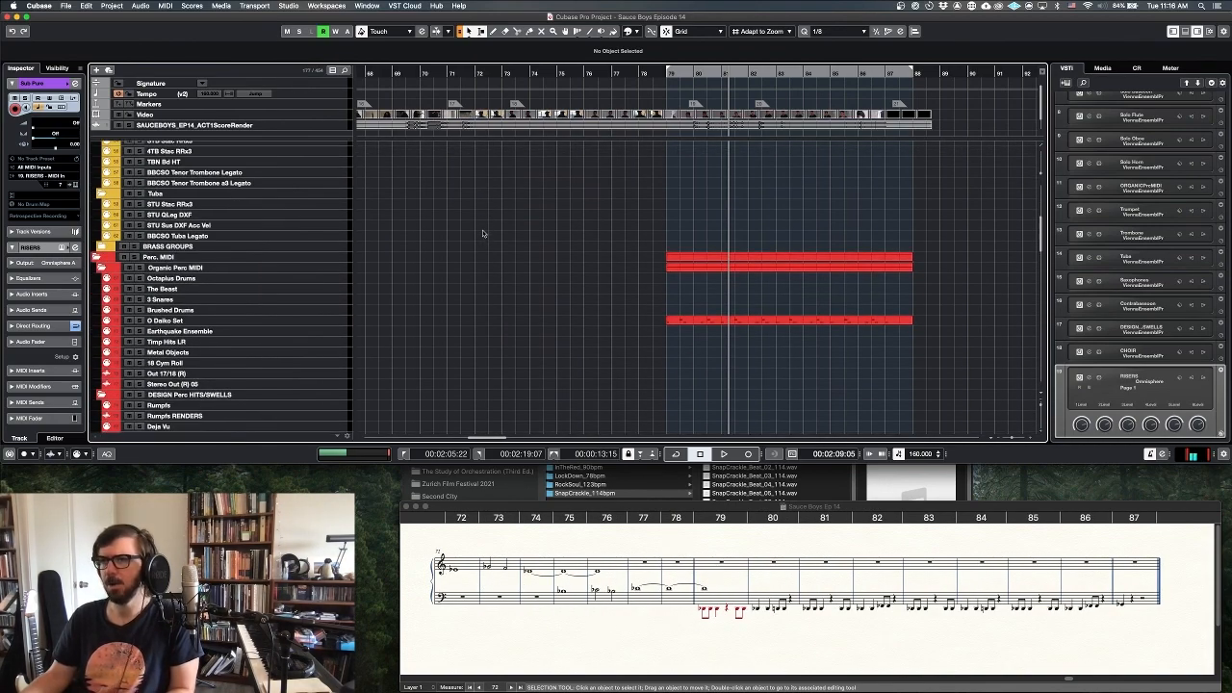
scroll(483, 233, "down", 20)
scroll(483, 233, "left", 2)
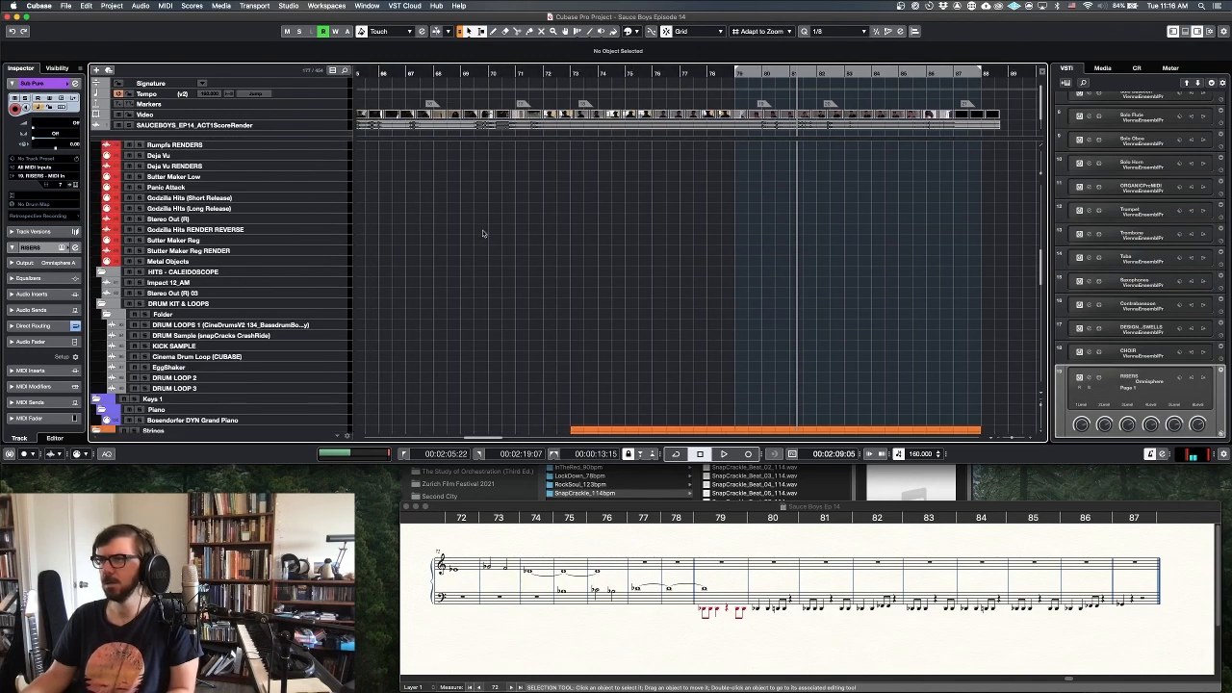
scroll(483, 233, "down", 15)
- Enlarge the track rows and move the playback cursor to the end of the locator range at 00:02:19:07
key("shift+g")
key("shift+g")
key("shift+g")
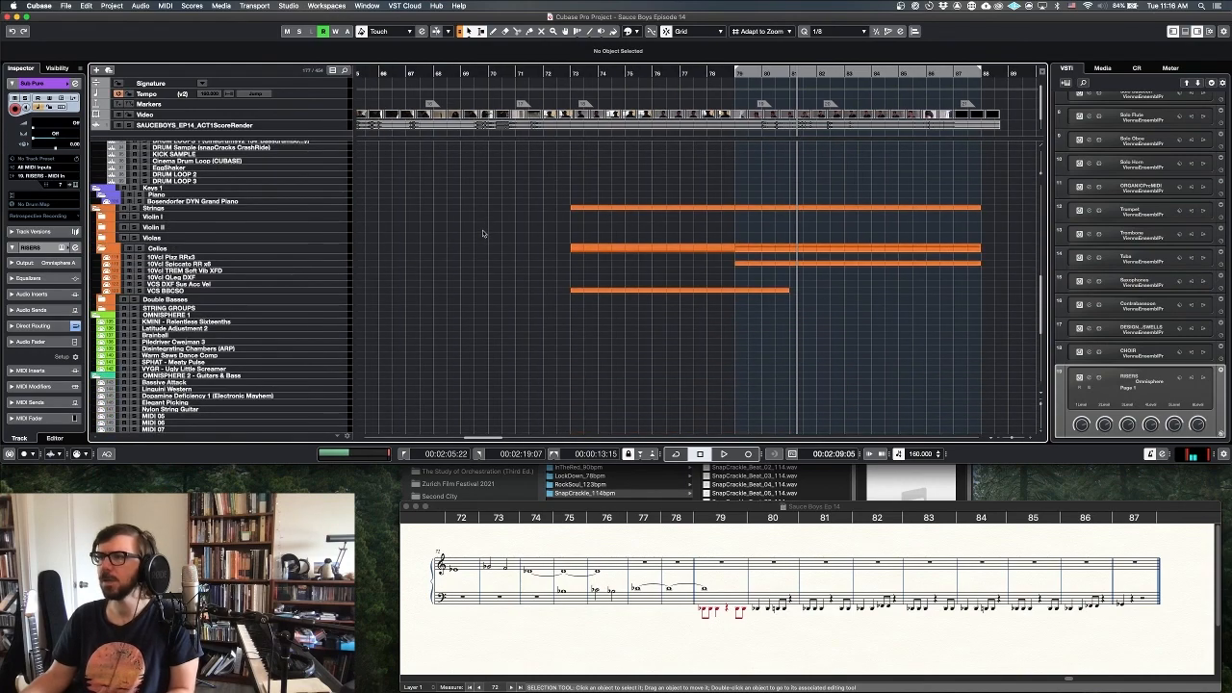
key("shift+h")
key("shift+h")
key("shift+h")
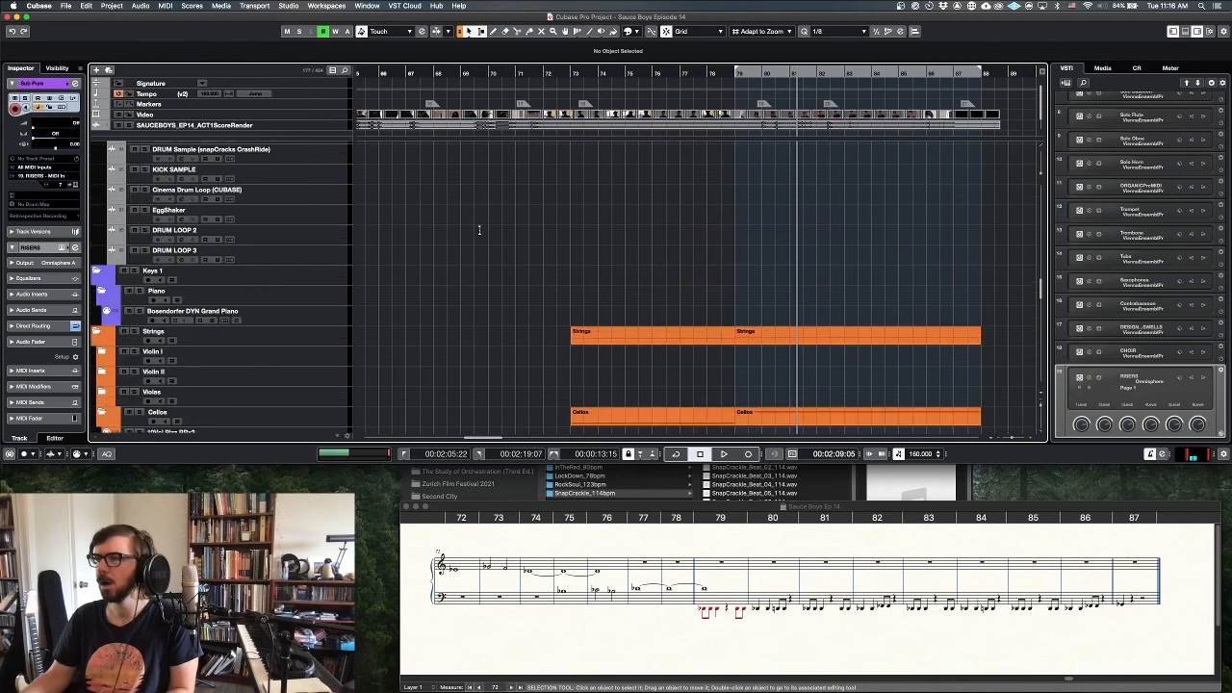
scroll(501, 227, "left", 3)
scroll(501, 227, "right", 5)
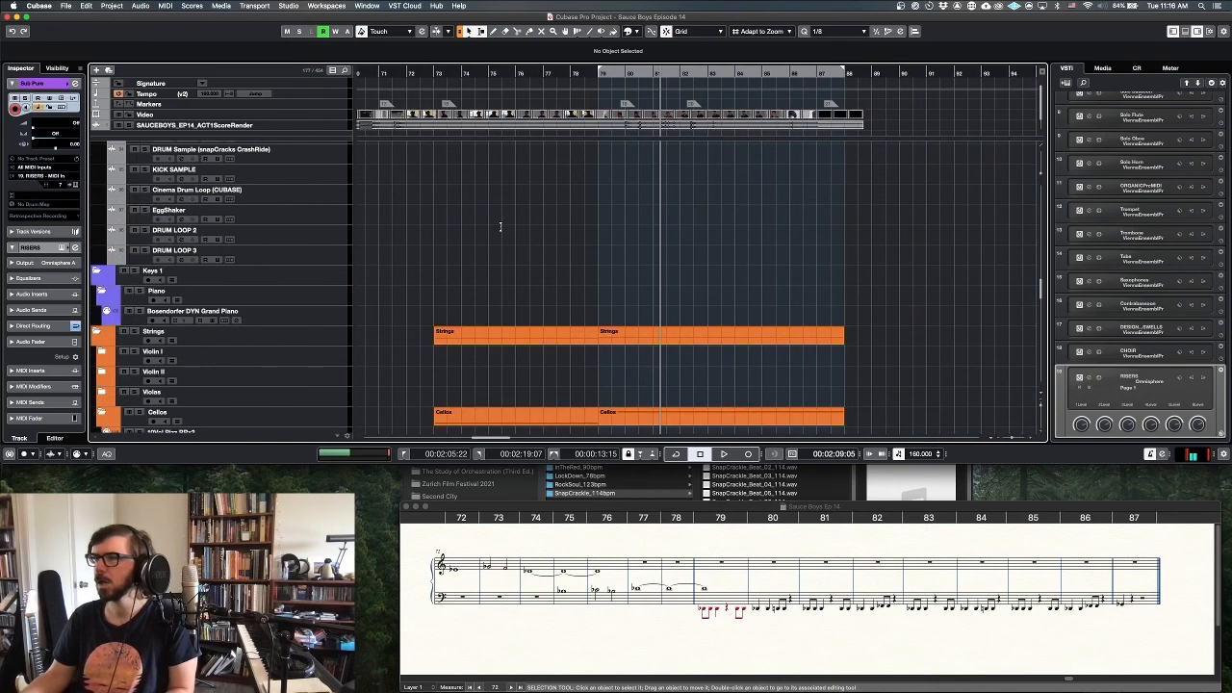
left_click_drag(706, 75, 844, 81)
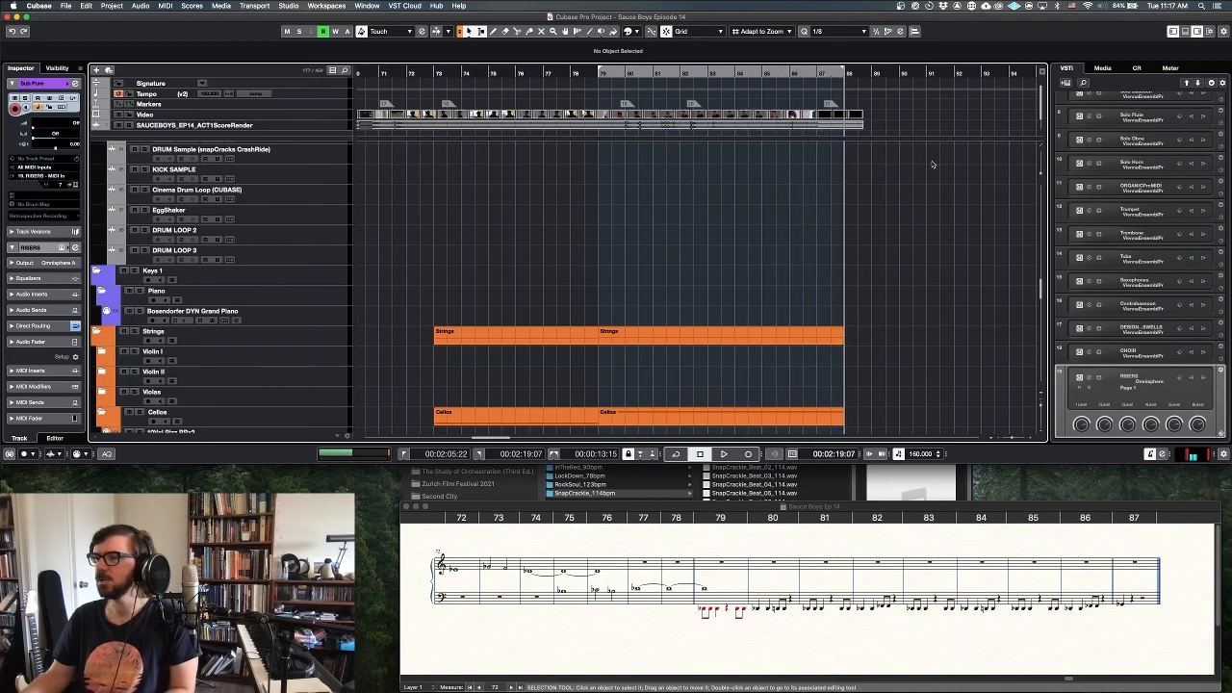